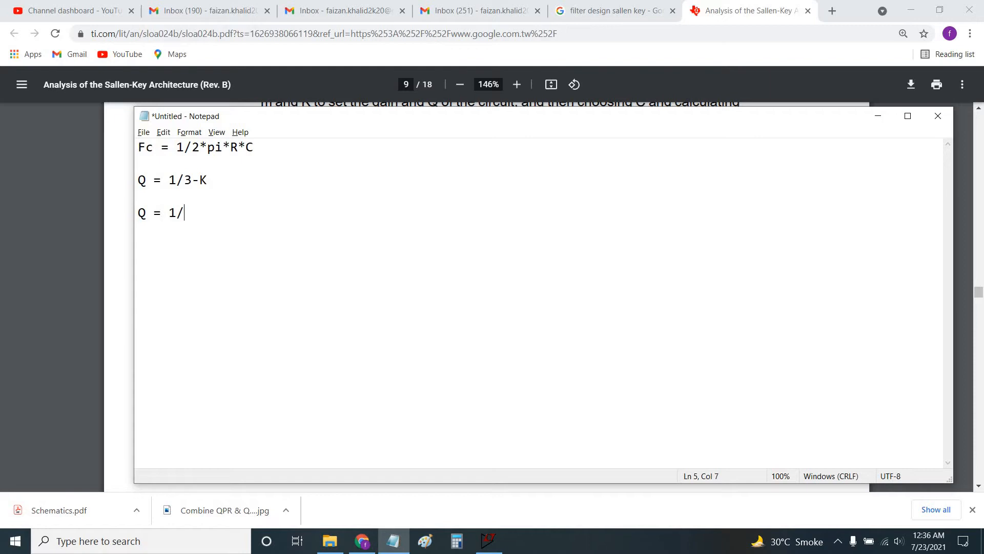
Complete the second Q equation in the notes as "Q = 1/sqrt(2) = 1/3-K", checking the Q formula in the PDF.
type("sqrt(2)")
key("alt+Tab")
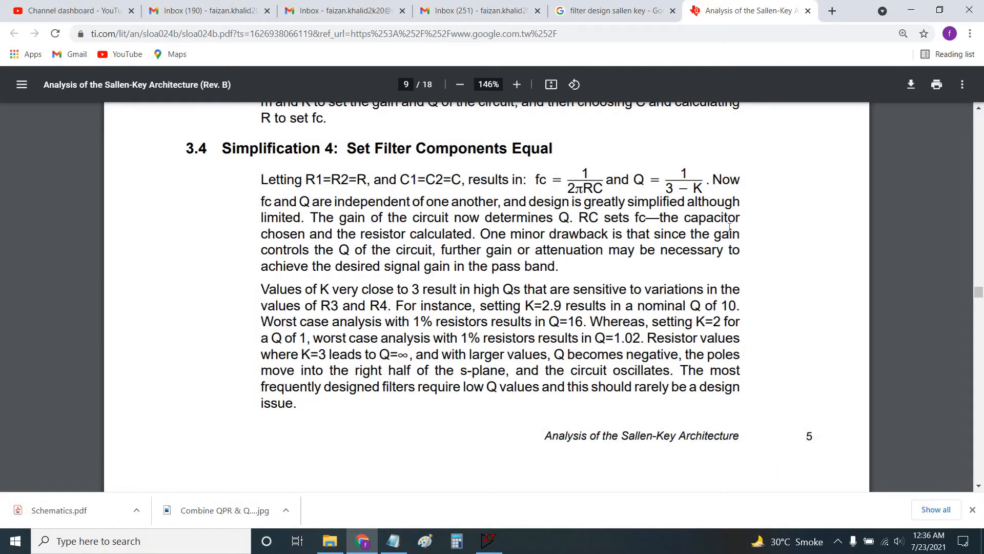
key("alt+Tab")
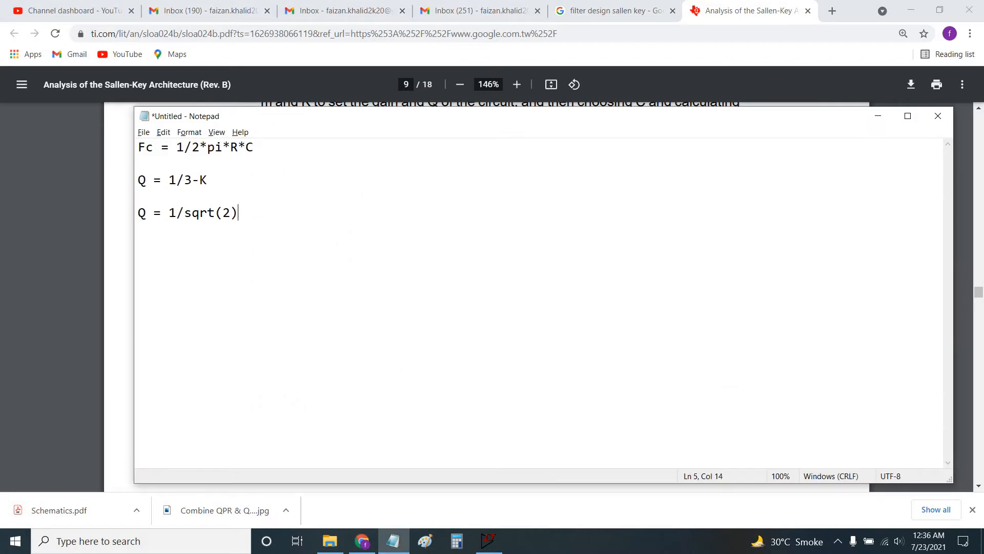
type("=")
key("alt+Tab")
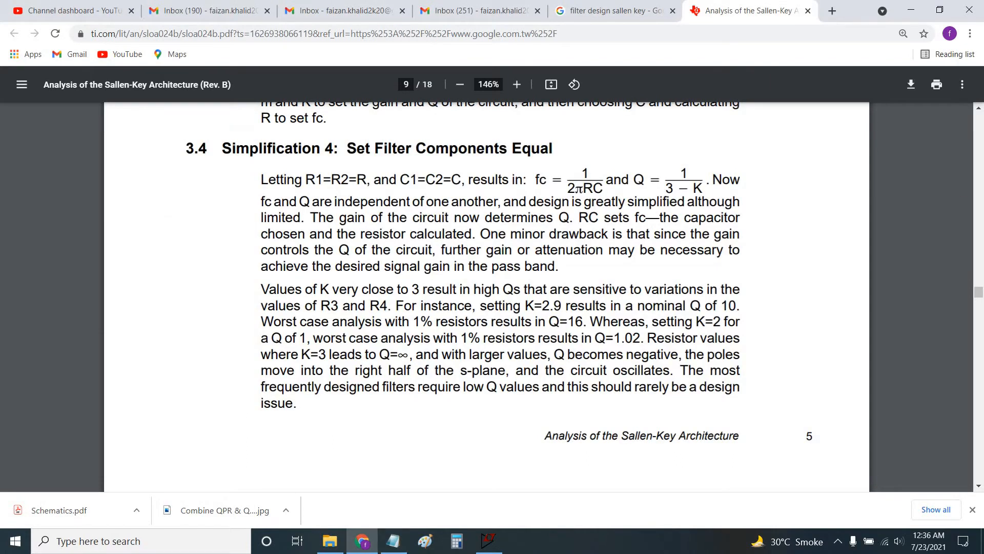
key("alt+Tab")
type("1/3-K")
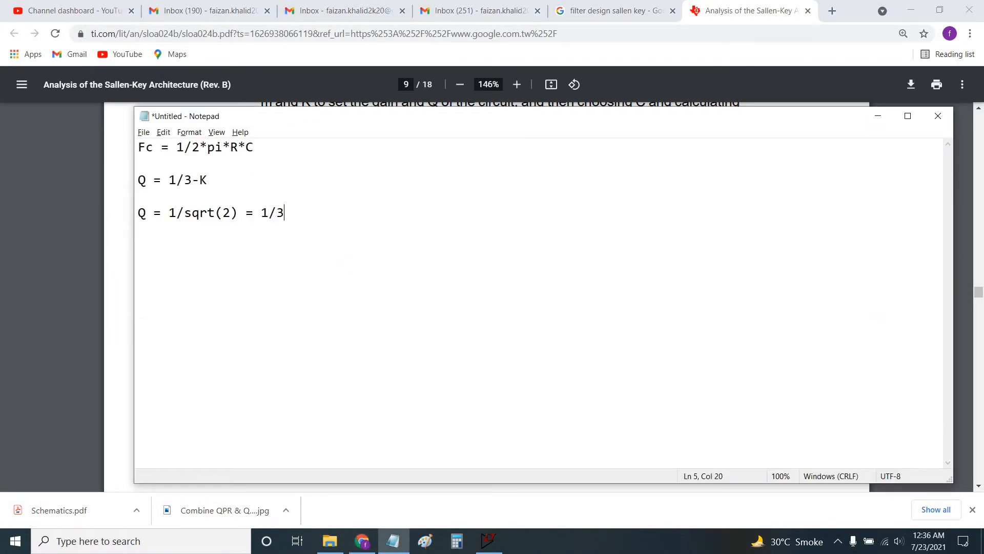
Write the rearranged equations "3-K = sqrt(2)" and "K = 3-sqrt(2)" on separate lines below.
key("Return")
key("Return")
type("3-K = sqrt(")
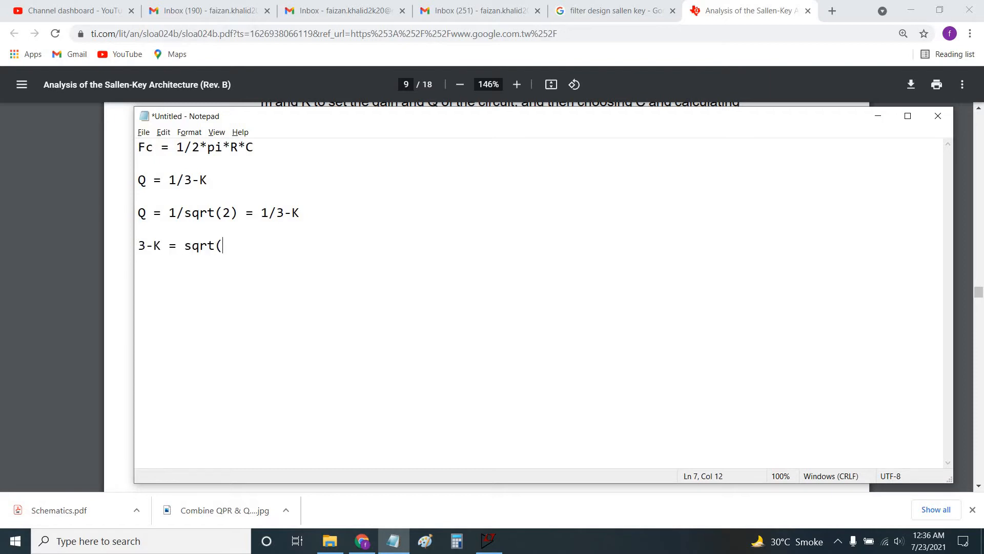
type("2)")
key("Return")
key("Return")
type("K = 3-sqrt(2)")
key("Return")
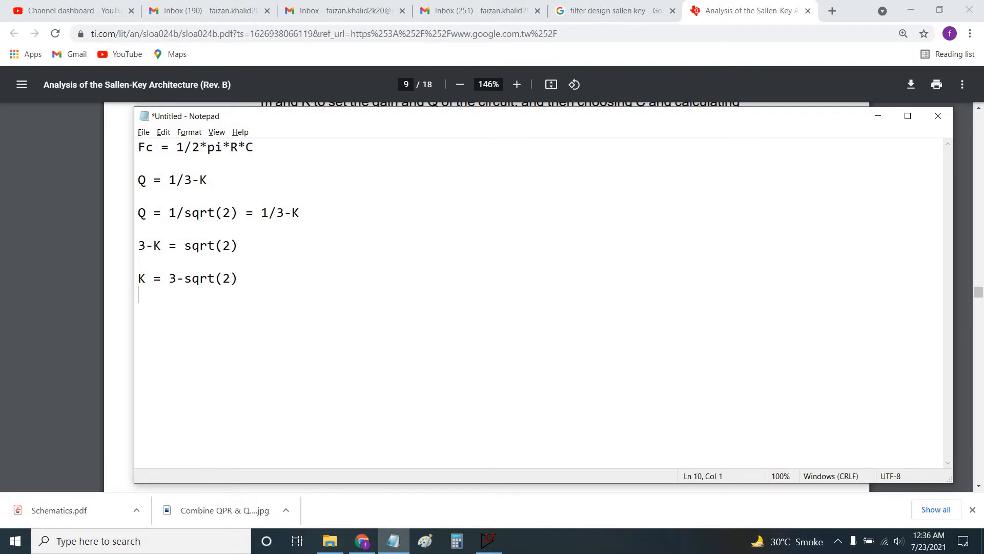
Add the calculated gain as "K = 1.585" on its own line in the notes.
key("Return")
type("K =")
type("1.585")
key("Return")
key("Return")
Switch to the Sallen-Key PDF and examine Figure 5's low-pass circuit, its R3 and R4 resistors and the gain formula.
left_click(61, 341)
scroll(582, 339, "up", 8)
scroll(582, 338, "up", 8)
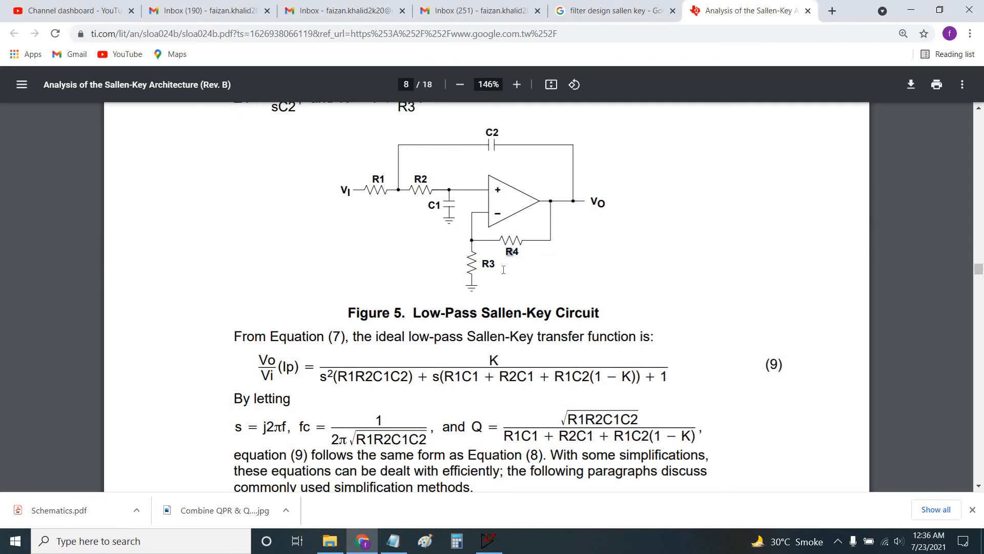
left_click_drag(482, 264, 494, 264)
left_click(519, 268)
scroll(508, 294, "down", 2)
scroll(507, 291, "down", 10)
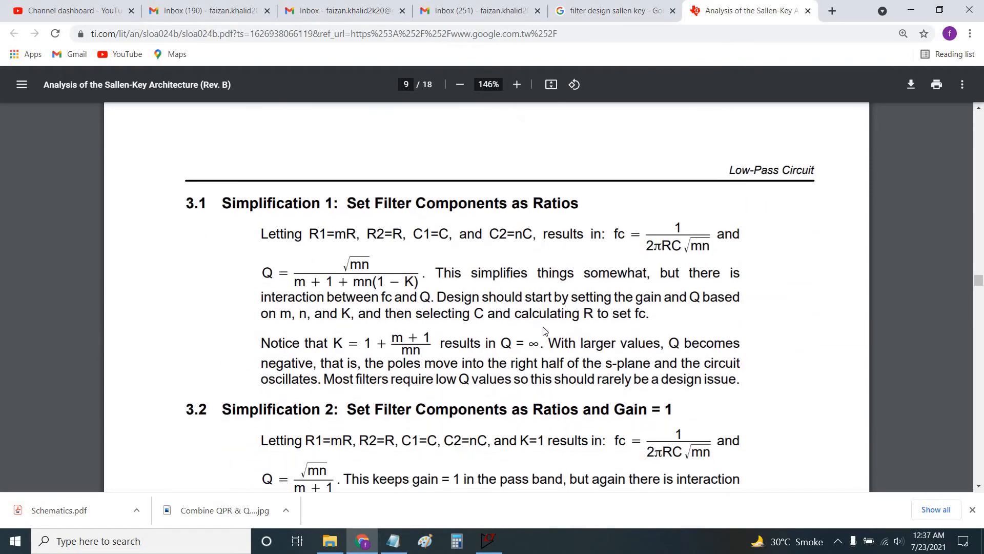
scroll(544, 330, "up", 8)
scroll(544, 329, "up", 5)
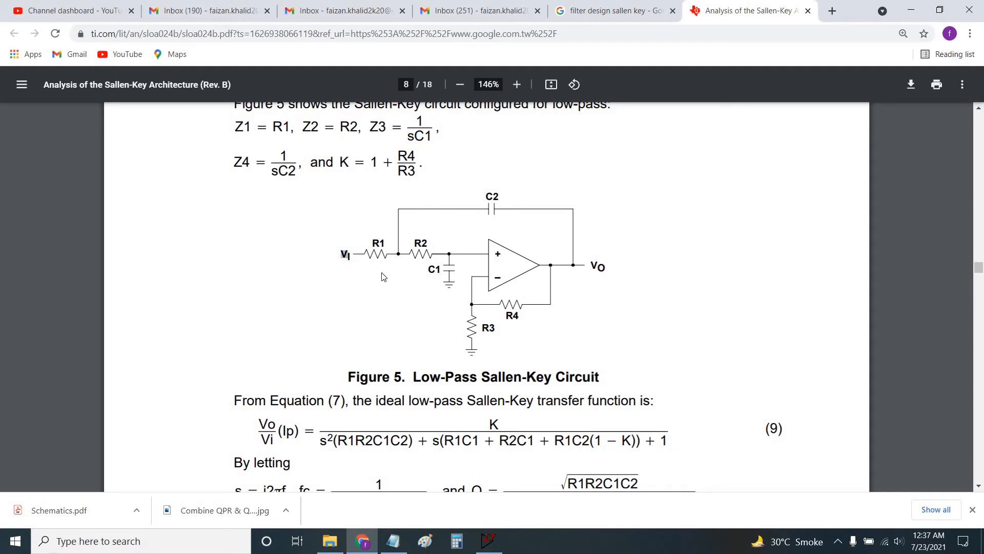
left_click(490, 255)
scroll(444, 286, "down", 1)
scroll(444, 286, "down", 10)
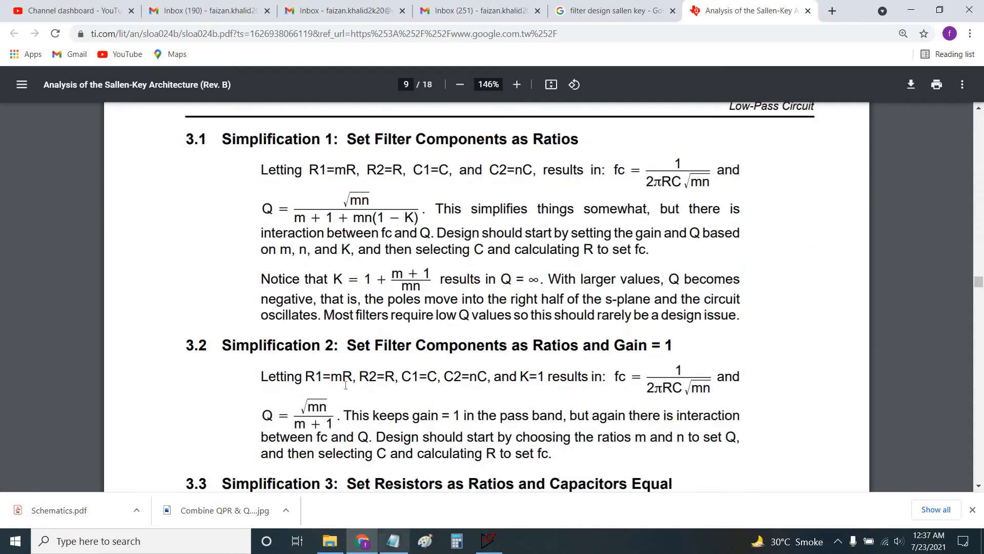
Return to the Notepad notes and write the gain formula "K = 1+R4/R3", checking it against the PDF.
left_click(394, 540)
type("K = 1.585")
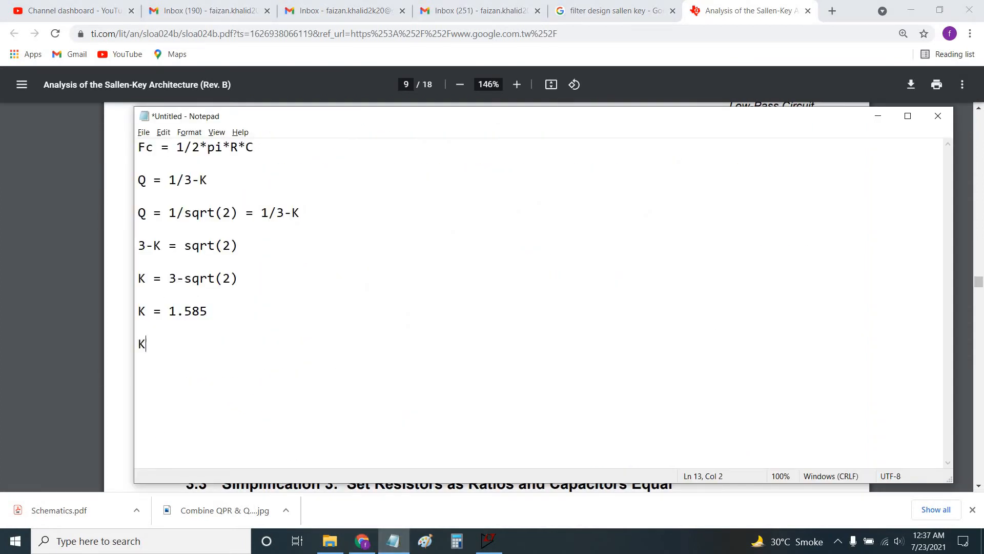
type("1+")
key("alt+Tab")
scroll(459, 373, "up", 9)
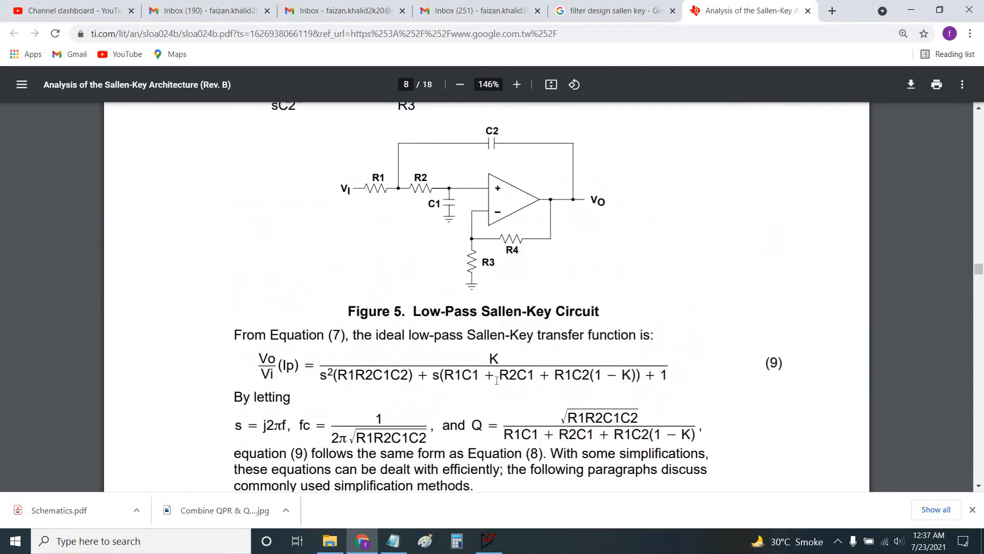
scroll(498, 385, "down", 6)
key("alt+Tab")
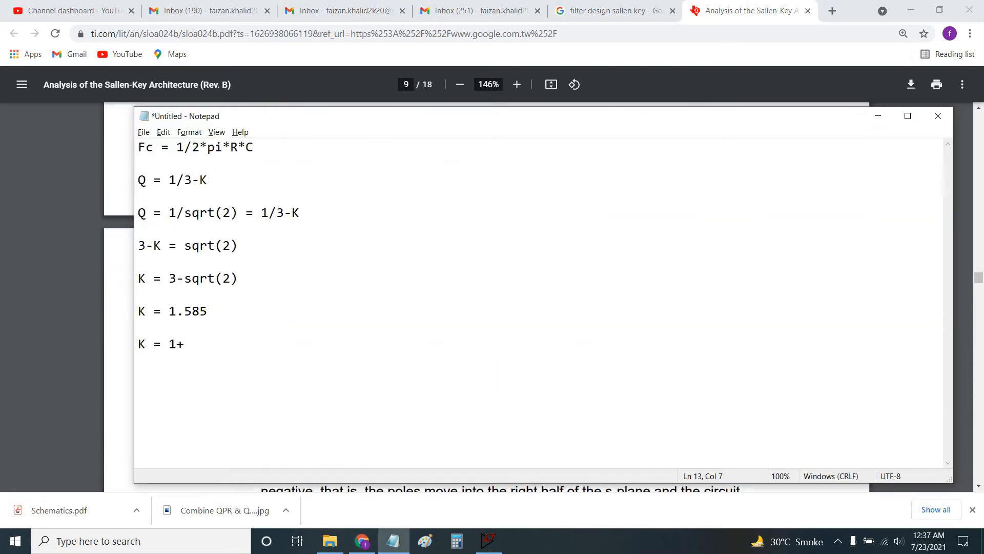
type("R4/R3")
key("Return")
Substitute the gain as "1.585 = 1+R4/R3" and write the ratio "R4/R3 = 0.585" below it.
type("1.585 = 1")
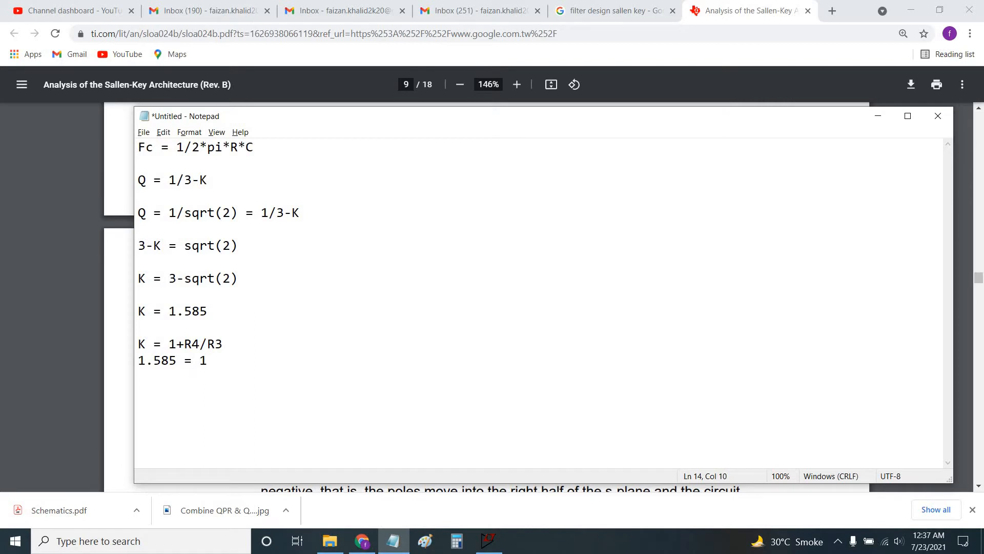
type("+R4/R3")
key("Return")
key("Return")
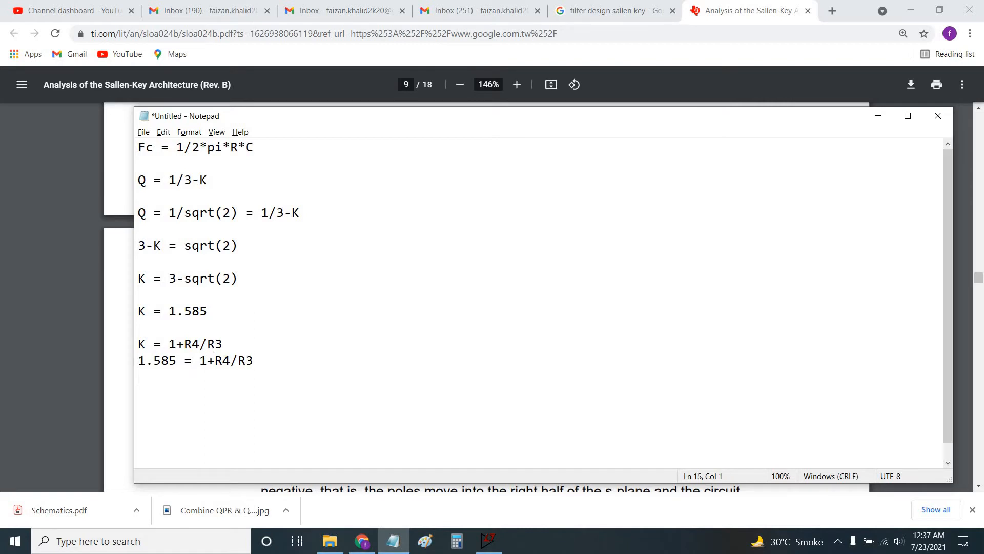
type("R4/R3 = 0.585")
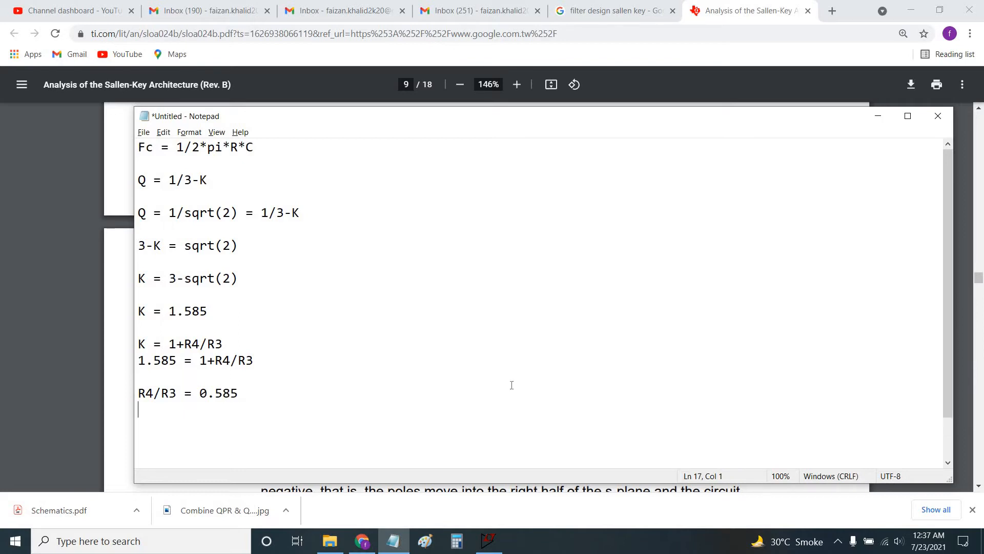
Check the circuit figure in the PDF, and write "let select R3 = 10k" in the notes.
key("alt+Tab")
scroll(513, 390, "up", 10)
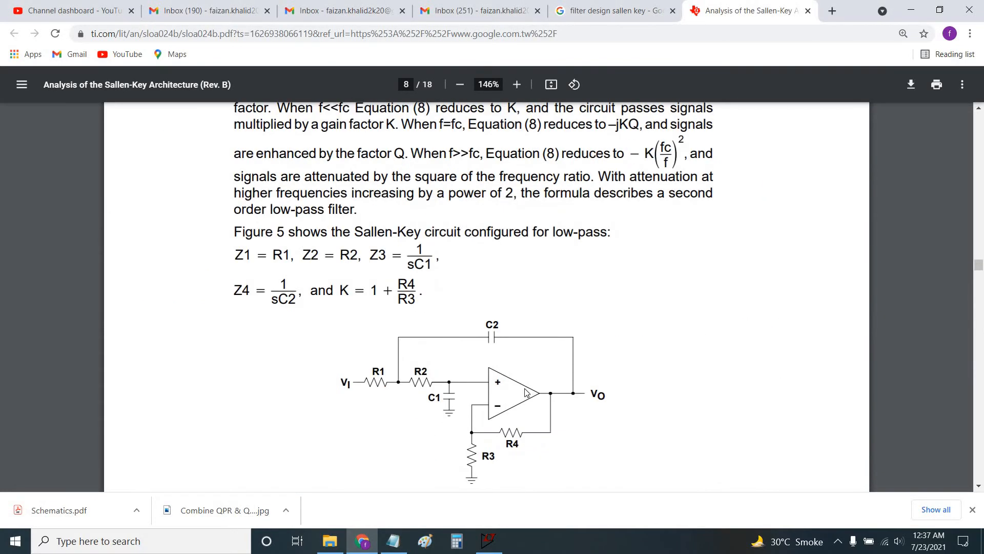
scroll(528, 393, "down", 7)
key("alt+Tab")
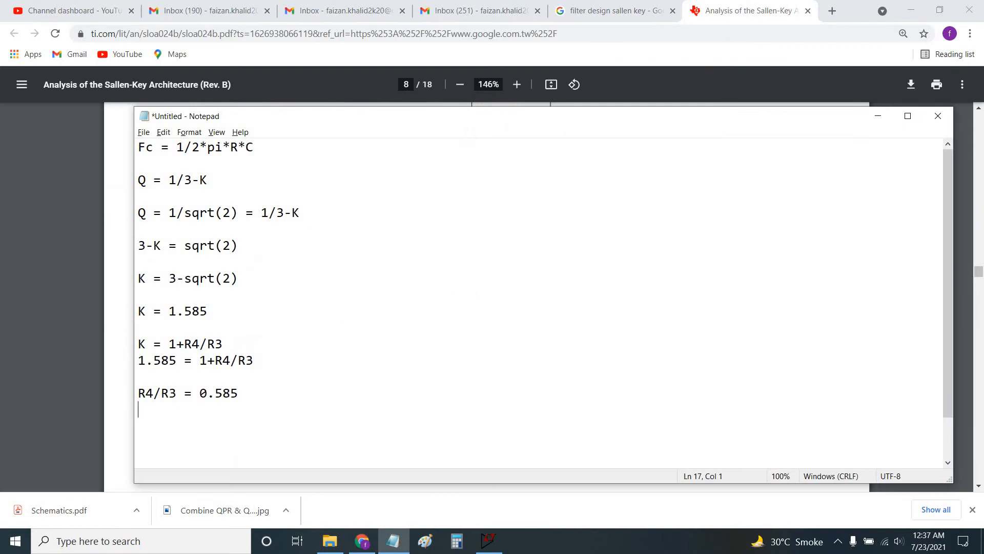
key("Return")
type("let select R3")
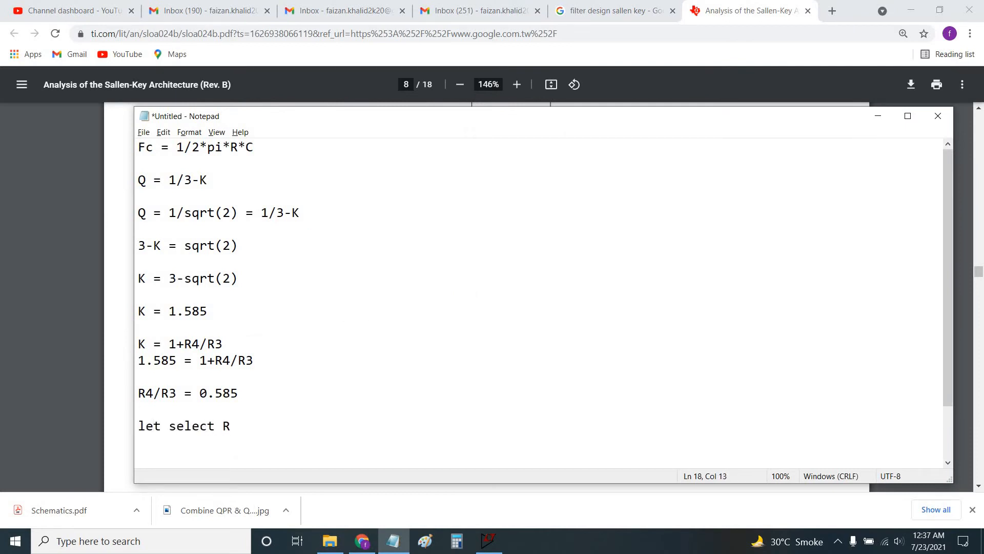
key("BackSpace")
type("3 = 10k")
key("Return")
Write the resulting resistor value "R4 = 5850 ohms" below the R3 line.
type("R4 =")
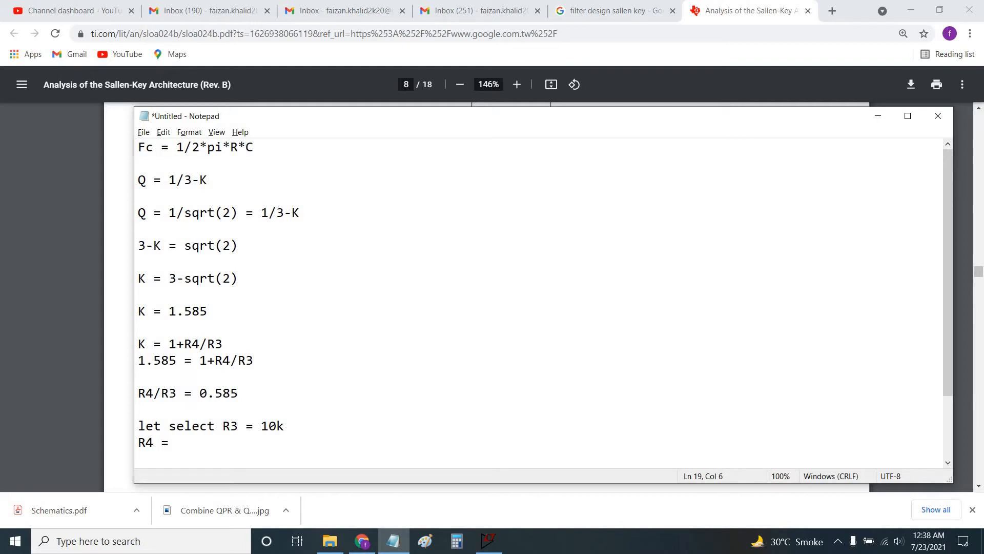
type("5850ohms")
key("Left")
key("Left")
key("Left")
key("Return")
key("BackSpace")
key("Return")
key("Return")
Review the chosen R3 and R4 values at the end of the notes by highlighting them.
scroll(255, 367, "down", 2)
left_click_drag(263, 331, 138, 311)
left_click(265, 334)
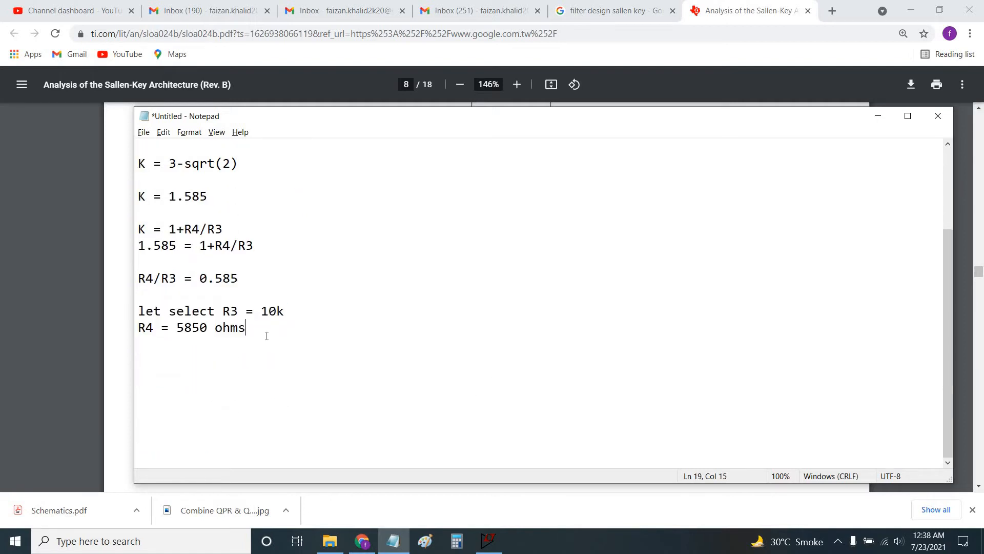
left_click(214, 317, "shift")
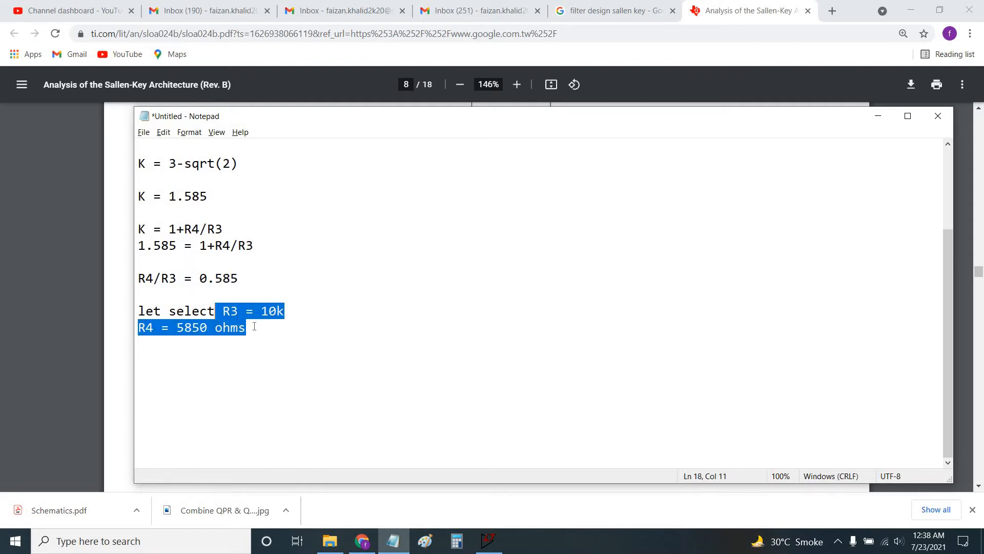
left_click(262, 346)
left_click_drag(254, 329, 222, 313)
left_click(320, 393)
Switch to LTspice and create a new blank schematic.
left_click(100, 351)
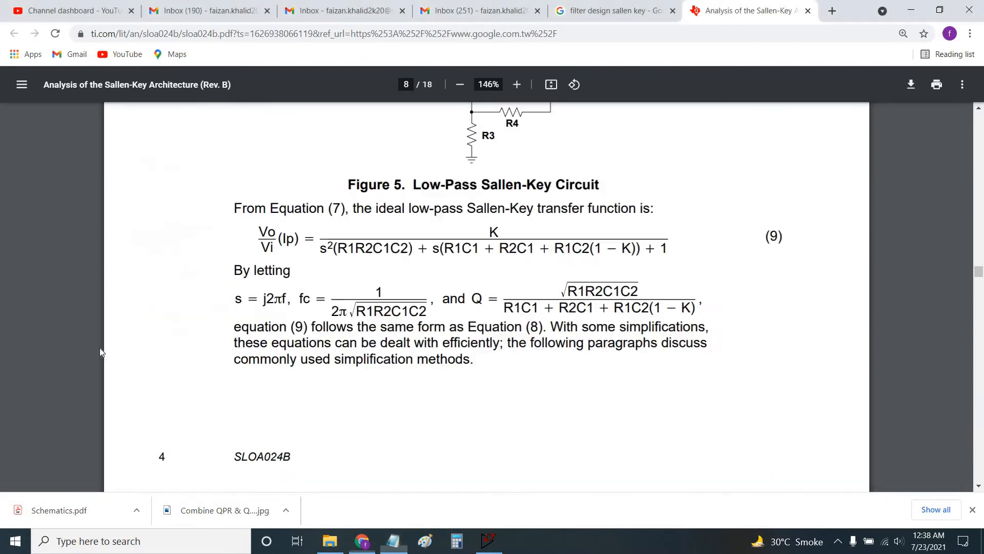
left_click(489, 541)
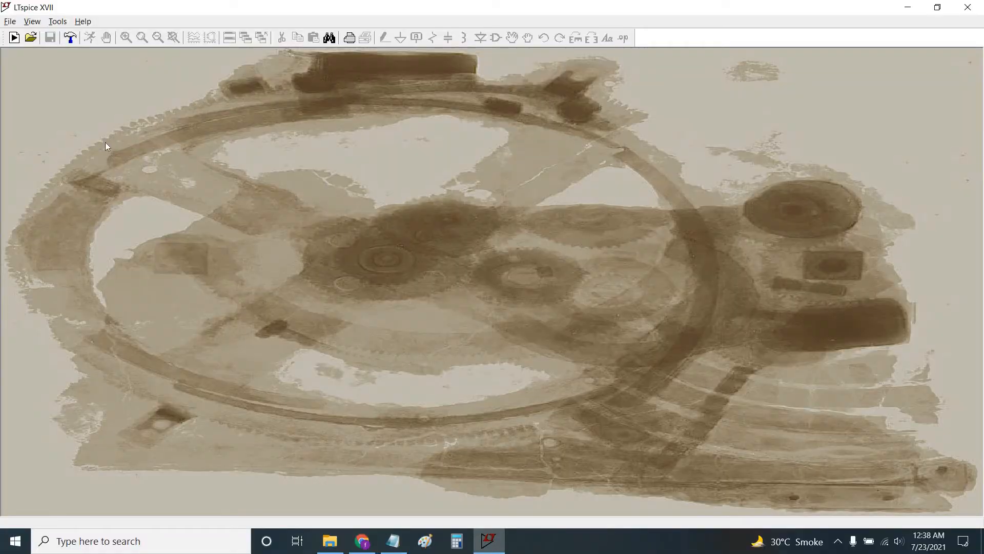
left_click(15, 37)
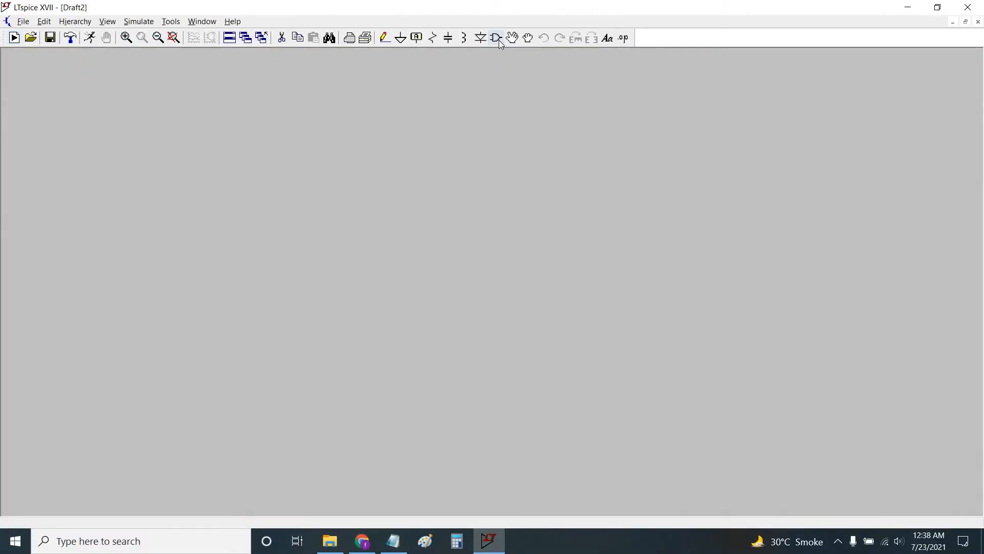
Place a vertical resistor on the schematic and set its resistance to 10k.
left_click(435, 39)
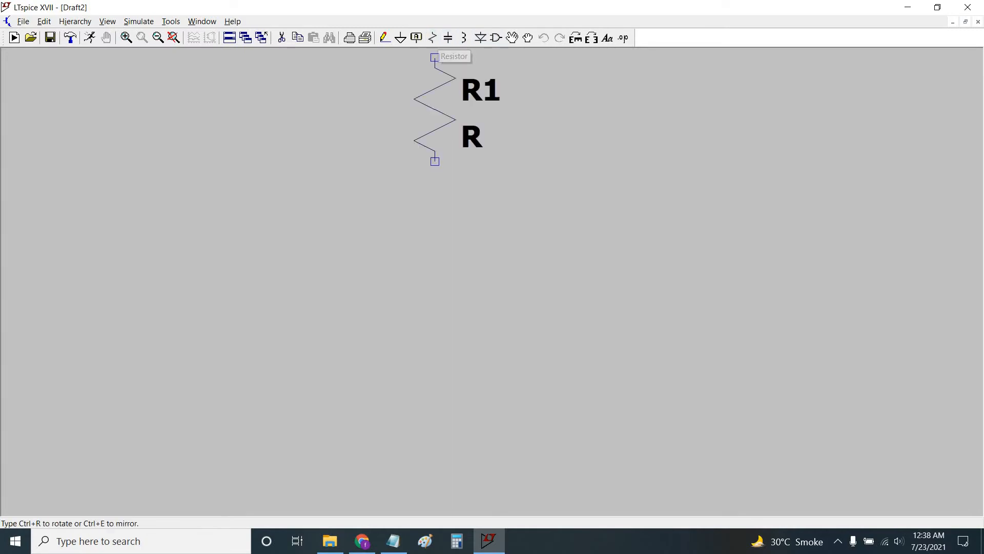
left_click(394, 141)
key("Escape")
scroll(521, 208, "down", 1)
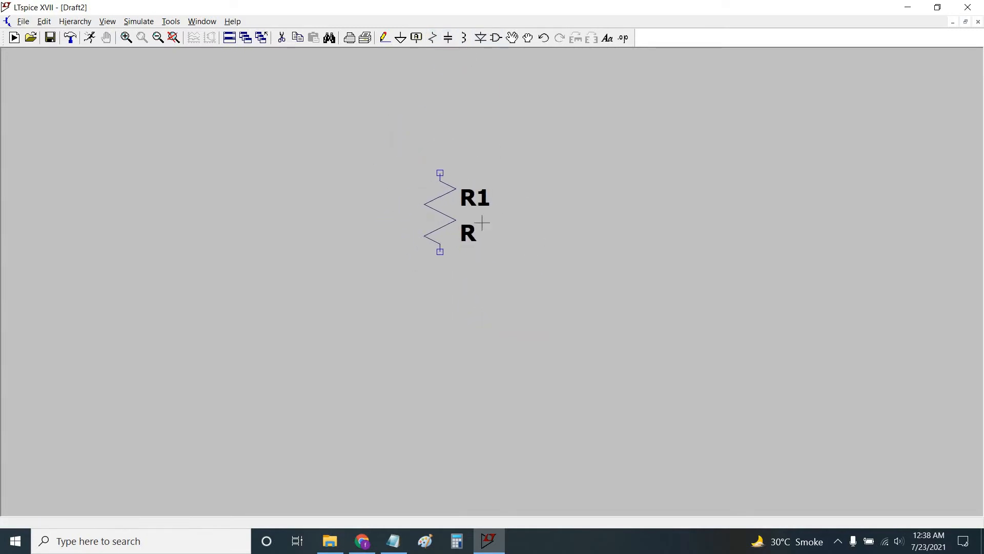
right_click(478, 281)
type("10k")
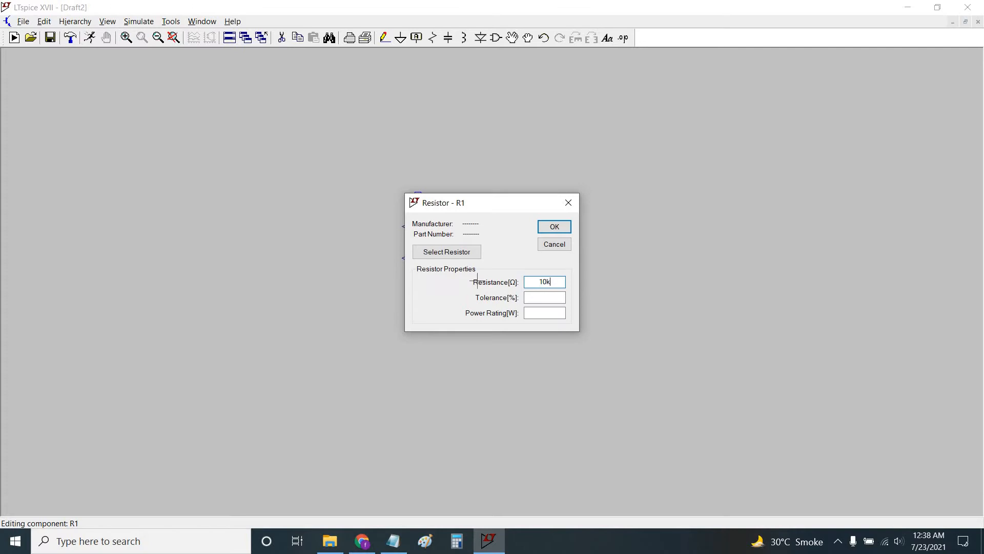
key("Return")
Place a second vertical resistor beside the 10k one and set its resistance to 5850.
left_click(433, 38)
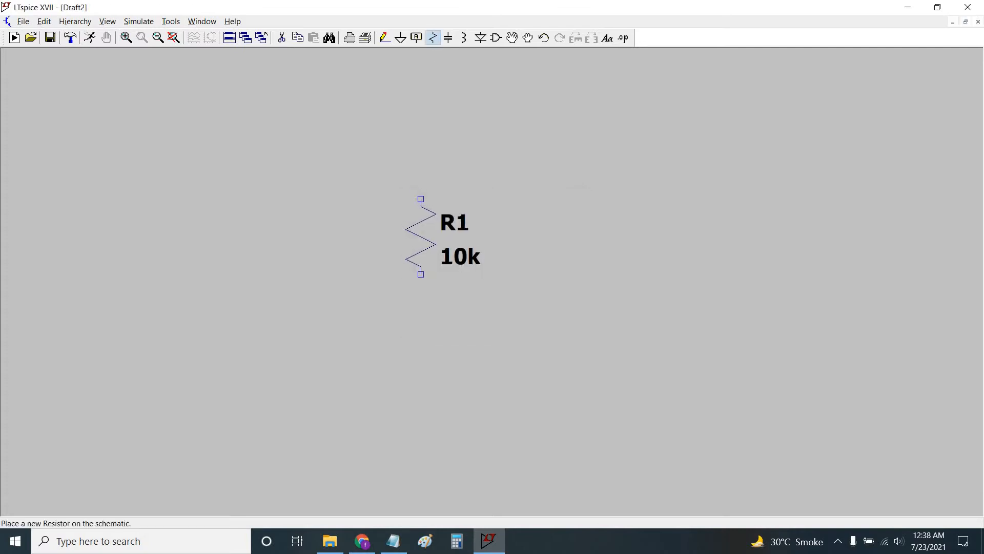
left_click(595, 290)
key("Escape")
right_click(618, 276)
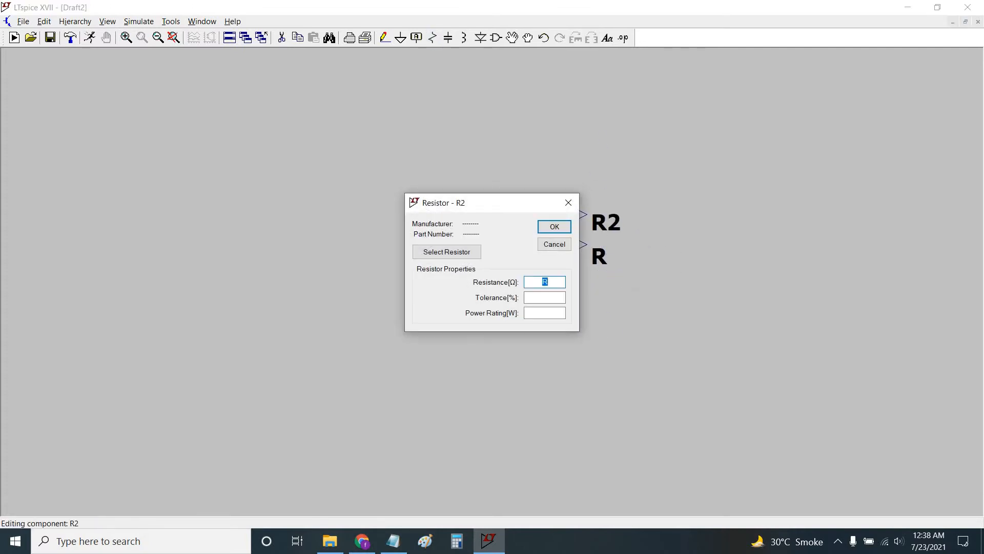
type("5850")
key("Return")
scroll(622, 276, "down", 1)
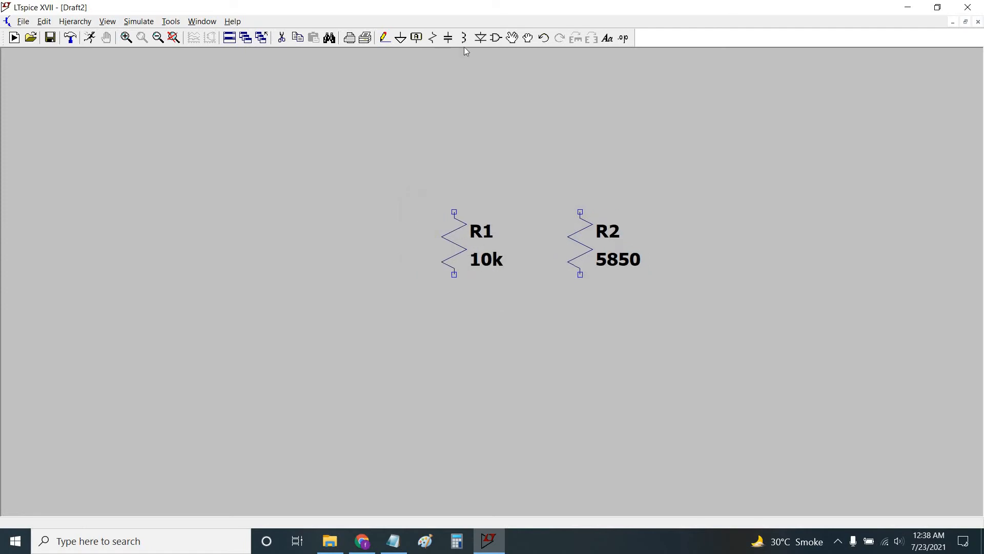
Move both resistors together to a lower spot on the schematic.
left_click(530, 41)
left_click_drag(396, 177, 721, 321)
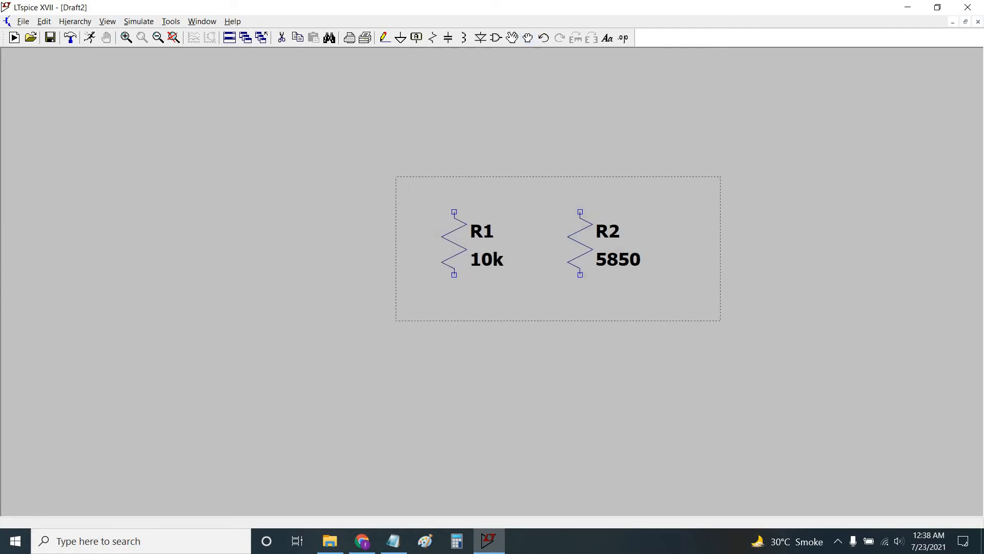
left_click(583, 421)
key("Escape")
Place an AD549 op amp from the OpAmps library above the two resistors, rotated 180 degrees.
left_click(496, 38)
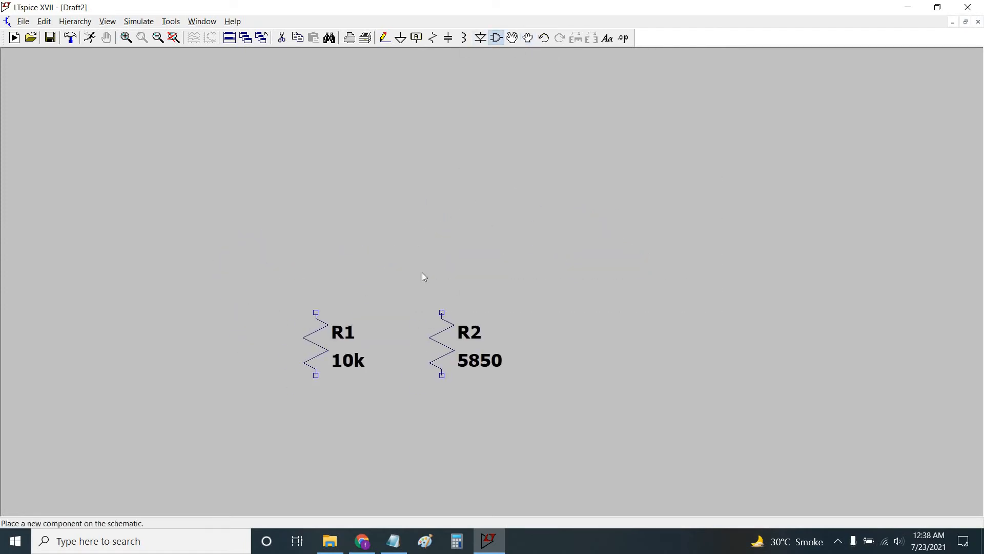
key("Return")
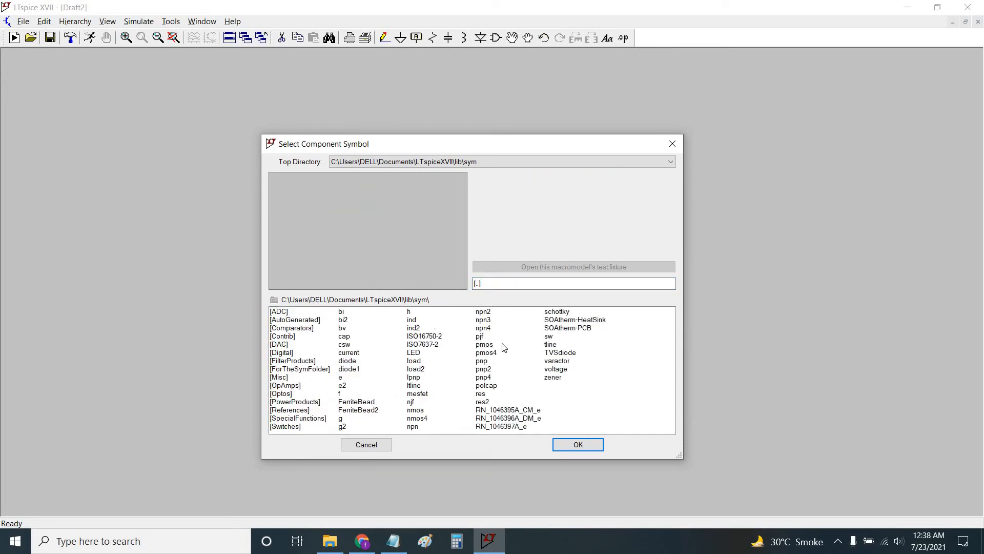
left_click_drag(390, 150, 376, 122)
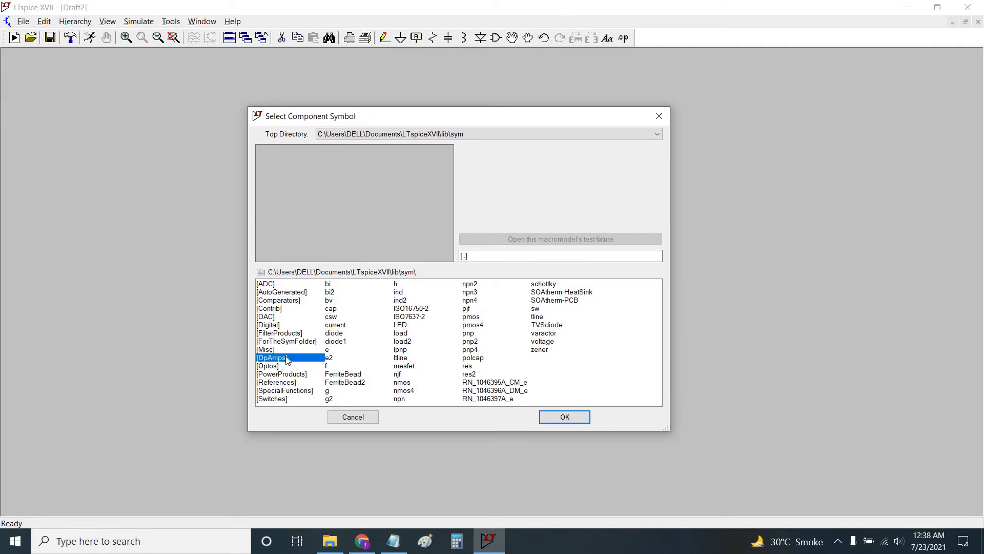
double_click(279, 361)
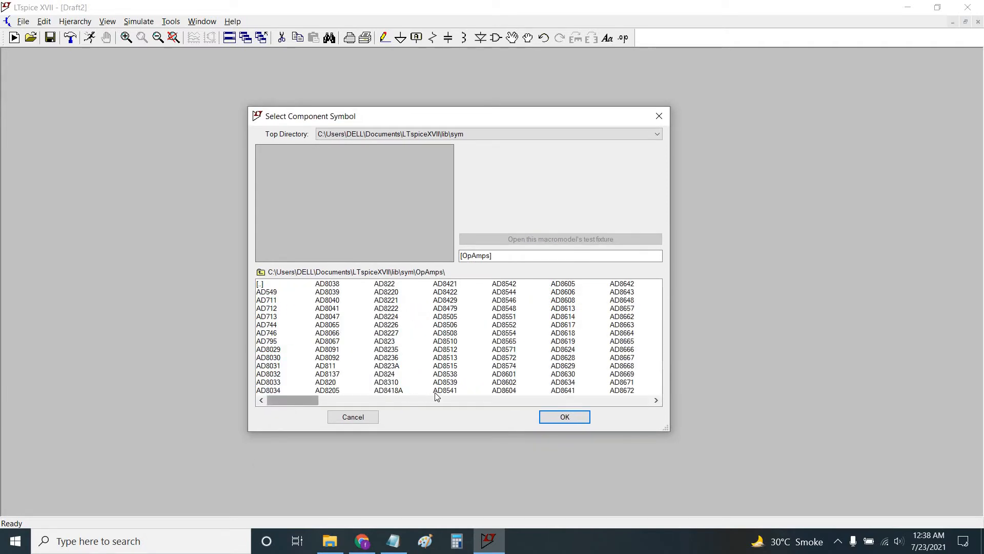
mouse_move(294, 402)
left_mouse_down()
mouse_move(631, 402)
mouse_move(277, 408)
left_mouse_up()
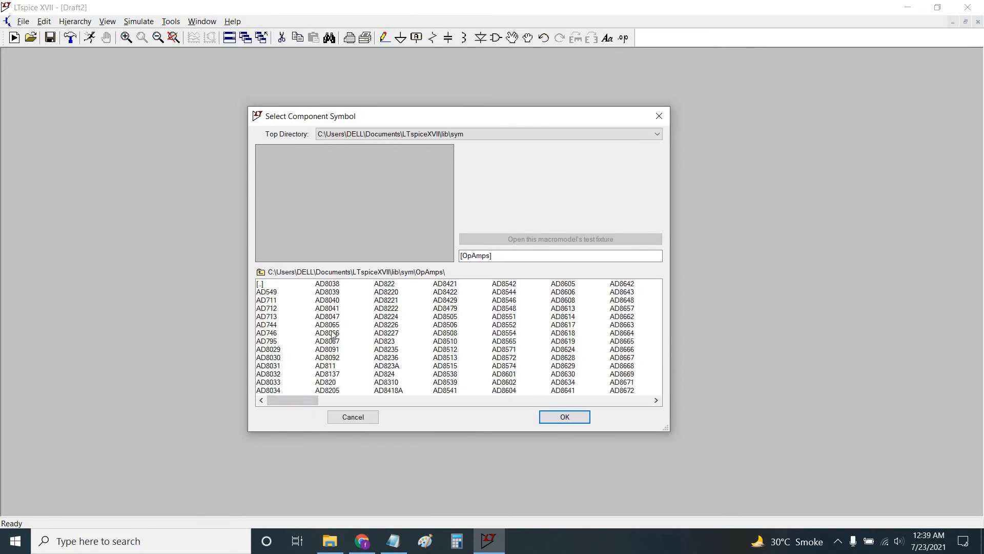
left_click(277, 292)
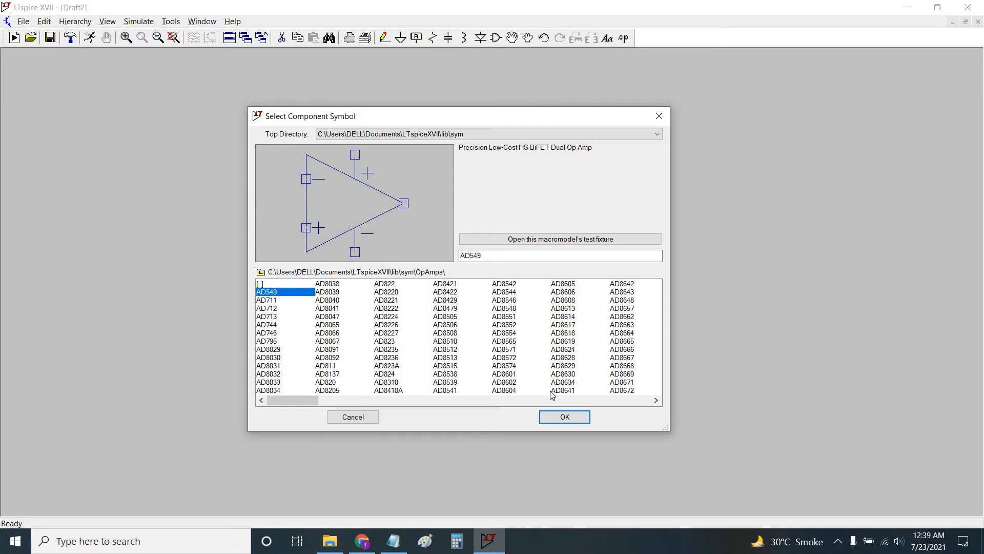
left_click(564, 417)
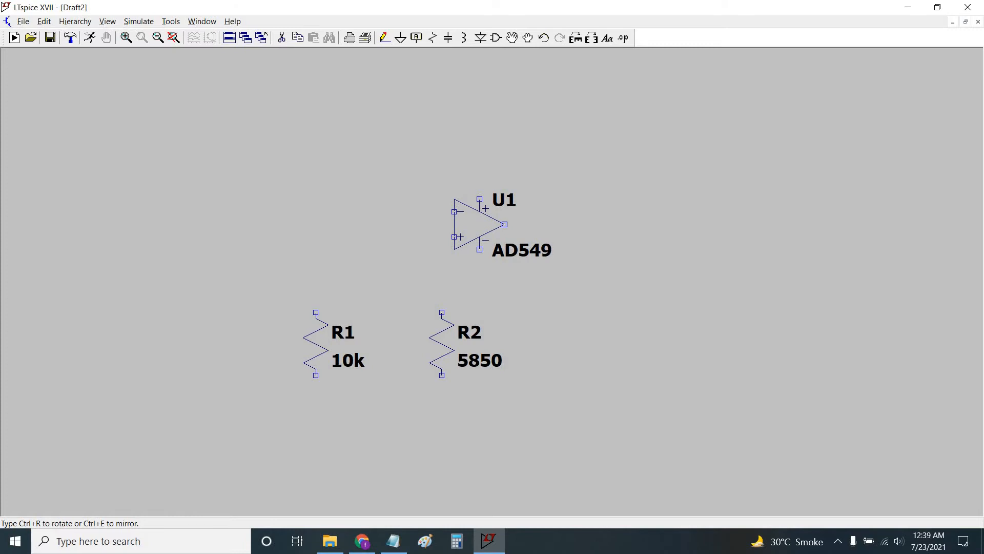
key("ctrl+r")
key("ctrl+r")
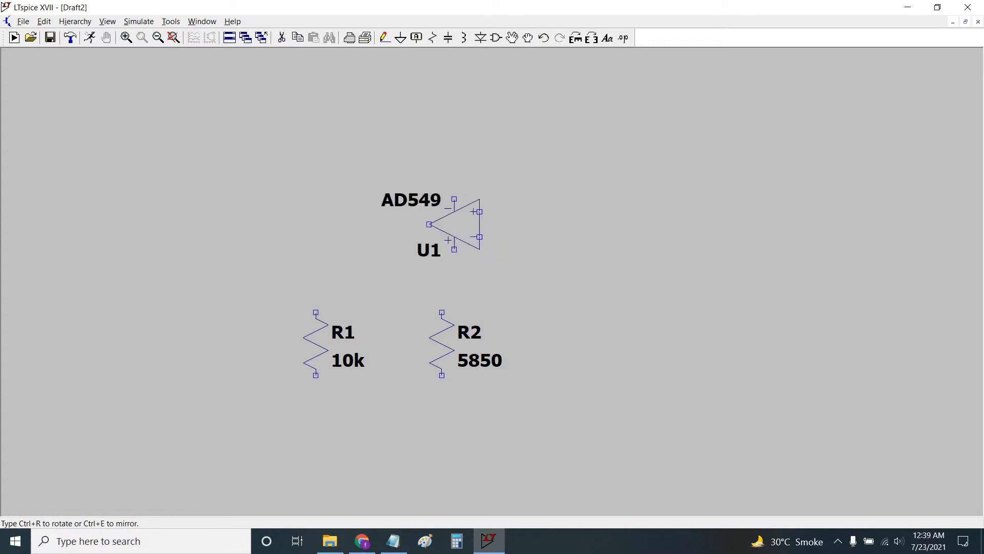
left_click(454, 275)
key("Escape")
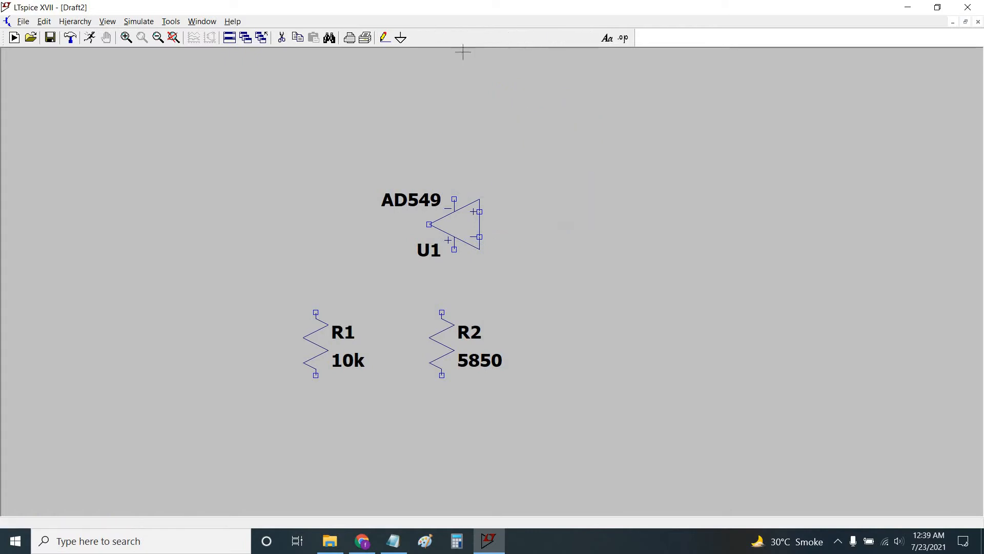
Mirror the AD549 op amp so its output faces right and its non-inverting input sits above the inverting one.
left_click(528, 41)
left_click(463, 229)
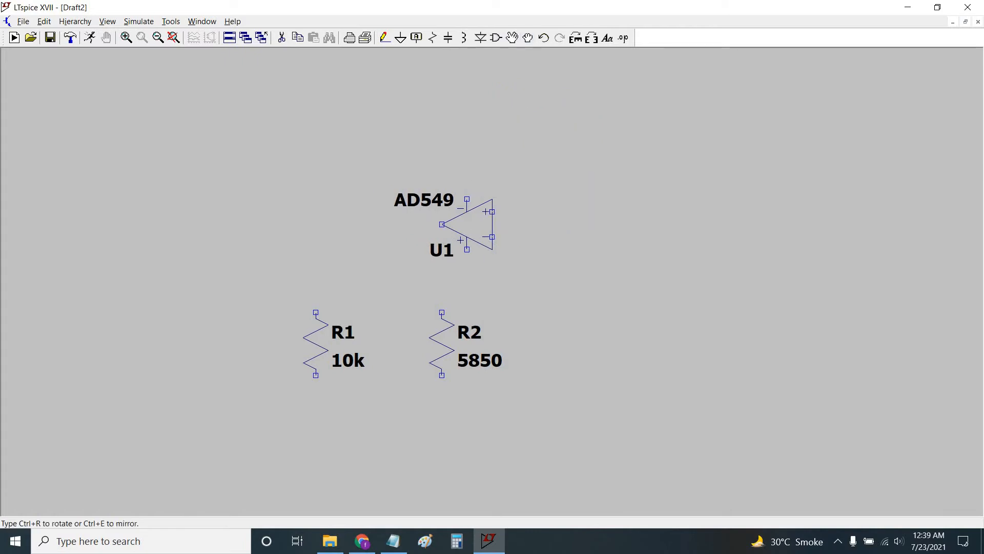
key("ctrl+e")
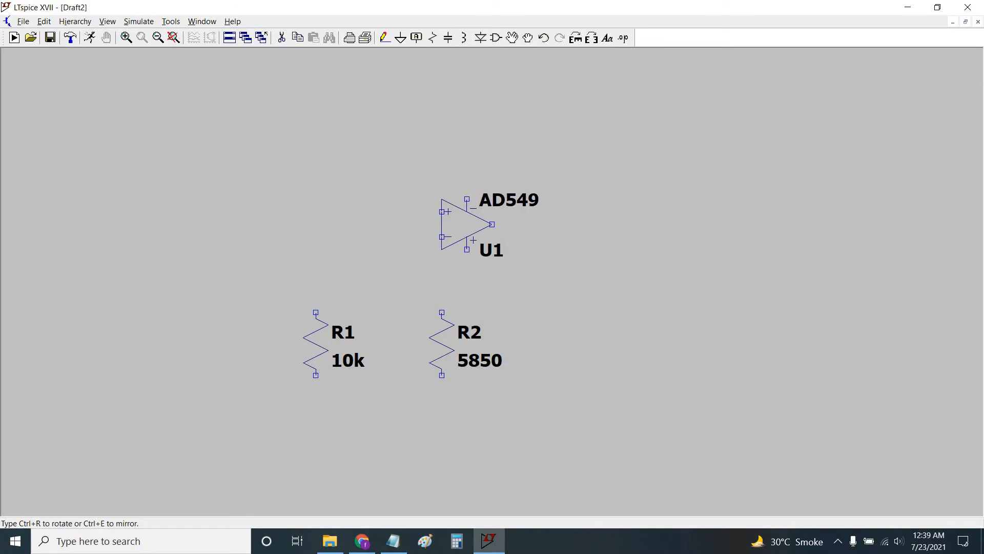
key("ctrl+e")
key("ctrl+e")
key("ctrl+e")
key("ctrl+r")
key("ctrl+r")
key("ctrl+r")
key("ctrl+r")
key("ctrl+r")
key("ctrl+r")
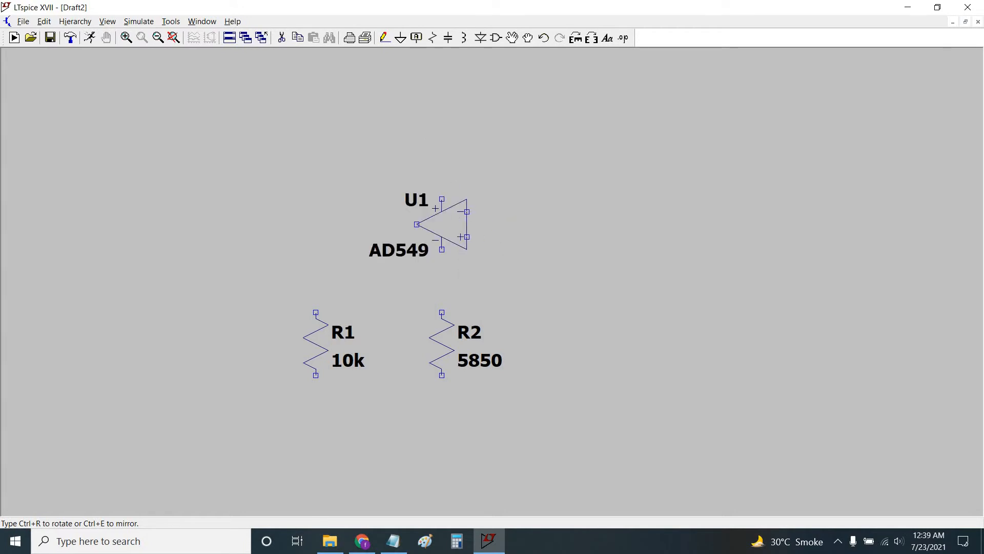
key("ctrl+r")
key("ctrl+r")
left_click(455, 218)
key("Escape")
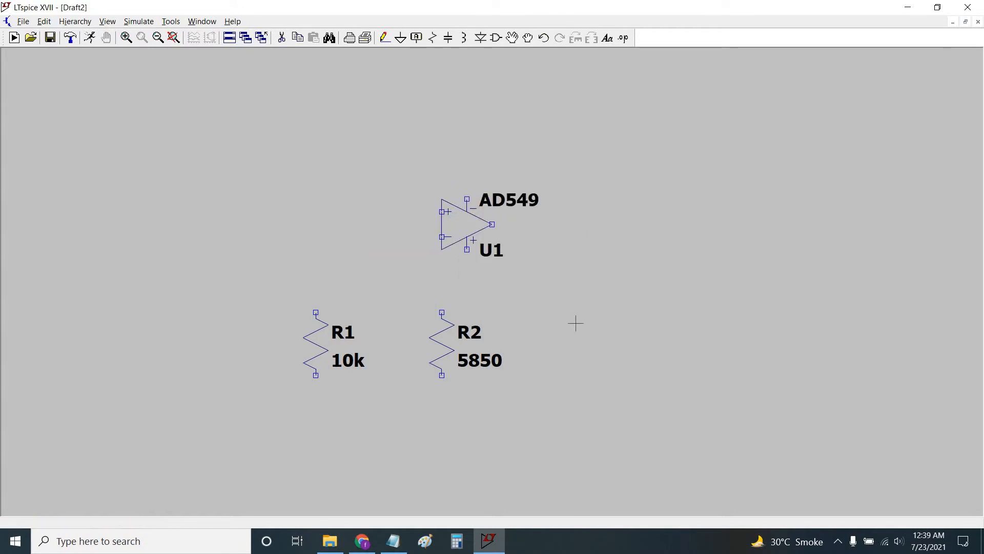
Check the resistor naming and layout in the Figure 5 low-pass Sallen-Key circuit of the TI document, switching between Chrome and LTspice.
left_click(551, 293)
key("alt+Tab")
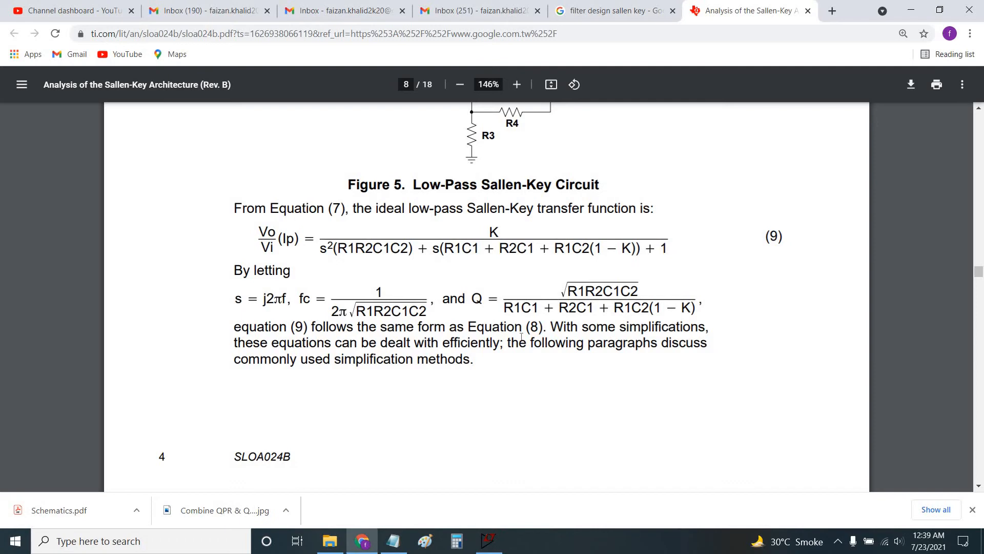
scroll(516, 257, "up", 4)
key("alt+Tab")
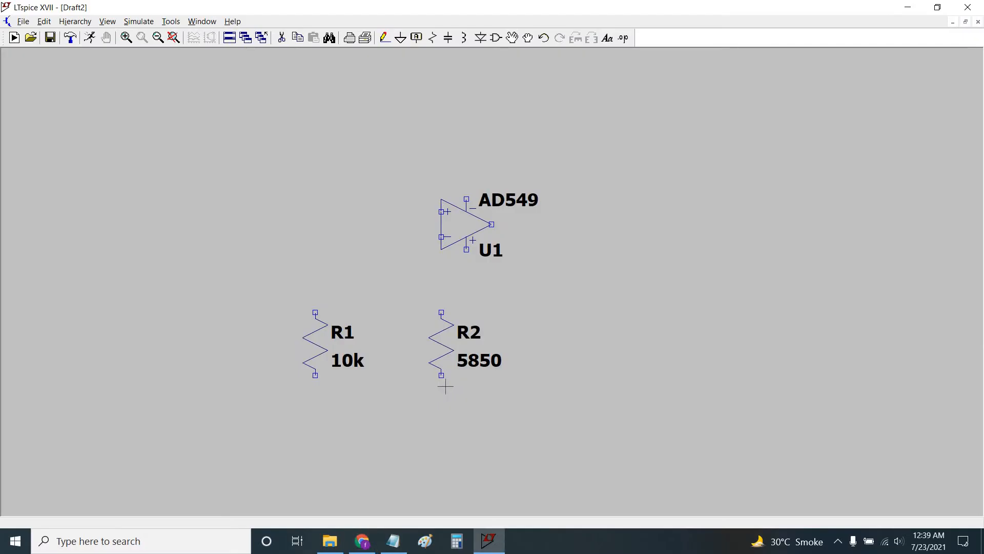
key("alt+Tab")
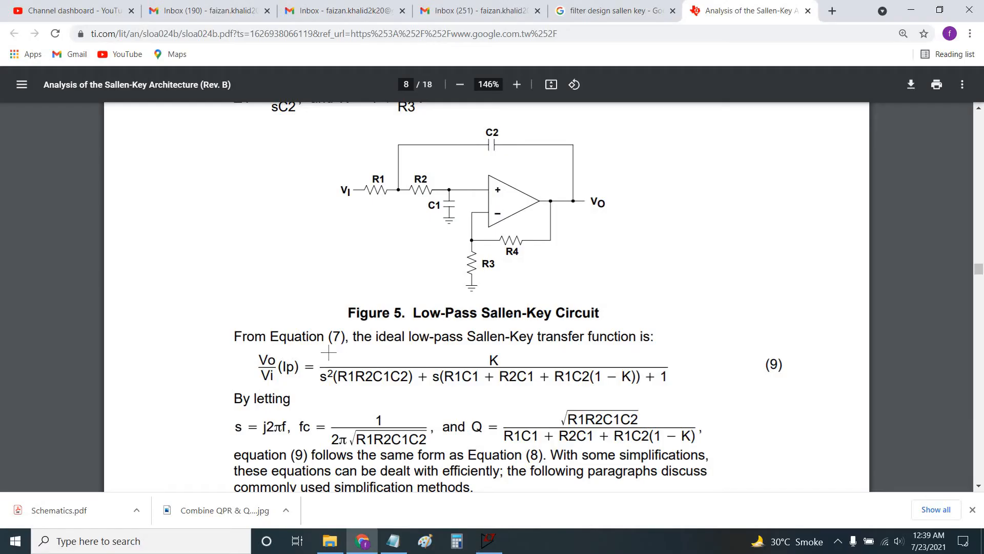
key("alt+Tab")
right_click(384, 366)
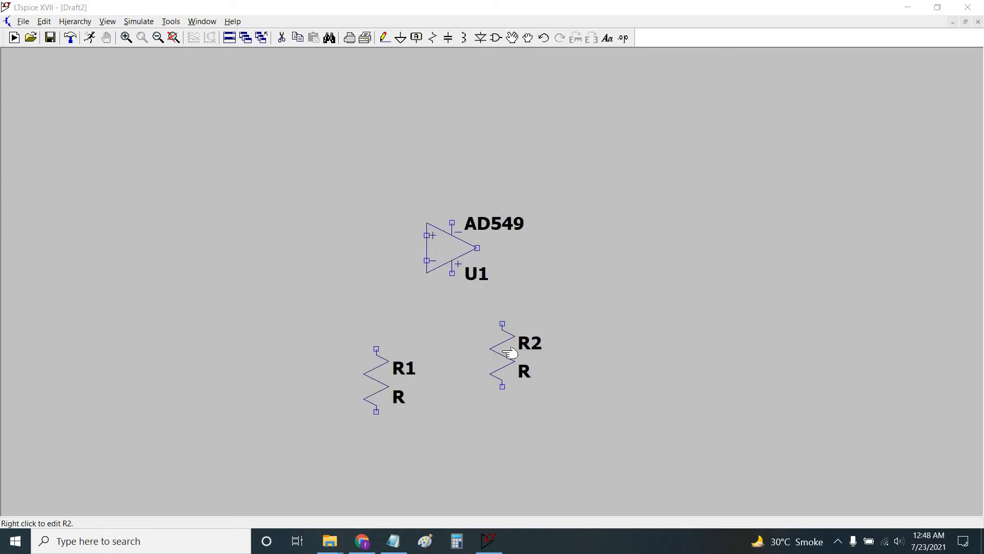
right_click(510, 354)
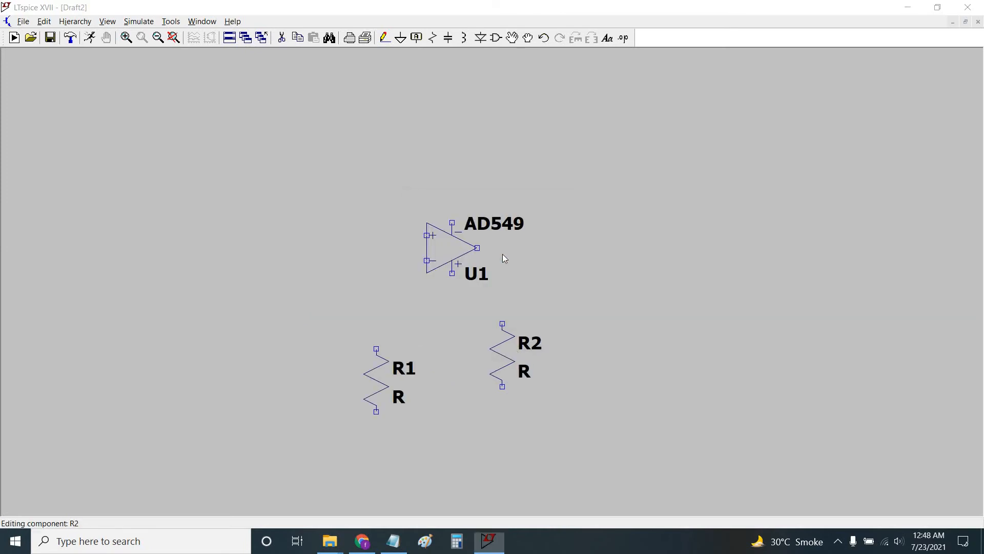
key("Escape")
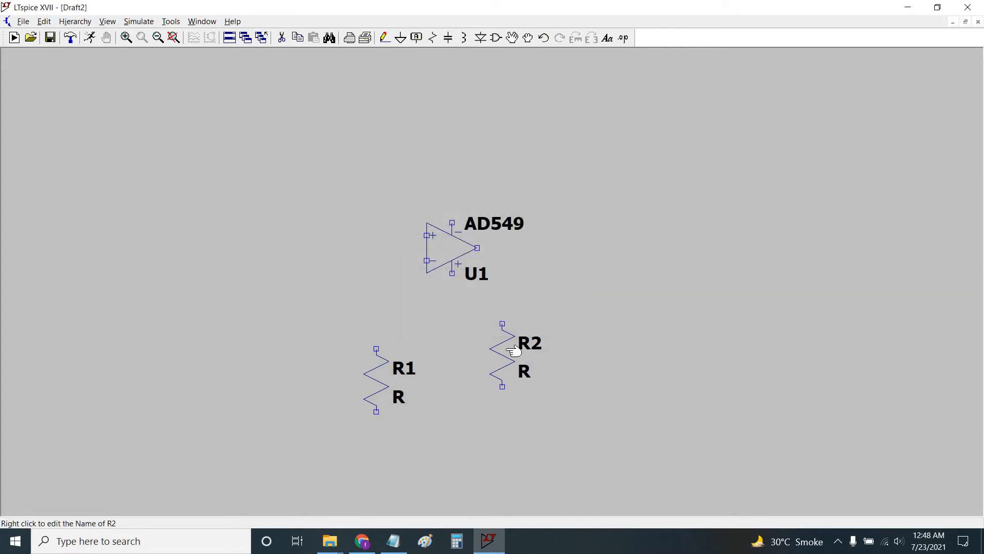
Rename resistor R2 to R3 through its instance name attribute.
right_click(511, 345, "ctrl")
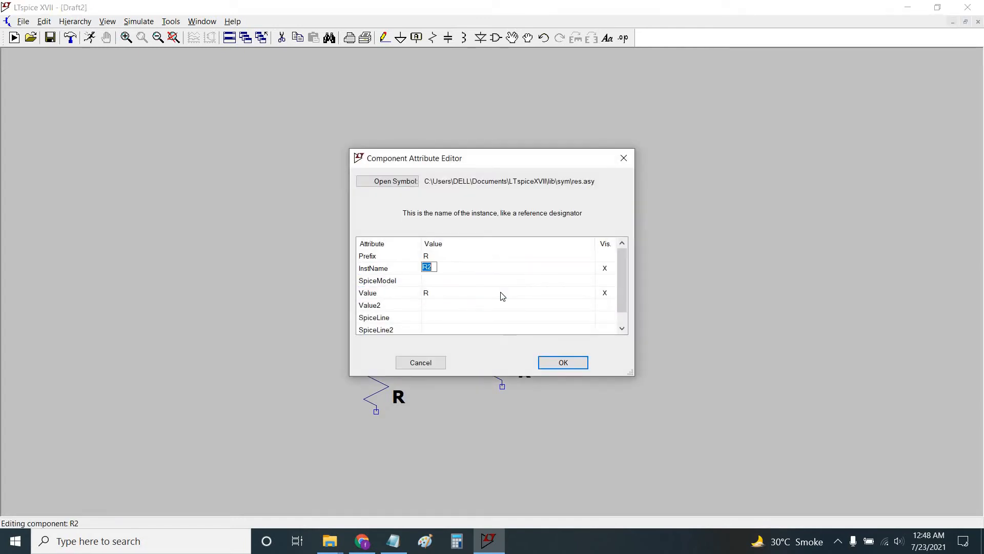
key("End")
key("BackSpace")
type("3")
key("Return")
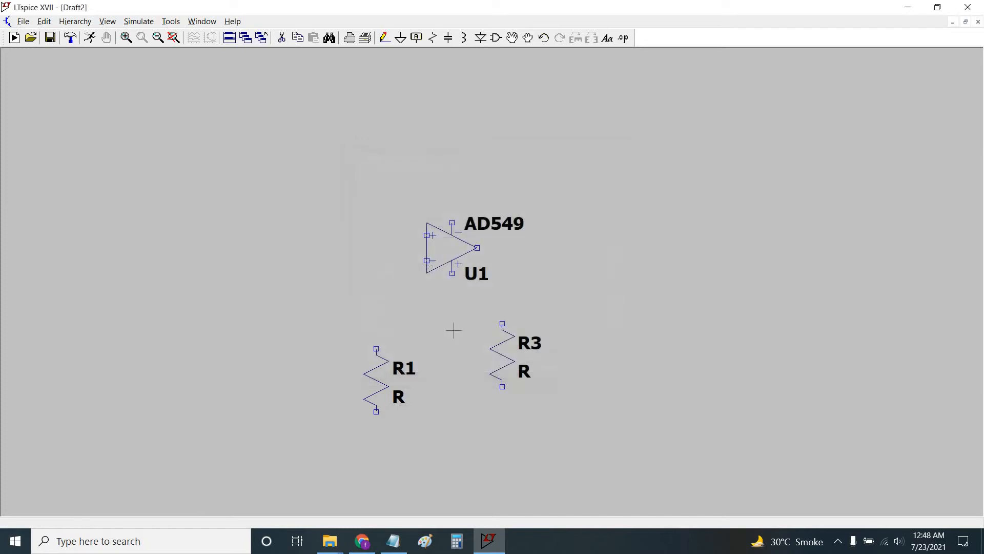
Rename resistor R1 to R4 through its instance name attribute.
right_click(386, 380, "ctrl")
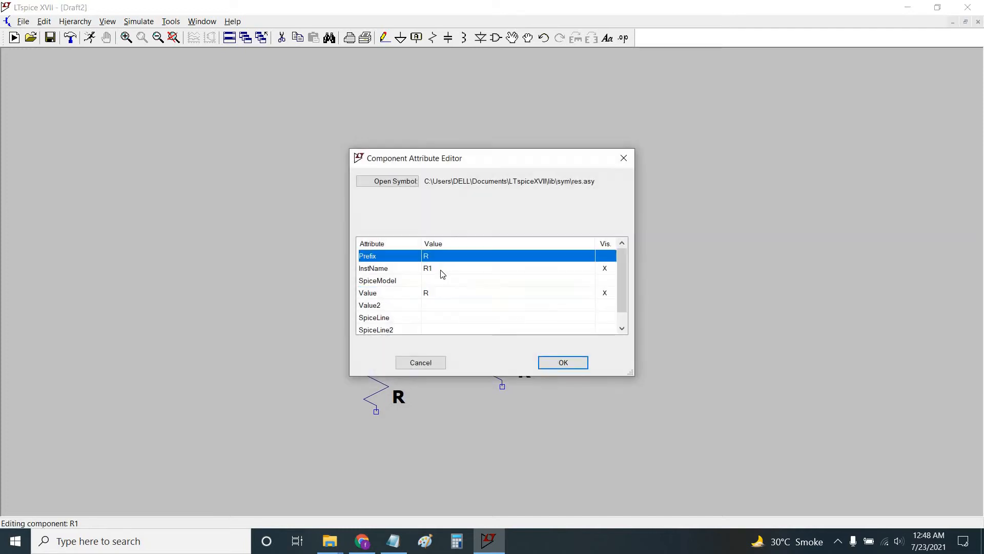
key("End")
key("BackSpace")
type("4")
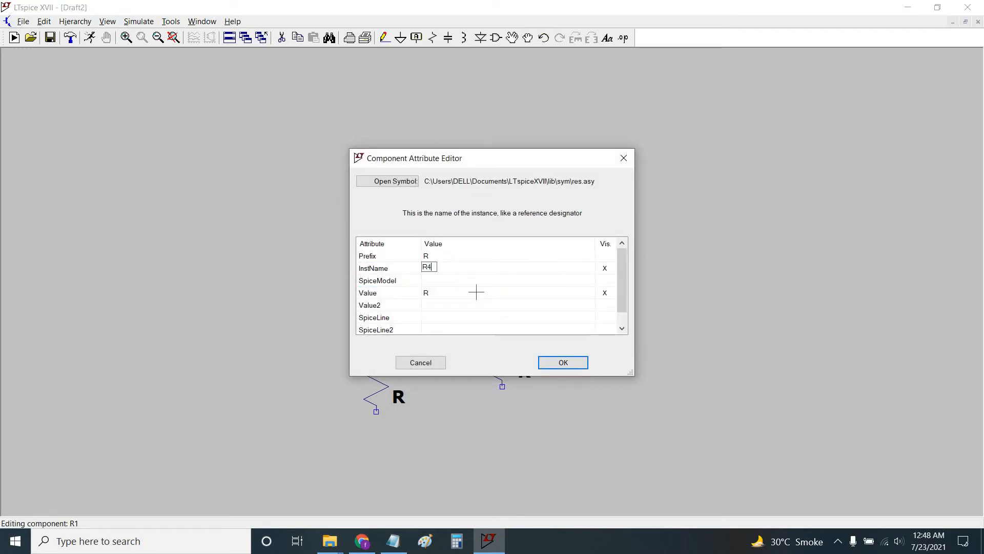
key("Return")
Set the resistance of R3 to 10k and that of R4 to 5850.
right_click(572, 390)
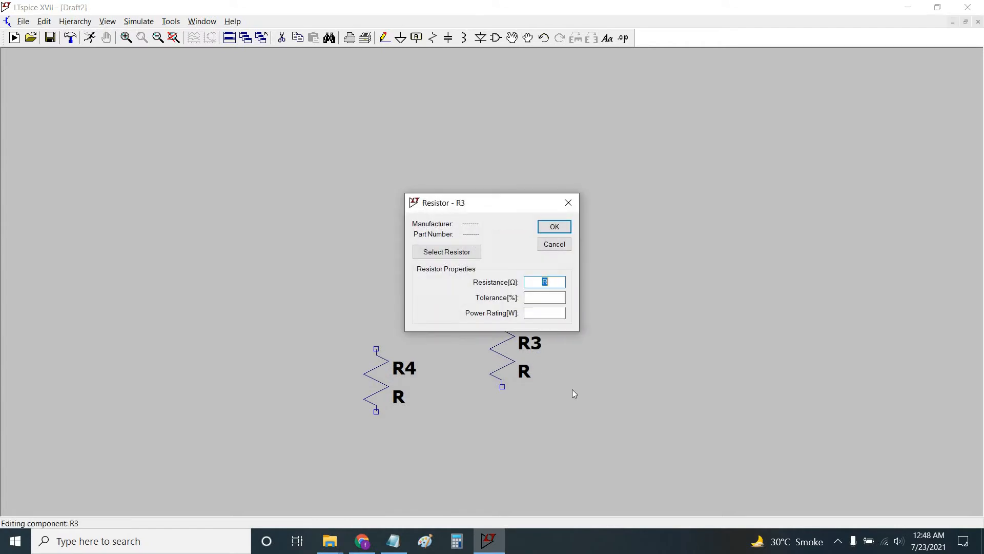
type("10k")
key("Return")
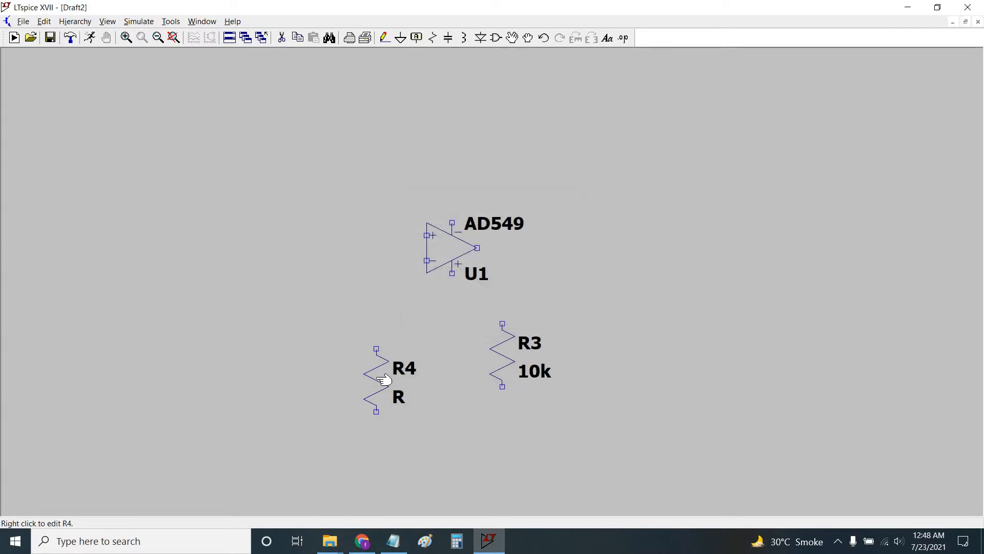
right_click(384, 379)
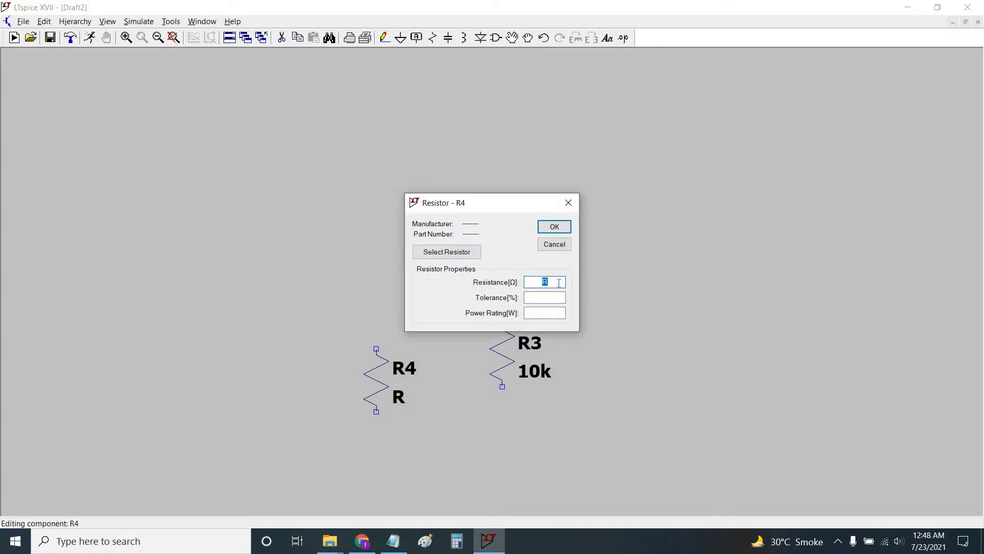
type("5850")
key("Return")
key("alt+Tab")
key("alt+Tab")
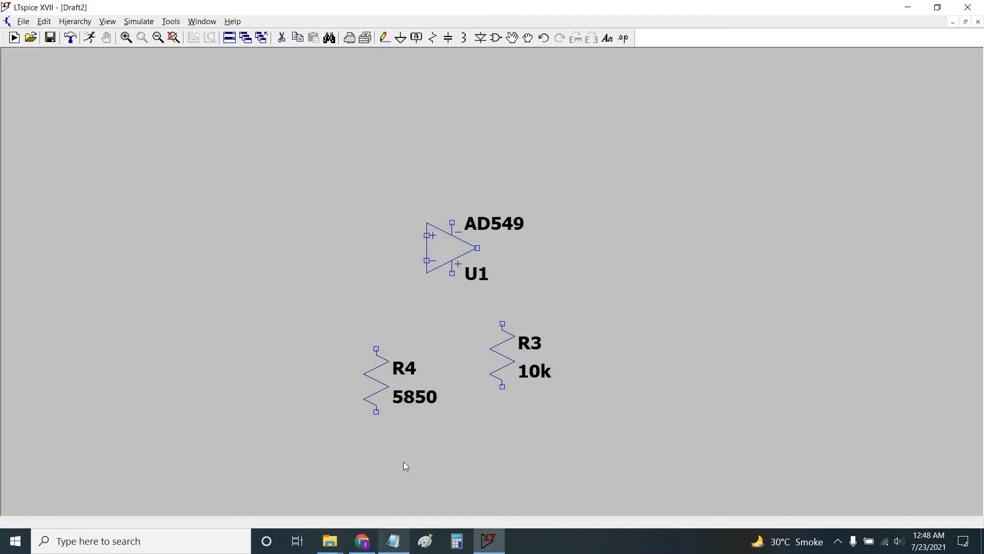
mouse_move(394, 543)
mouse_move(403, 464)
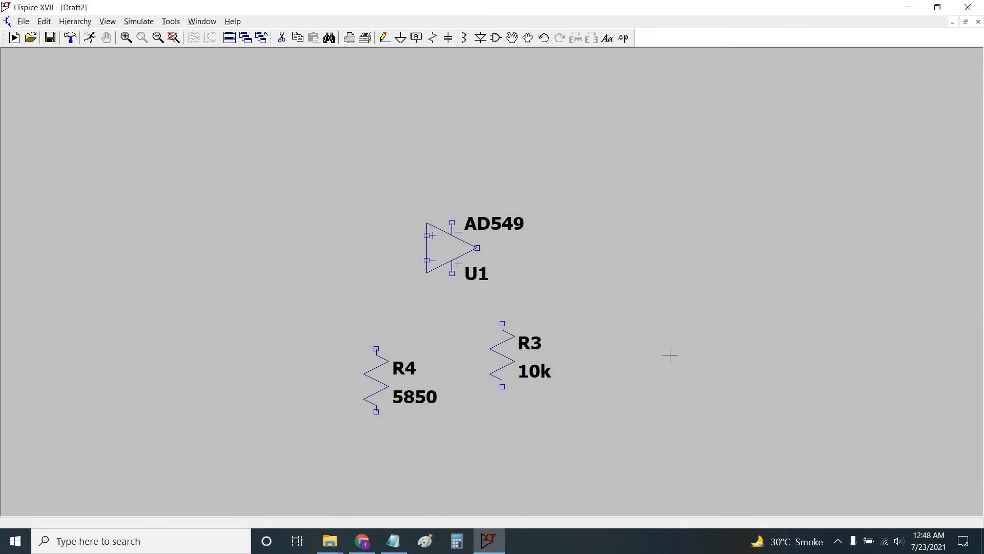
Move R3 to the lower left of the op amp and place R4 horizontally just below the op amp's output.
left_click(528, 37)
left_click(510, 361)
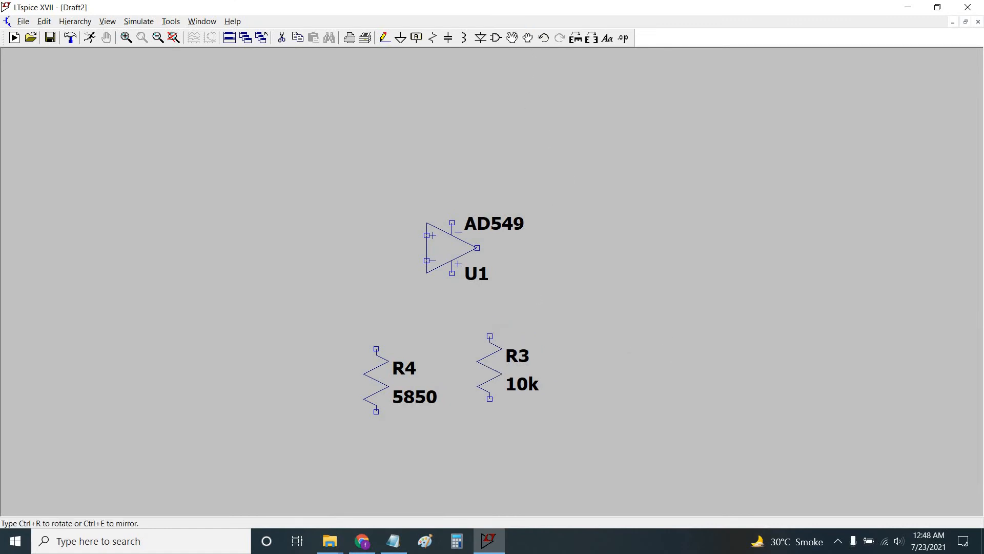
left_click(375, 393)
key("ctrl+r")
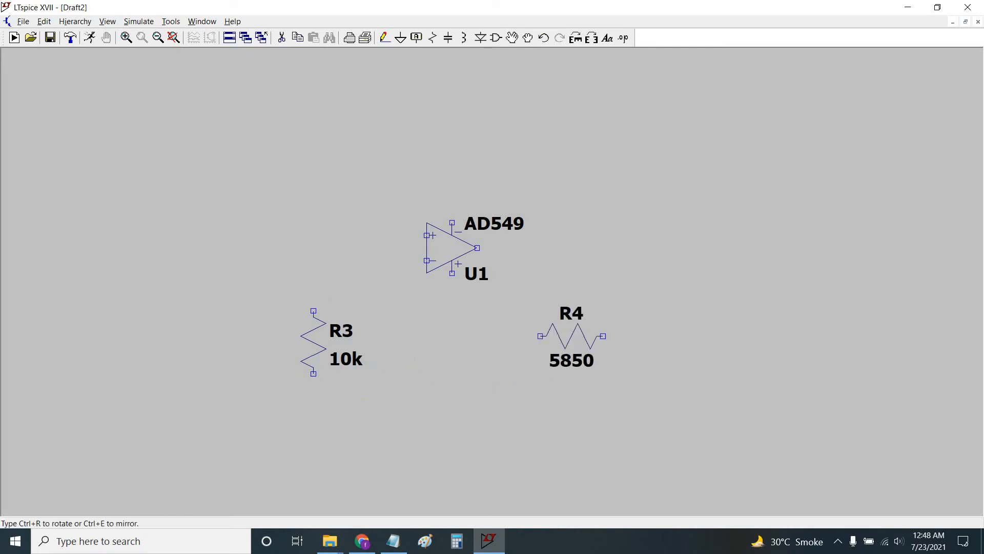
left_click(519, 370)
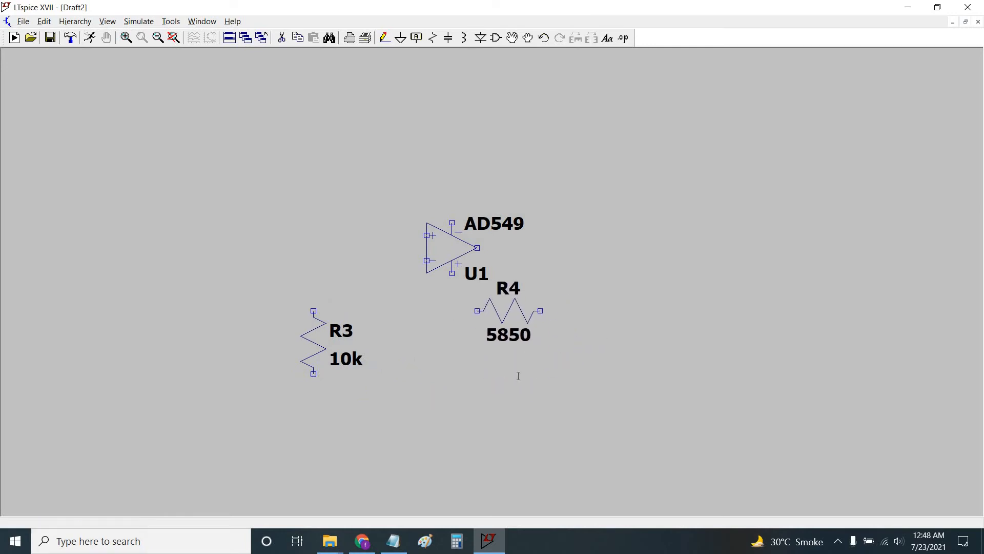
Wire R4 as the feedback resistor between the op amp's inverting input and its output.
left_click(384, 37)
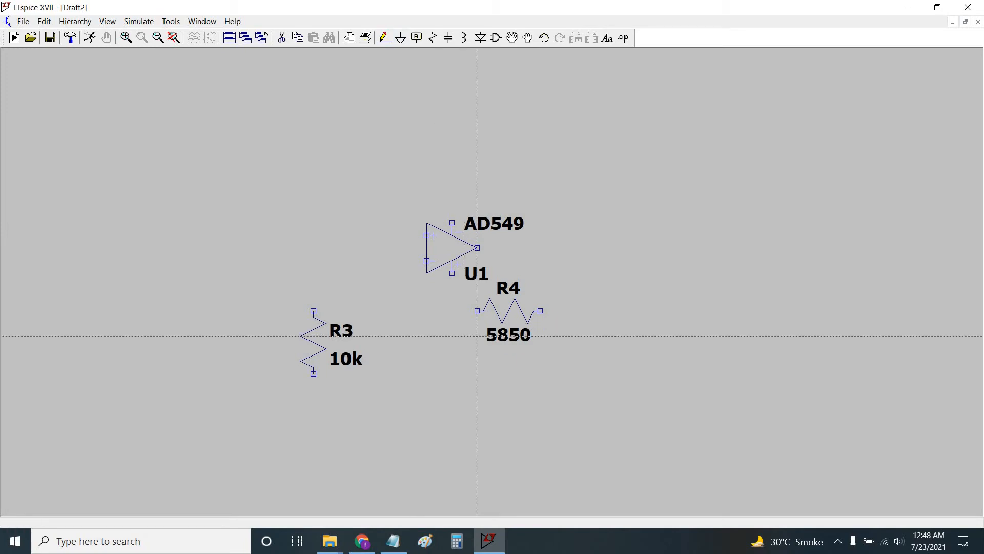
left_click(478, 311)
left_click(415, 311)
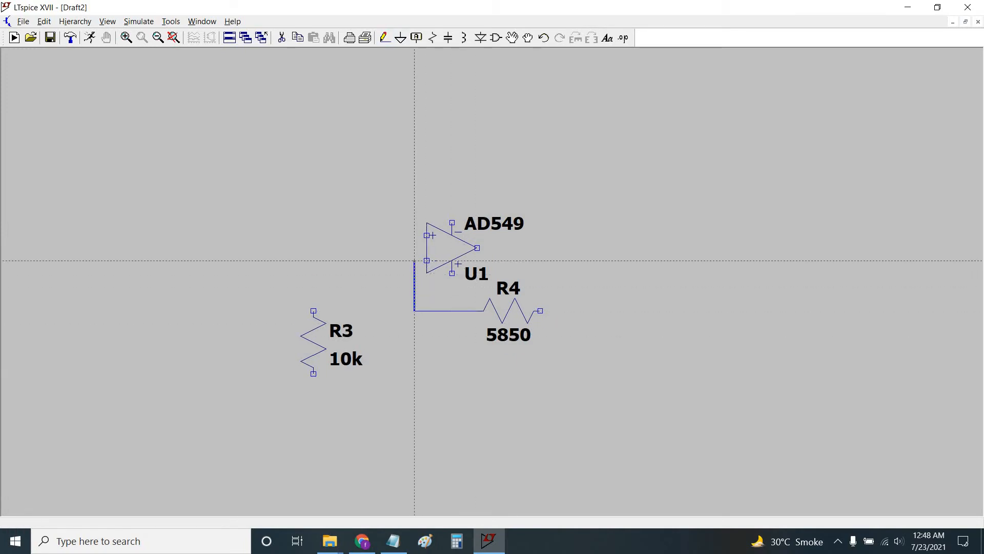
left_click(427, 261)
left_click(477, 247)
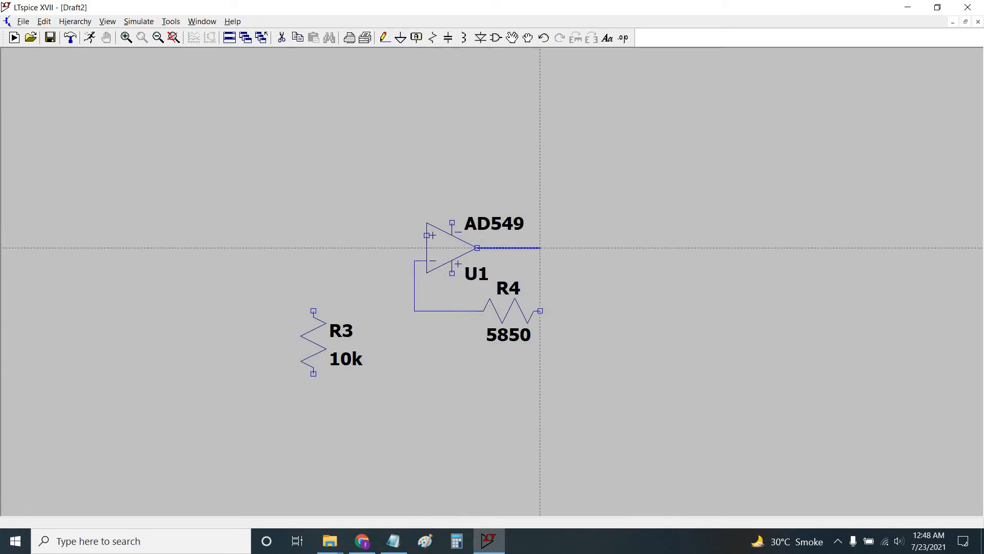
left_click(540, 310)
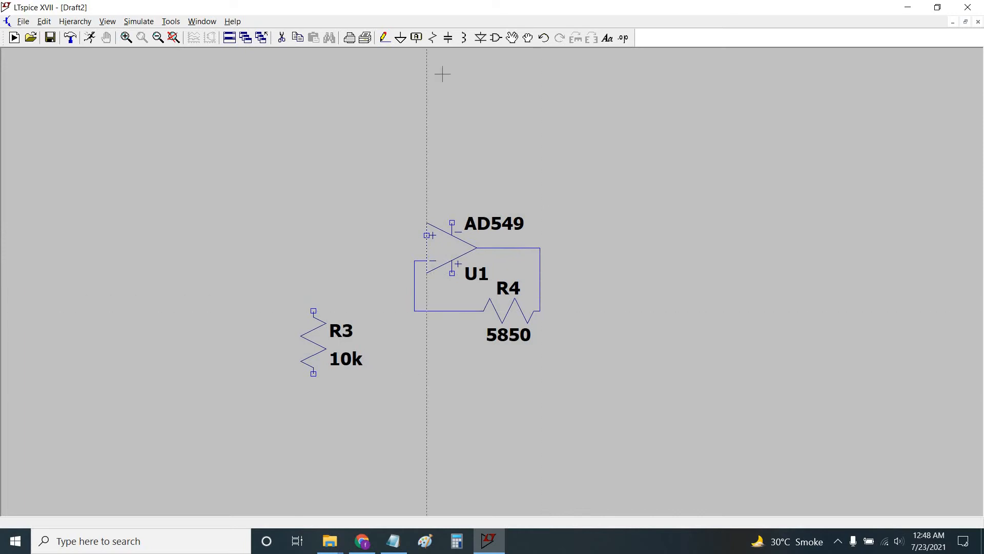
Move R3 below the left end of the feedback wire and wire its upper end to the inverting-input node.
left_click(527, 37)
left_click(323, 337)
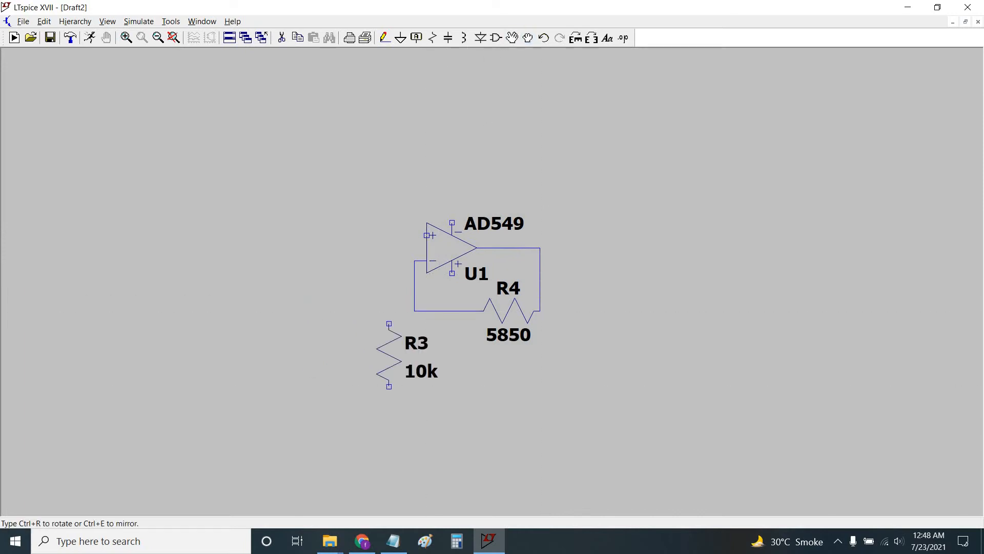
left_click(423, 362)
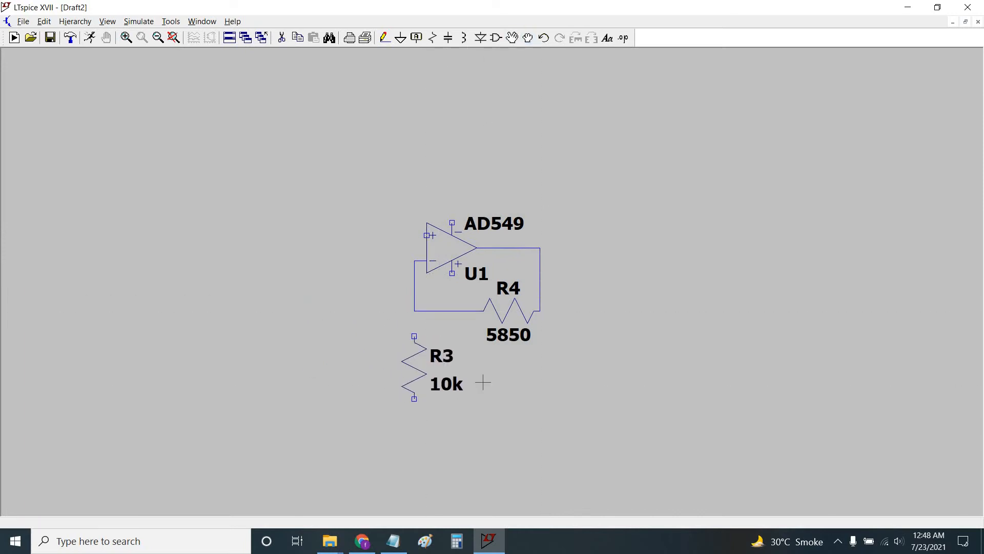
left_click(385, 37)
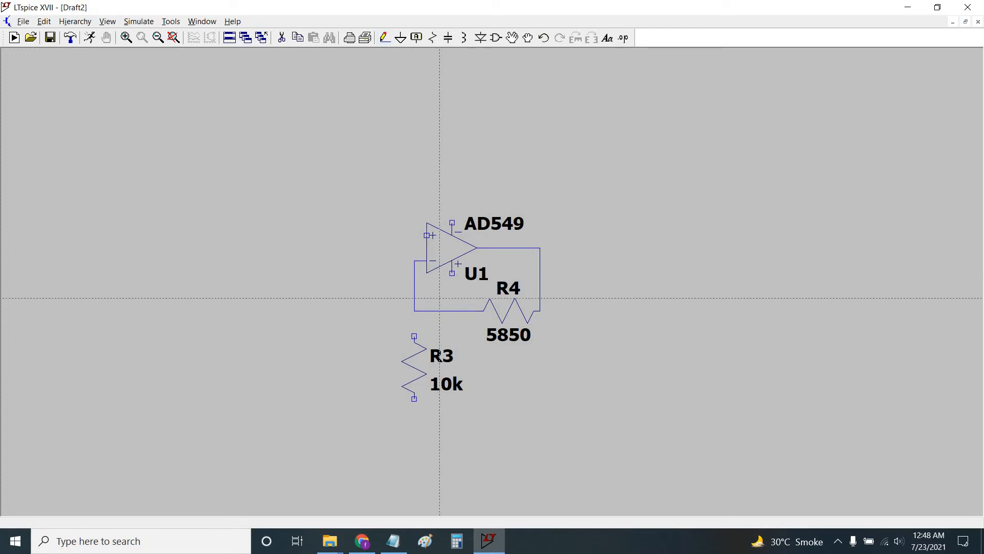
left_click(414, 337)
left_click(414, 310)
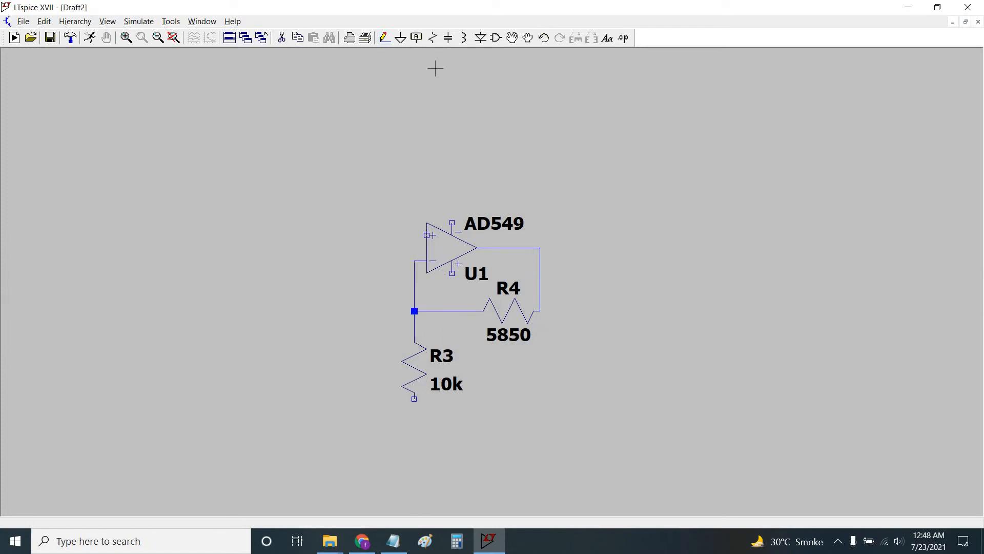
Place a ground symbol below R3 and wire it to the resistor's lower end.
left_click(400, 37)
left_click(385, 37)
left_click(414, 424)
left_click(414, 398)
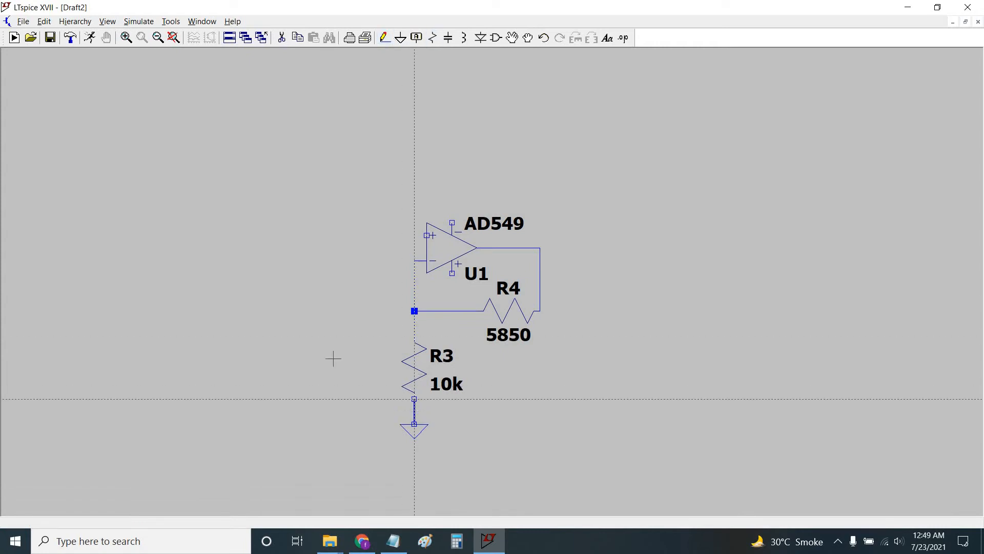
key("Escape")
Place two resistors to the upper left of the op amp and two capacitors above it.
left_click_drag(324, 324, 307, 310)
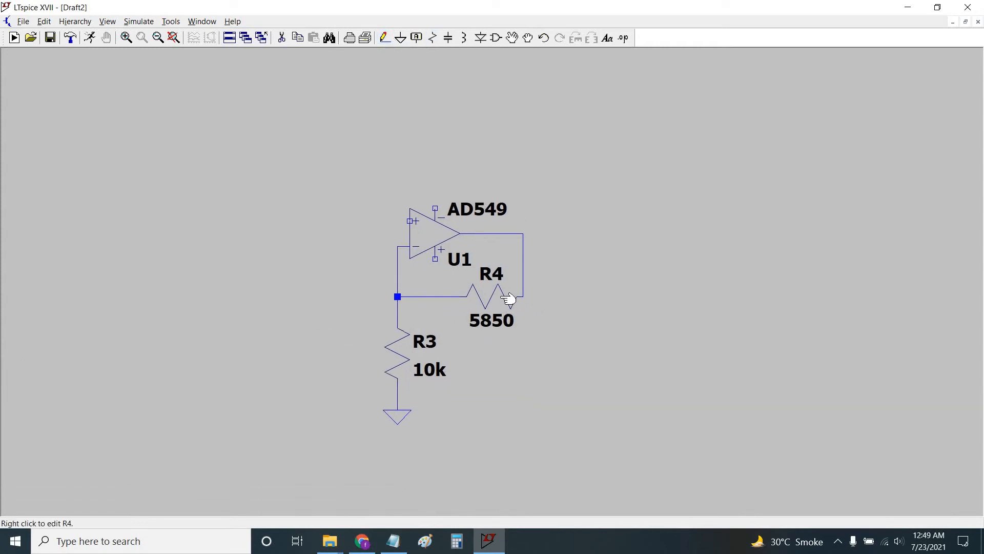
left_click_drag(313, 316, 324, 314)
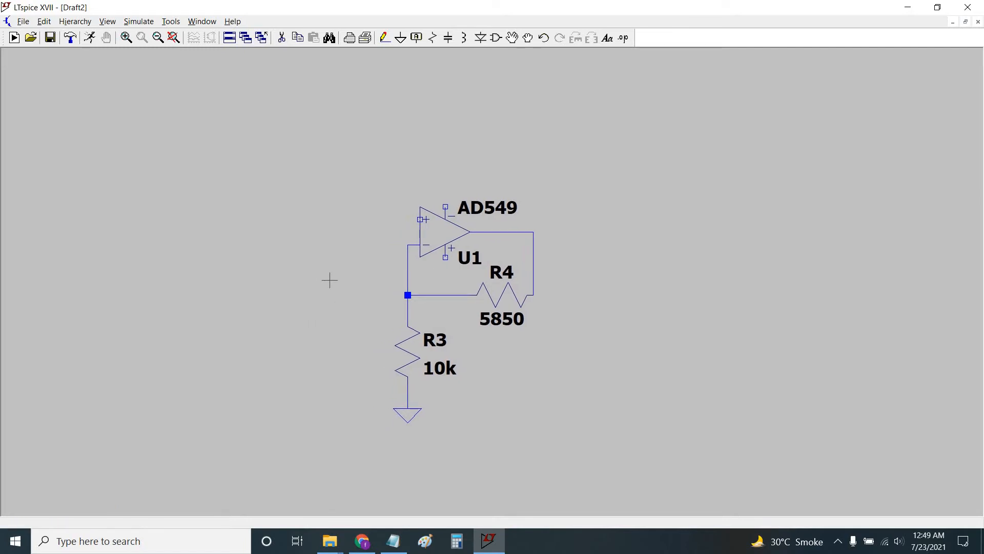
left_click_drag(378, 251, 382, 248)
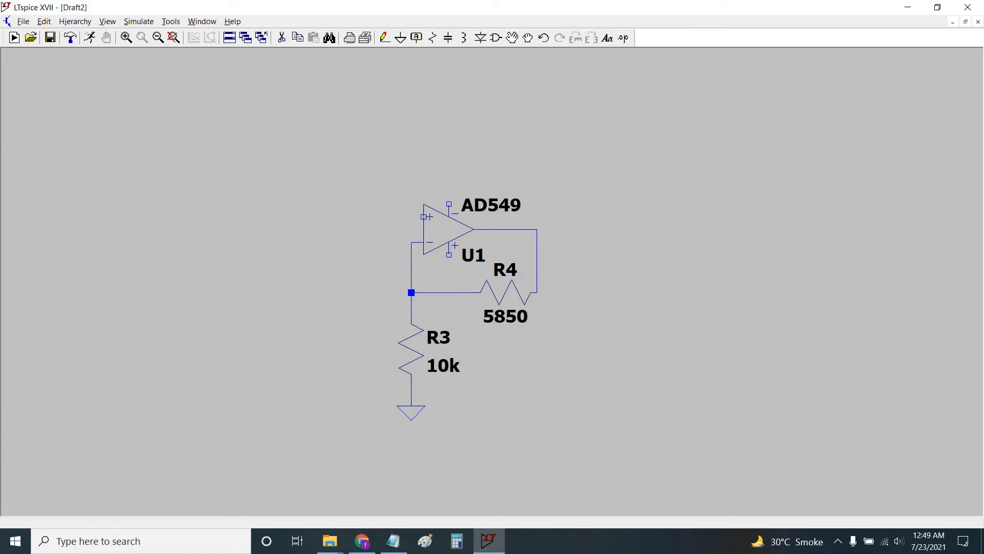
left_click(433, 37)
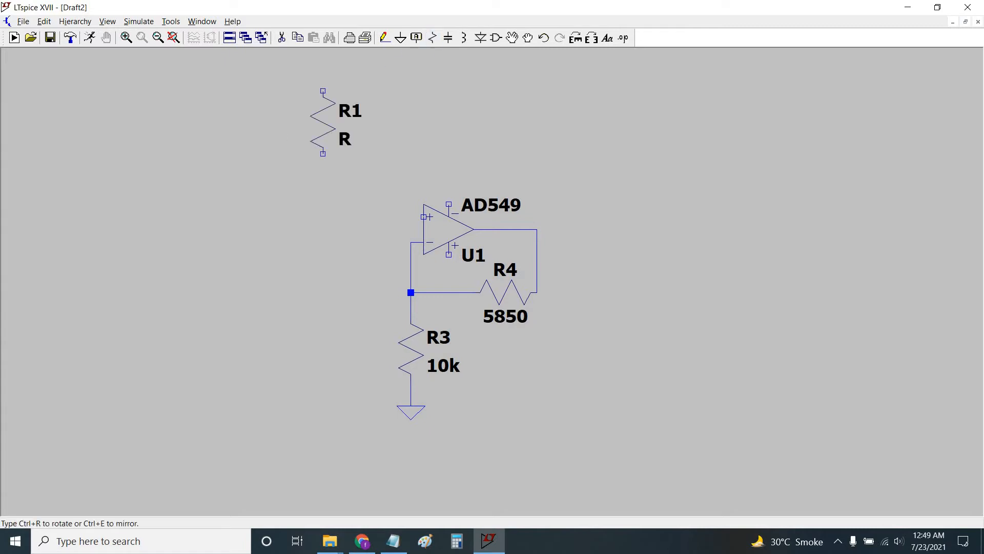
left_click(285, 149)
left_click(222, 223)
left_click(448, 37)
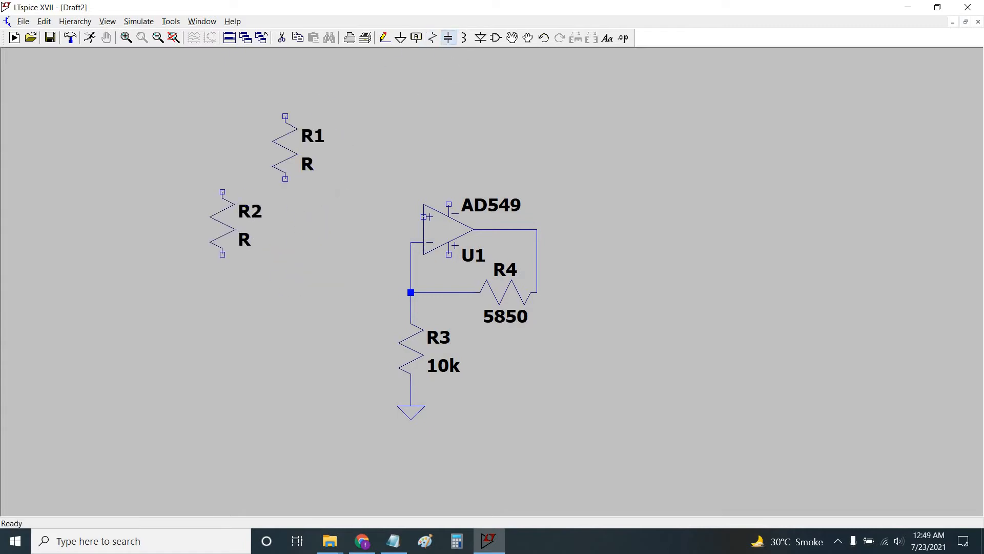
left_click(411, 103)
left_click(499, 115)
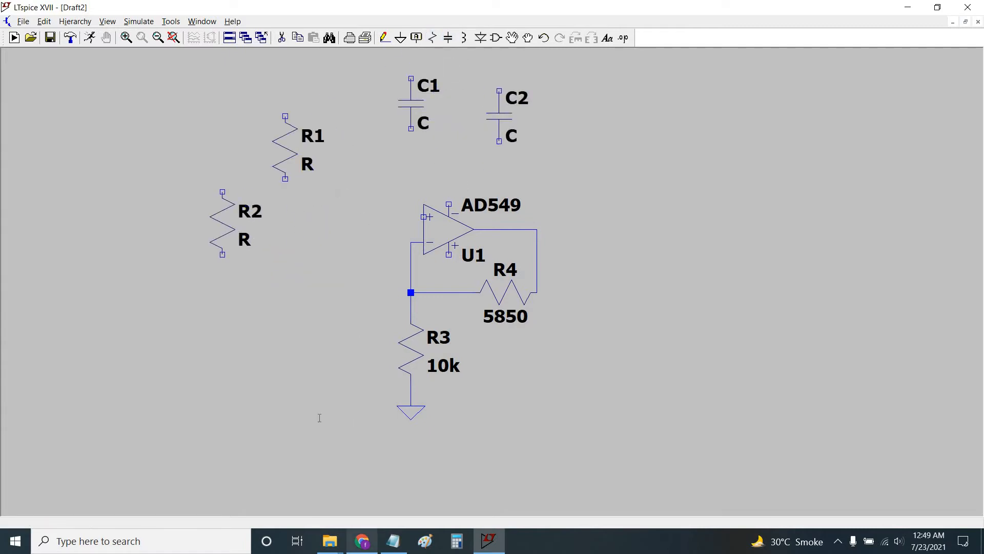
Switch to the Notepad notes and add the lines "Audible Frequnecy" and "20Hz to 20KHz" below the R4 value.
left_click(393, 541)
key("Return")
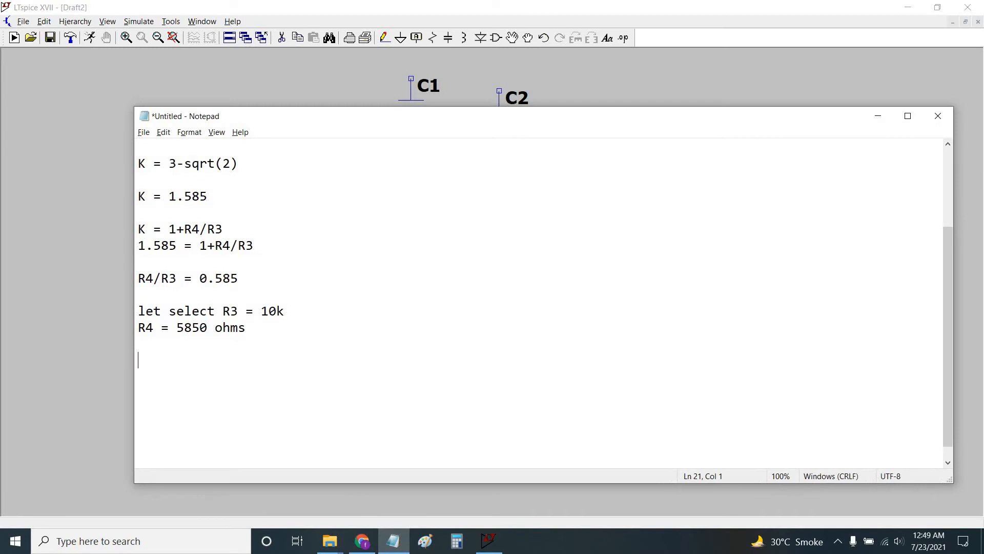
type("Audible Frequnecy")
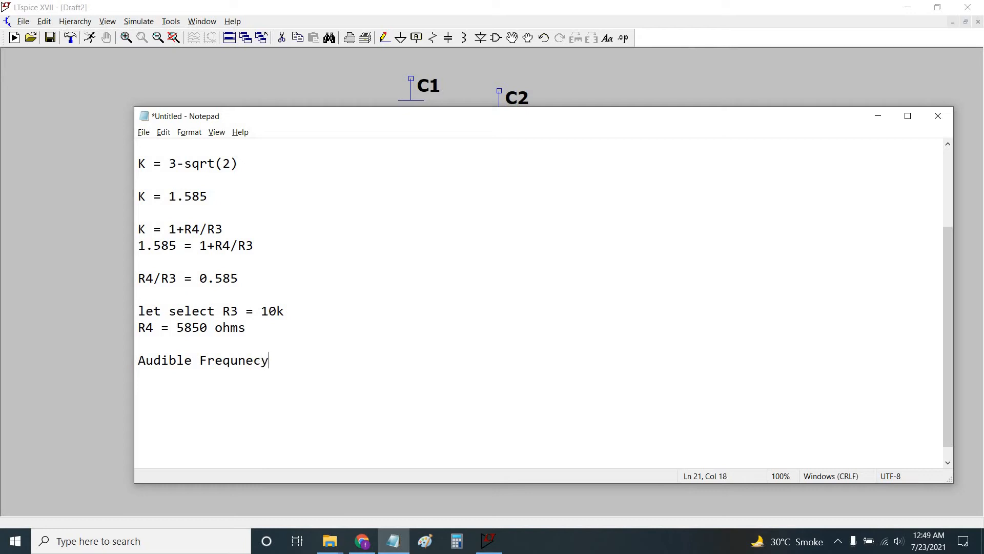
key("Return")
type("20Hz o")
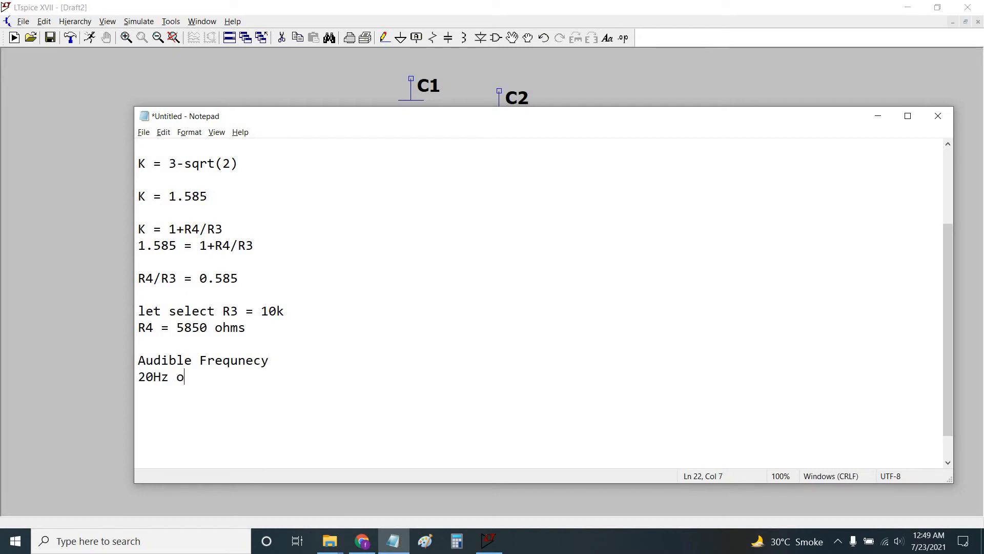
key("BackSpace")
type("to 20KHz")
key("Return")
left_click_drag(237, 378, 193, 378)
left_click_drag(338, 116, 331, 88)
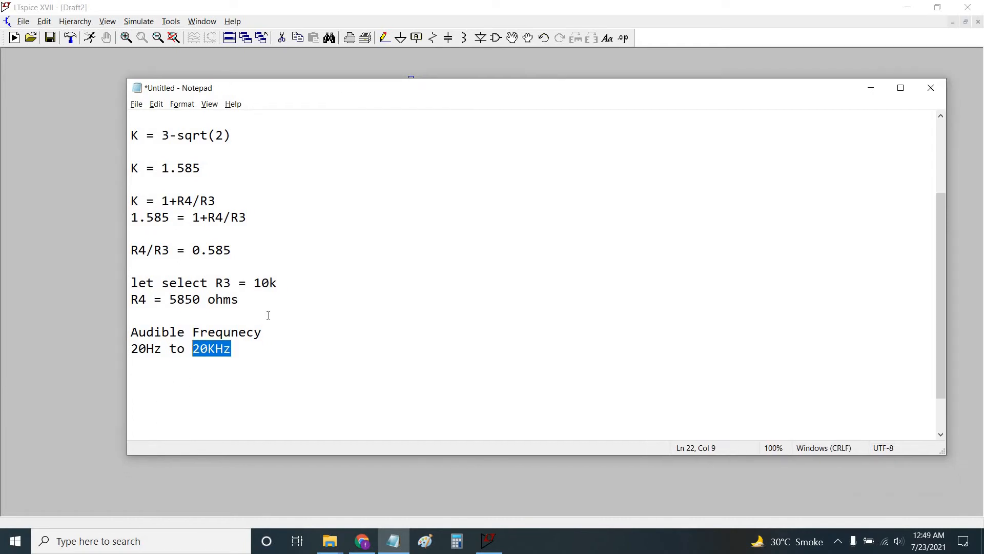
left_click(272, 356)
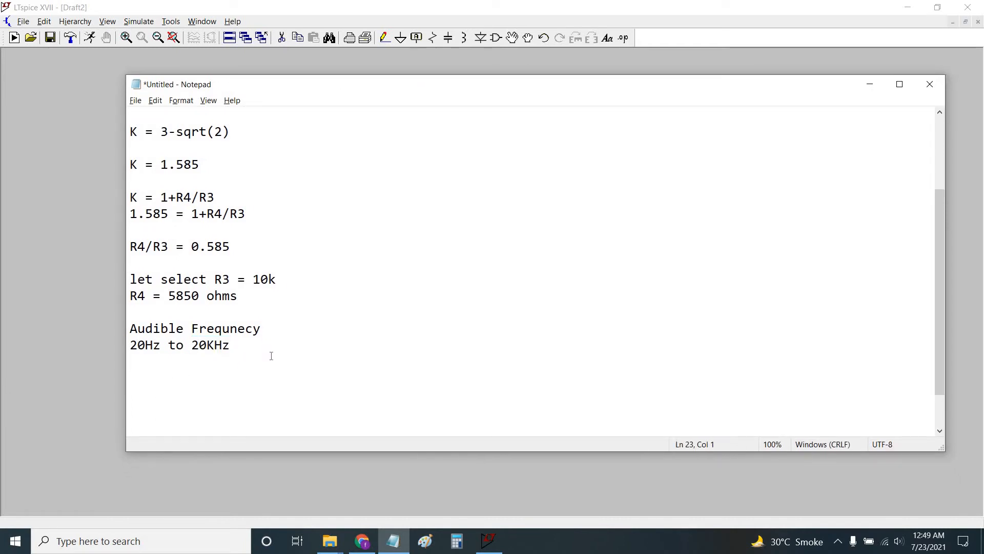
Add the cutoff frequency "Fc = 20KHz" and the formula "Fc = 1/2*pi*R*C" to the notes.
key("Return")
type("Fc = 20KHz")
key("Return")
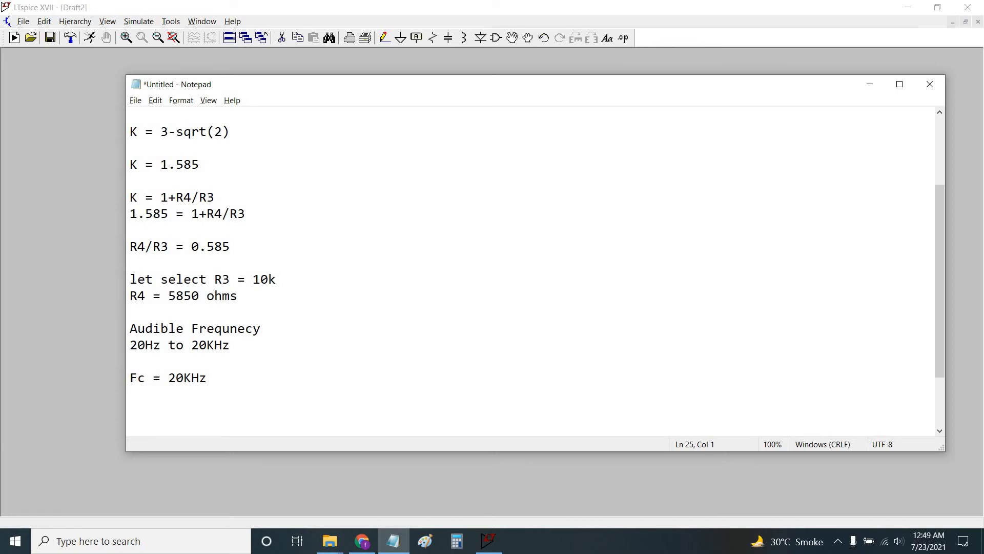
type("Fc = 1/2*pi*R*C")
key("Return")
key("Return")
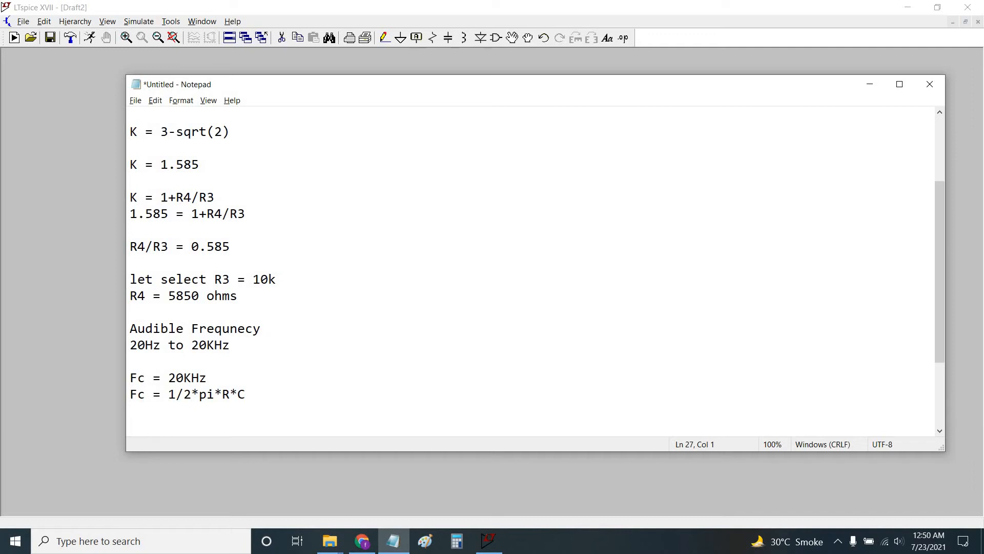
Write "Let R = 10K", the capacitor formula "C = 1/2*pi*Fc*R" and its substituted form "C = 1/2*pi*20K*10K".
type("Let R = 10K")
key("Return")
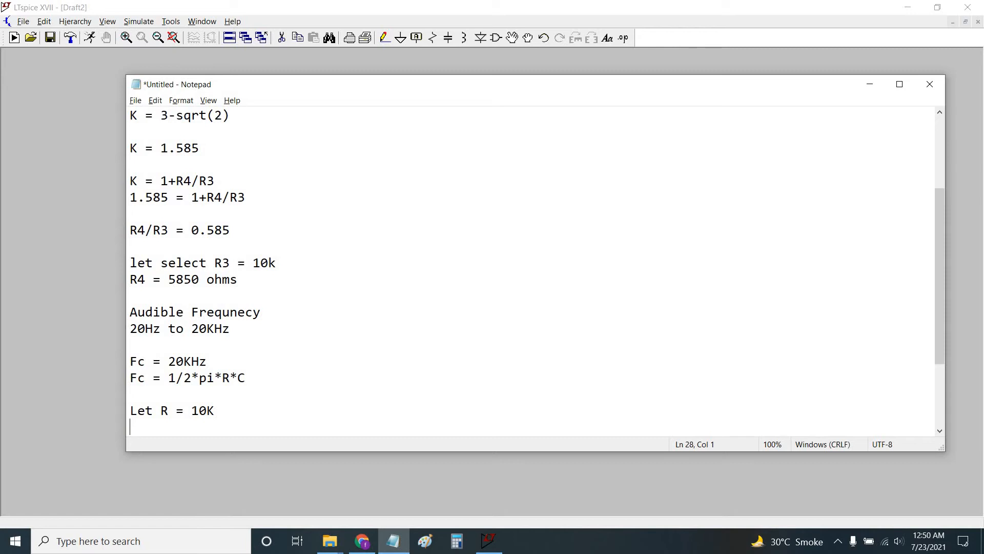
type("C = 1/2*pi*Fc*R")
key("Return")
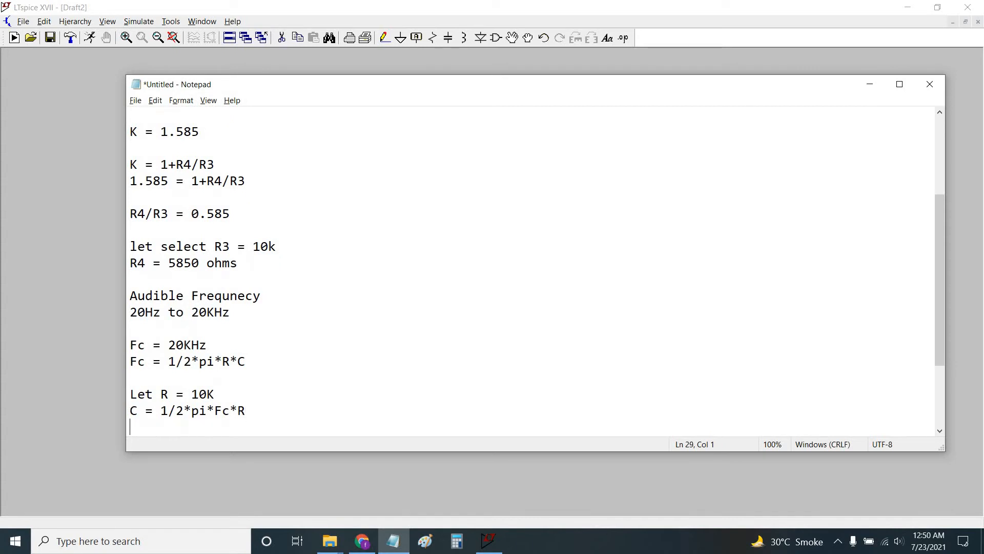
type("C = 1/2*pi*20K*")
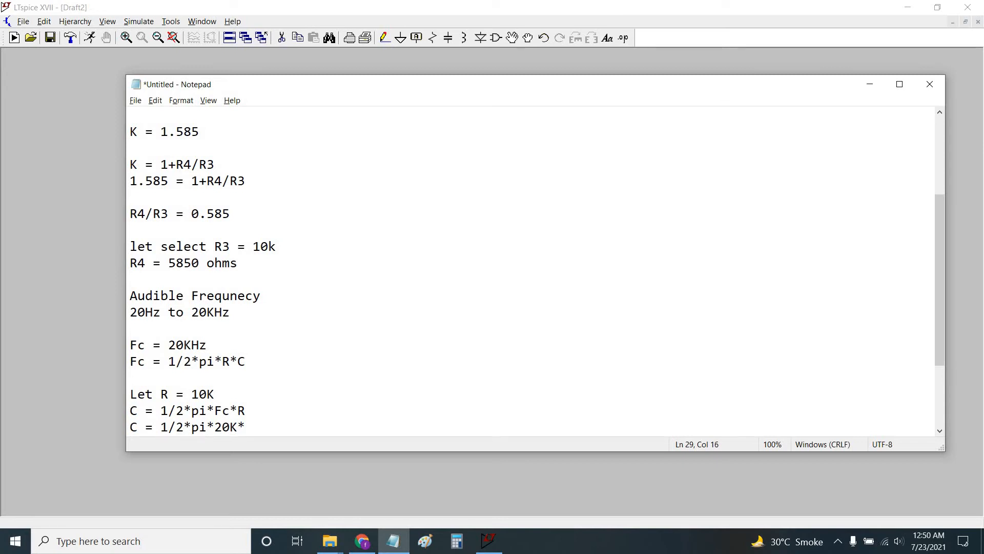
type("10K")
key("Return")
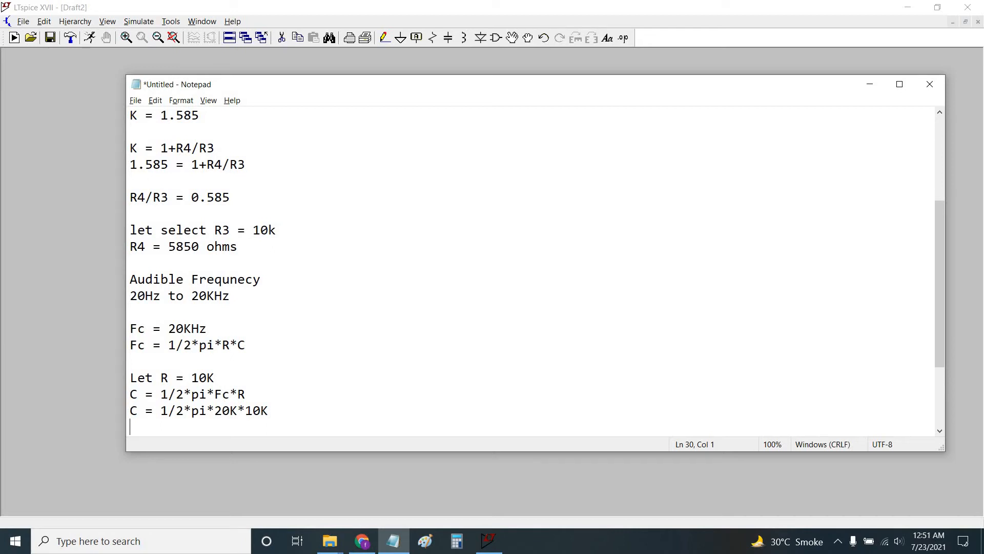
Write the calculated capacitance "C = 0.795nF" below the substituted formula.
type("0")
key("BackSpace")
type("C = 0.795")
type("nF")
key("Return")
key("Return")
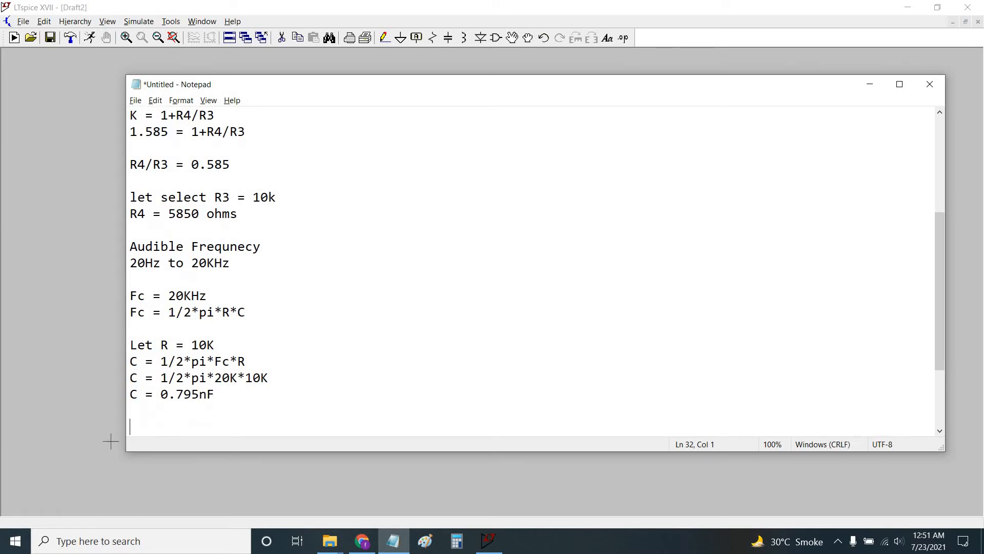
Review the calculated capacitance and the chosen resistance by highlighting each value in the notes.
key("Up")
key("Up")
key("End")
key("shift+Left")
key("shift+Left")
key("shift+Left")
key("shift+Left")
key("shift+Left")
key("shift+Left")
key("shift+Left")
key("shift+Left")
key("shift+Left")
key("shift+Left")
key("shift+Left")
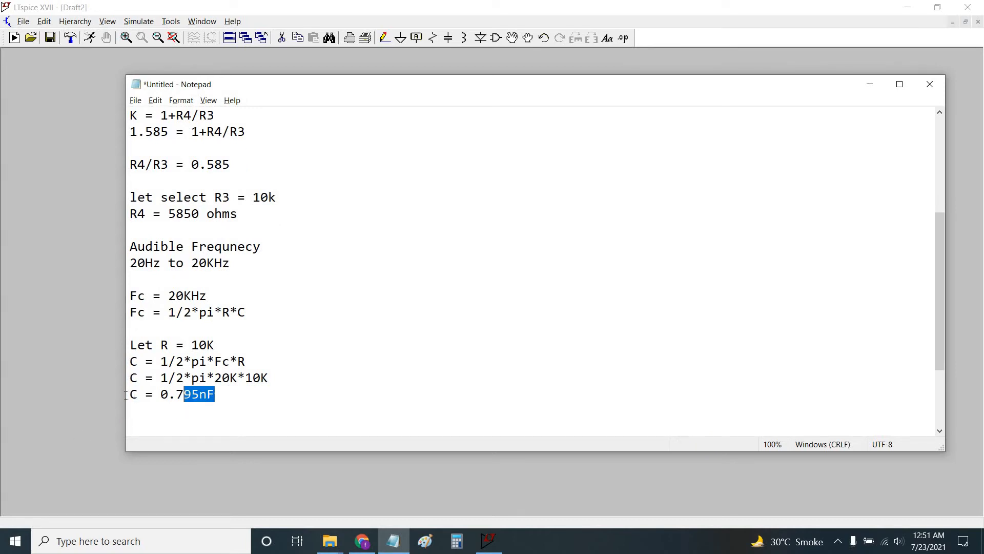
key("Up")
key("Up")
key("Up")
key("End")
key("shift+Left")
key("shift+Left")
key("shift+Left")
key("shift+Left")
key("shift+Left")
key("shift+Left")
key("shift+Left")
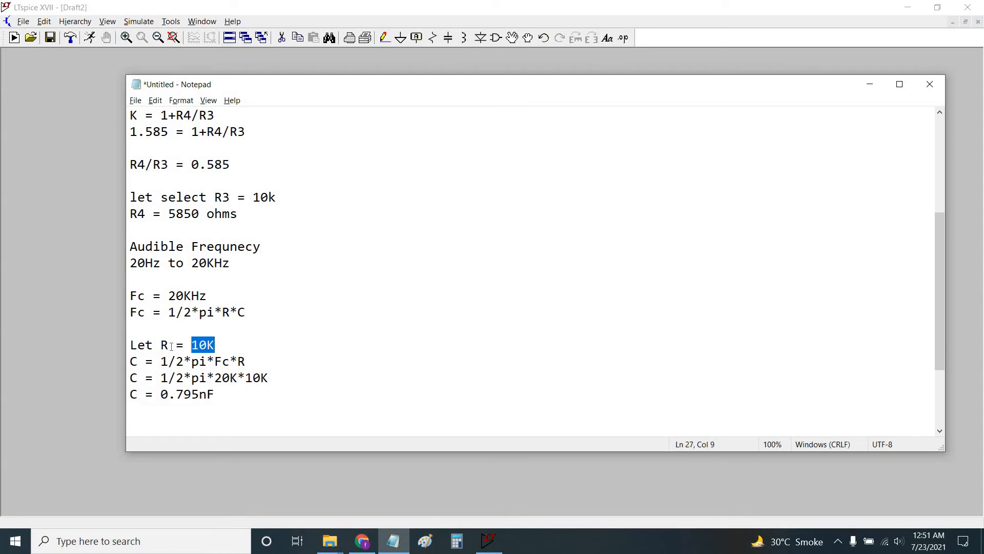
Switch back to LTspice and set the resistance of both R1 and R2 to 10k.
key("alt+Tab")
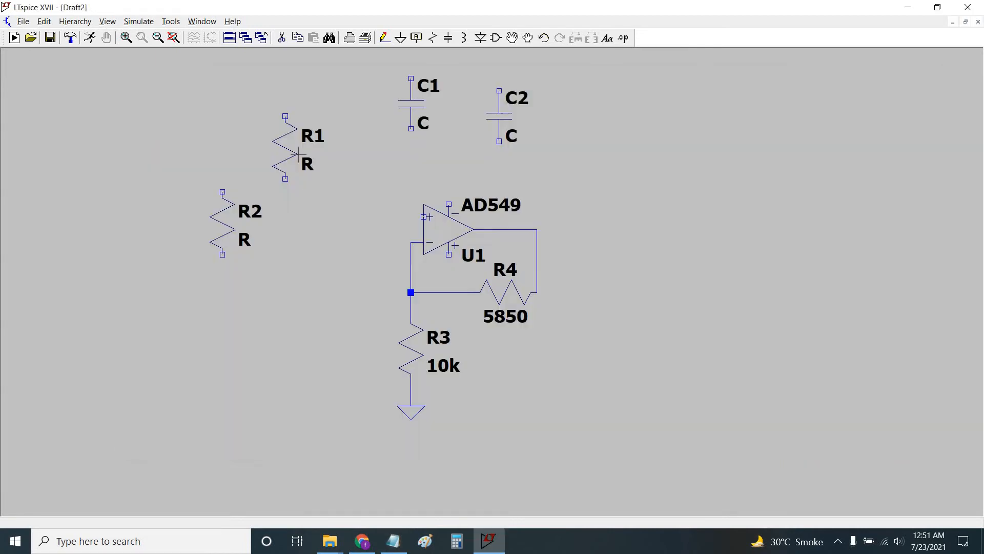
right_click(293, 139)
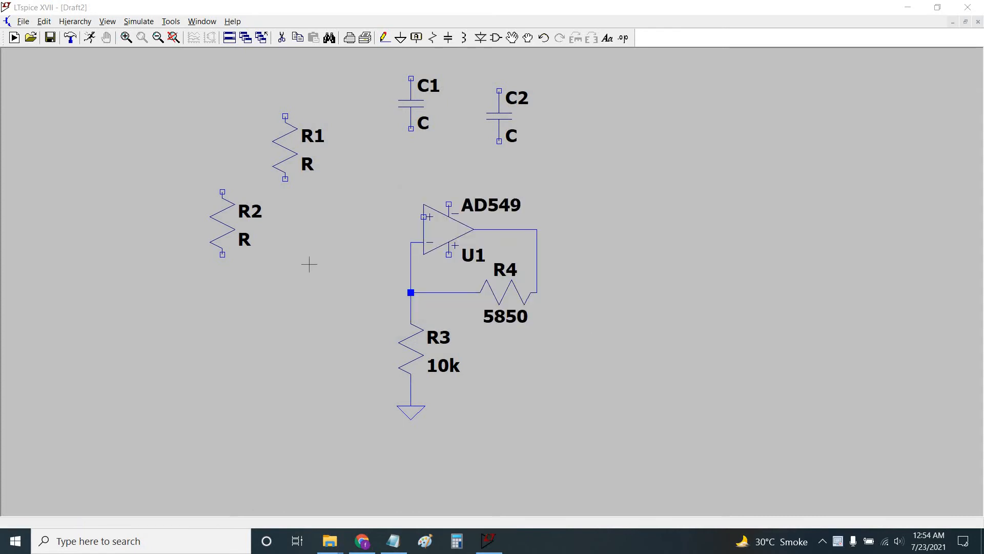
left_click_drag(279, 224, 283, 239)
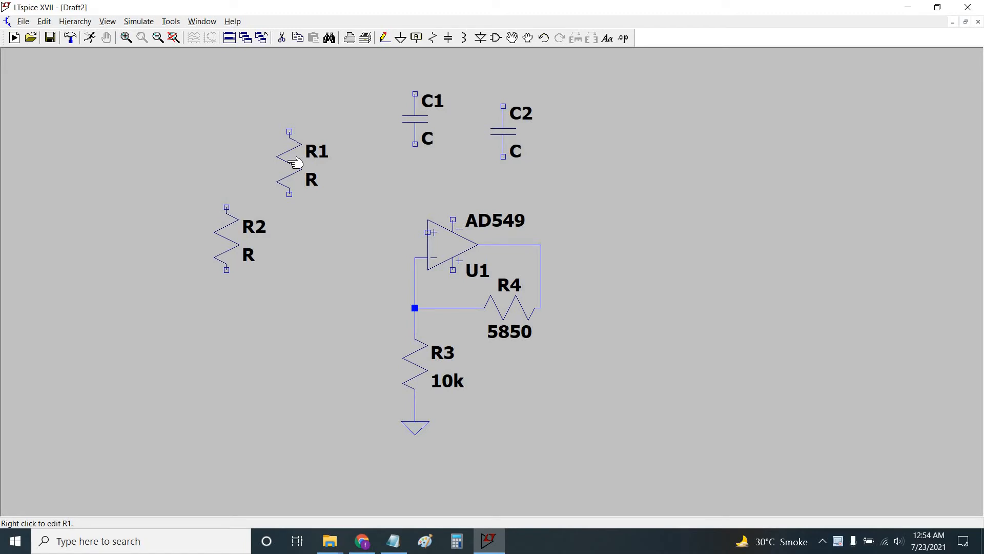
right_click(294, 163)
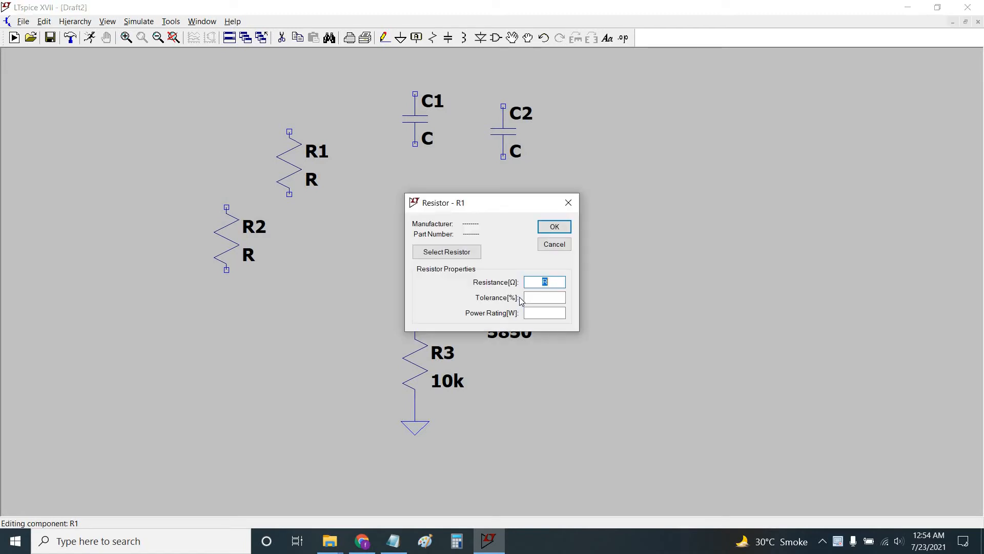
key("Return")
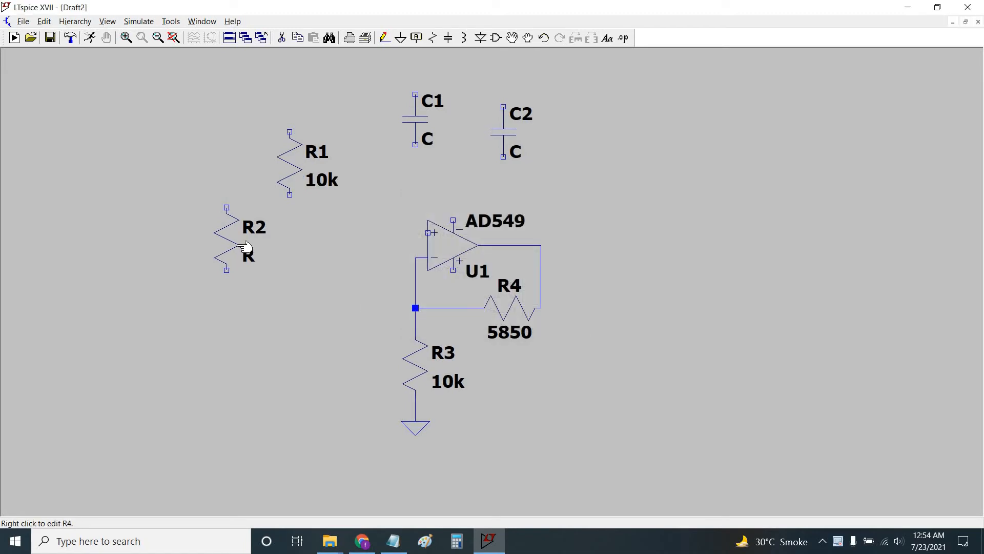
right_click(246, 255)
type("10")
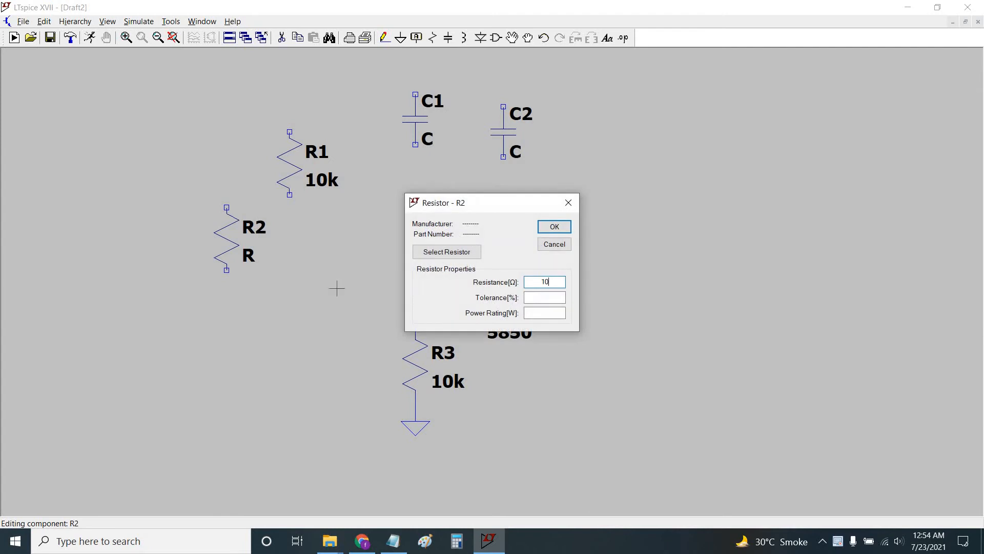
type("k")
key("Return")
Set the capacitance of both C1 and C2 to 0.795n.
right_click(433, 126)
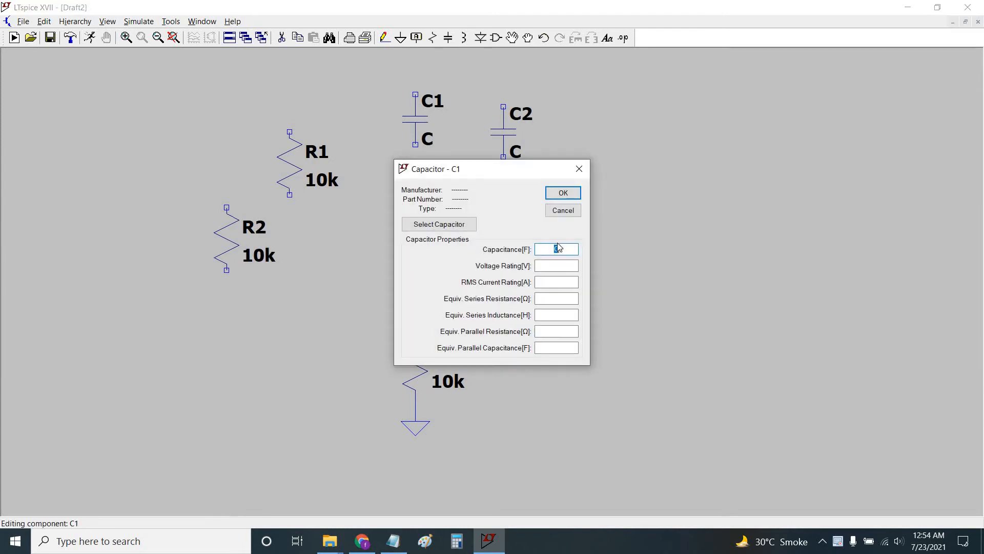
type("0.795n")
key("Return")
right_click(513, 132)
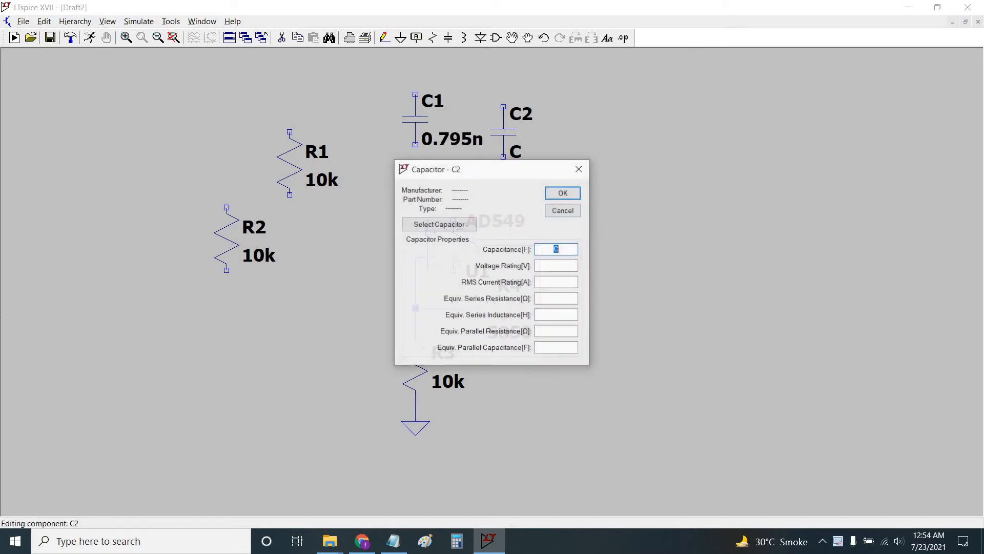
type("0.795n")
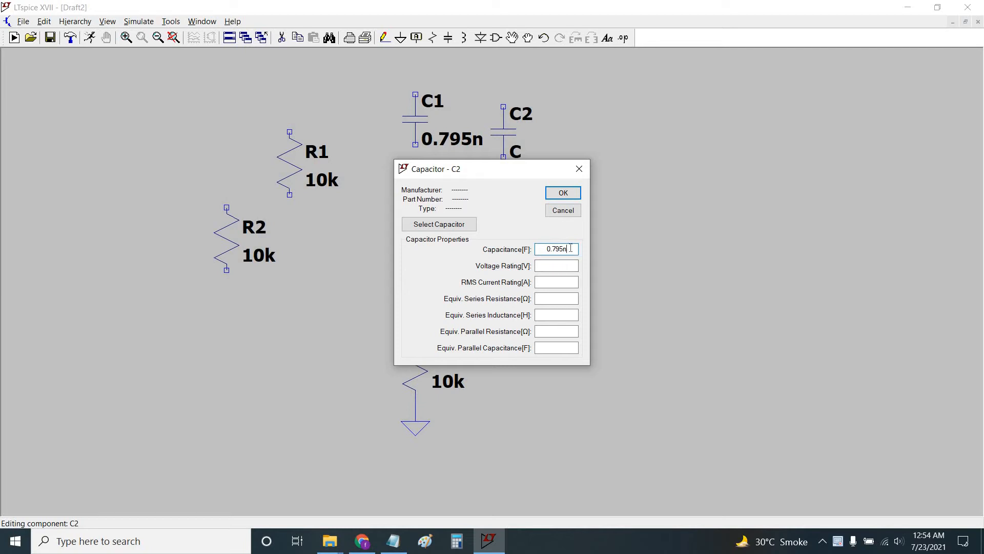
left_click_drag(531, 173, 518, 168)
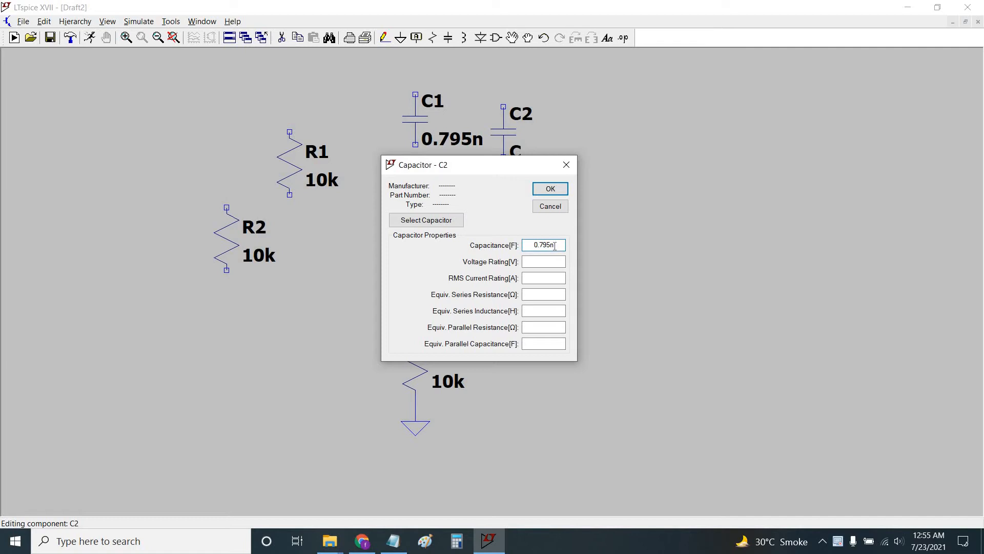
left_click(557, 191)
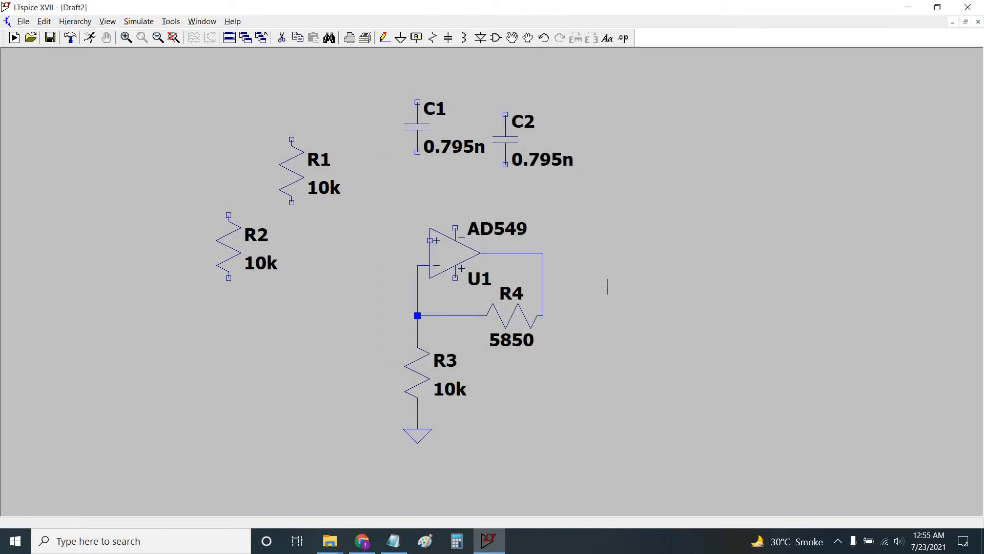
Rotate R2 and R1 to horizontal and line them up with the op amp's non-inverting input.
left_click(528, 40)
left_click(234, 245)
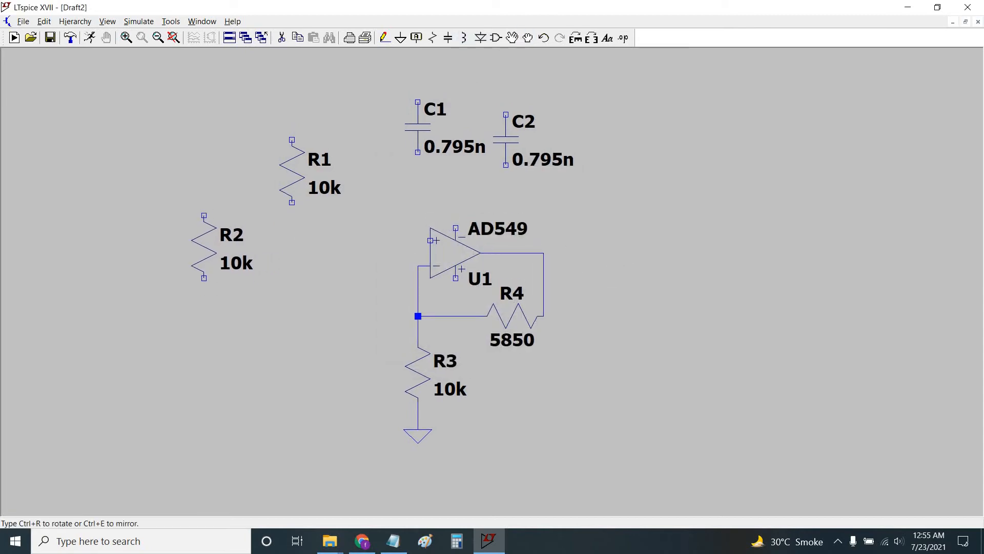
key("ctrl+r")
left_click(210, 241)
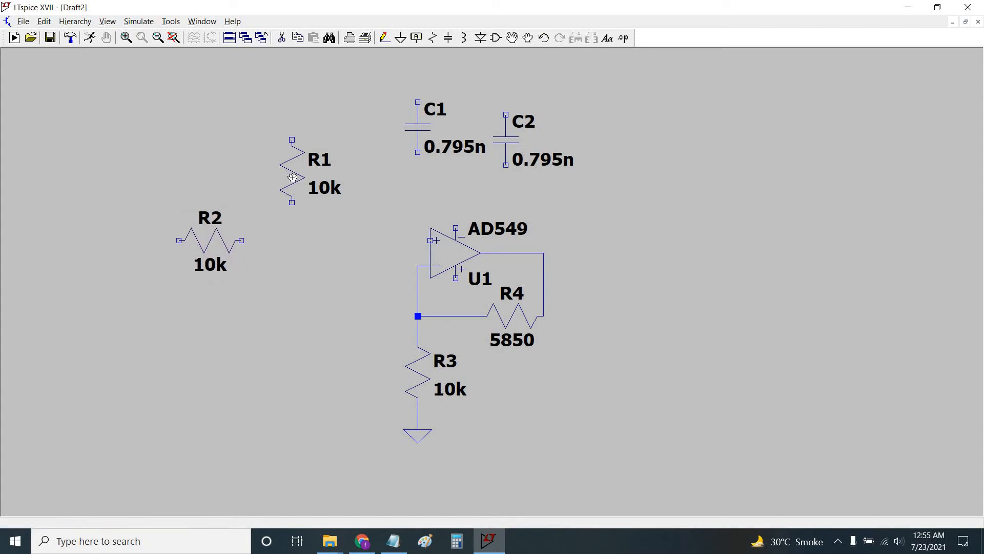
left_click(292, 171)
key("ctrl+r")
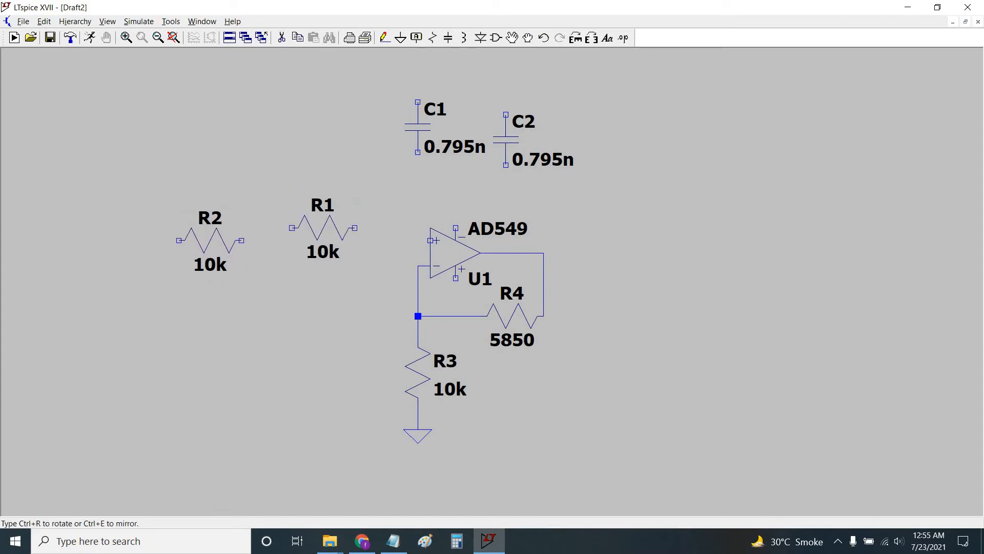
left_click(336, 240)
Rotate C1 to horizontal and place it above R1, and move C2 below R1.
left_click(425, 130)
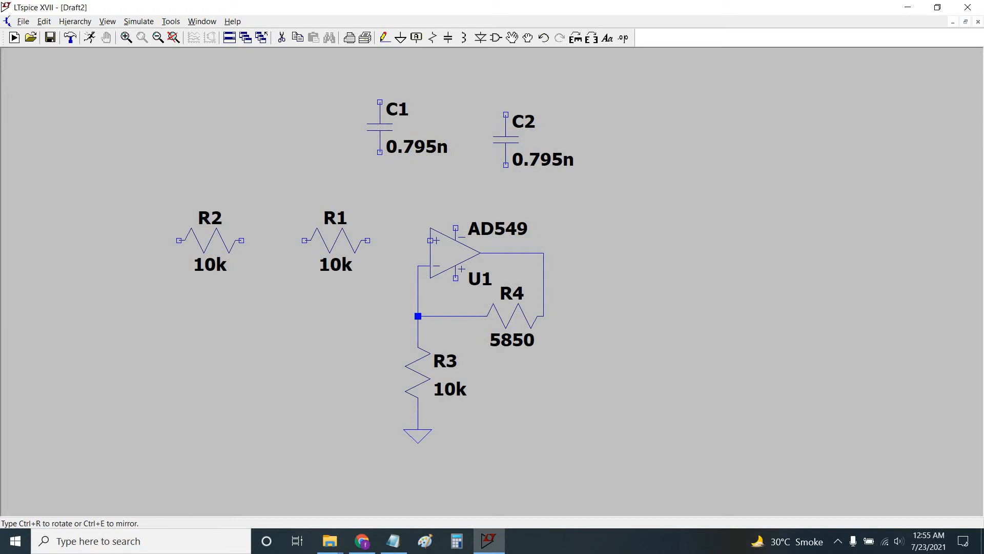
key("ctrl+r")
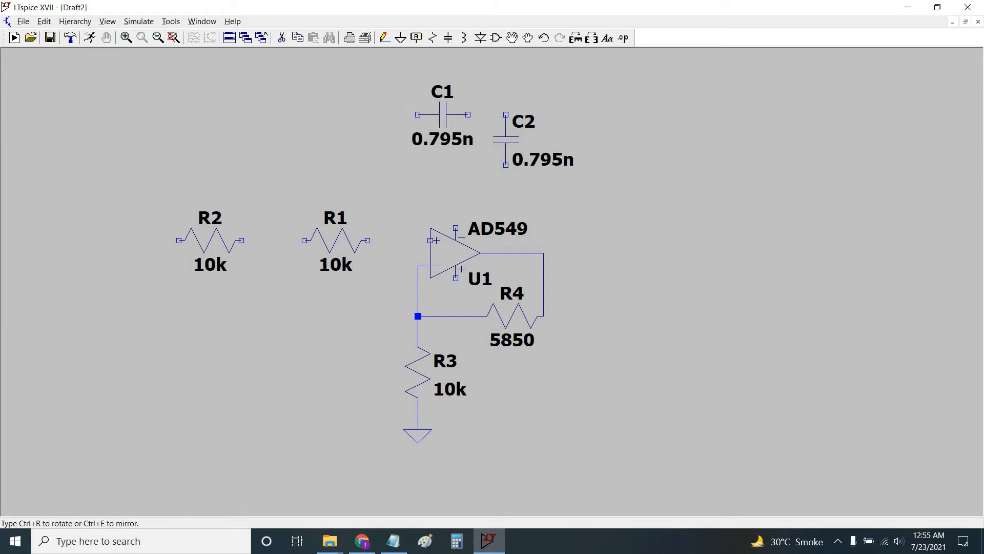
left_click(355, 139)
left_click(506, 140)
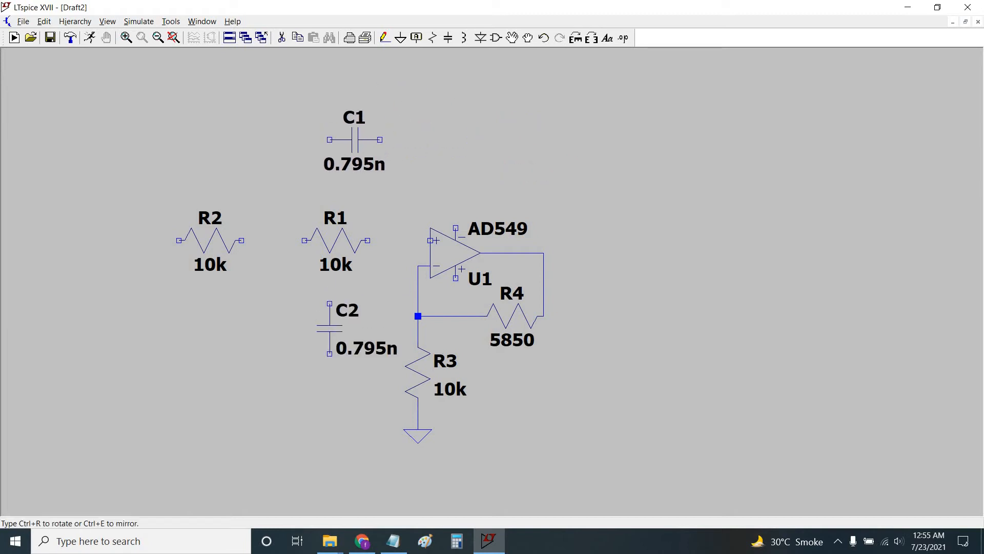
left_click(330, 316)
Shift R2 and R1 farther from the op amp, keeping both in line with its non-inverting input.
left_click(211, 244)
left_click(160, 243)
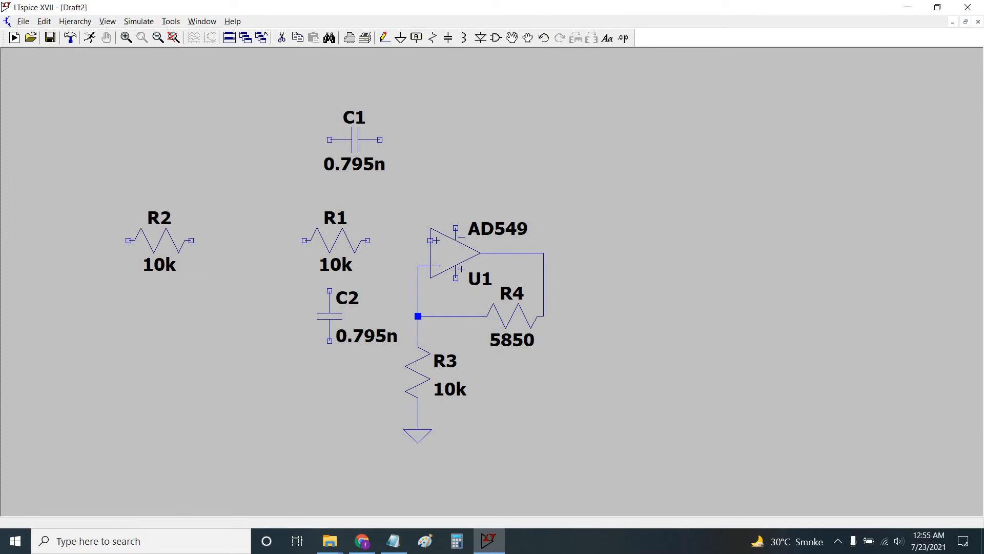
left_click(338, 242)
left_click(276, 242)
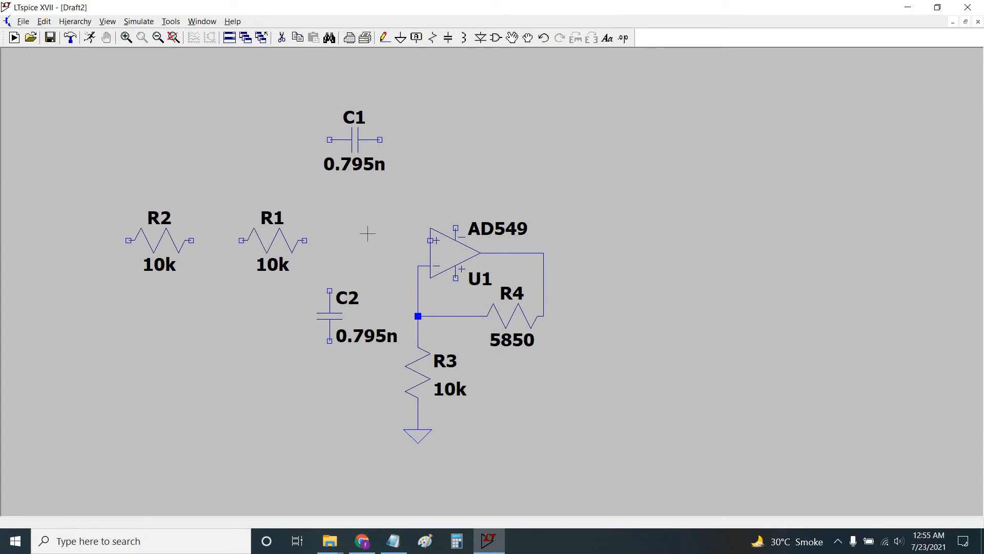
Join R2 to R1 and wire C1 from their junction to the op amp's output.
left_click(385, 38)
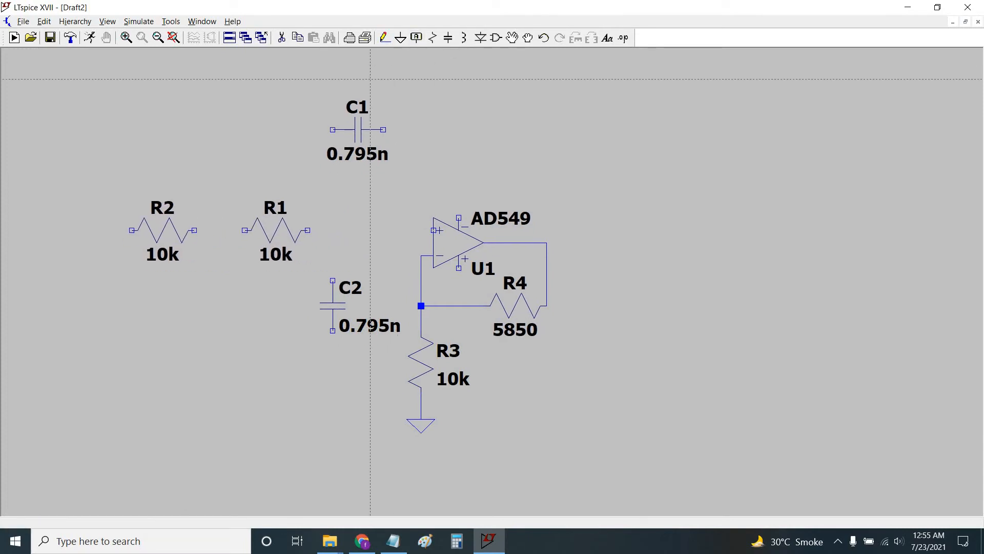
left_click(333, 130)
left_click(232, 230)
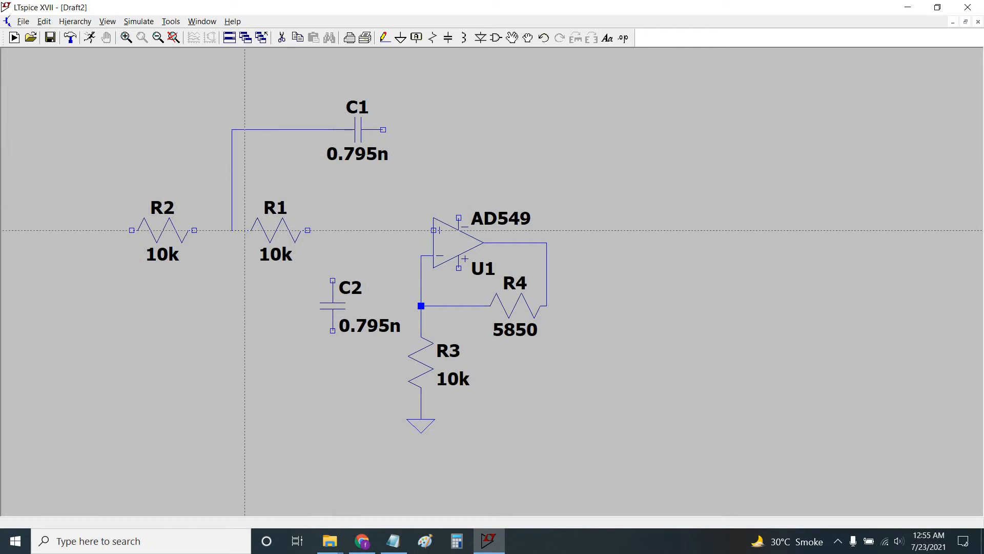
left_click(194, 231)
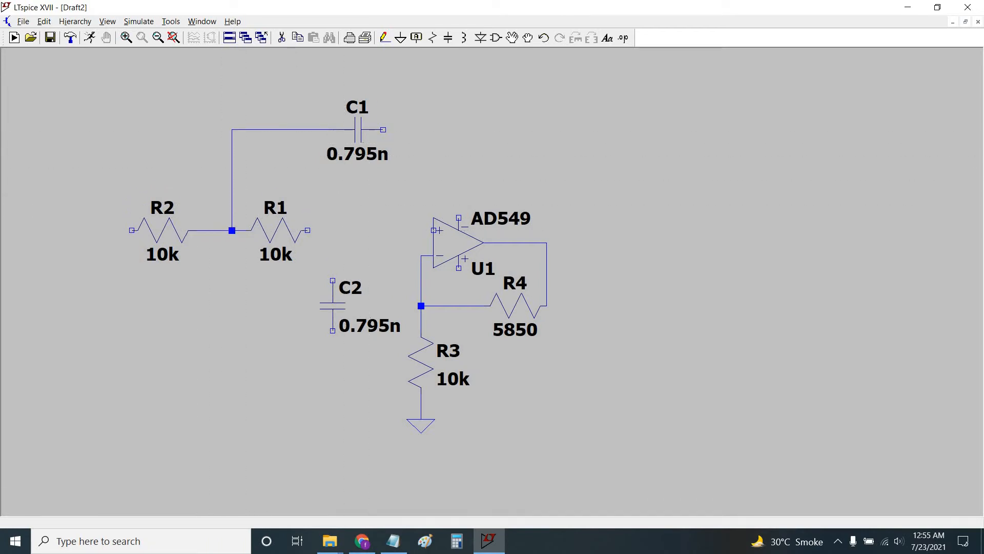
left_click(383, 130)
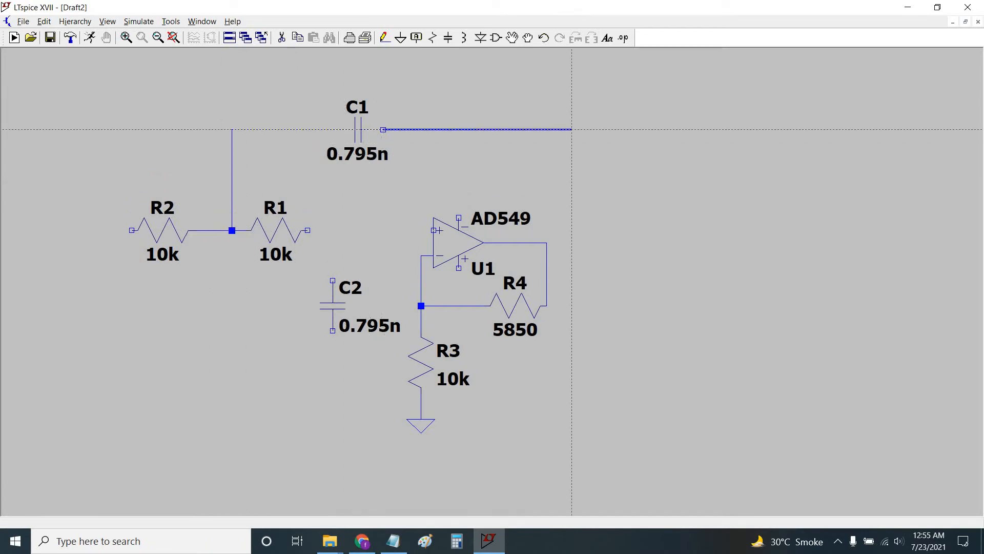
left_click(546, 242)
Wire R1 to the op amp's non-inverting input and connect the upper end of C2 to that wire.
left_click(434, 230)
left_click(307, 230)
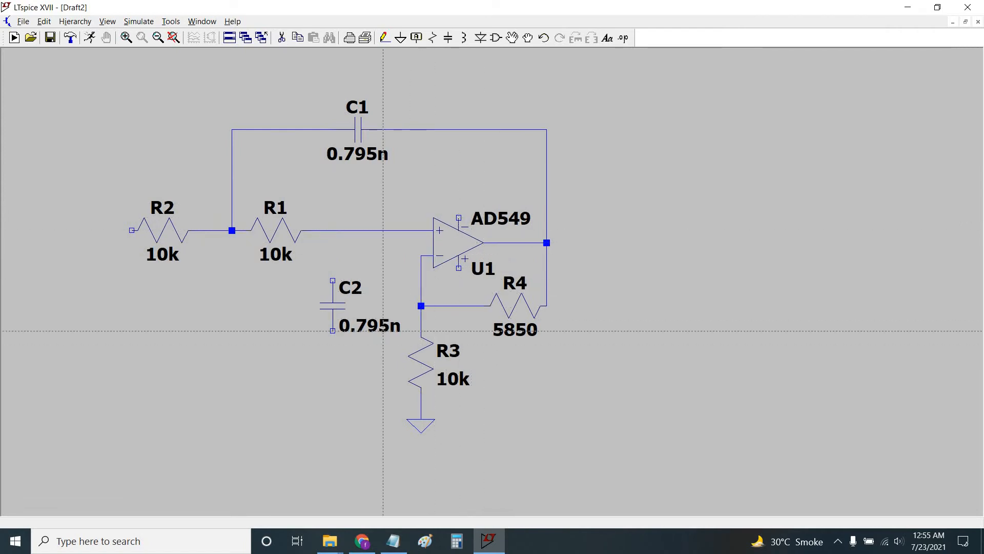
left_click(332, 280)
left_click(333, 230)
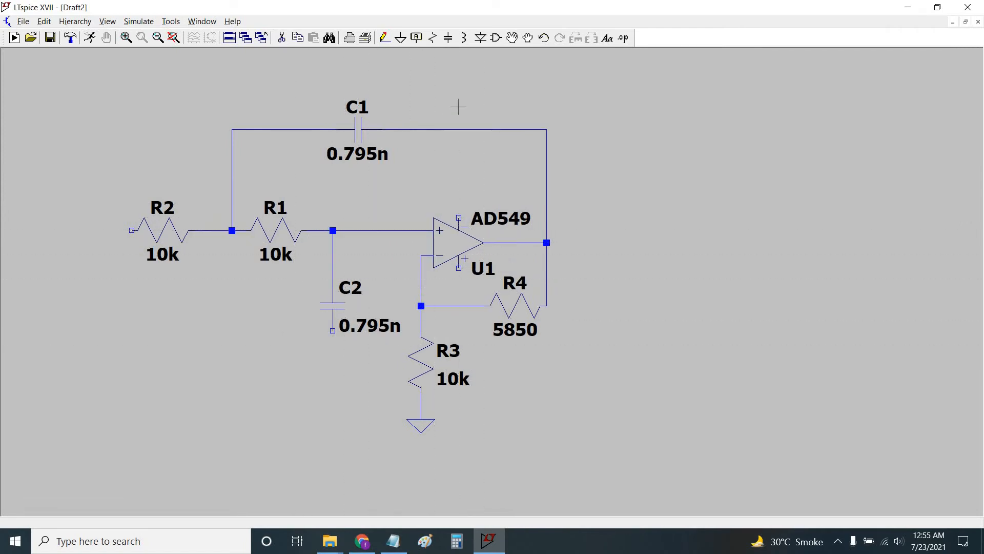
Place a ground symbol below C2 and wire it to the capacitor's free end.
left_click(333, 345)
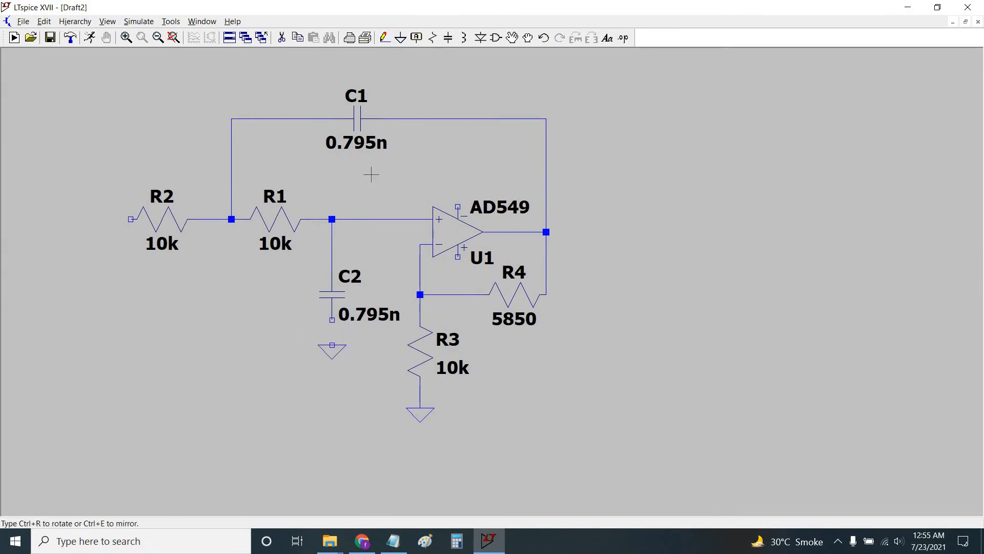
left_click(384, 37)
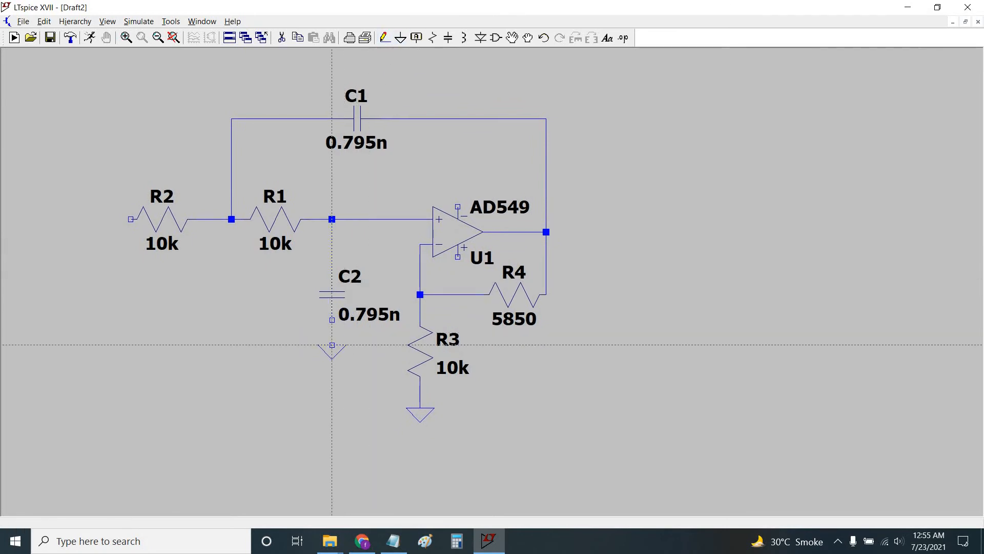
left_click(332, 320)
left_click(333, 345)
Add a voltage source component below the open end of R2.
scroll(248, 375, "down", 2)
left_click_drag(294, 377, 341, 366)
left_click(496, 37)
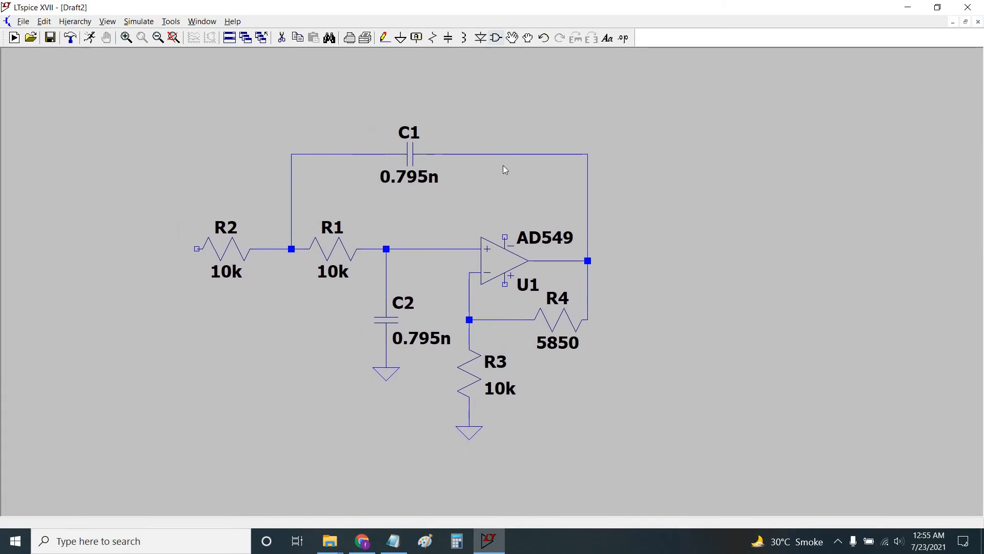
double_click(281, 285)
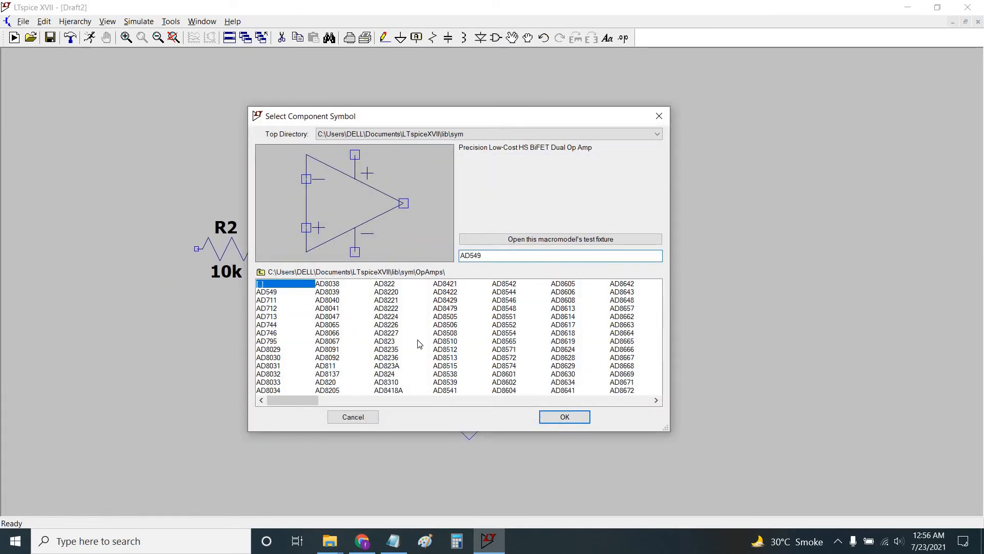
type("voltage")
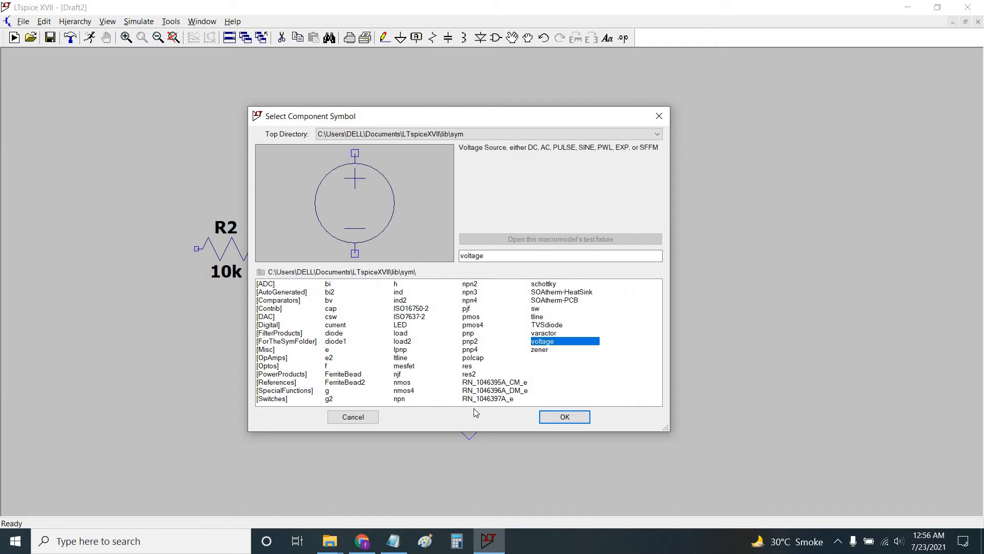
left_click(563, 417)
left_click(162, 327)
key("Escape")
Set the small-signal AC amplitude of voltage source V1 to 1.
right_click(163, 327)
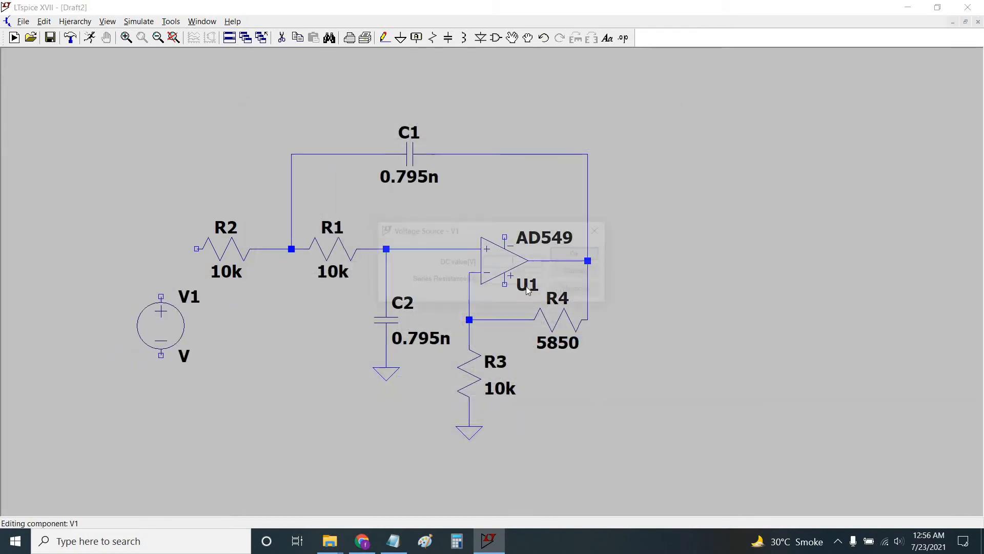
left_click(575, 288)
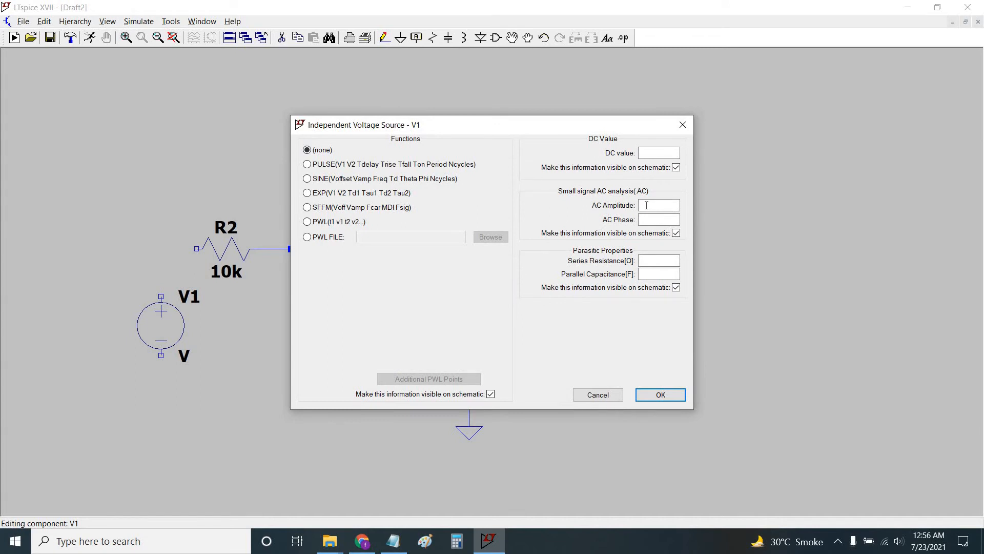
left_click(648, 205)
type("1")
key("Return")
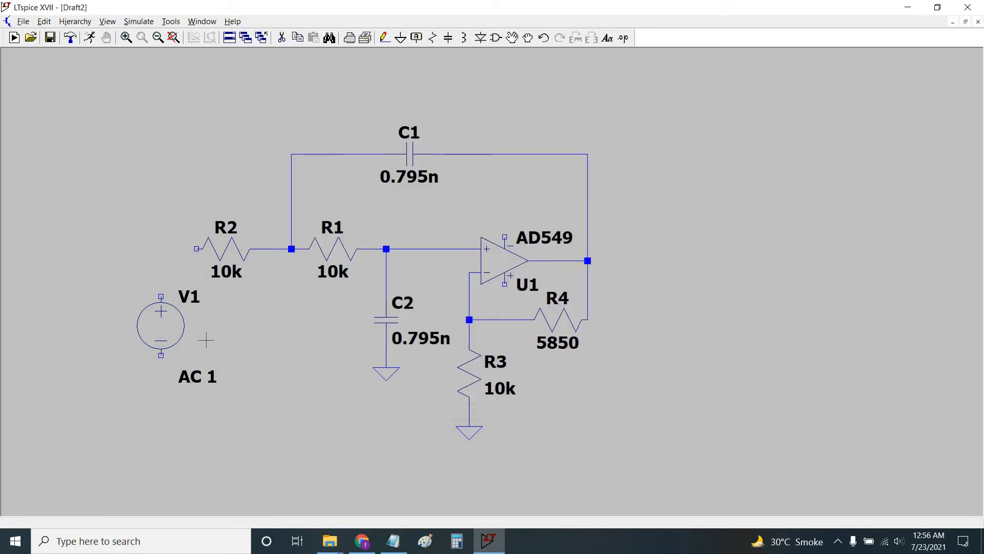
Wire the positive terminal of V1 to the open end of R2 and ground its negative terminal.
left_click(384, 37)
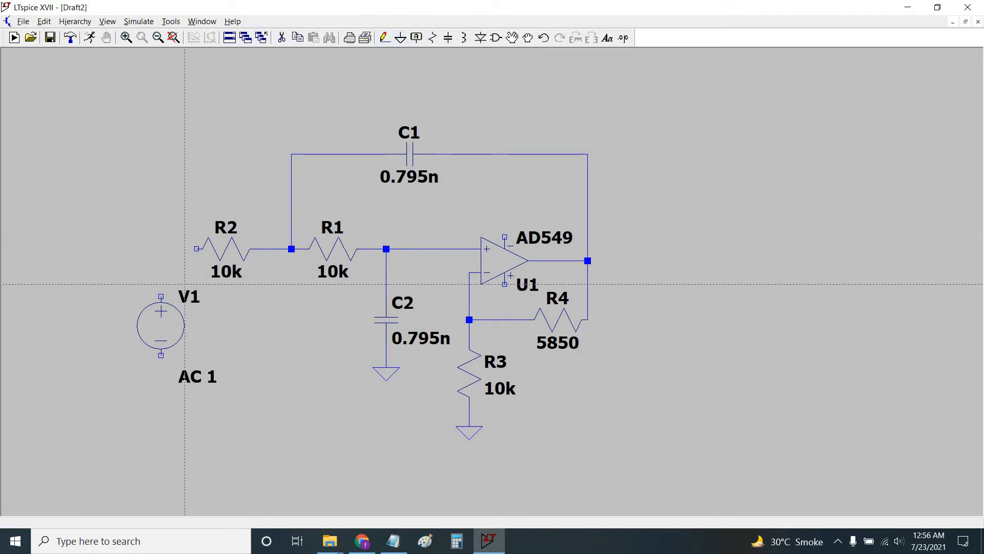
left_click(161, 296)
left_click(197, 249)
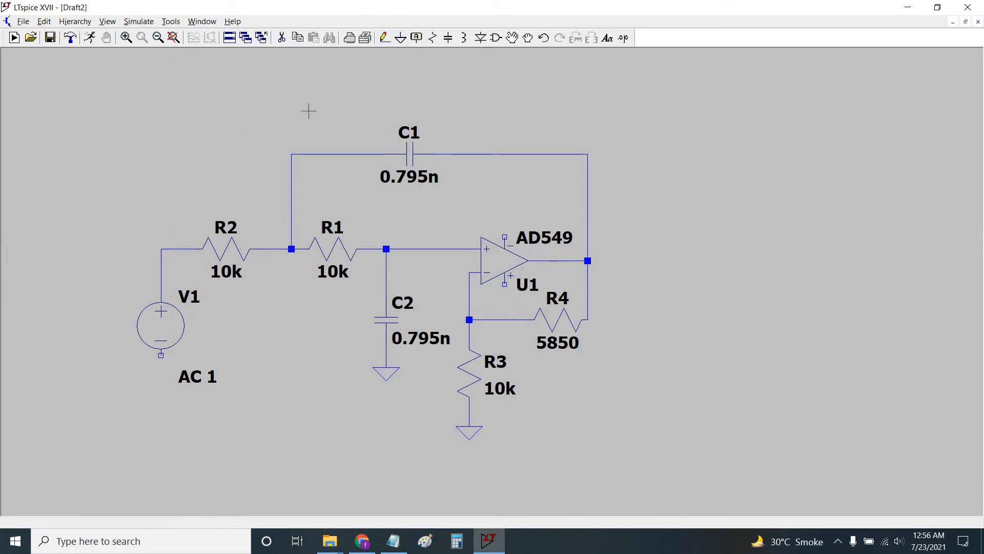
left_click(400, 37)
left_click(161, 355)
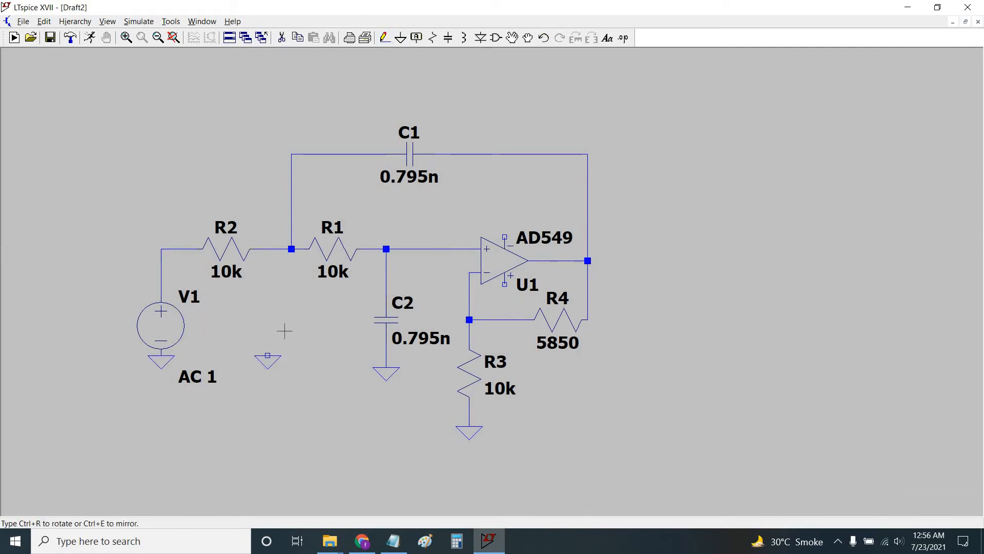
Add a net label "out" beside the op amp's output node and wire it to that node.
scroll(281, 354, "down", 1)
scroll(327, 371, "up", 1)
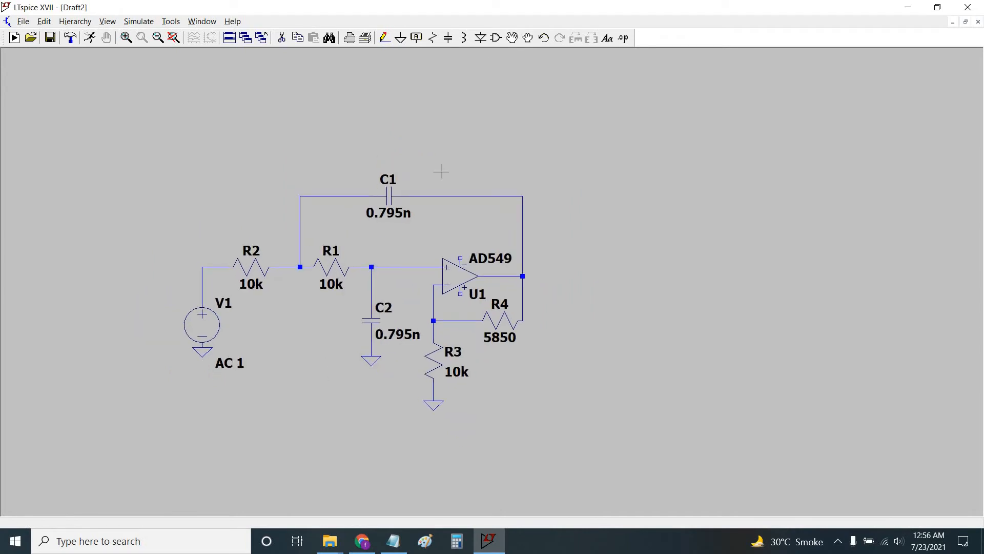
key("F4")
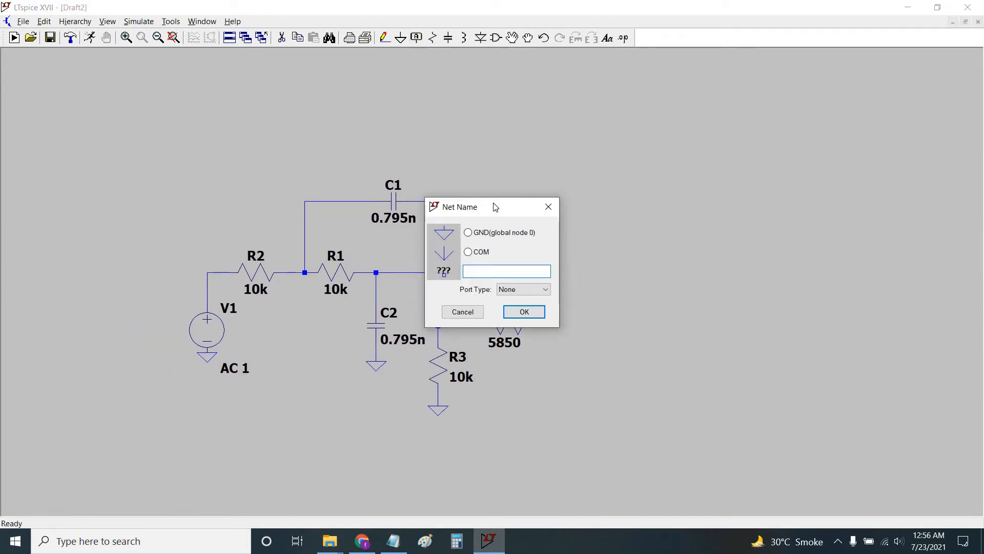
type("out")
key("Return")
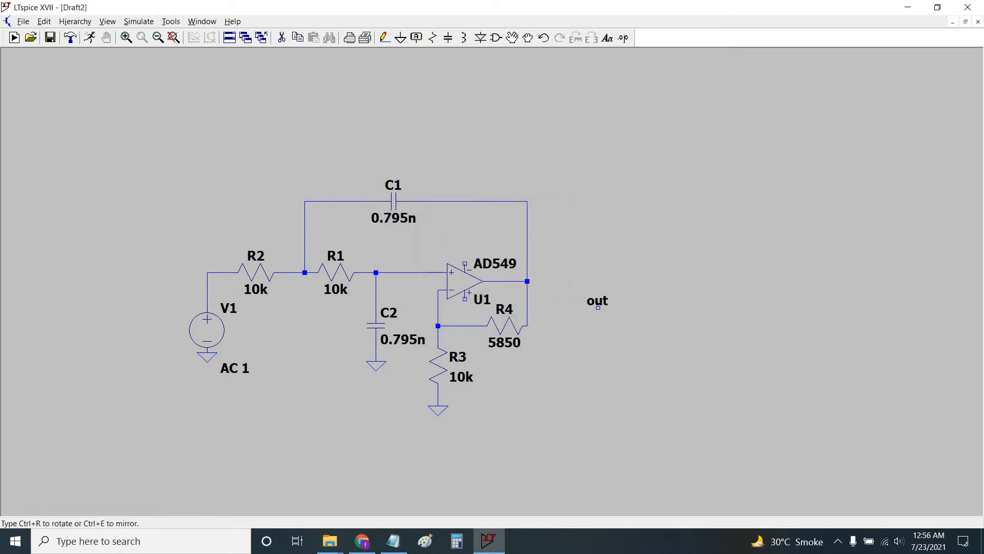
left_click(545, 281)
left_click(385, 38)
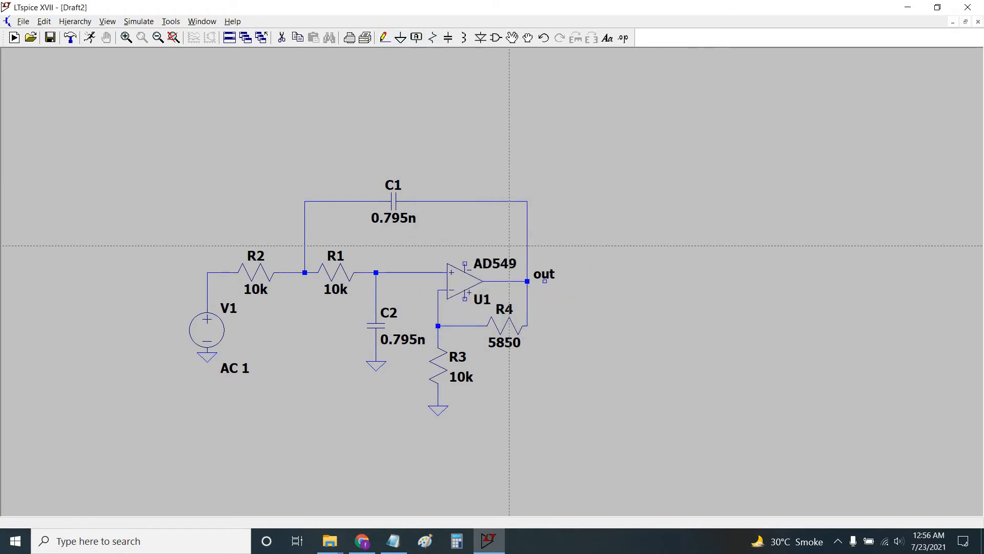
left_click(545, 281)
left_click(527, 281)
right_click(582, 237)
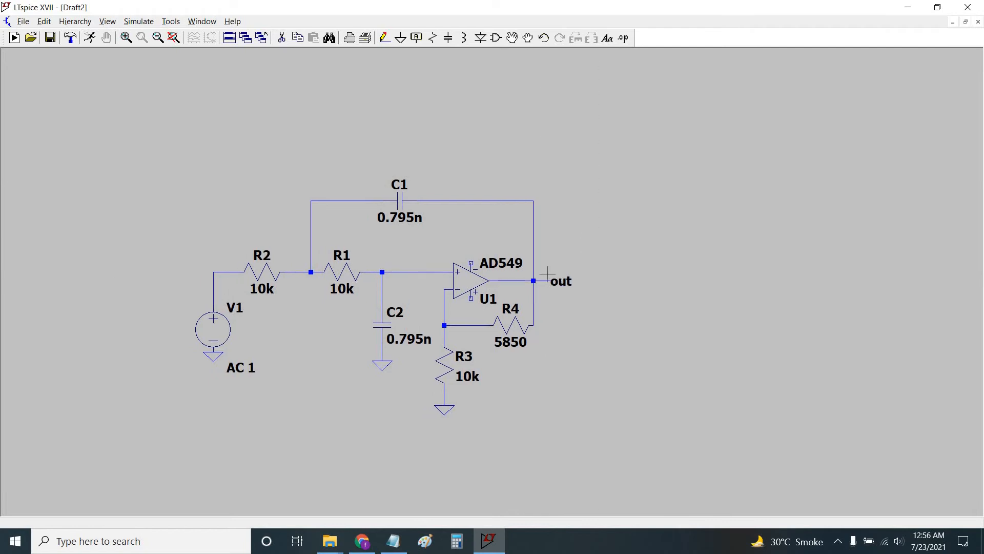
Add the comment text "LOW PASS FILTER" to the schematic below the circuit, between V1 and R3.
left_click_drag(567, 386, 592, 395)
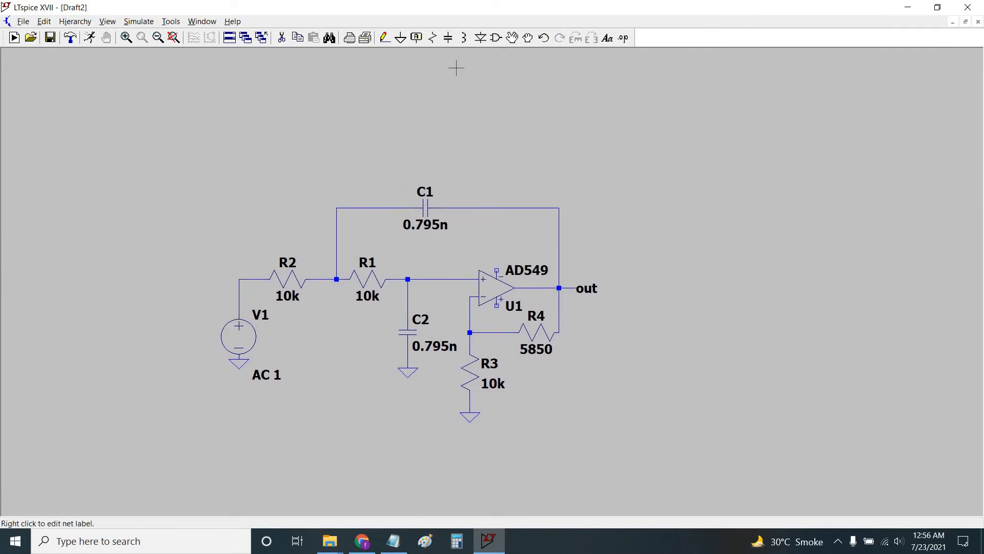
left_click(623, 38)
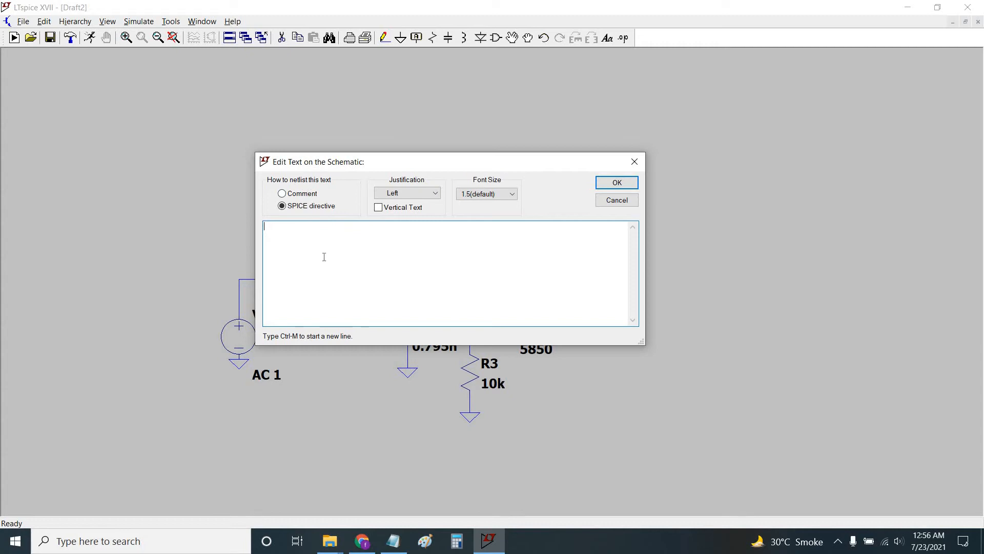
left_click(301, 194)
left_click_drag(354, 167, 345, 182)
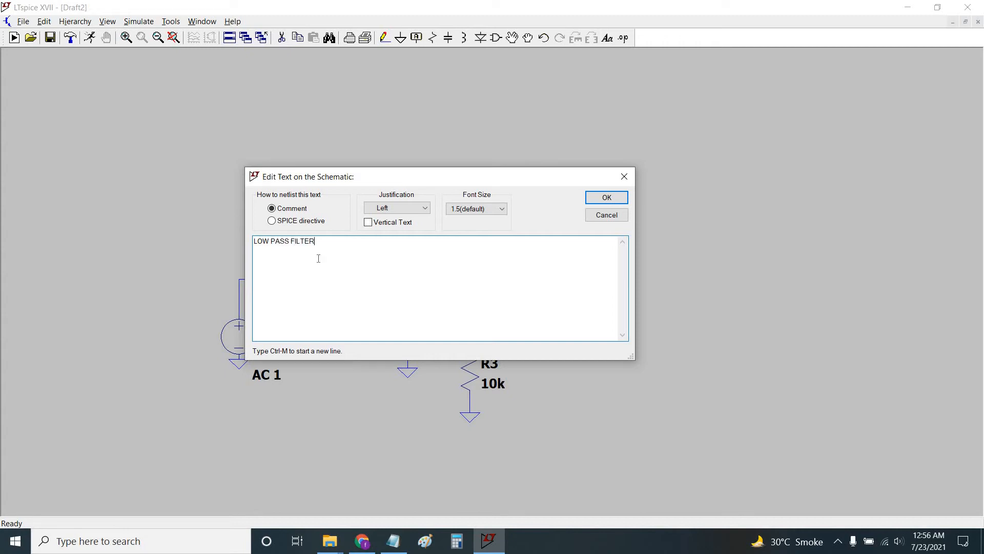
left_click(599, 204)
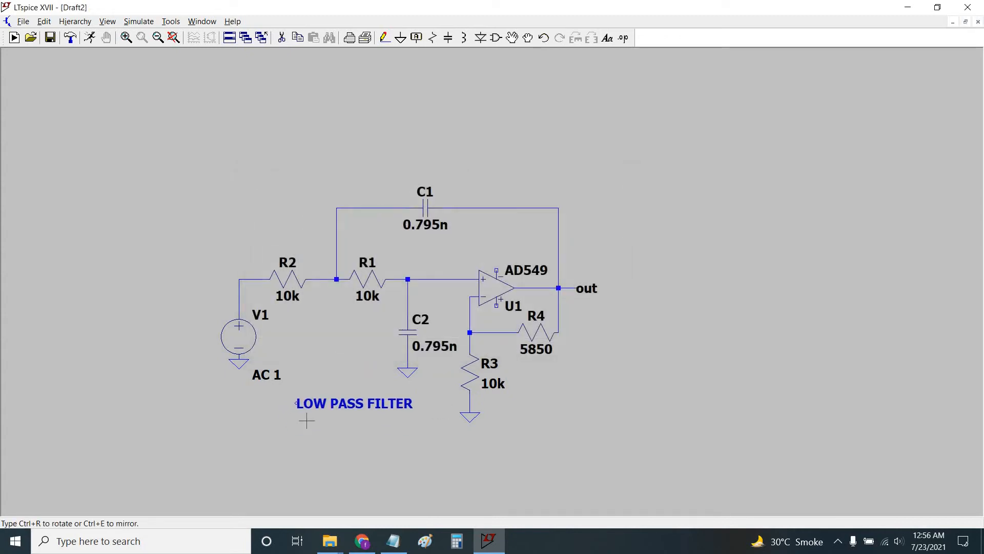
left_click(320, 411)
scroll(339, 444, "down", 2)
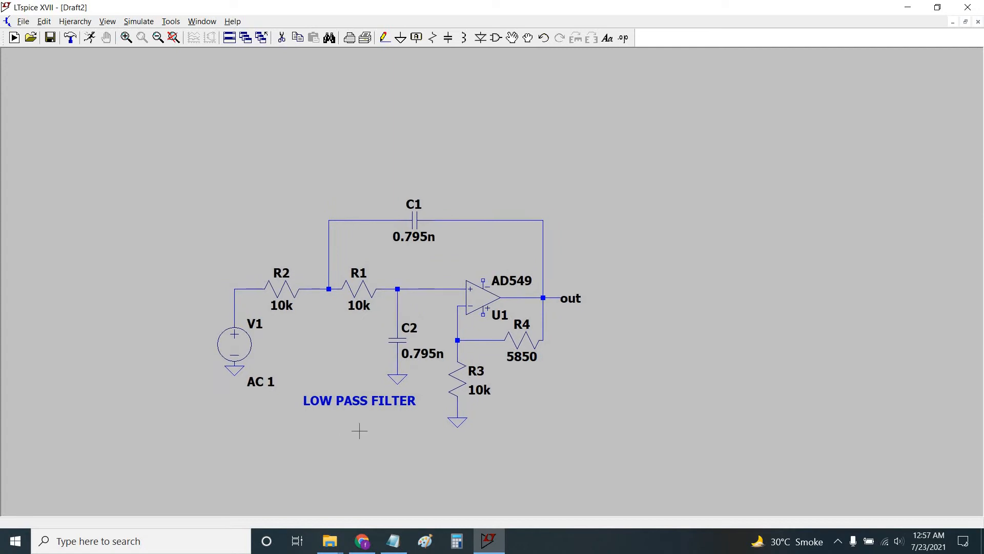
scroll(361, 431, "up", 3)
scroll(353, 428, "down", 2)
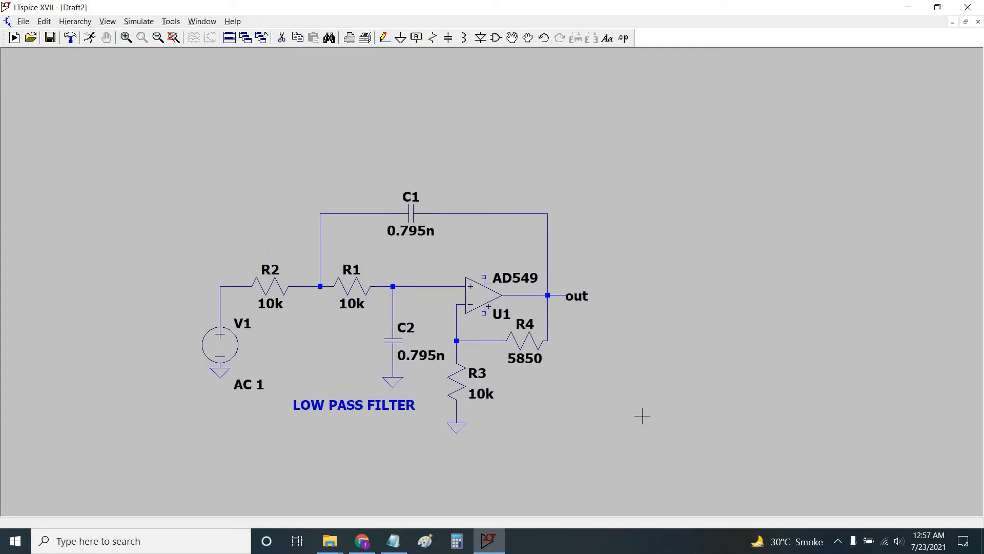
left_click_drag(564, 356, 560, 357)
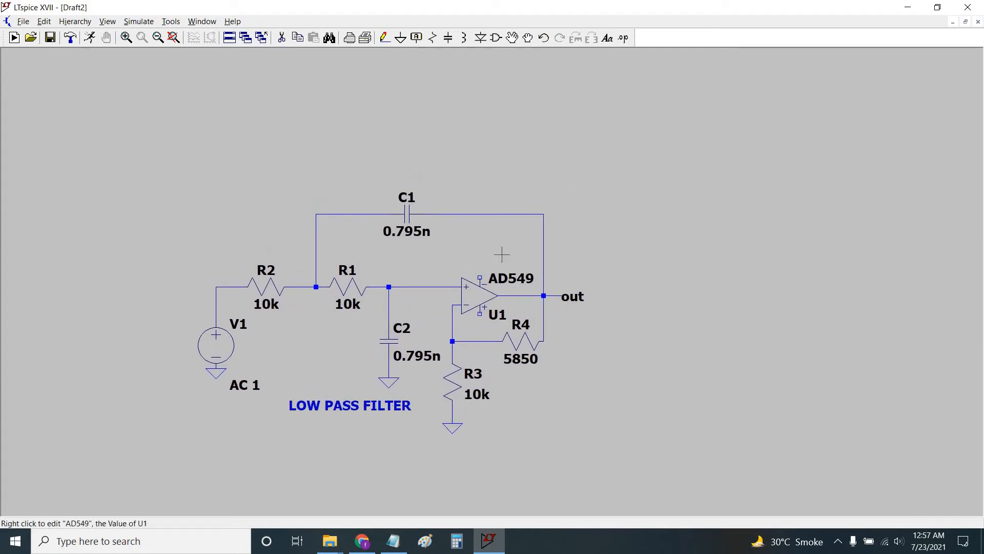
left_click_drag(231, 181, 247, 177)
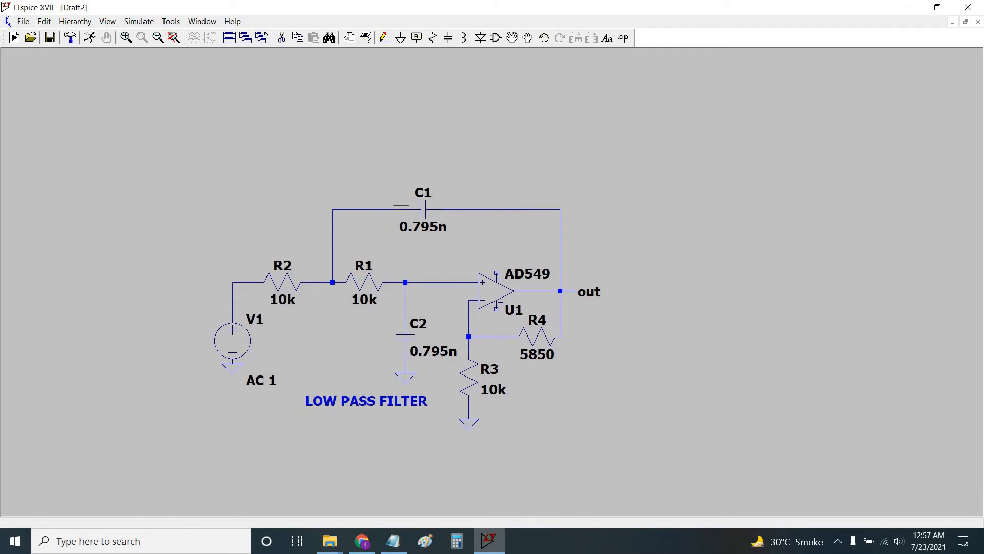
left_click_drag(336, 159, 339, 157)
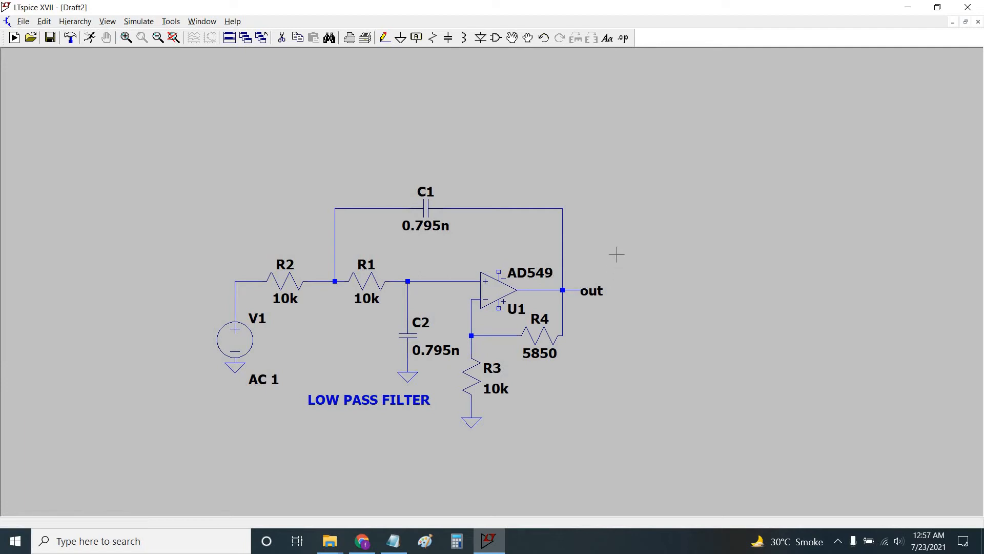
left_click_drag(617, 255, 626, 226)
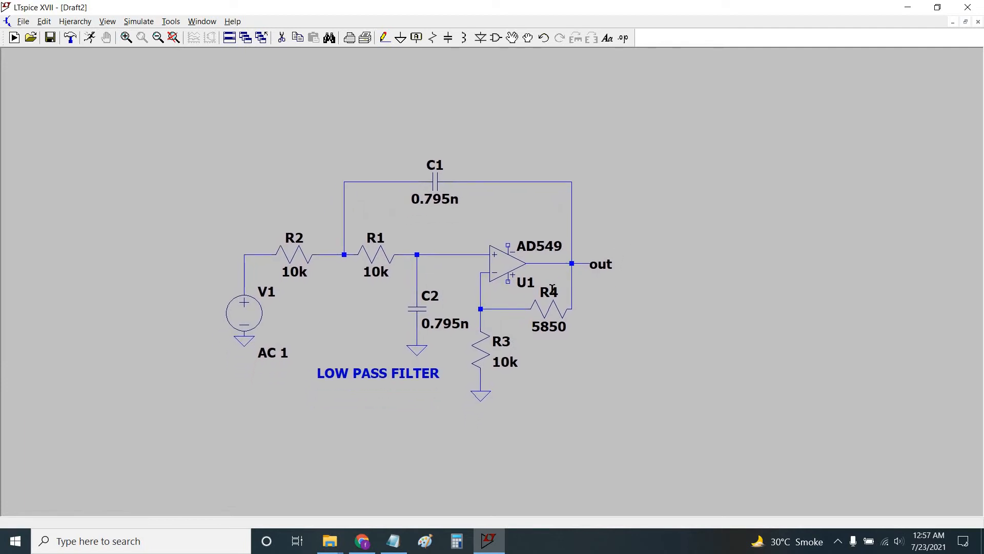
scroll(618, 215, "up", 1)
scroll(556, 248, "up", 1)
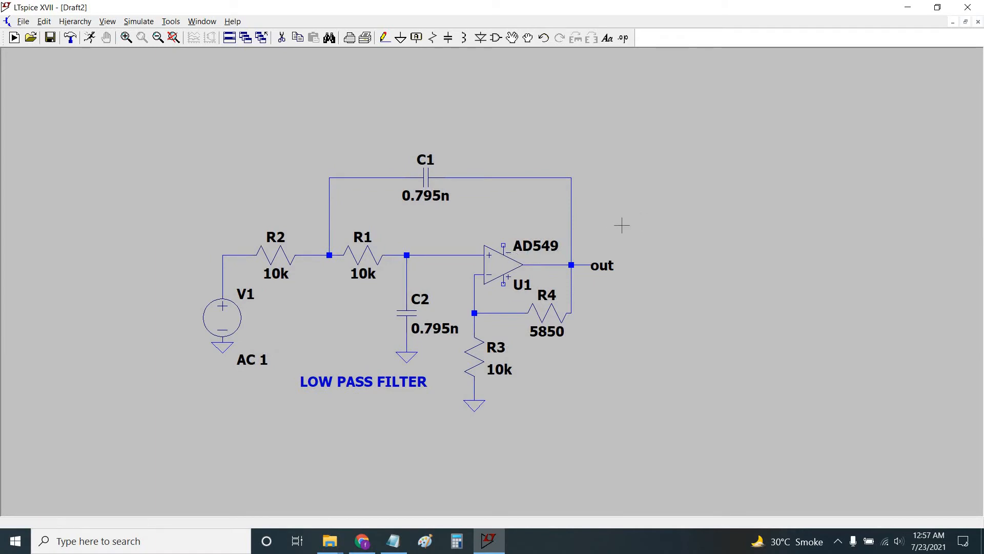
left_click_drag(622, 225, 632, 224)
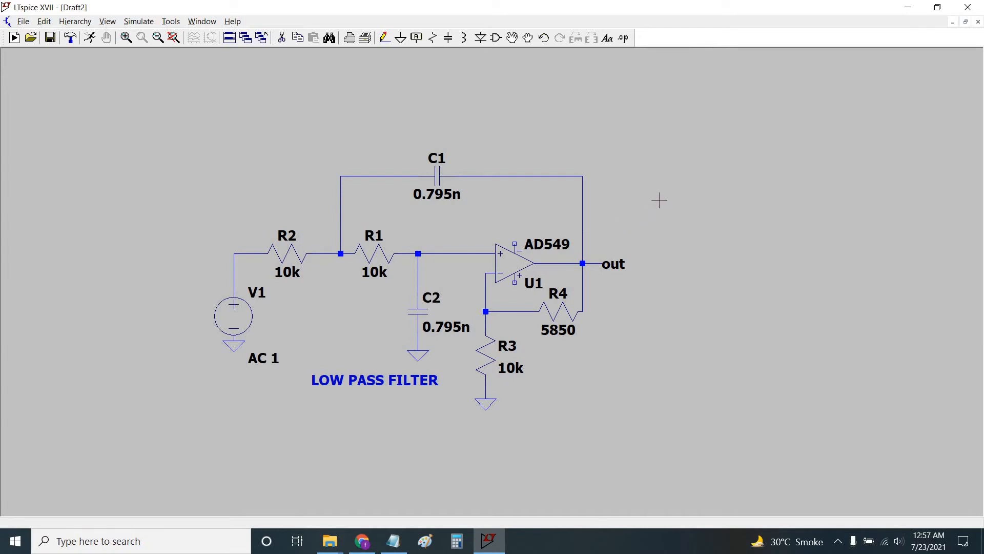
left_click_drag(651, 186, 665, 170)
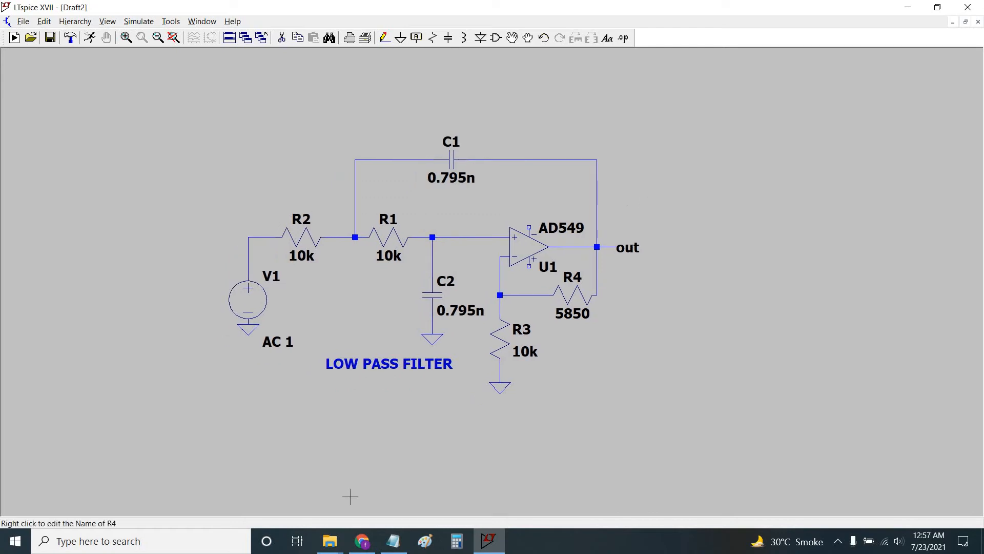
Switch to Chrome, search for "ad549" in a new tab and open the Analog Devices AD549 datasheet PDF.
mouse_move(366, 544)
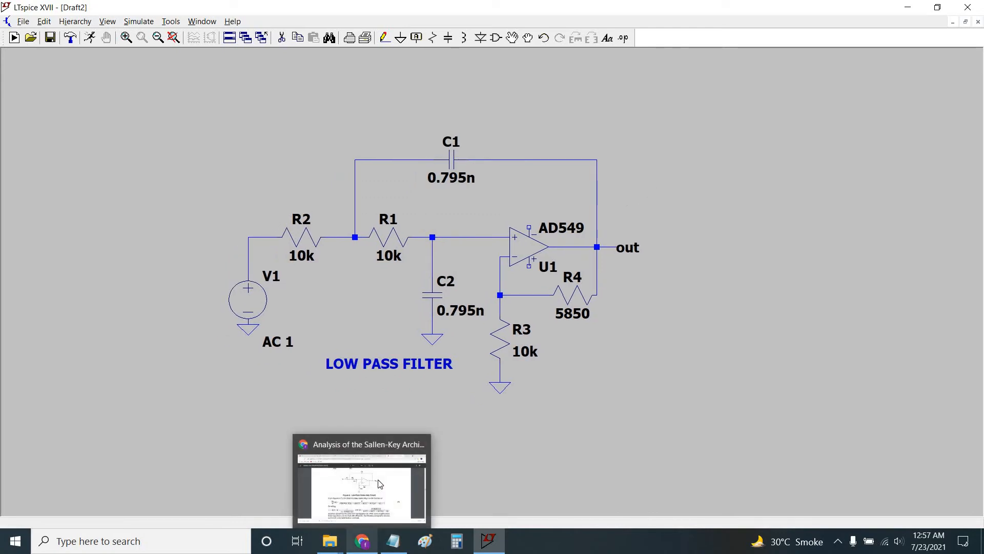
left_click(382, 484)
right_click(720, 9)
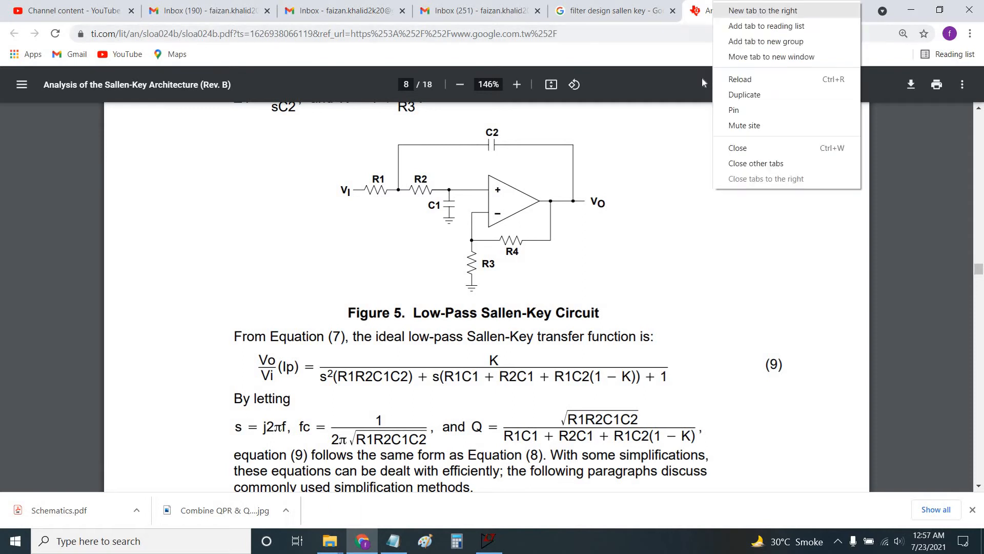
left_click(738, 11)
type("ad")
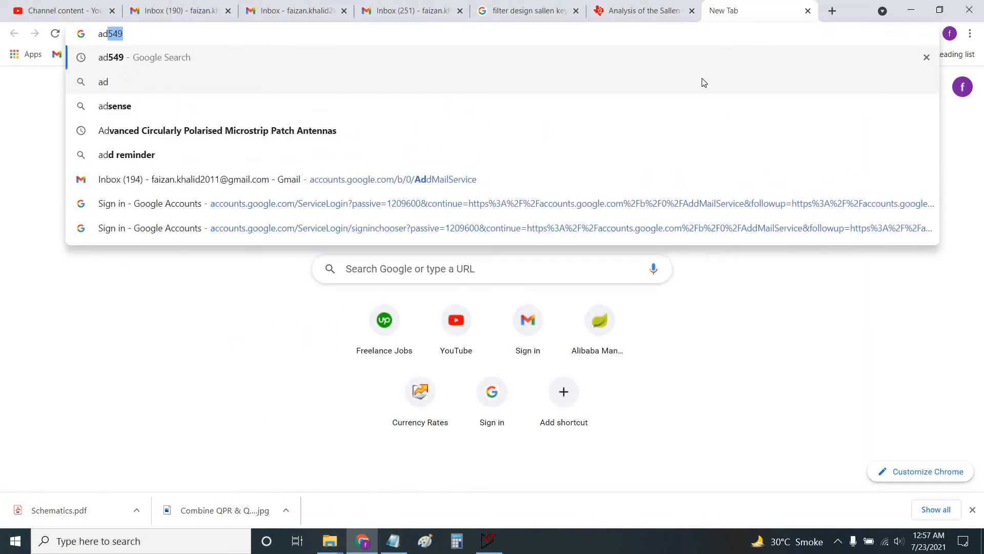
key("Return")
scroll(308, 241, "down", 5)
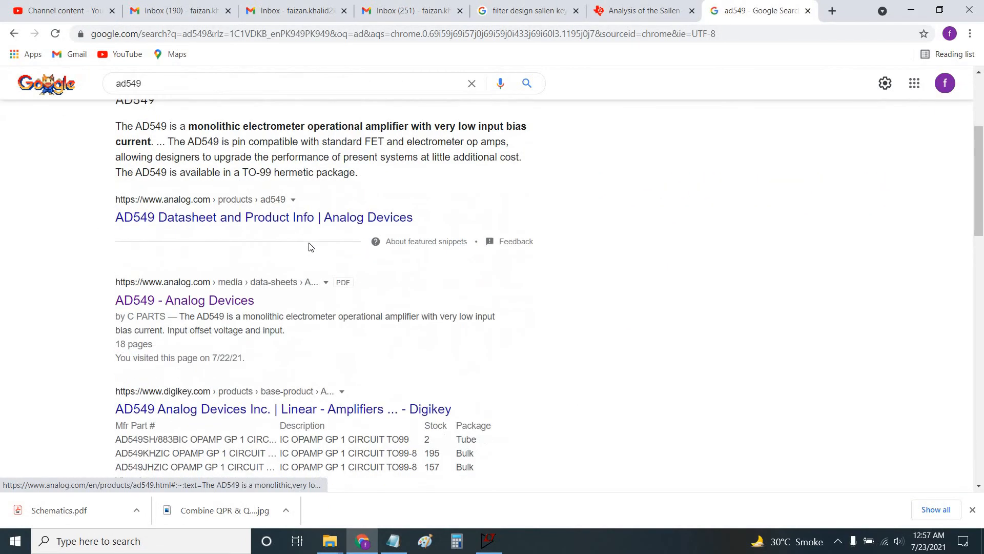
right_click(251, 238)
left_click(730, 14)
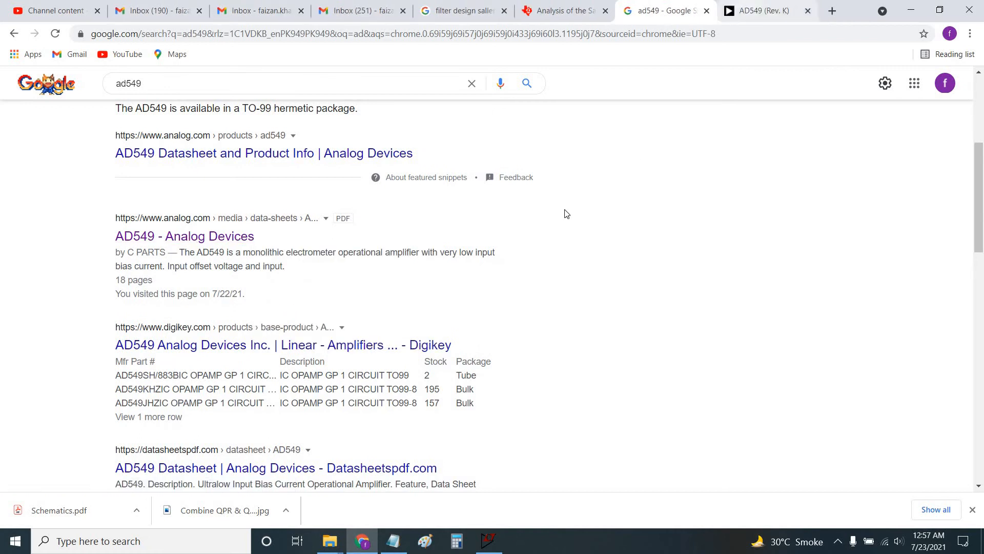
Find the supply voltage rating in the Absolute Maximum Ratings table of the AD549 datasheet.
scroll(641, 213, "down", 3)
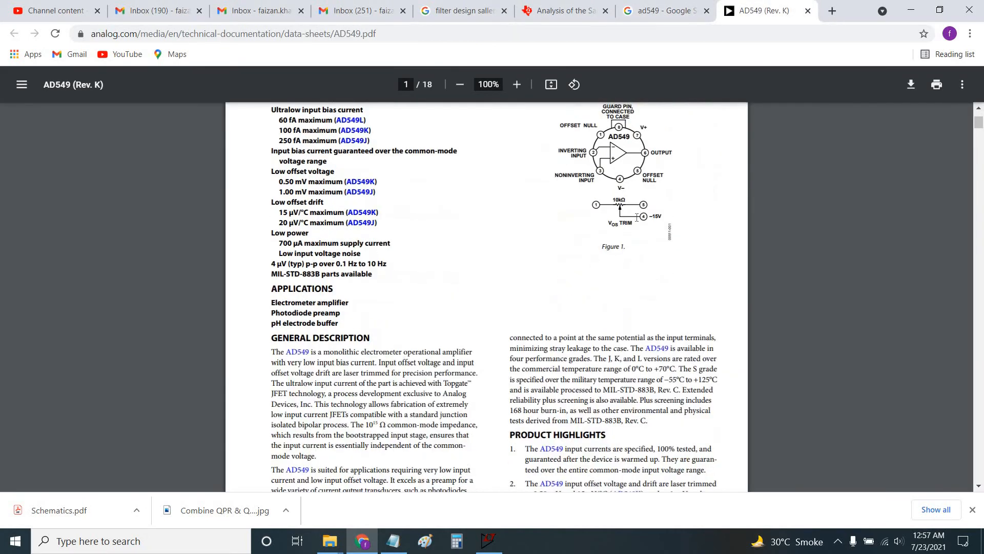
scroll(610, 215, "up", 3)
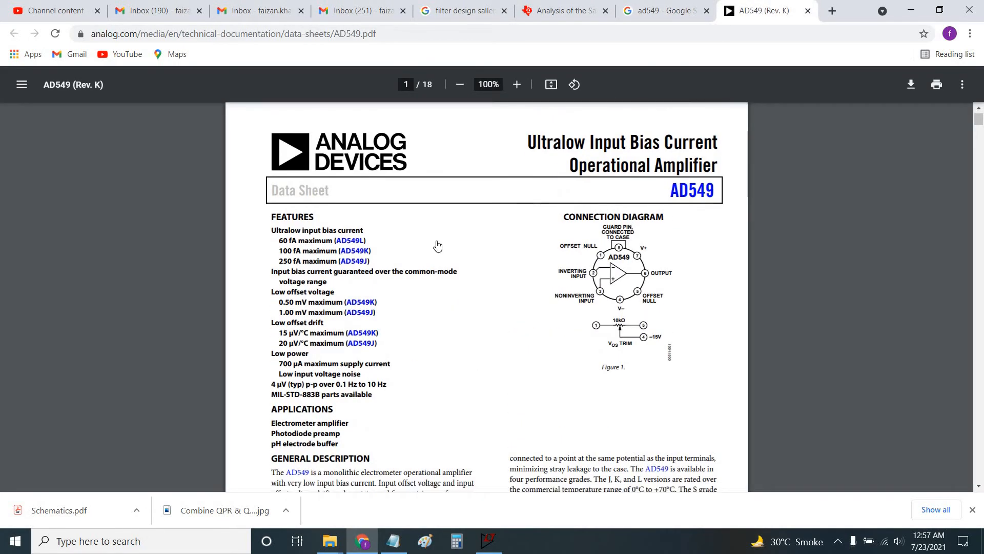
scroll(476, 247, "down", 20)
scroll(415, 254, "down", 9)
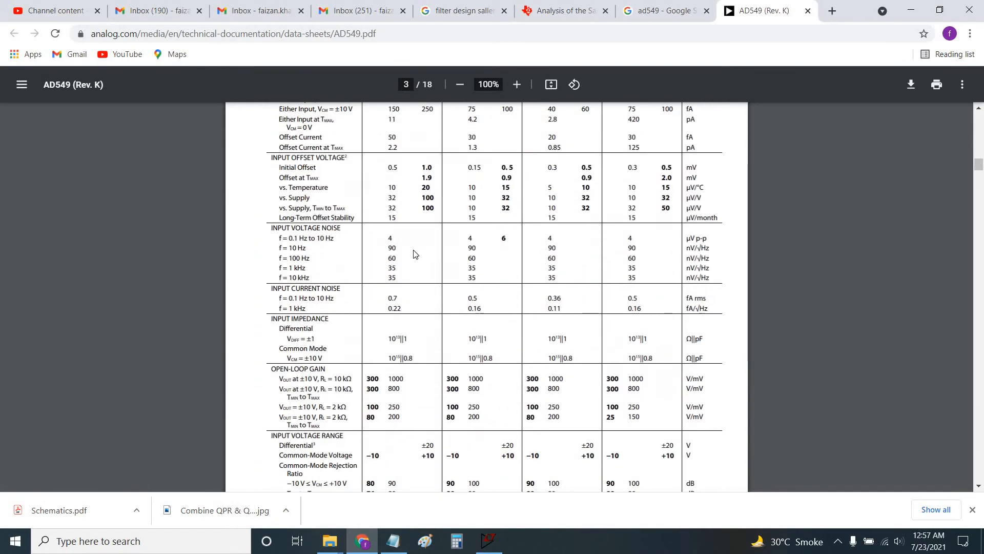
scroll(415, 254, "down", 20)
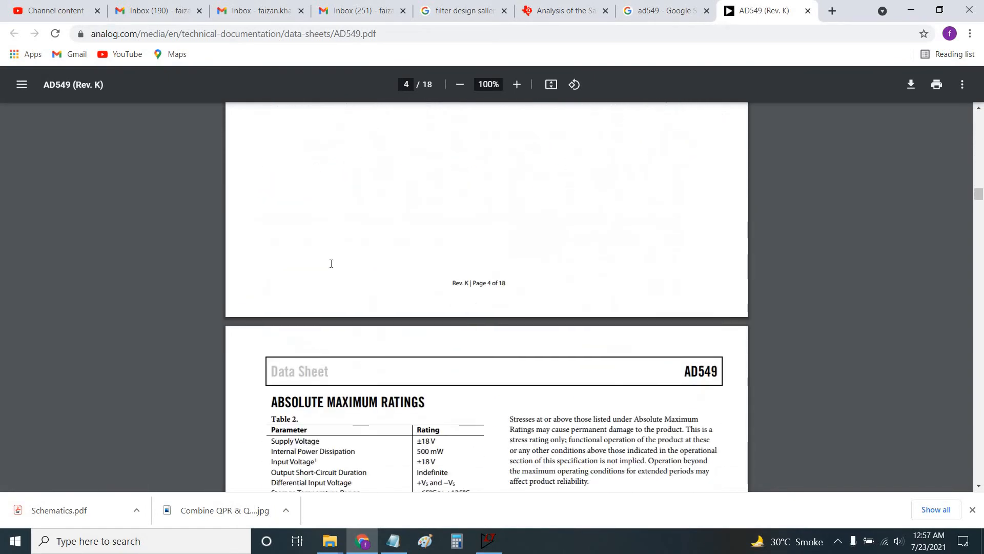
scroll(359, 205, "up", 4, "ctrl")
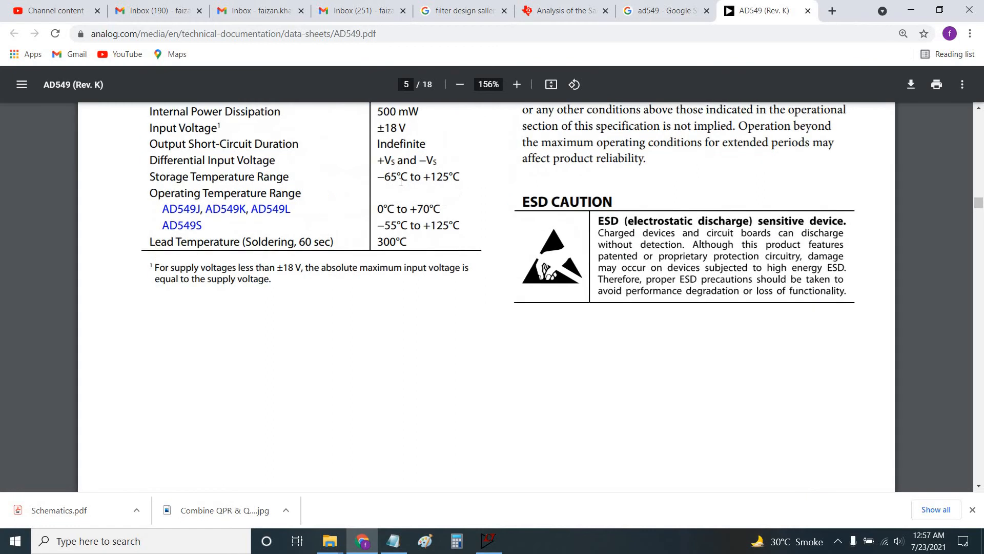
left_click_drag(376, 160, 406, 160)
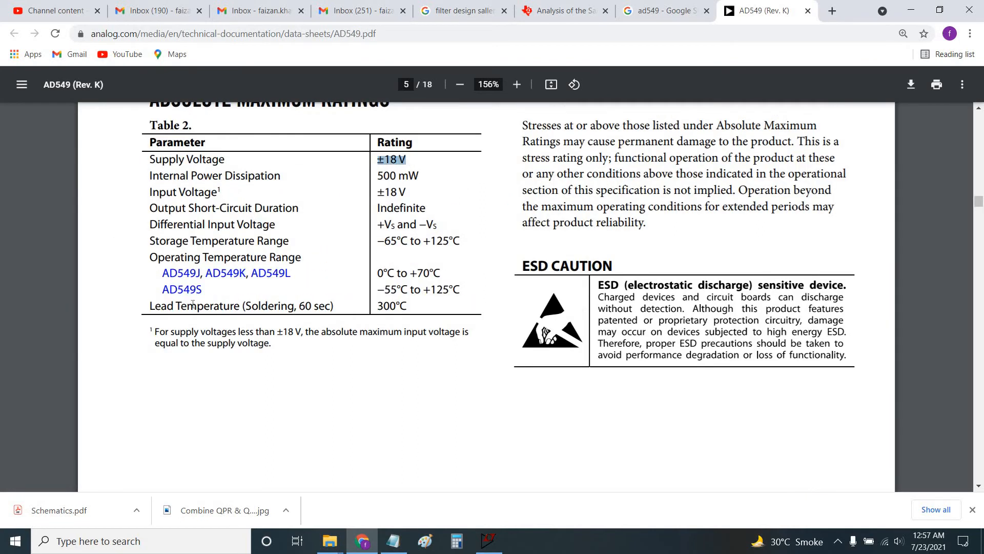
scroll(192, 303, "up", 3)
left_click_drag(149, 287, 408, 295)
left_click(376, 287)
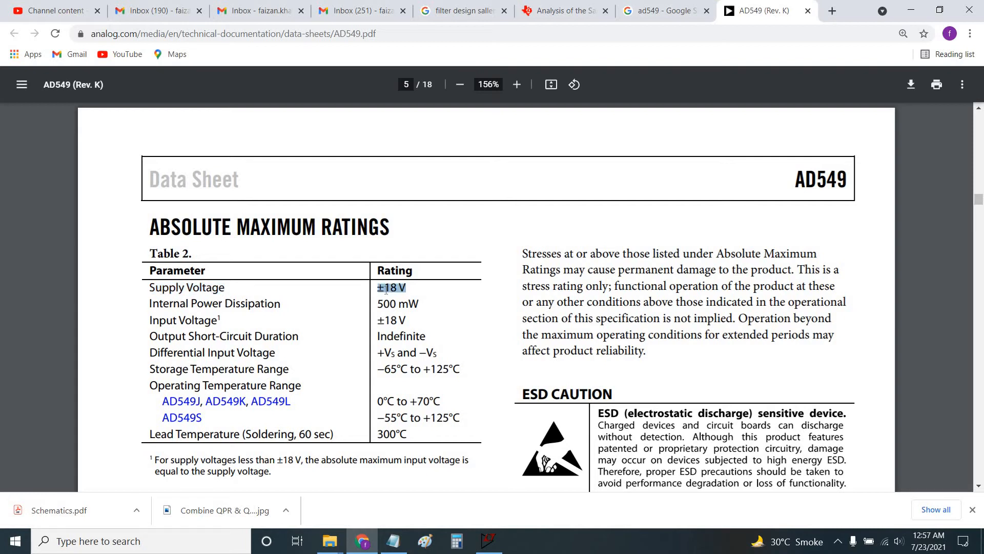
Switch back to LTspice and place two battery components from the Misc folder, stacked vertically beside V1.
left_click(489, 539)
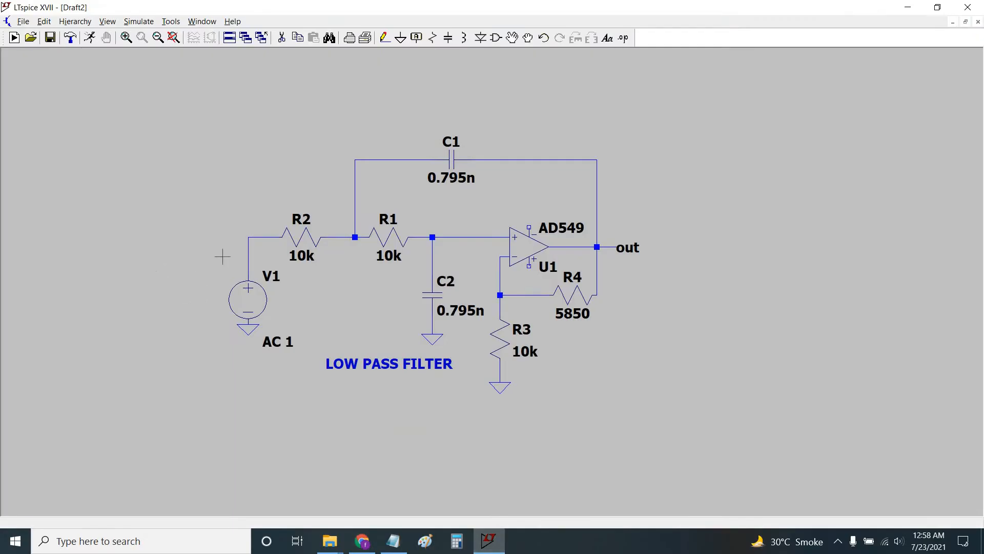
left_click_drag(515, 78, 600, 88)
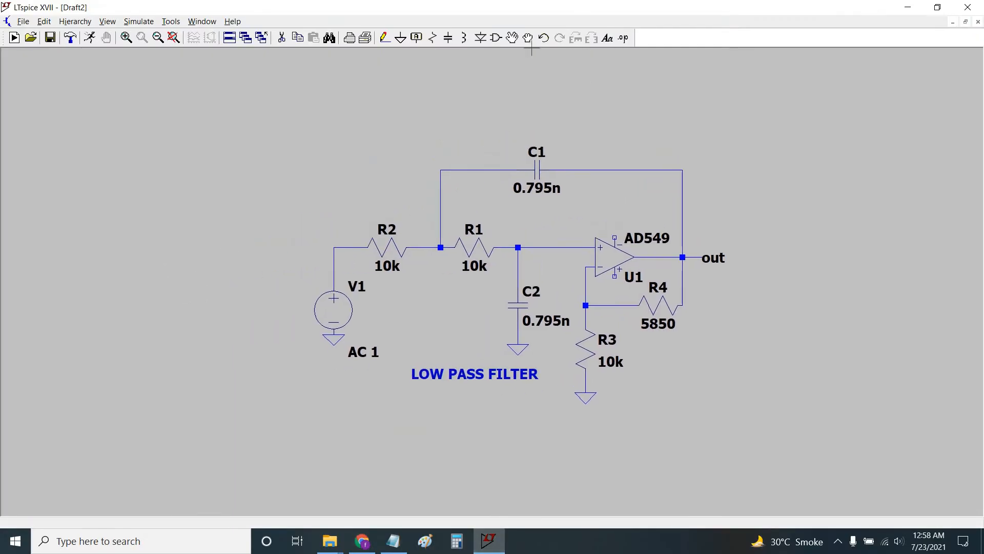
left_click(496, 39)
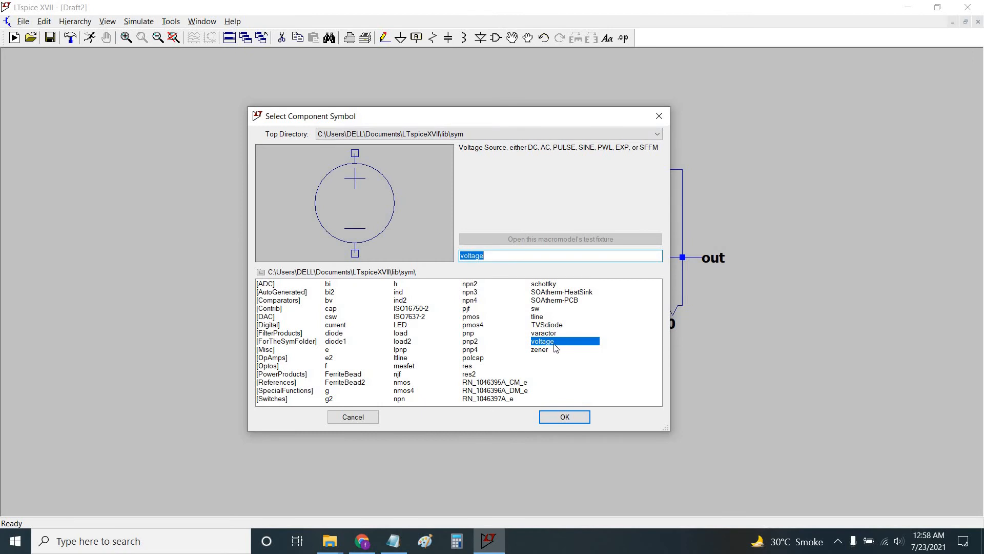
double_click(271, 350)
left_click(266, 293)
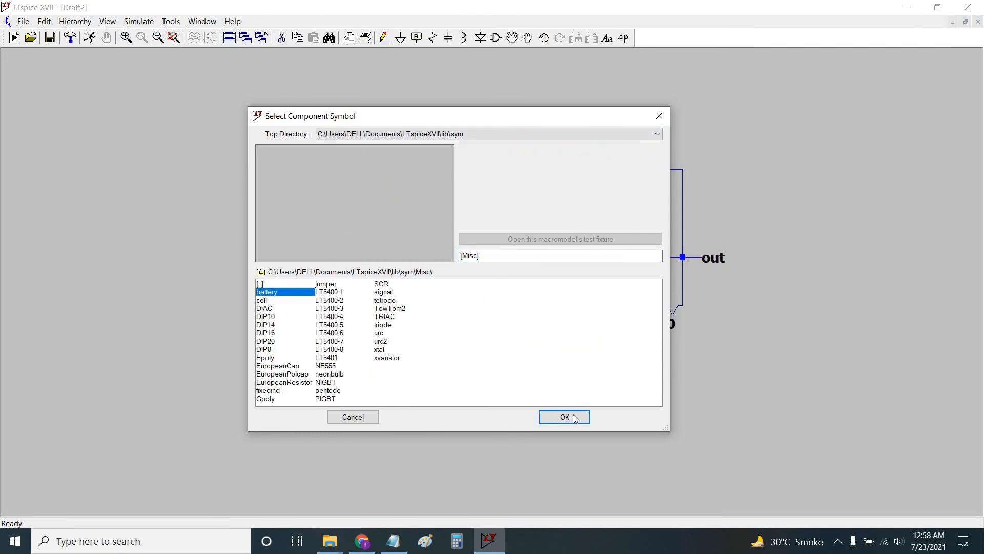
left_click(565, 417)
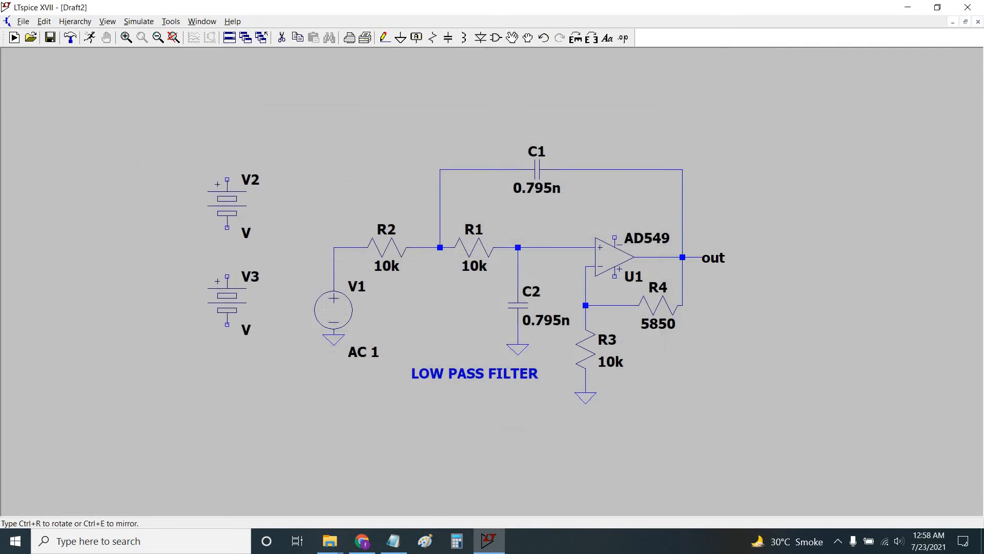
left_click(227, 247)
Wire the negative terminal of battery V2 to the positive terminal of battery V3.
left_click(383, 38)
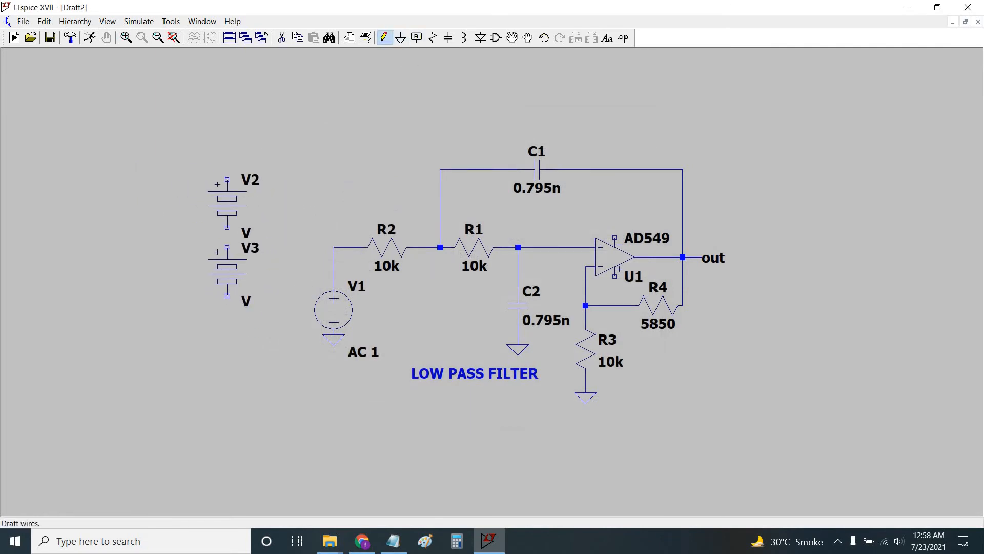
left_click(227, 229)
left_click(227, 246)
key("Escape")
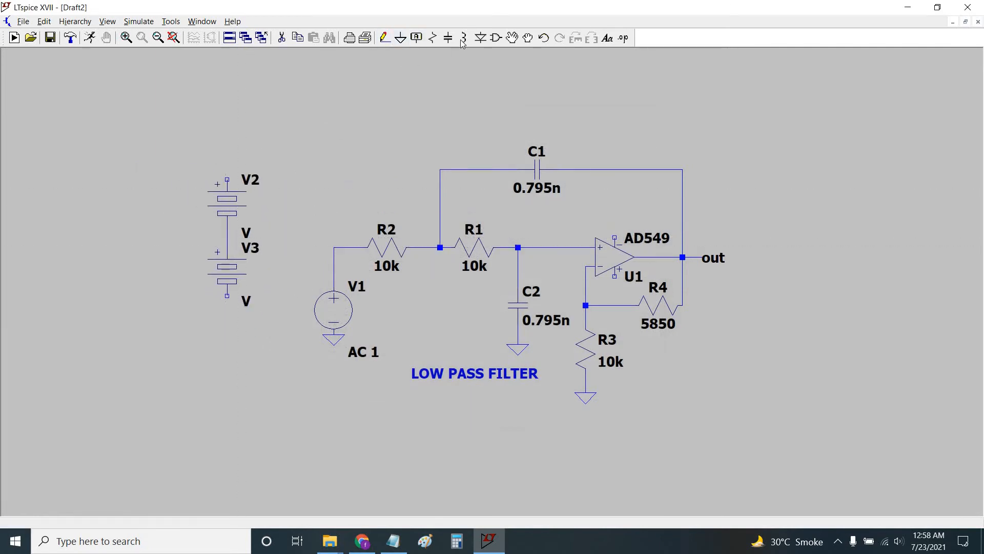
Place a net label named "VCC" just above the positive terminal of battery V2.
key("F4")
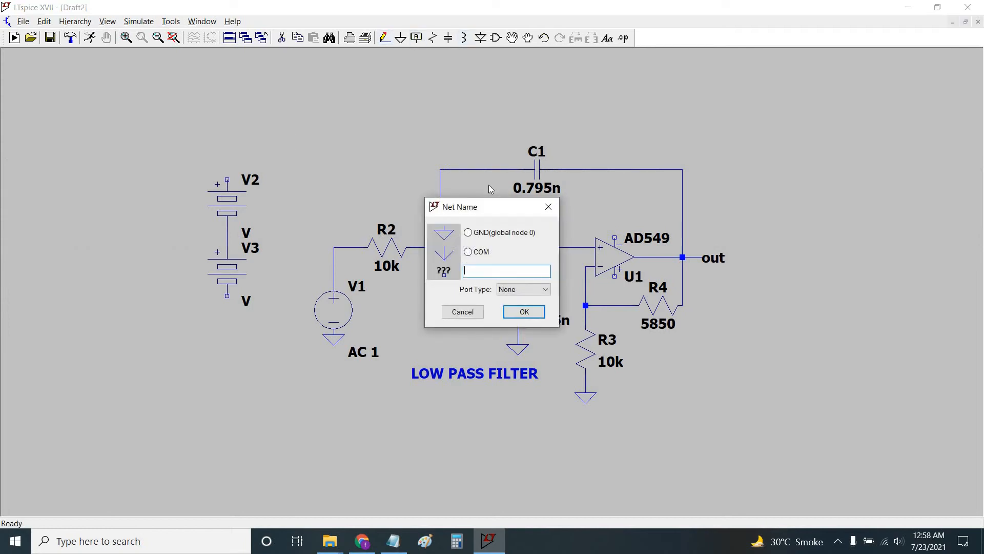
type("VCC")
key("Return")
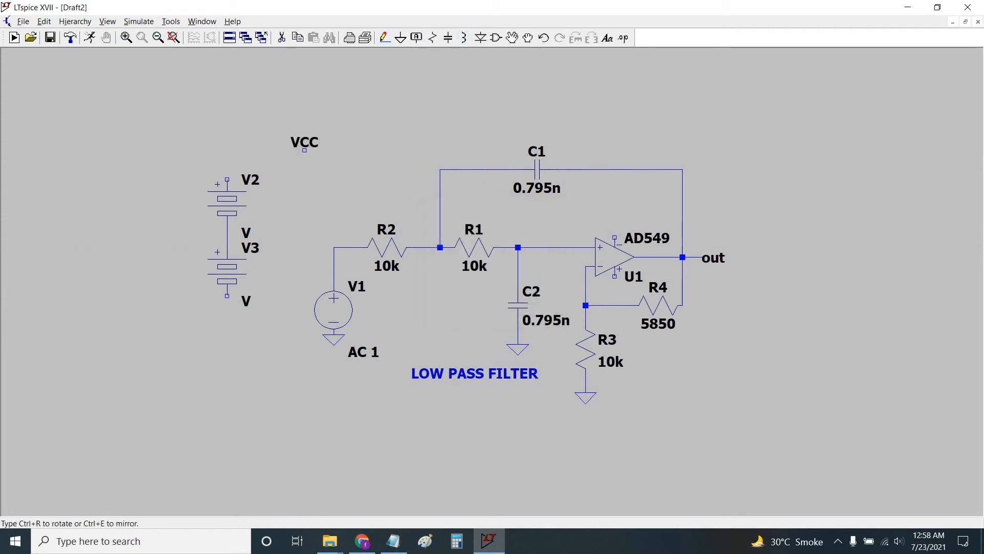
left_click(227, 160)
key("Escape")
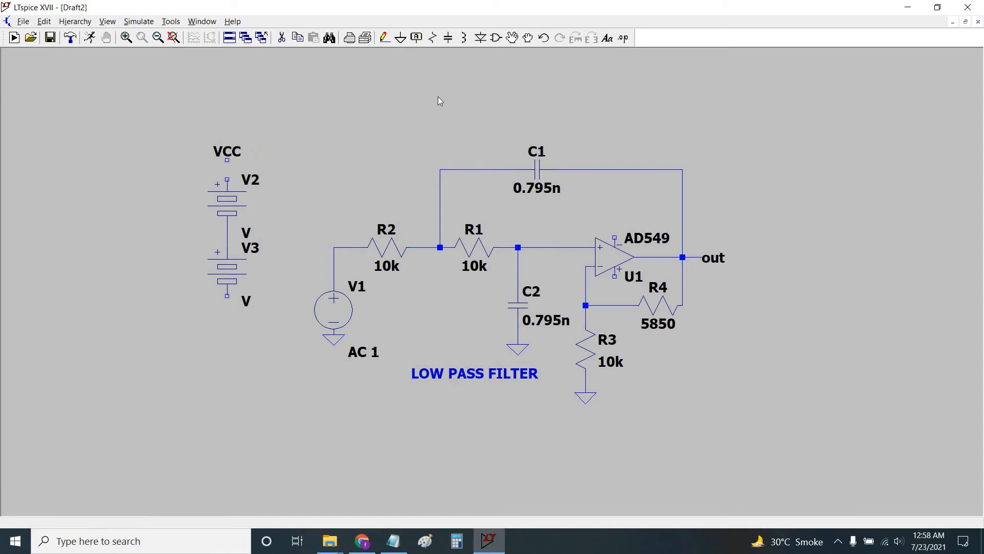
Place a net label named "VEE" just below the negative terminal of battery V3.
key("F4")
type("VEE4")
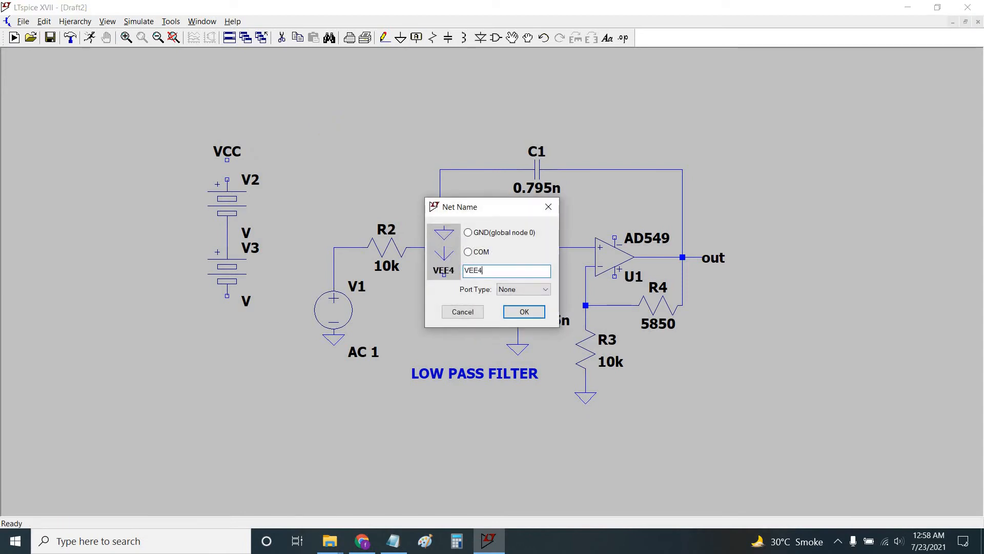
key("BackSpace")
key("Return")
left_click(227, 324)
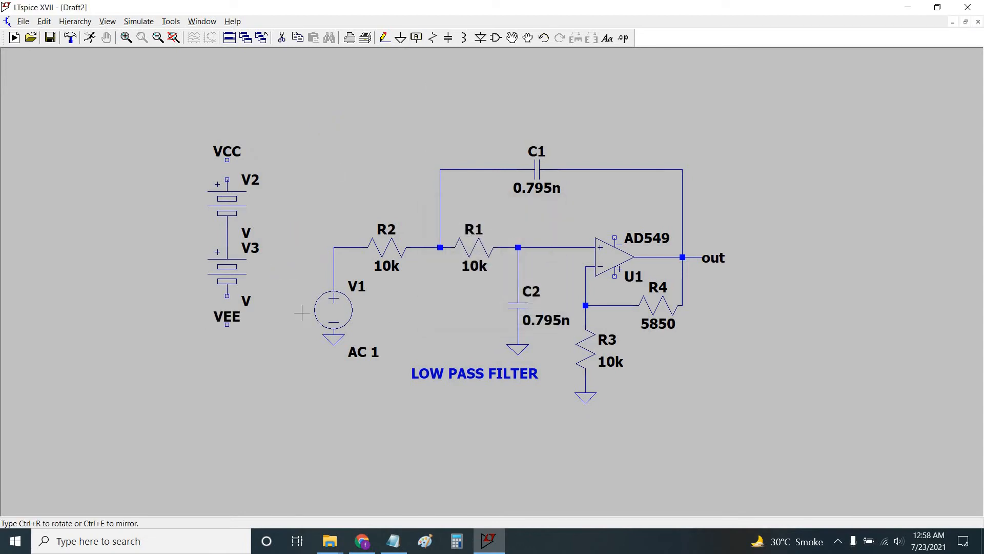
key("Escape")
Wire the VEE label to battery V3's negative terminal and the VCC label to battery V2's positive terminal.
left_click(385, 38)
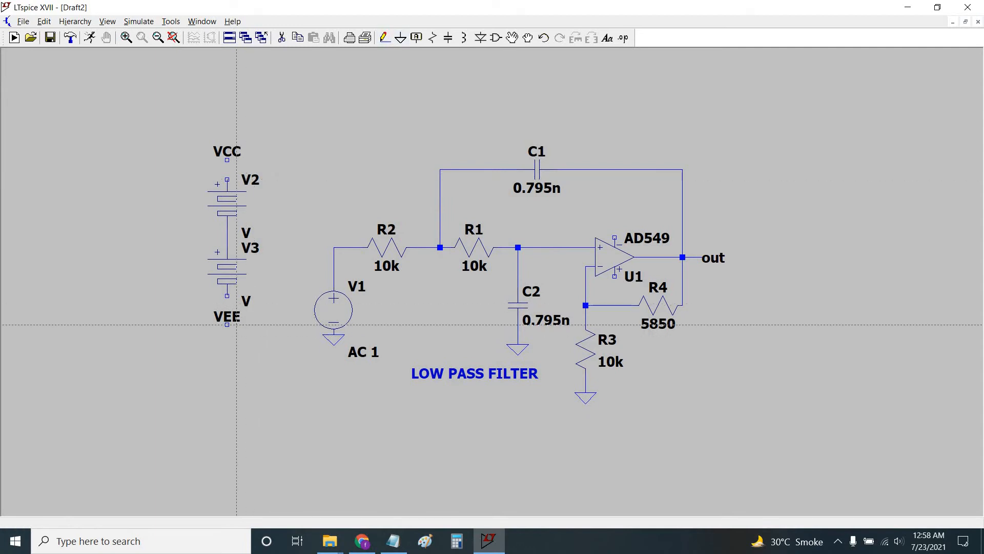
left_click(227, 324)
left_click(227, 296)
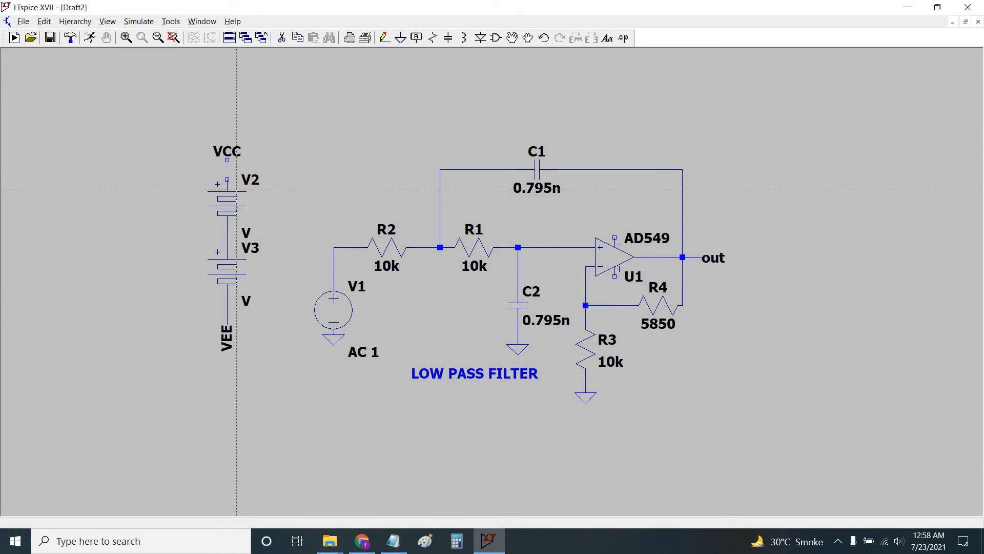
left_click(227, 159)
left_click(227, 180)
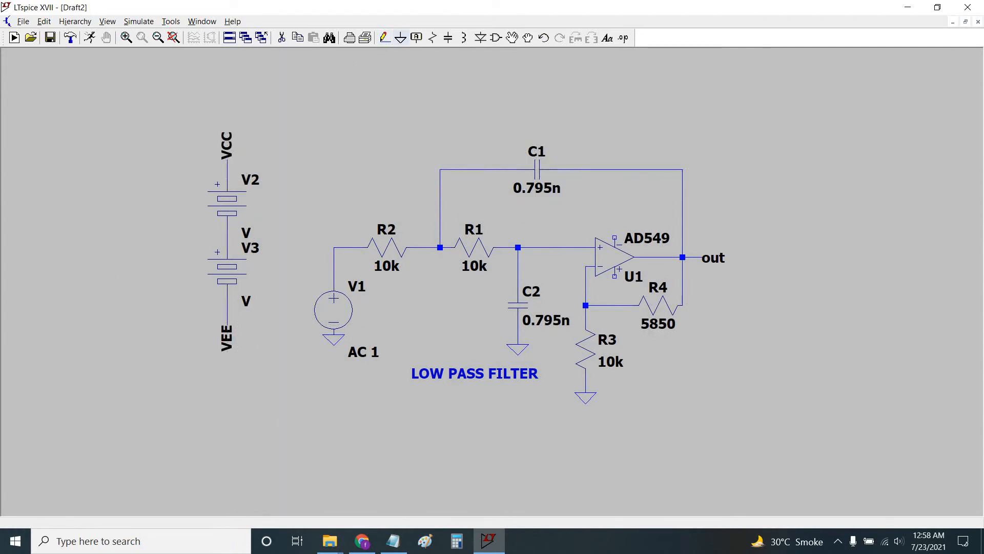
Place a ground beside the batteries and wire it to the node between V2 and V3.
left_click(400, 37)
left_click(385, 37)
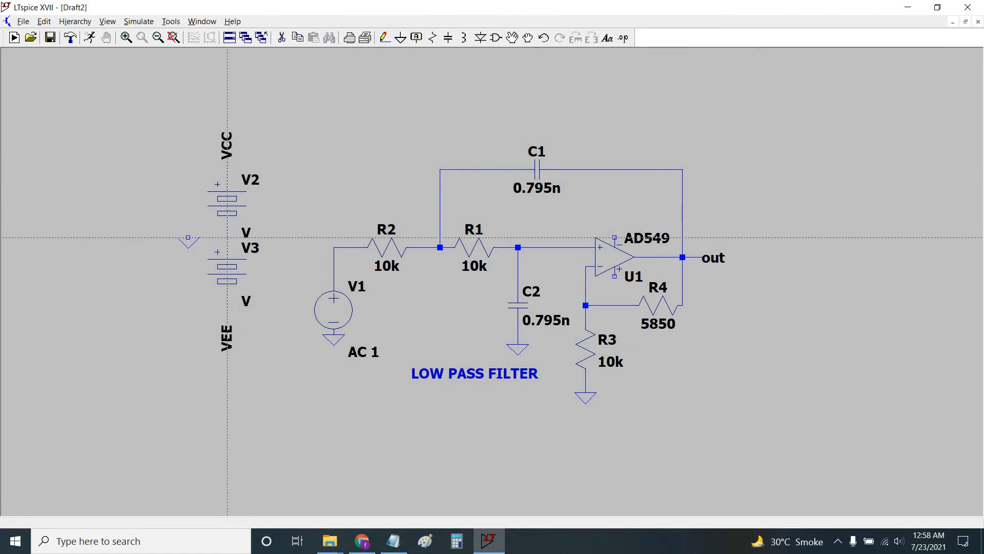
left_click(188, 237)
key("Escape")
left_click_drag(242, 216, 250, 214)
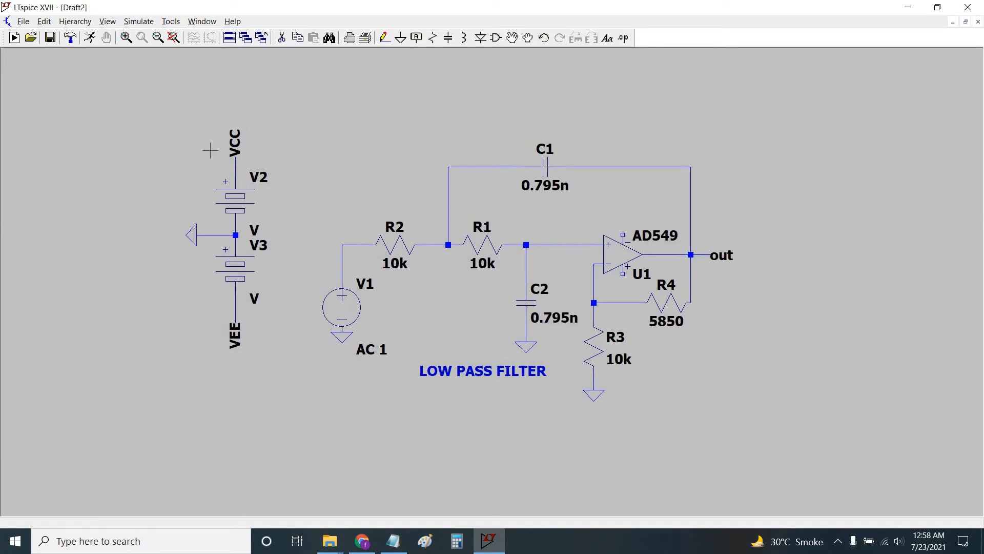
Set the voltage of both batteries V2 and V3 to 12.
right_click(358, 237)
type("12")
key("Return")
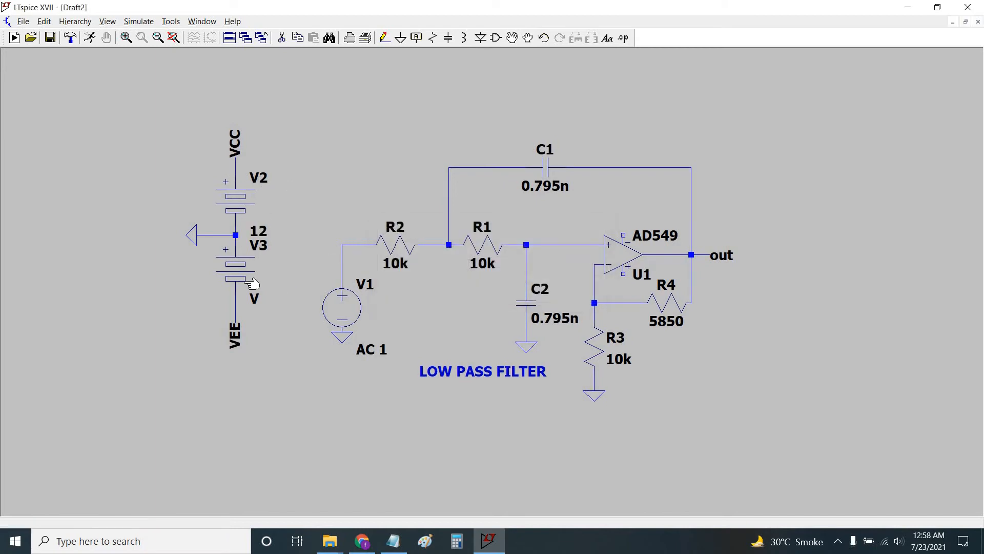
right_click(252, 284)
key("Return")
left_click_drag(242, 125, 222, 116)
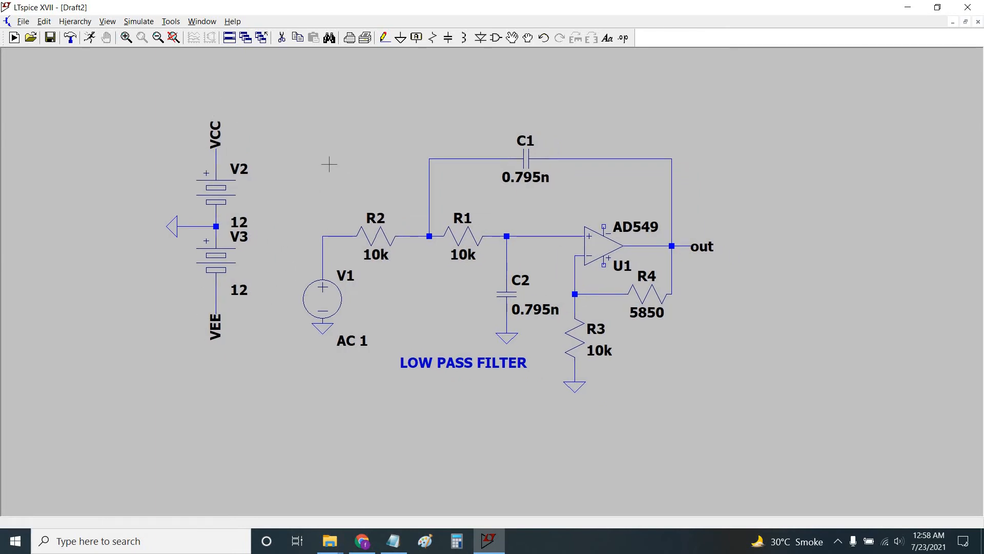
Copy the VCC label onto the AD549's positive supply pin and the VEE label onto its negative supply pin.
left_click(298, 37)
left_click(211, 134)
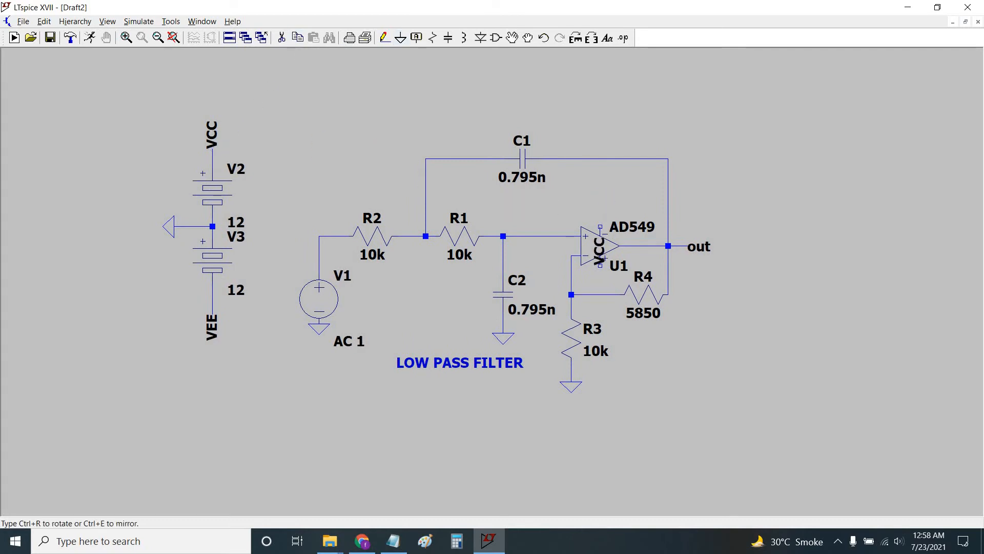
left_click(602, 277)
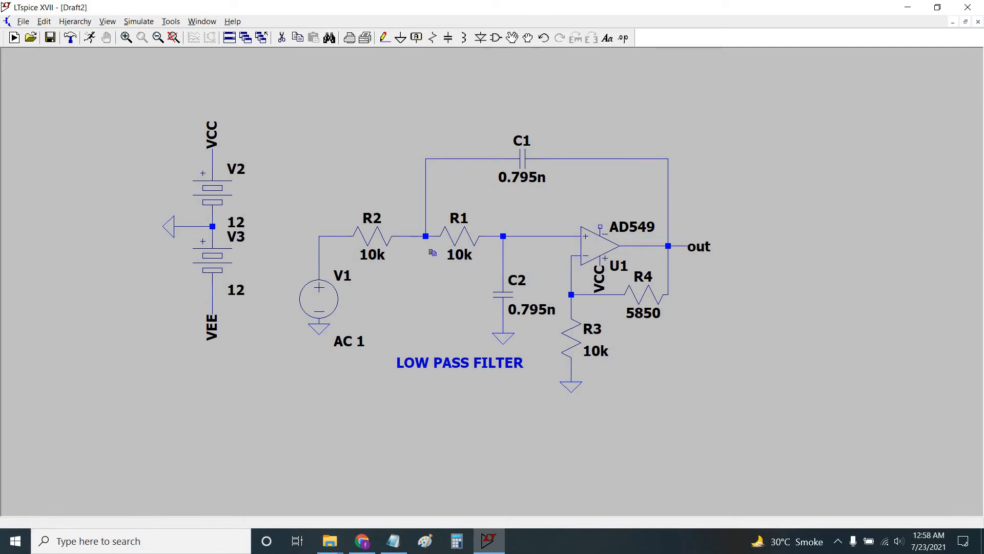
left_click(212, 323)
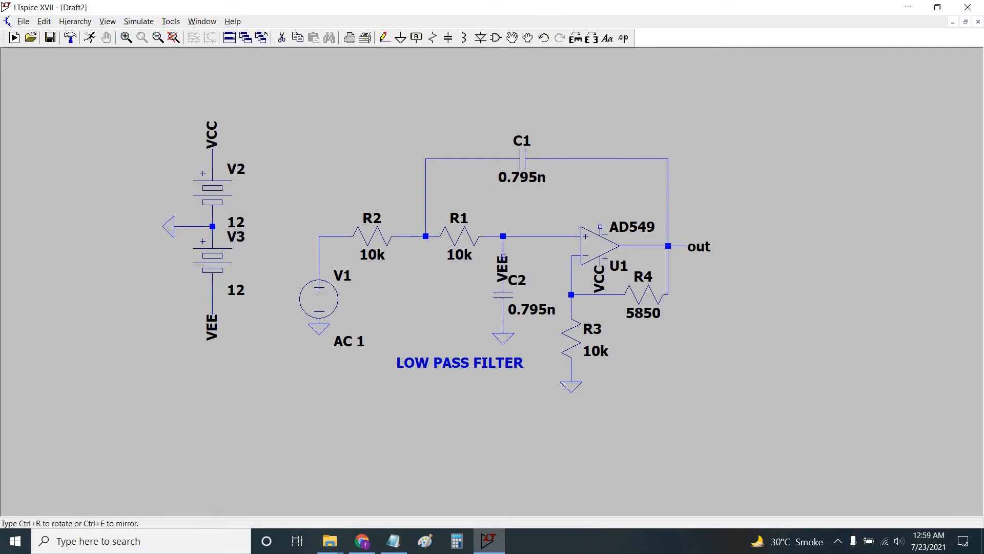
left_click(600, 226)
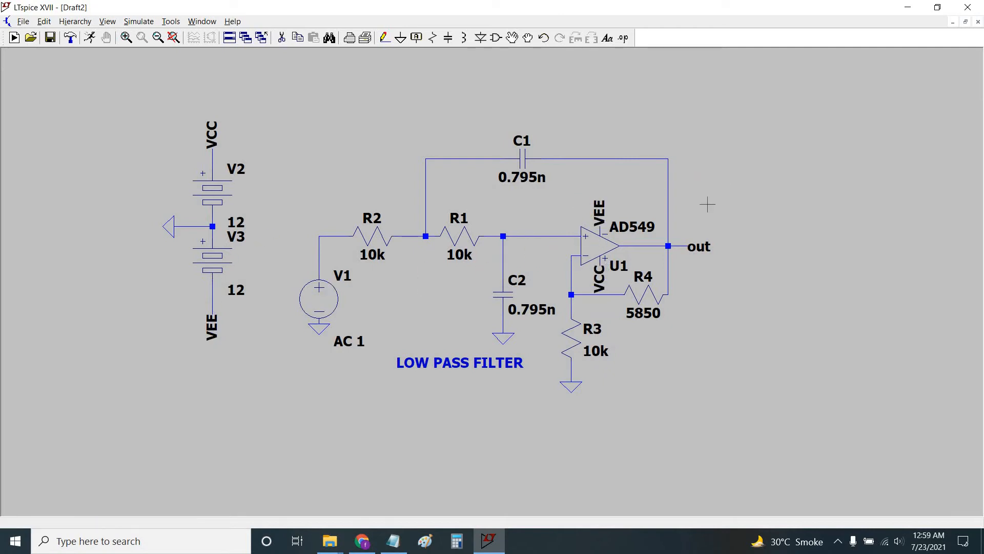
left_click_drag(557, 256, 550, 254)
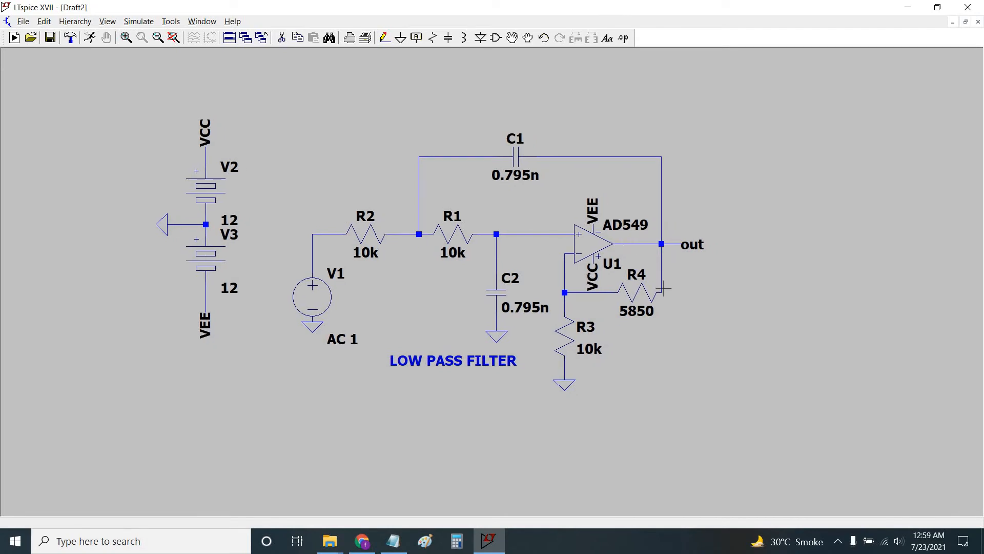
Set up an AC analysis simulation command with a linear sweep of 100 points.
left_click_drag(363, 194, 328, 187)
scroll(358, 187, "down", 2)
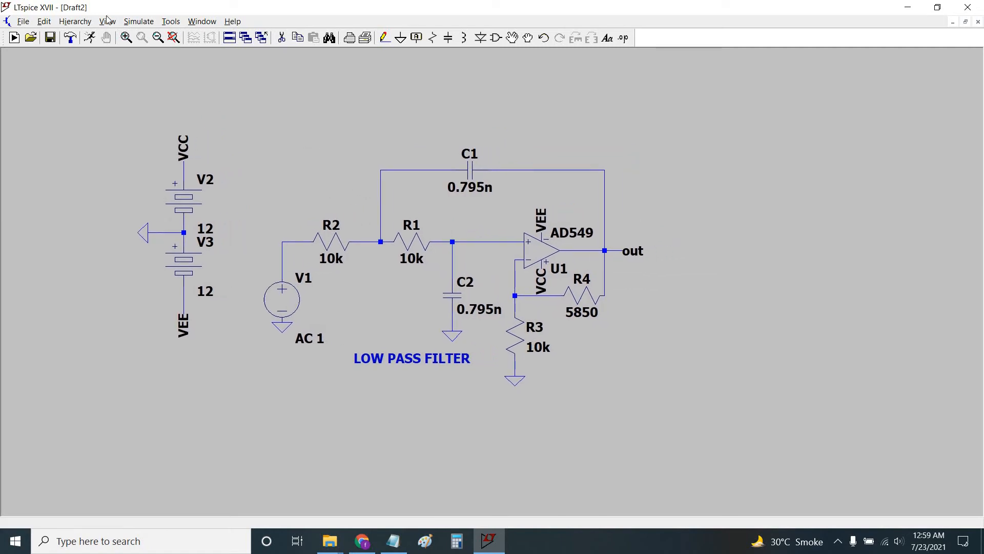
left_click(139, 21)
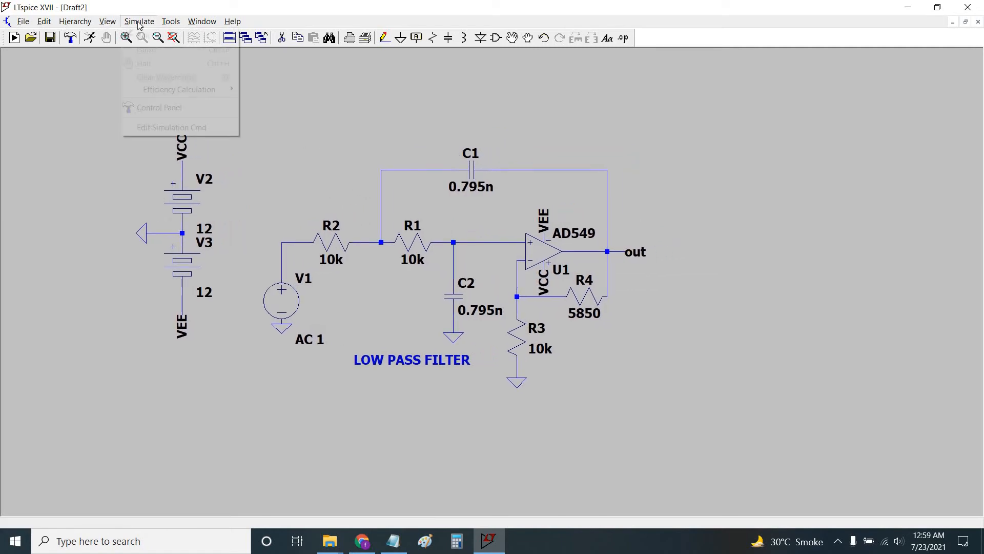
left_click(157, 129)
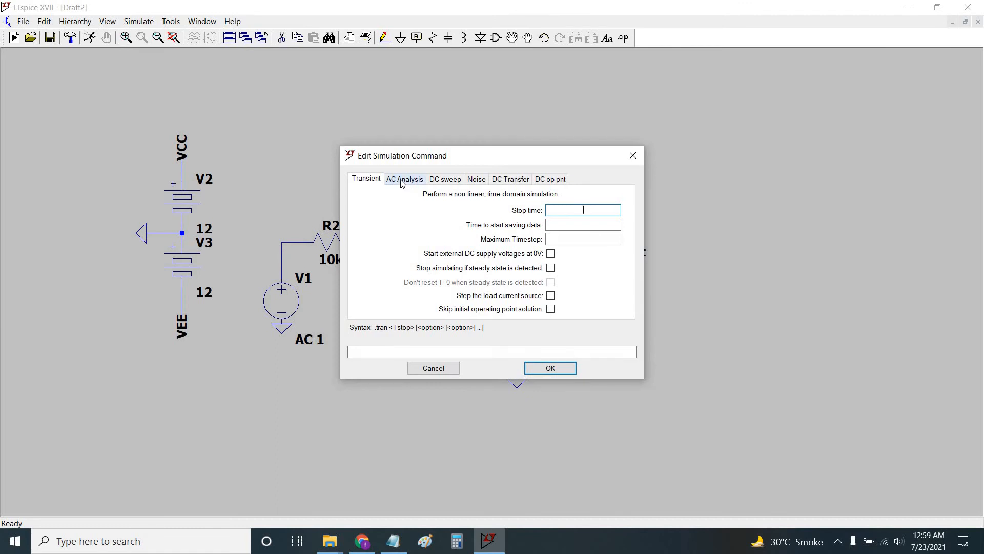
left_click(401, 180)
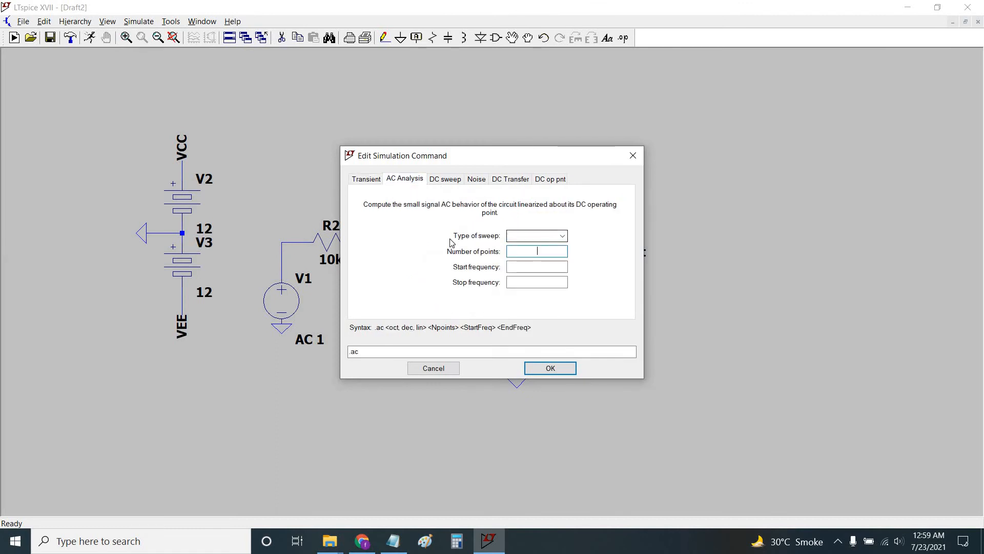
left_click(542, 238)
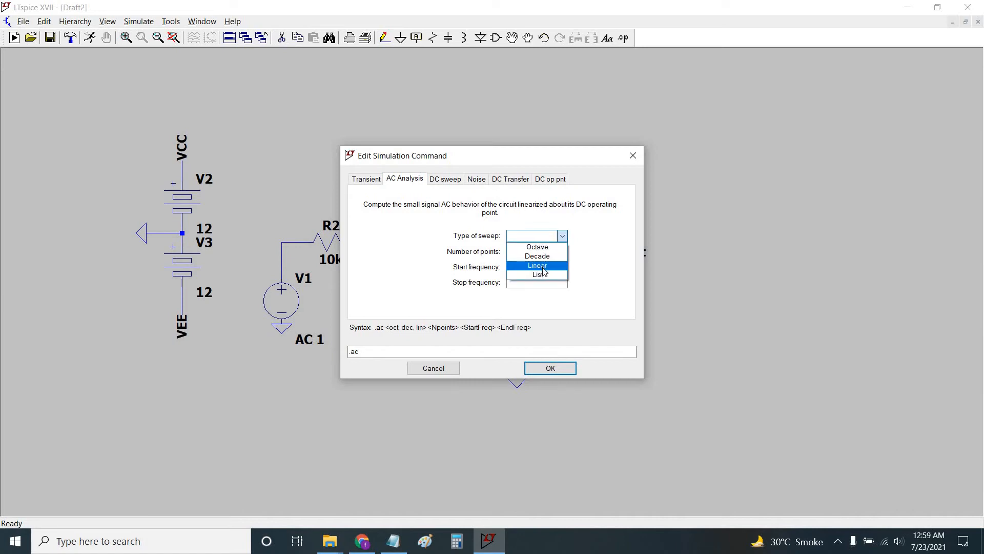
left_click(544, 267)
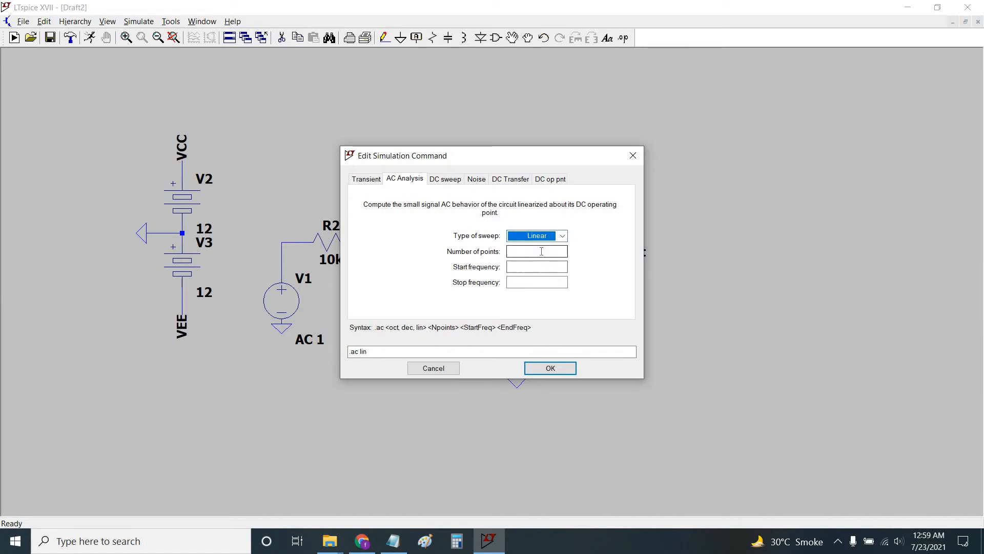
key("Tab")
type("1")
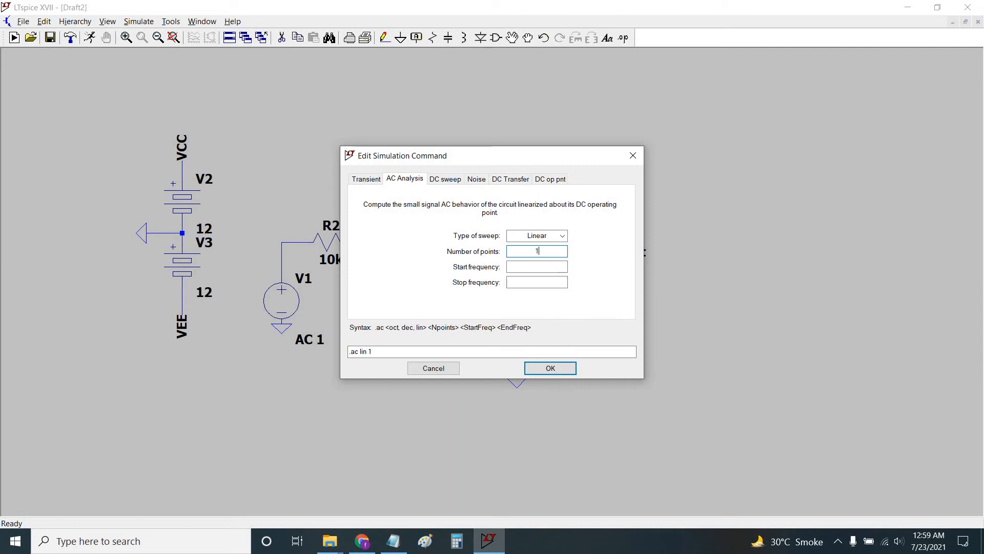
Set the AC sweep's start frequency to 2 and stop frequency to 25k, and accept the simulation command.
left_click(537, 267)
left_click_drag(659, 154, 460, 153)
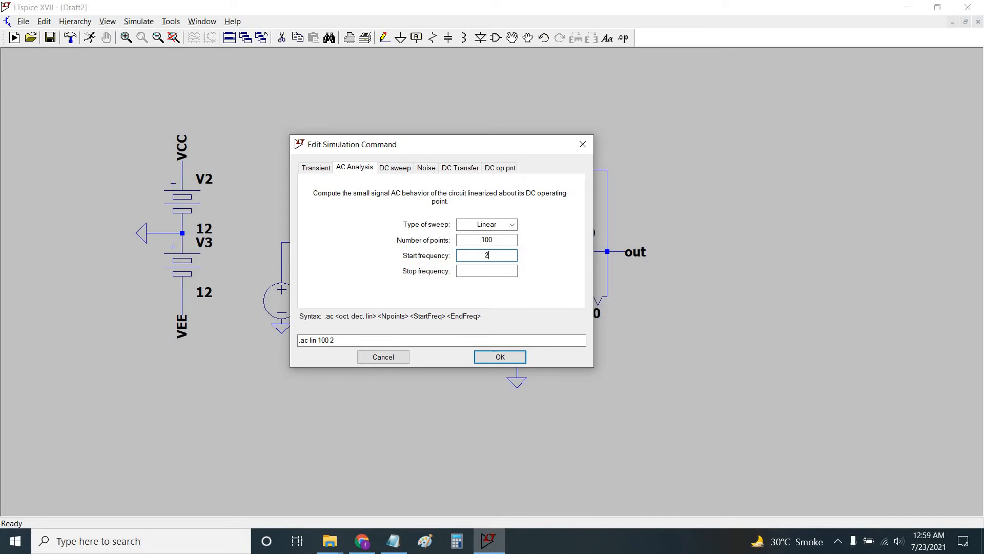
left_click(496, 270)
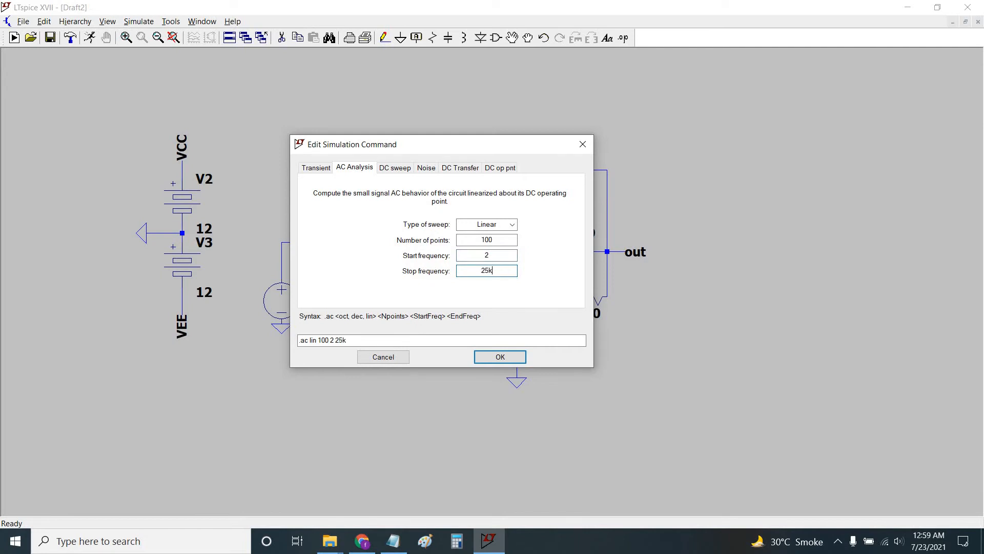
key("ctrl+a")
type("3")
type("55")
type("25k")
left_click(508, 359)
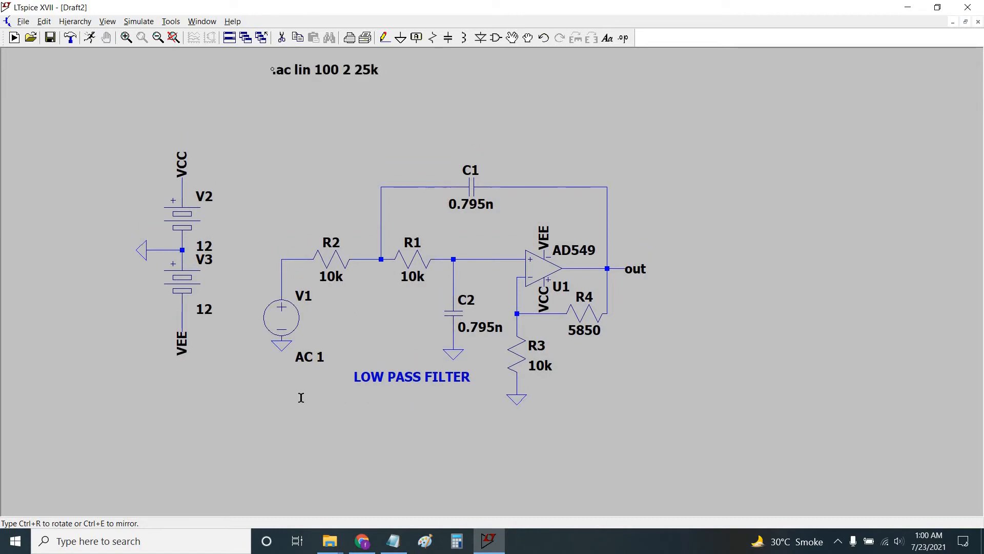
Place the .ac simulation directive on the schematic below the LOW PASS FILTER title.
left_click(282, 425)
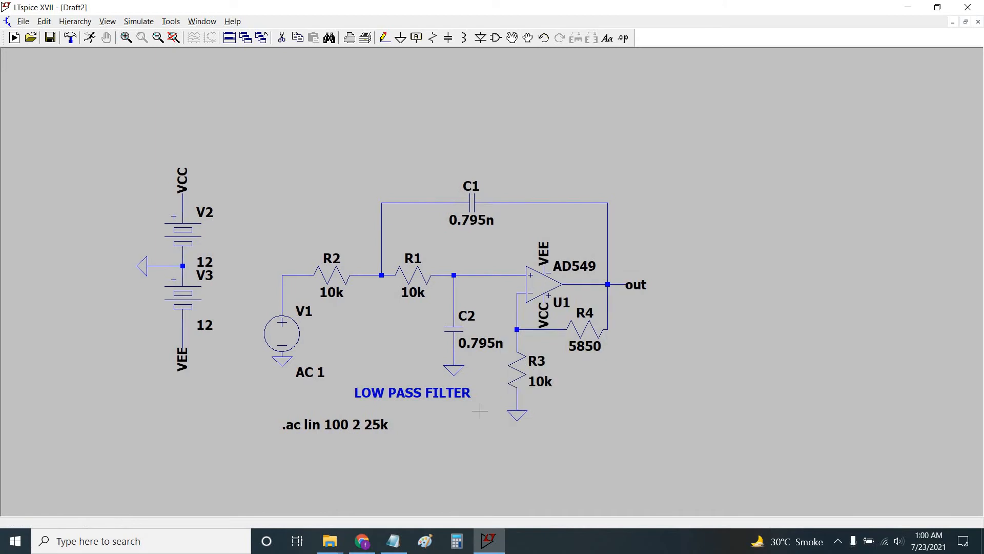
left_click_drag(483, 430, 479, 410)
scroll(479, 409, "down", 1)
left_click_drag(653, 396, 658, 388)
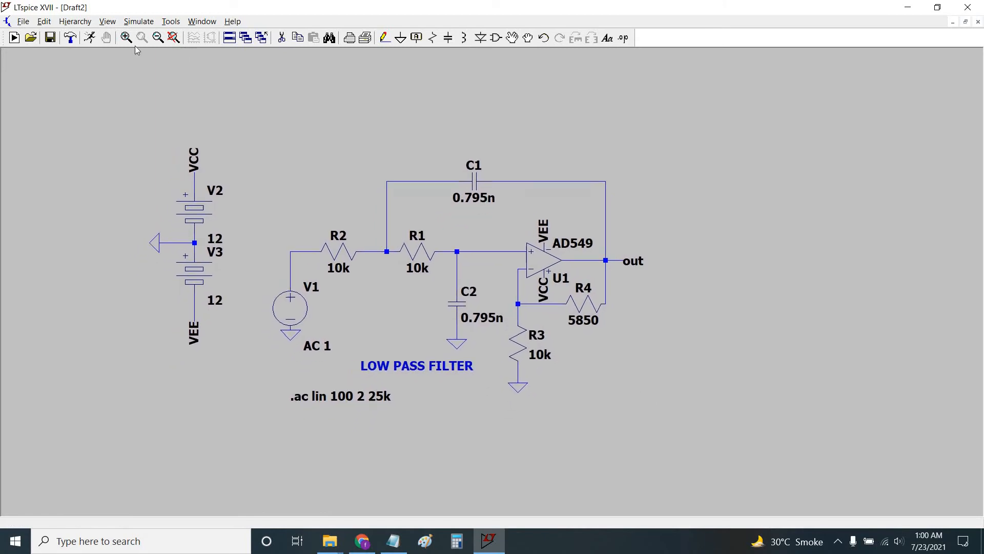
Run the AC simulation and plot the voltage at the op amp's out node.
left_click(91, 41)
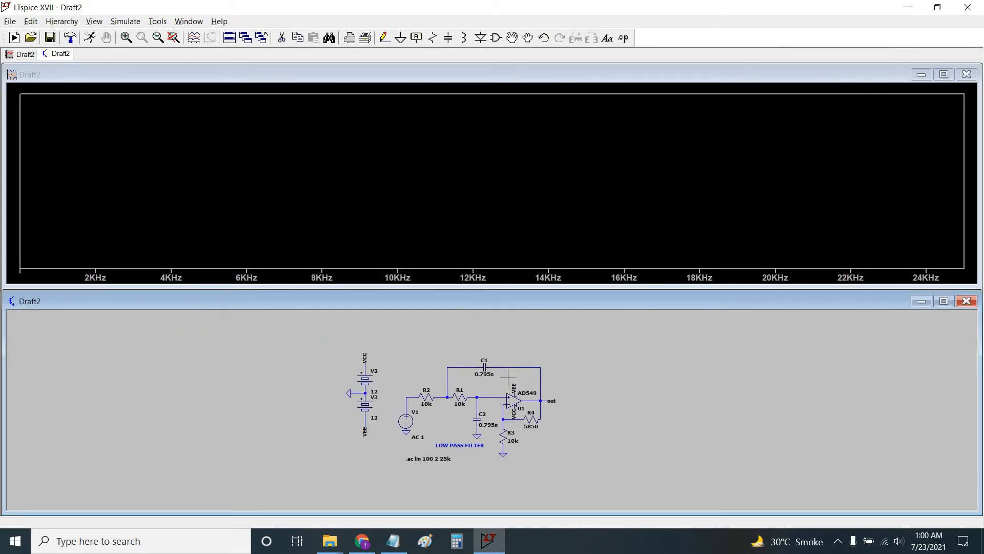
scroll(508, 377, "up", 4)
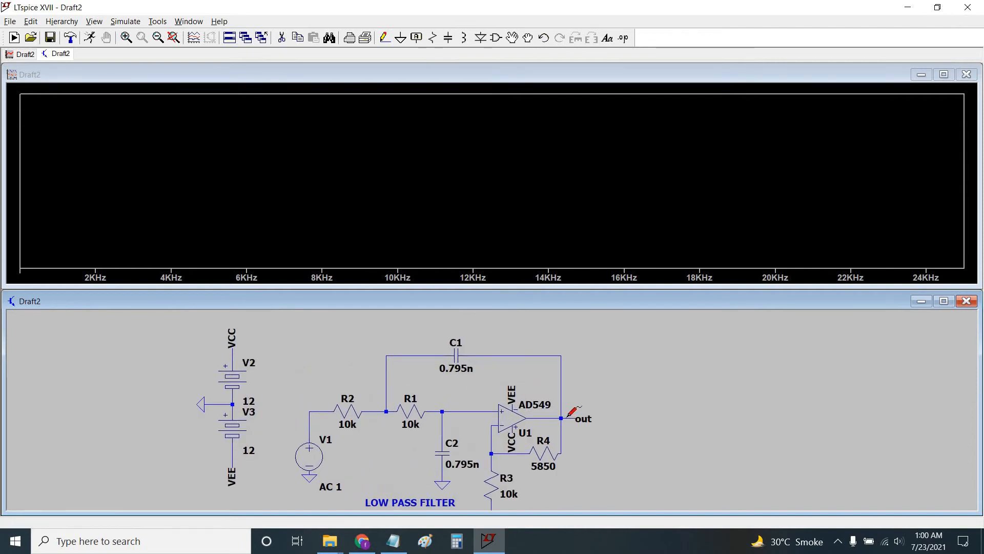
left_click(561, 418)
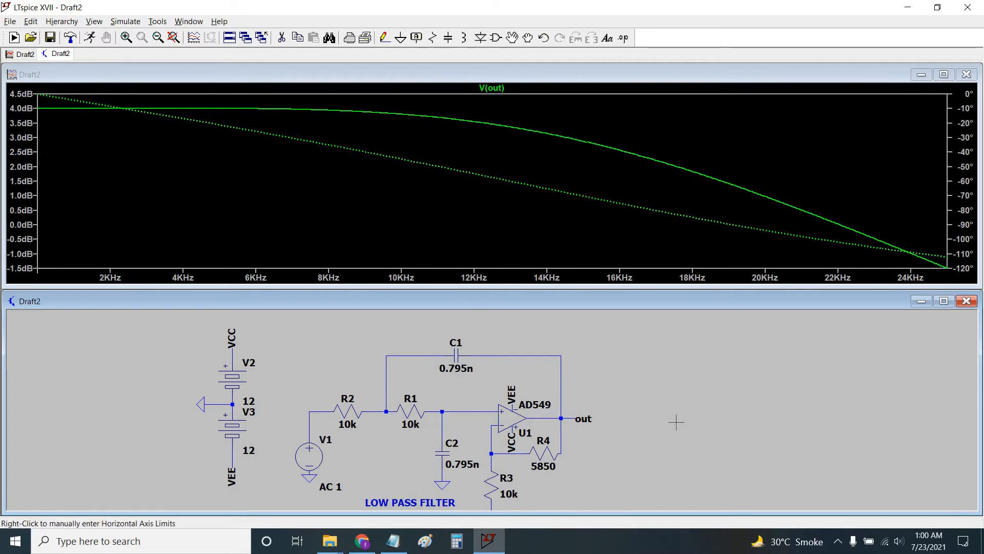
Examine the V(out) frequency response against the schematic, reading the plot around 20 kHz.
left_click_drag(297, 493, 281, 464)
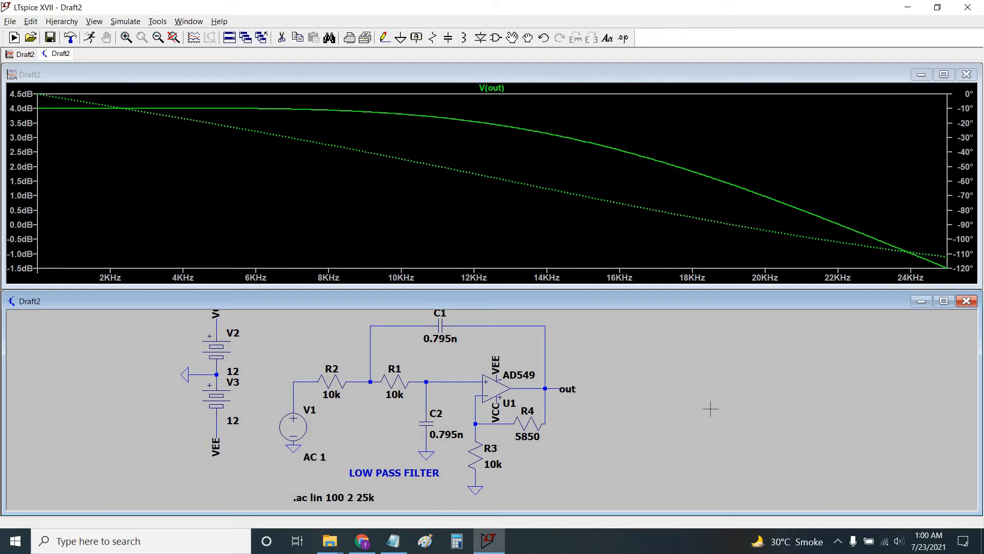
left_click_drag(459, 432, 458, 439)
left_click_drag(644, 426, 640, 432)
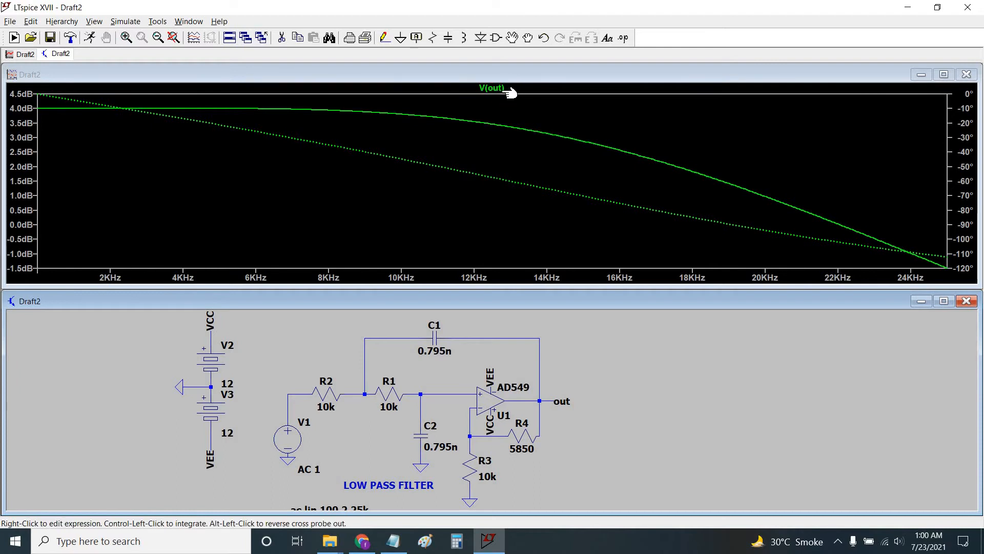
mouse_move(640, 404)
left_mouse_down()
mouse_move(648, 398)
mouse_move(651, 407)
left_mouse_up()
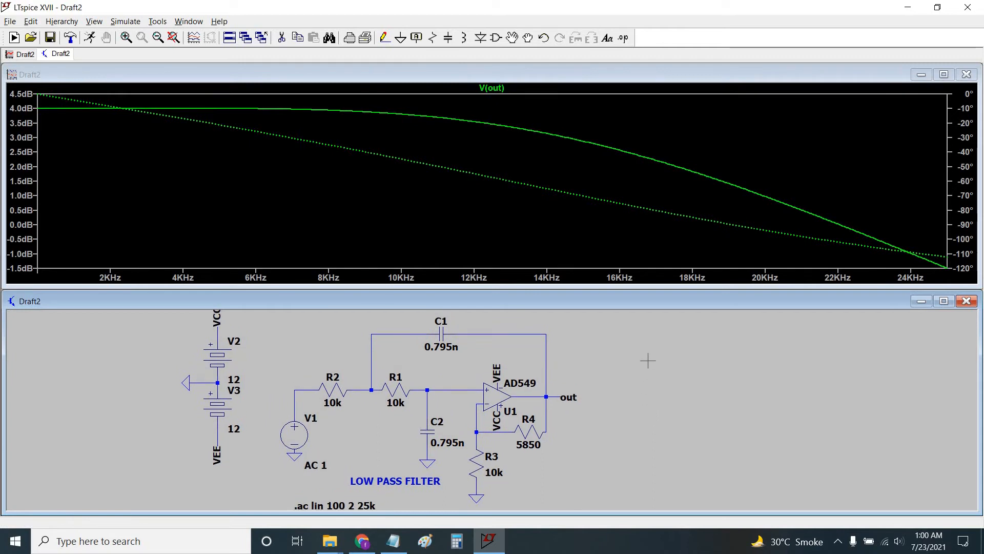
scroll(652, 385, "down", 1)
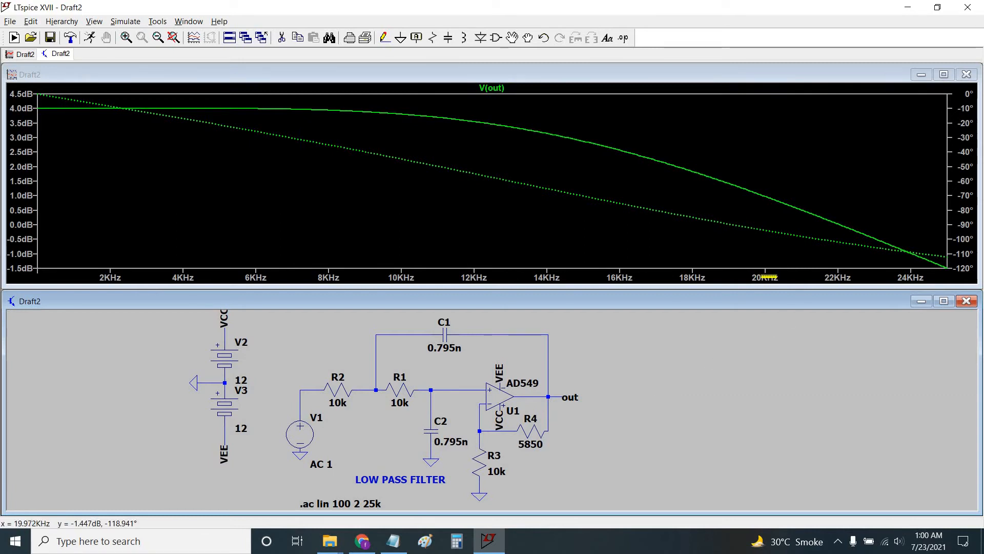
left_click_drag(737, 329, 743, 326)
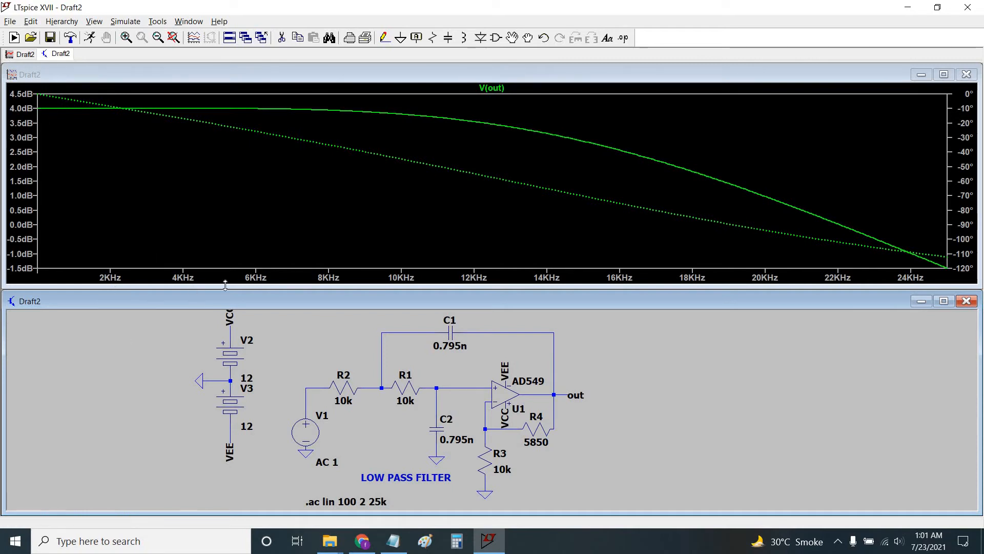
Open the settings of voltage source V1.
right_click(345, 423)
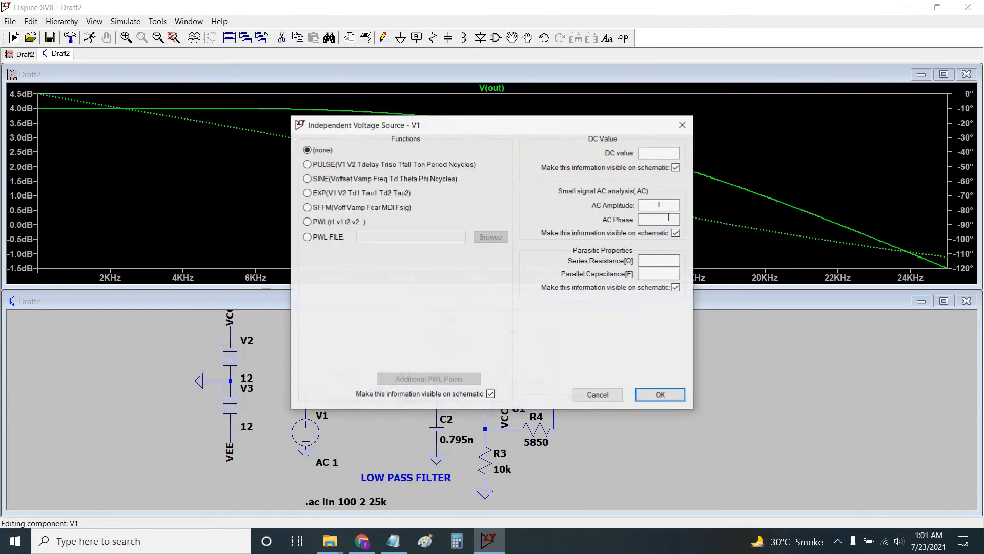
Check the small-signal AC amplitude of voltage source V1 and close its settings.
double_click(663, 204)
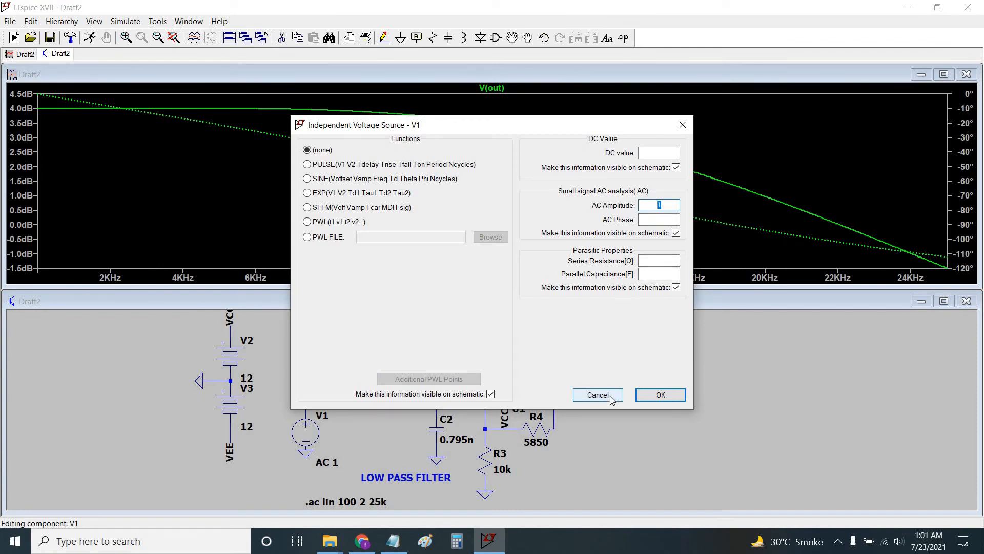
left_click(680, 392)
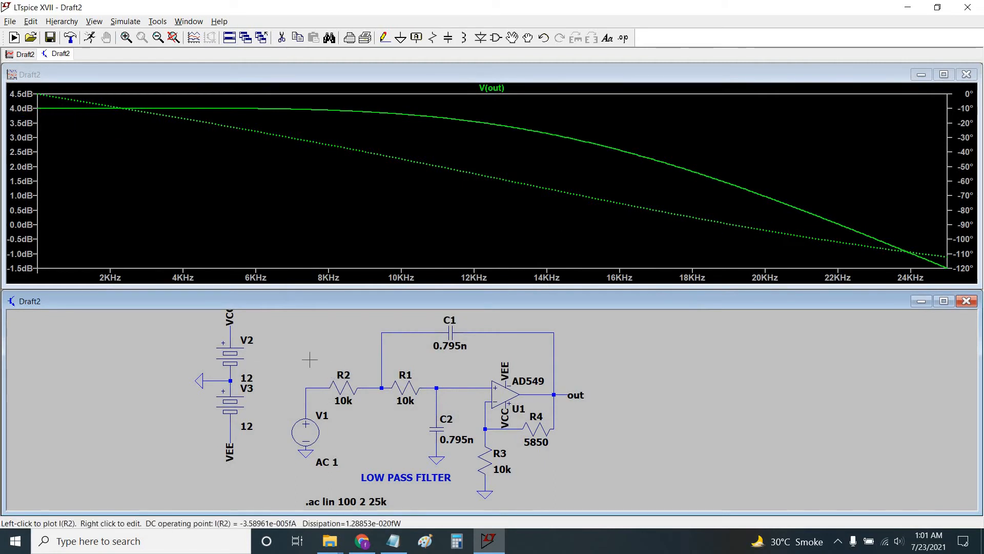
left_click_drag(551, 453, 535, 453)
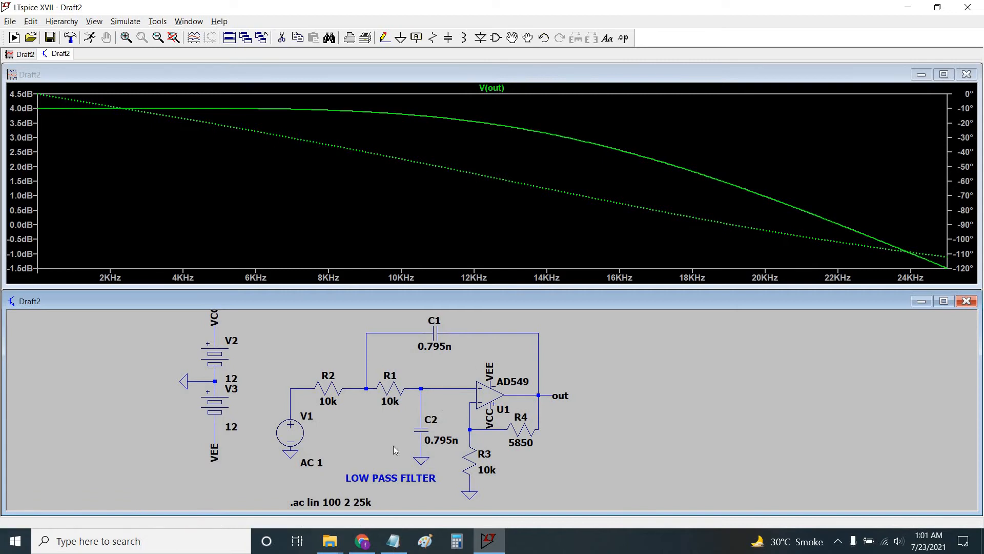
Switch to Notepad and delete all the existing filter design notes.
left_click(393, 541)
left_click(244, 403)
key("shift+Up")
key("shift+Up")
key("shift+Up")
key("shift+Up")
key("shift+Up")
key("shift+Up")
key("shift+Up")
key("shift+Up")
key("shift+Up")
key("shift+Up")
key("shift+Up")
key("shift+Up")
key("shift+Up")
key("shift+Up")
key("shift+Up")
key("shift+Up")
key("shift+Up")
key("shift+Up")
key("shift+Up")
key("shift+Up")
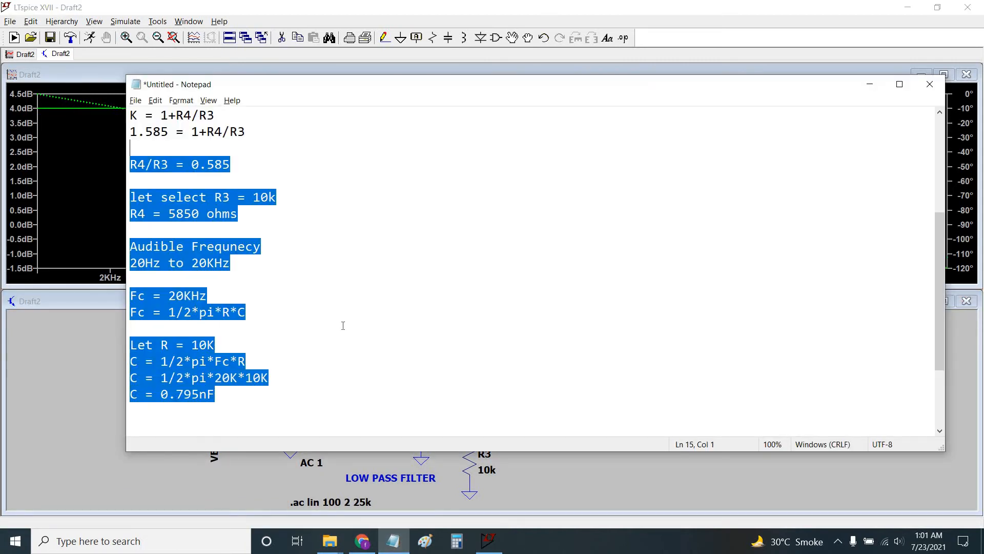
key("Delete")
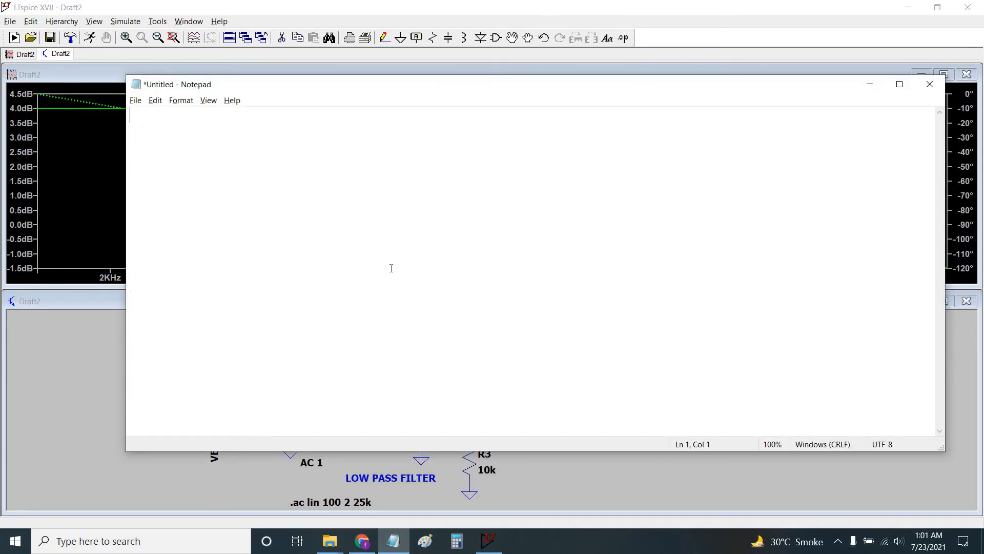
Write the gain notes "Gain = K = 1.585" and "K(dB) = 20 log(1.585) = 4dB", separated by a blank line.
type("Gain = K = 1.585")
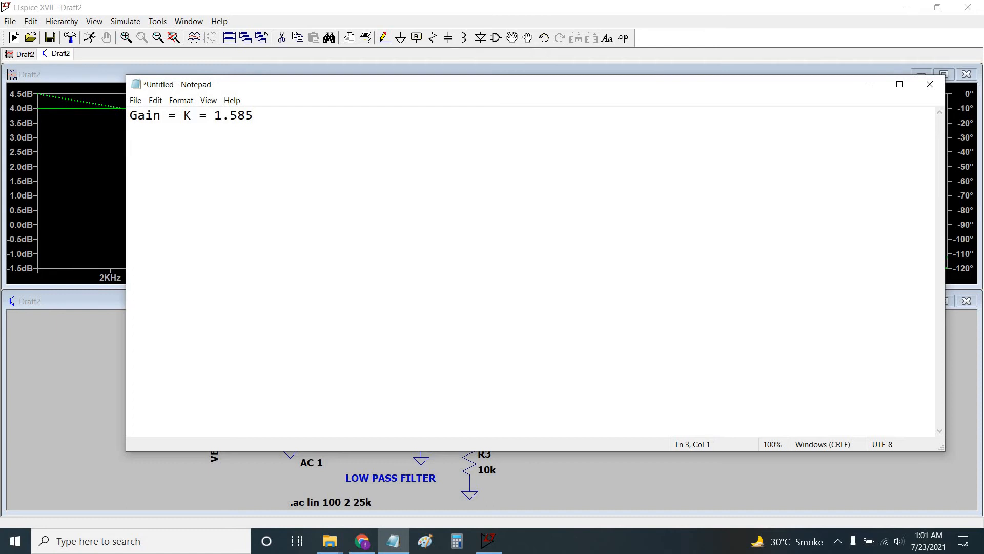
type("K(dB0")
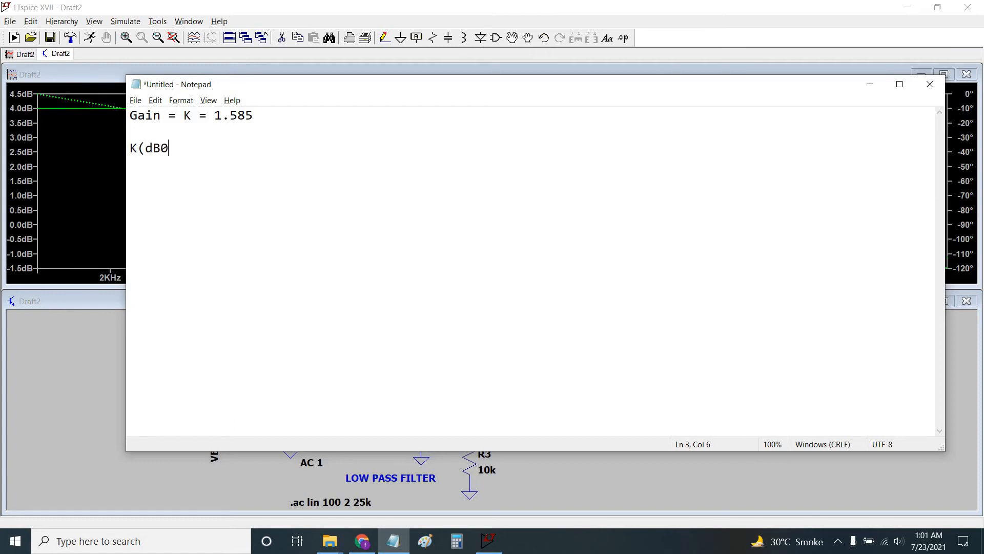
key("BackSpace")
key("BackSpace")
type(") = 20 log")
key("BackSpace")
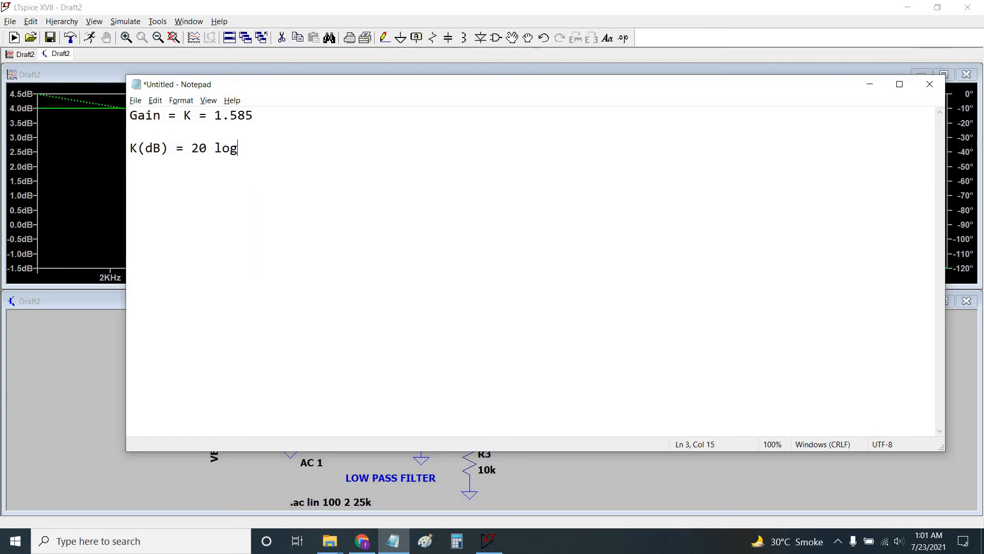
type("(1.585) =")
type("4dB")
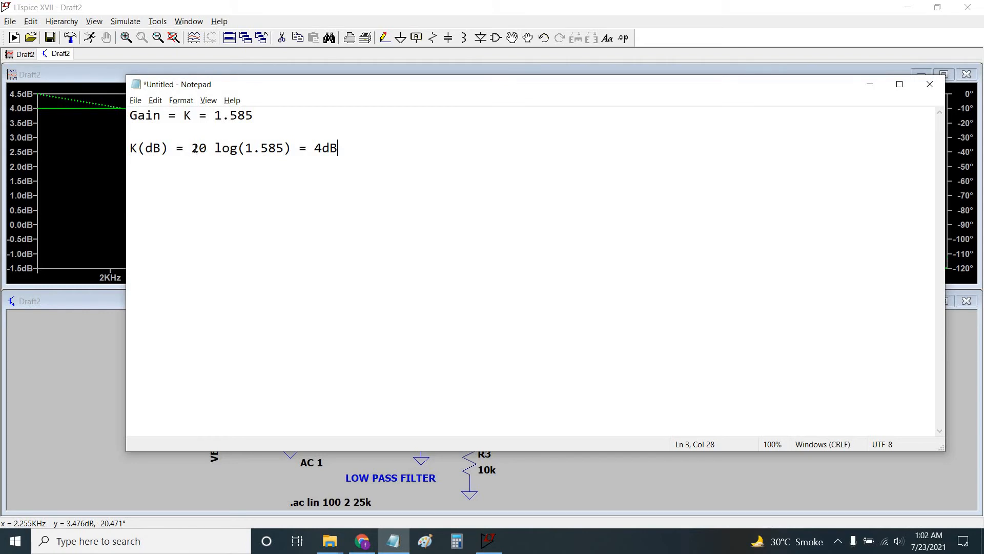
Highlight the 1.585 gain and its 4dB equivalent, and compare them with the V(out) plot in LTspice.
left_click_drag(191, 148, 284, 148)
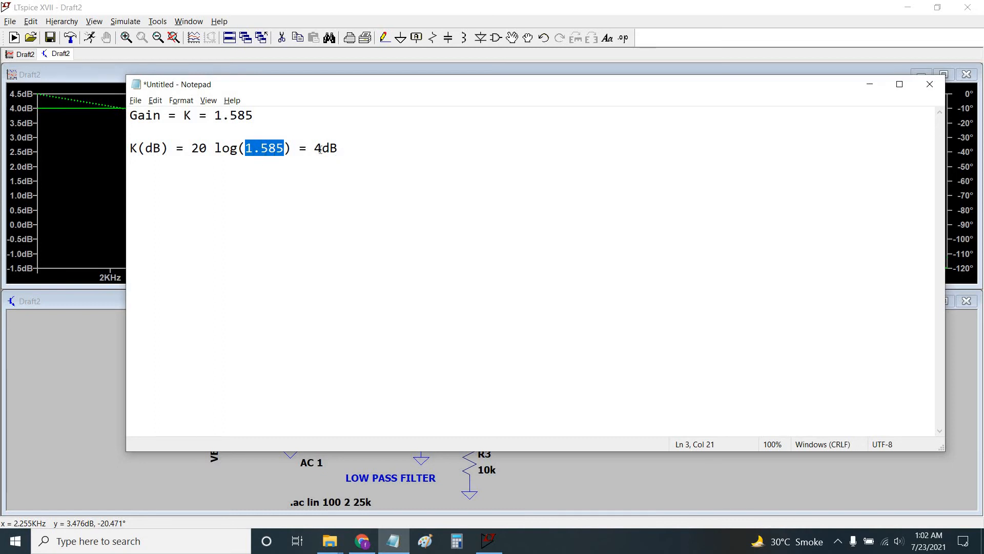
left_click_drag(338, 148, 314, 148)
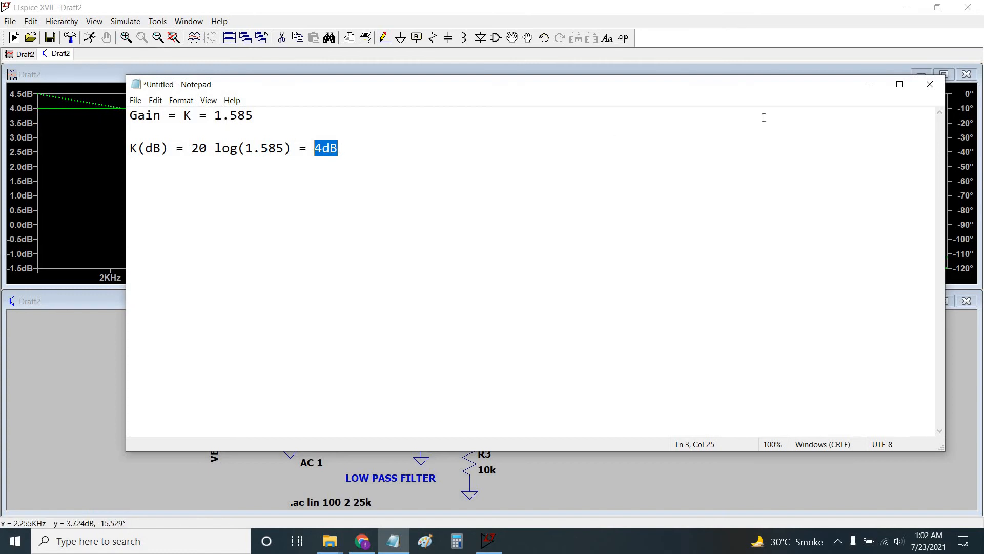
left_click(870, 84)
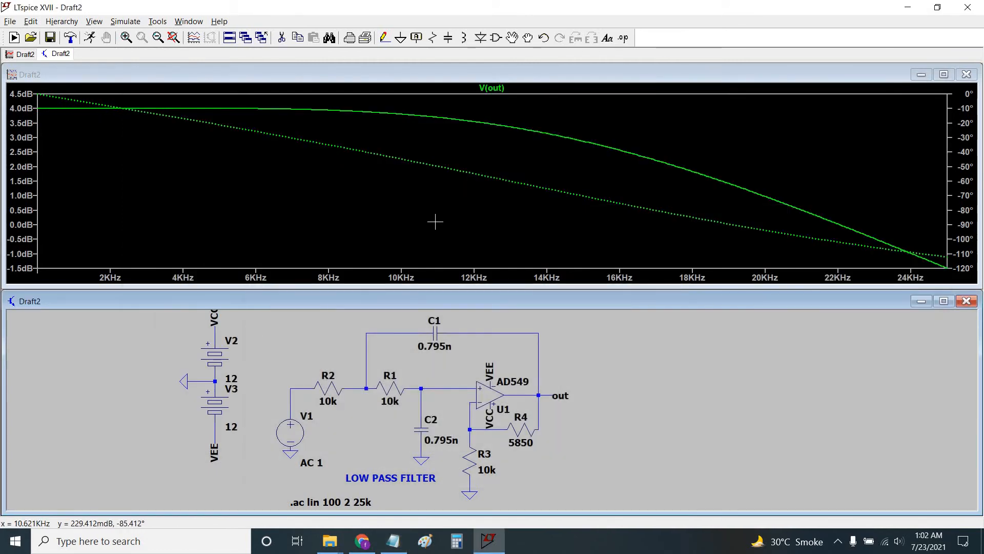
Return to Notepad and add the line "-3dB level = 4dB -3dB = 1dB" below the gain calculation.
left_click(394, 541)
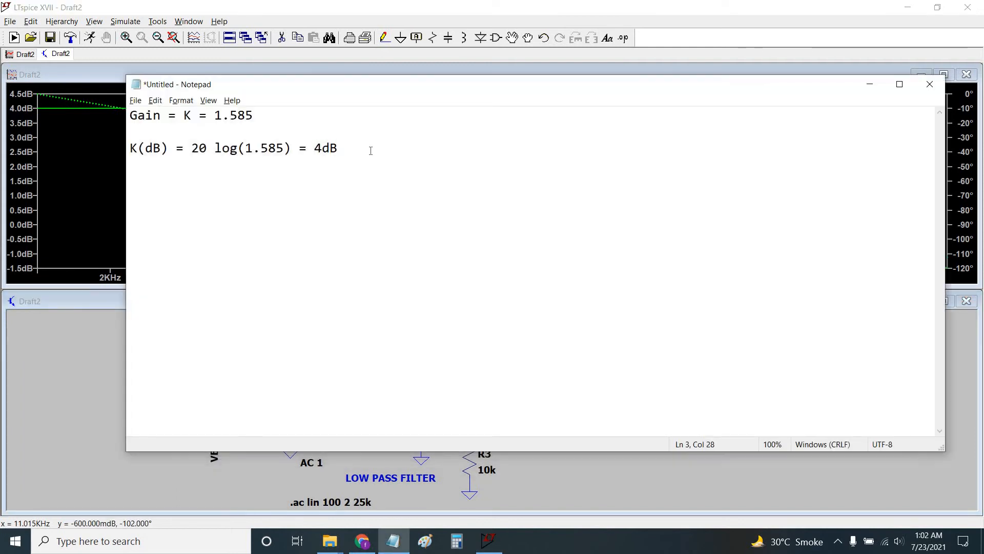
key("Return")
key("Return")
type("-3dB level = ")
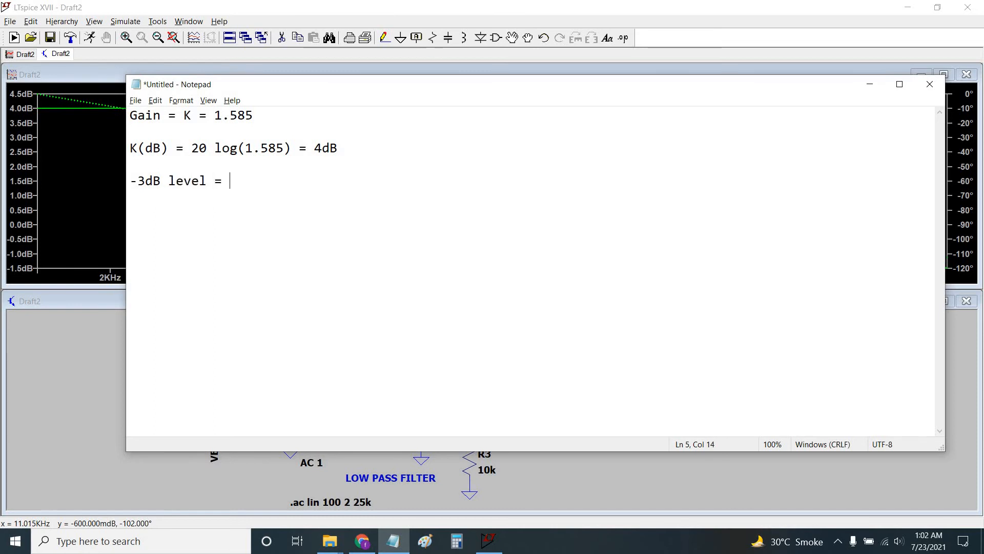
type("4dB -3dB ")
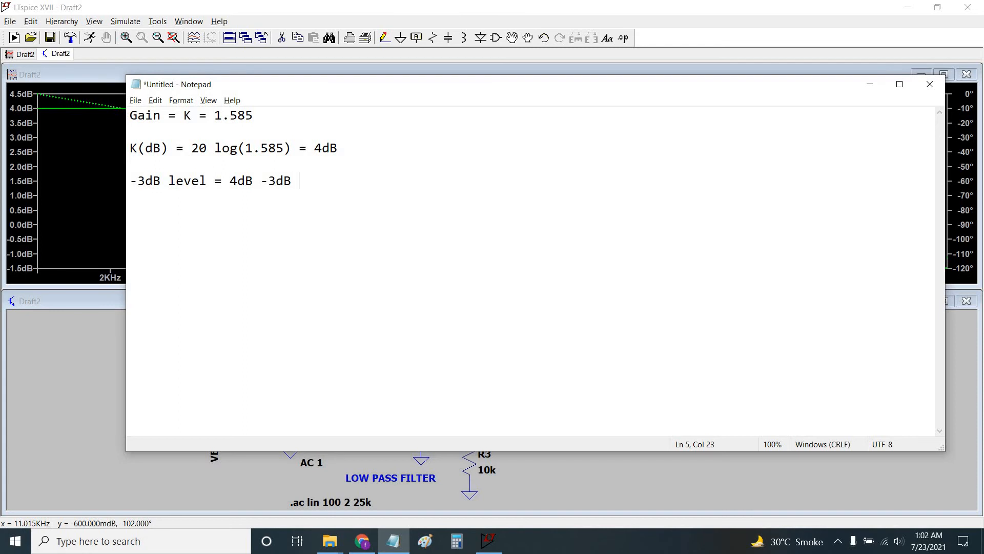
type("= 1dB")
Add the note "So at 20Khz we would get signal = 1dB" below the -3dB calculation.
key("Return")
type("So at 20Khz")
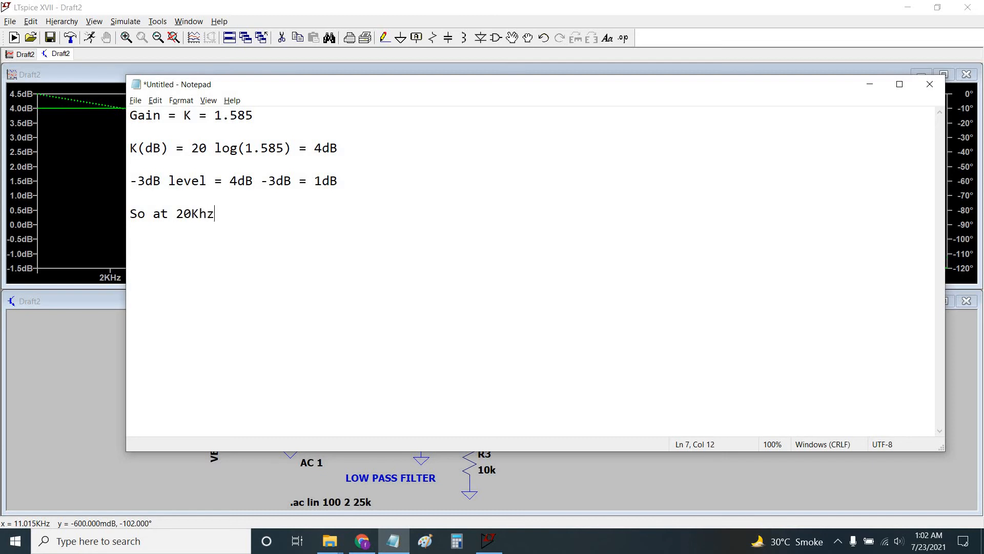
type(" we would get signal")
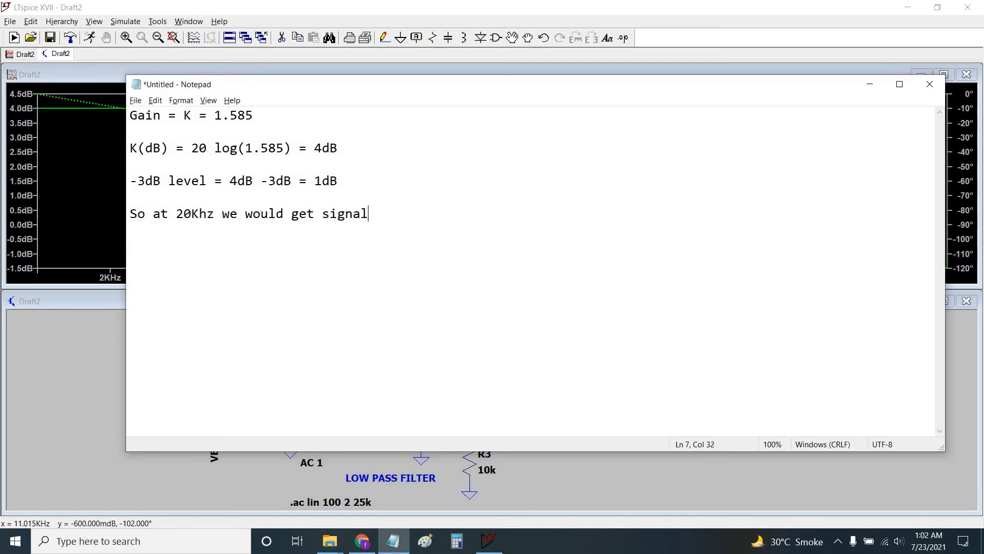
type(" = 1dB")
left_click_drag(176, 215, 415, 215)
left_click(215, 341)
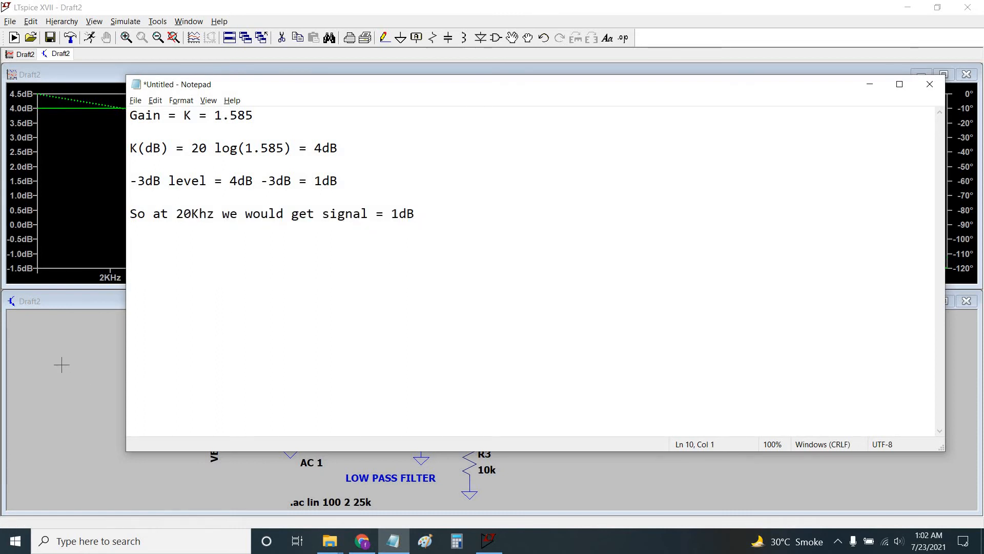
left_click(168, 229)
Switch to LTspice, attach a cursor to the V(out) trace and read its magnitude at about 20 kHz.
key("alt+Tab")
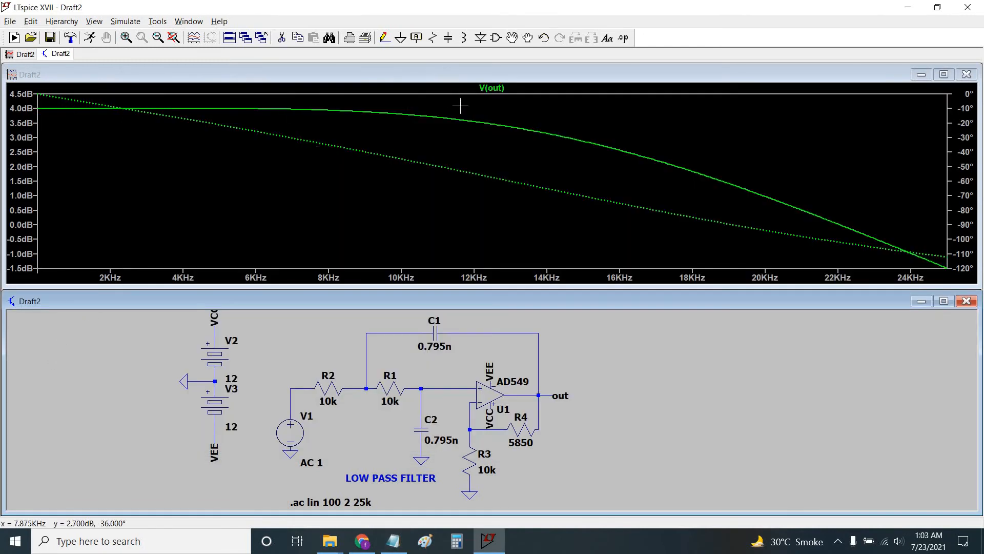
left_click(492, 88)
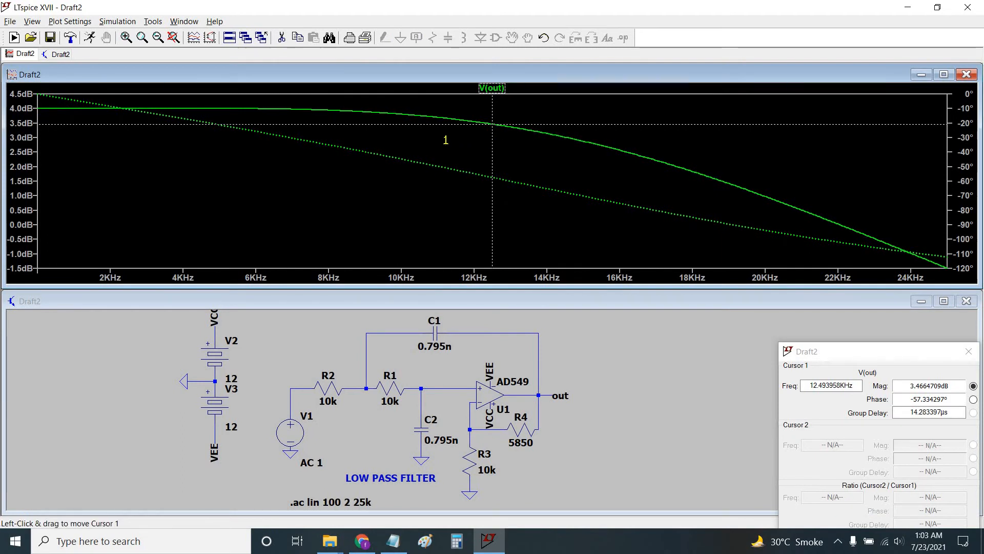
left_click_drag(493, 123, 765, 246)
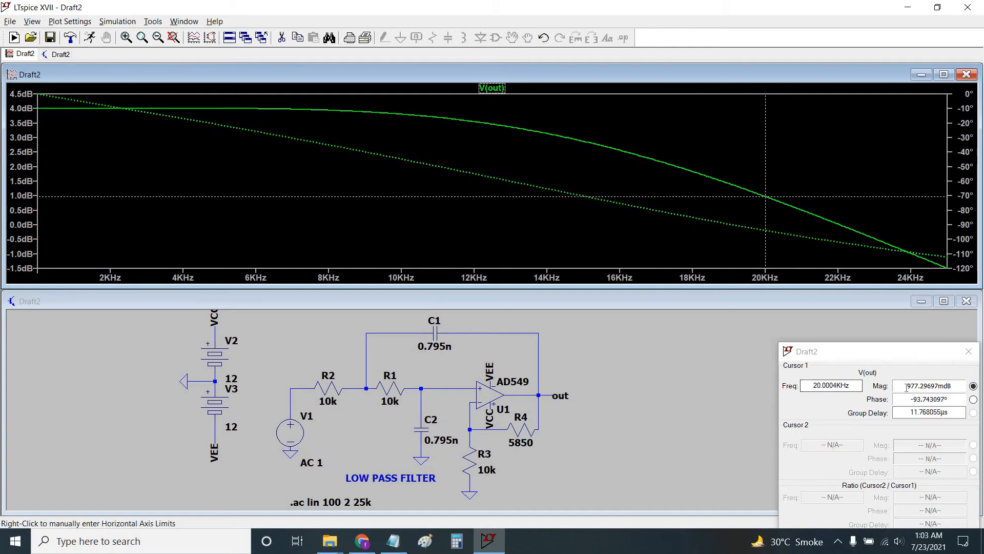
left_click_drag(906, 386, 953, 386)
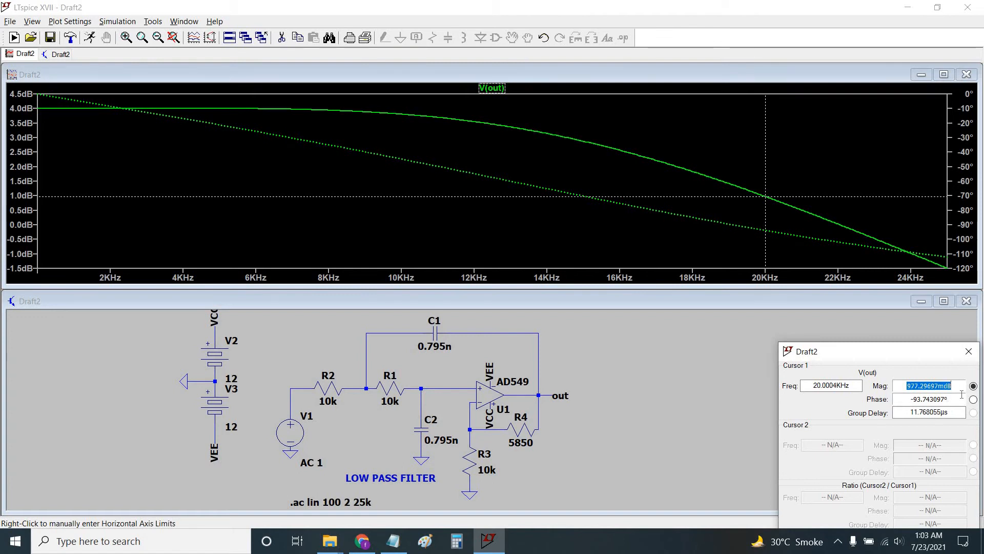
Switch to Notepad and record the cursor reading as "977.29mdB = 1dB" below the 20Khz note.
key("alt+Tab")
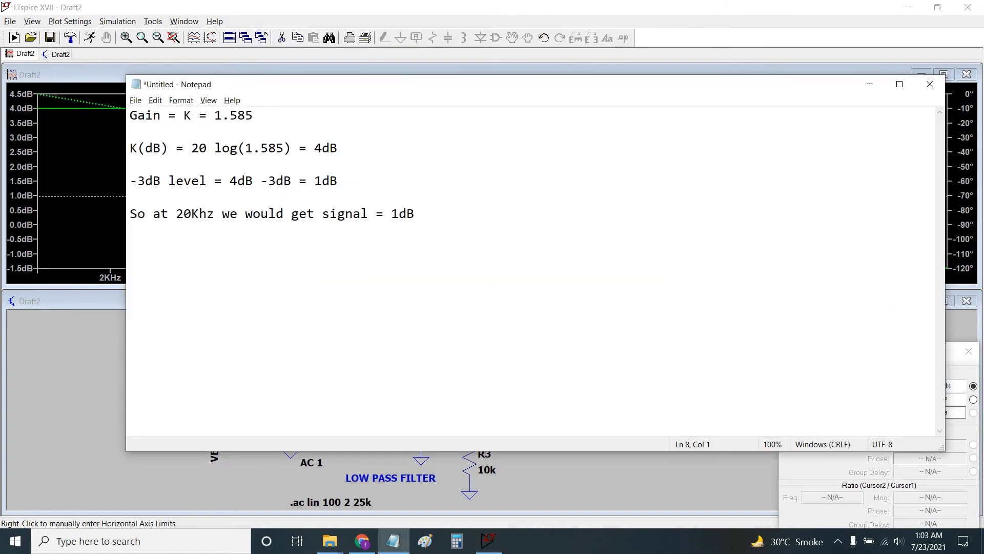
type("977")
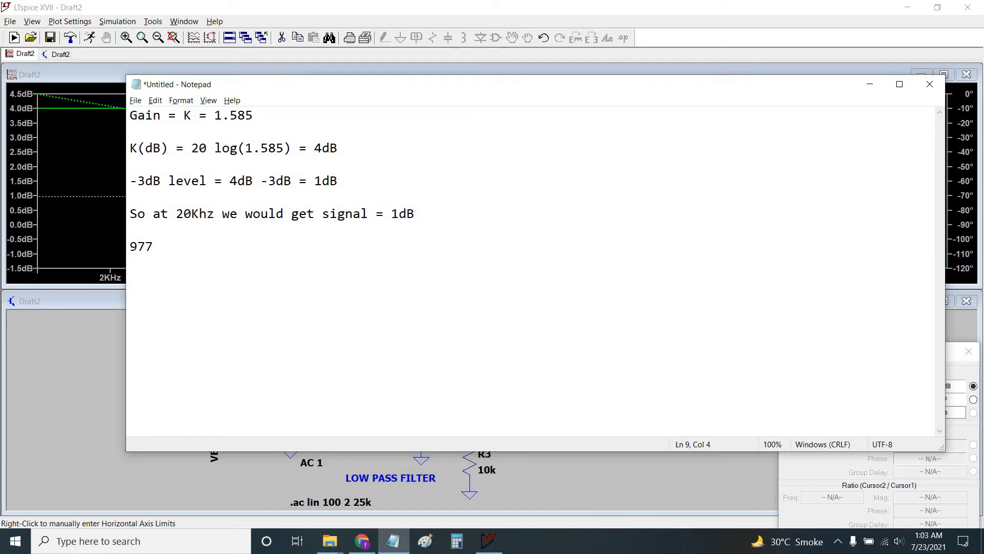
type(".29mDb")
key("BackSpace")
type("B = 1dB")
key("Return")
key("Return")
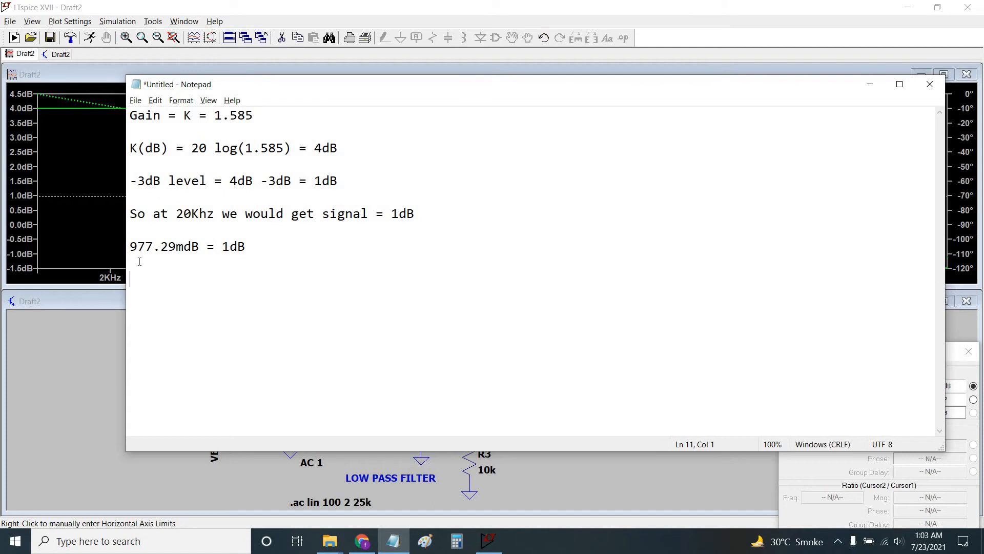
key("BackSpace")
Go back to LTspice and check the V(out) response with the cursor at about 20.03 kHz.
left_click(72, 343)
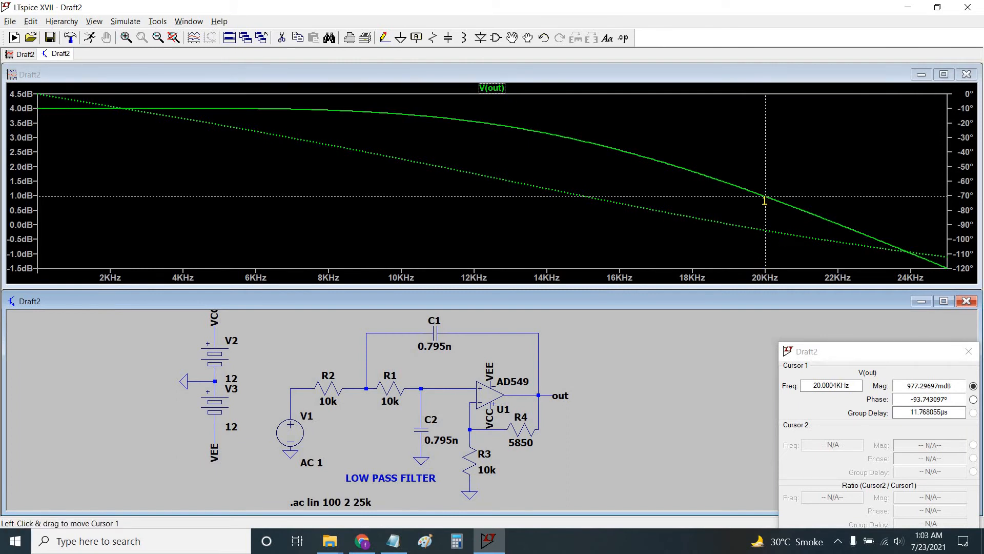
left_click_drag(615, 395, 608, 394)
scroll(608, 415, "down", 1)
mouse_move(606, 430)
left_mouse_down()
mouse_move(610, 437)
mouse_move(614, 428)
left_mouse_up()
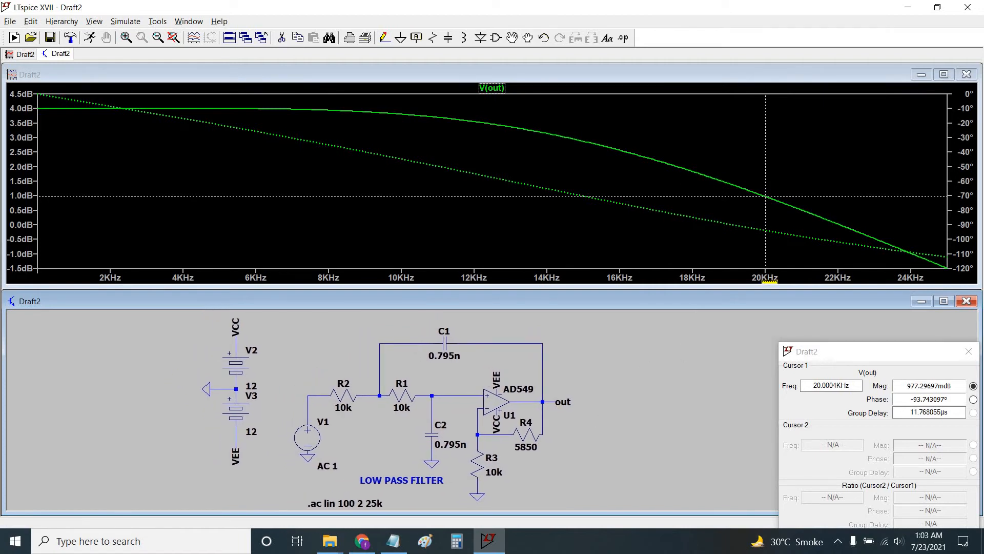
mouse_move(773, 184)
left_mouse_down()
mouse_move(756, 153)
mouse_move(747, 160)
mouse_move(766, 167)
mouse_move(330, 169)
mouse_move(47, 156)
mouse_move(41, 145)
mouse_move(248, 108)
mouse_move(345, 109)
mouse_move(55, 108)
mouse_move(343, 110)
mouse_move(490, 123)
mouse_move(631, 151)
mouse_move(766, 196)
left_mouse_up()
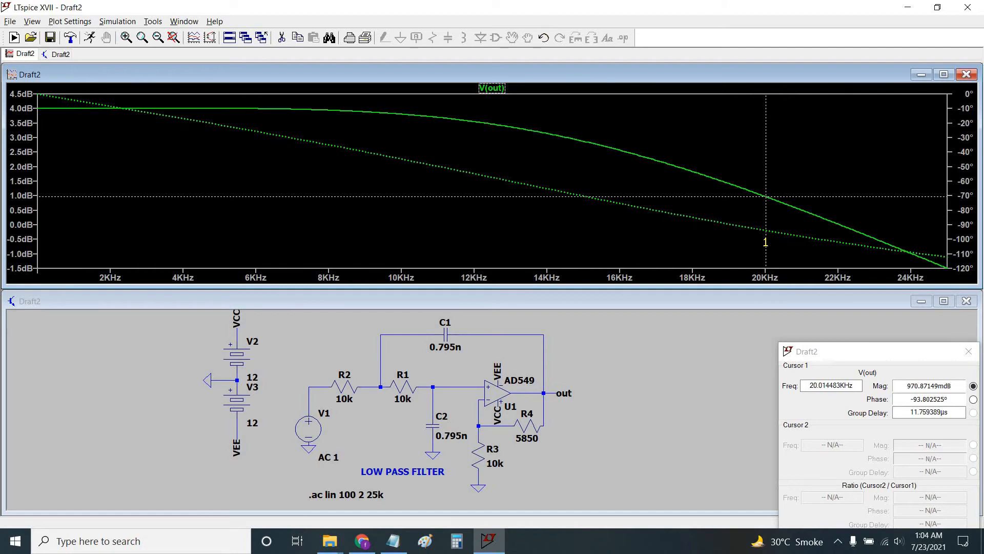
left_click_drag(762, 242, 760, 242)
mouse_move(47, 205)
left_mouse_down()
mouse_move(769, 224)
mouse_move(763, 228)
mouse_move(856, 236)
mouse_move(929, 261)
mouse_move(766, 196)
left_mouse_up()
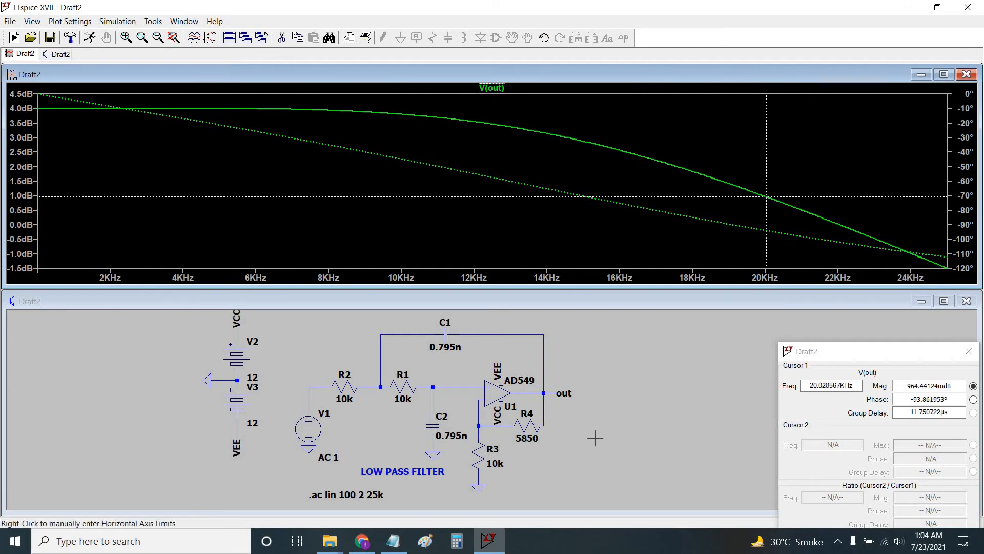
Close the V(out) plot window and maximize the low pass filter schematic.
left_click(590, 423)
left_click_drag(624, 429, 628, 426)
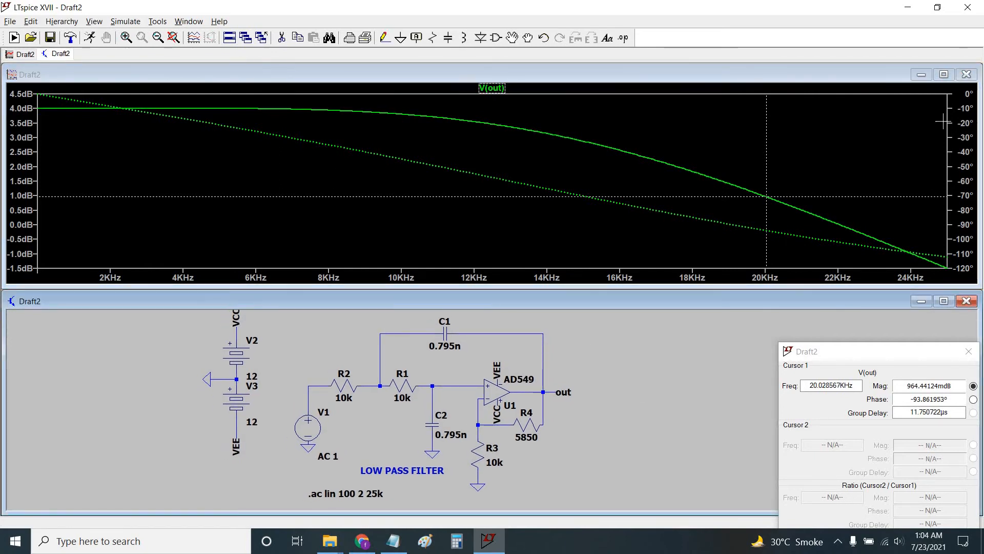
left_click(967, 75)
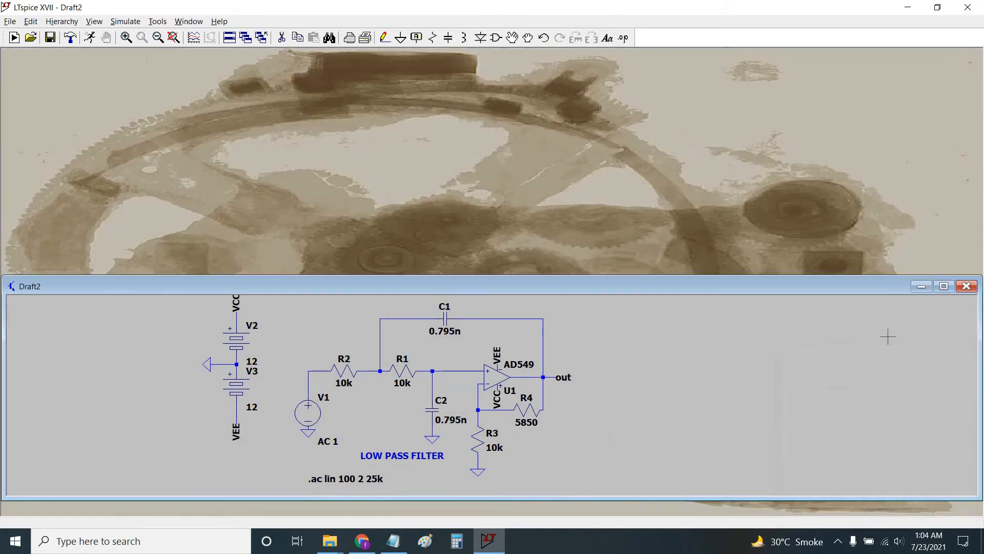
left_click(943, 287)
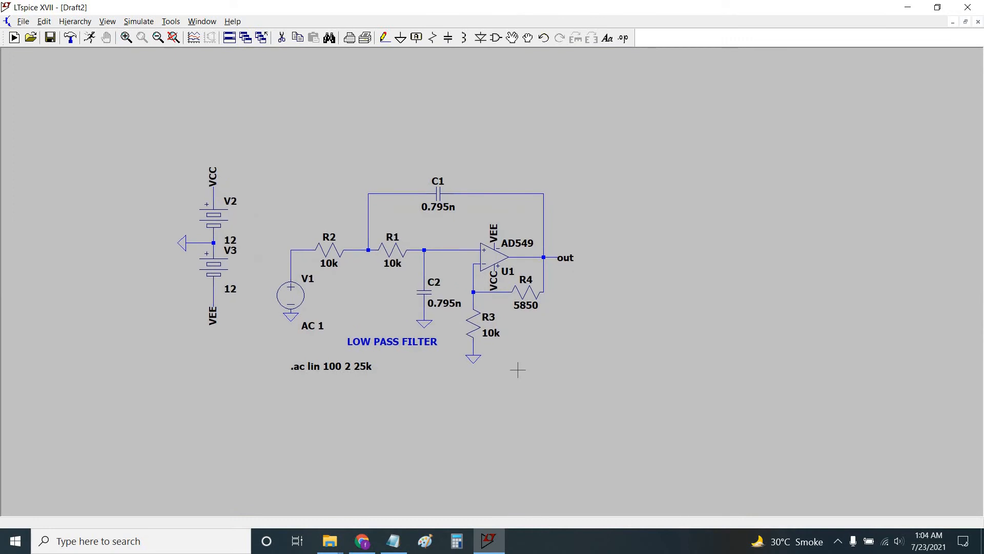
Copy the complete low pass filter stage with its source and place the duplicate beside the original, past its output.
scroll(517, 369, "up", 2)
scroll(530, 377, "down", 3)
scroll(477, 333, "up", 2)
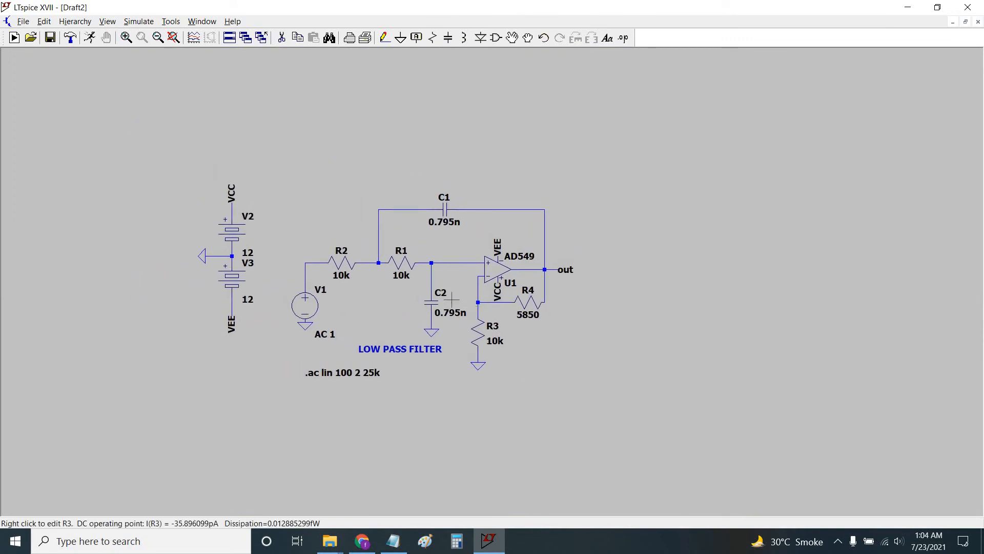
scroll(451, 299, "down", 1)
scroll(329, 153, "up", 1)
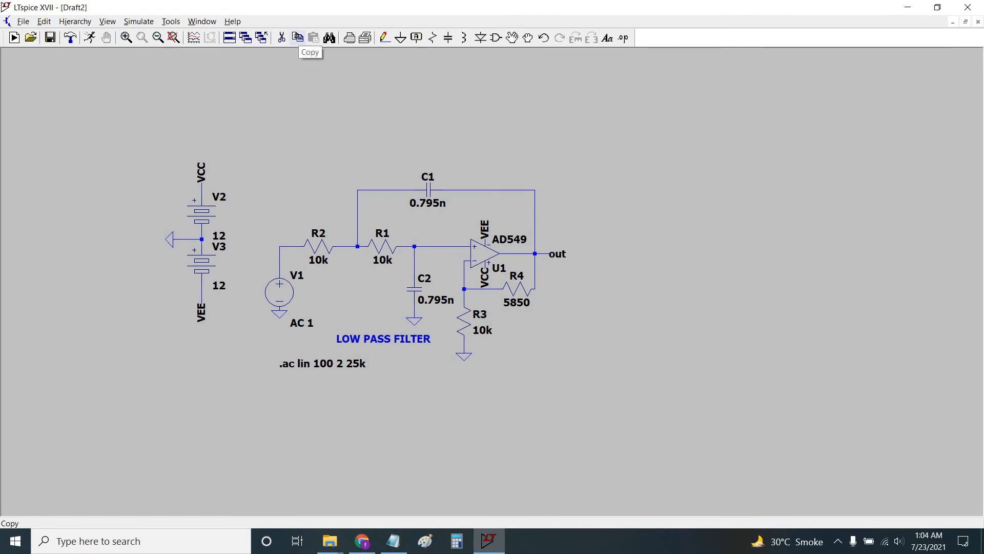
left_click(299, 38)
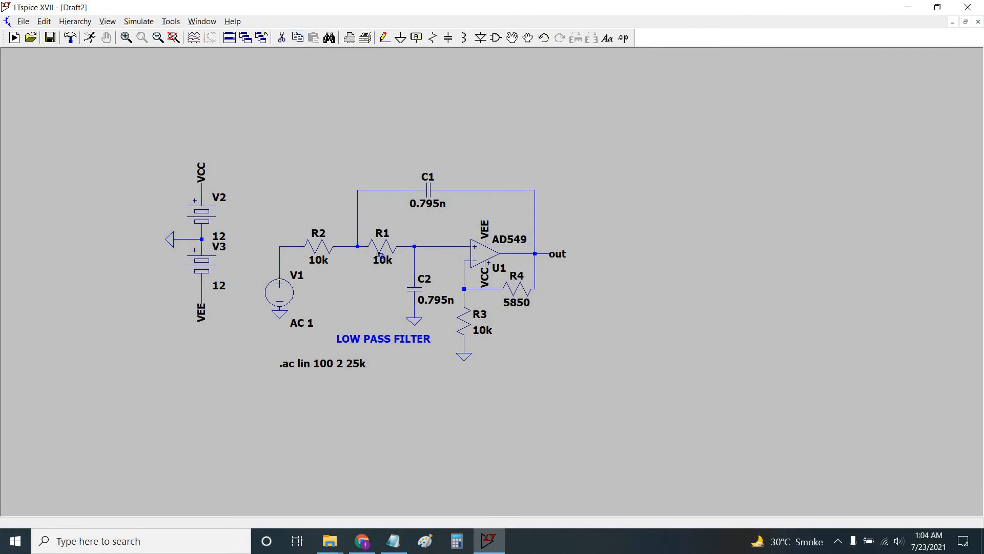
left_click_drag(614, 154, 263, 352)
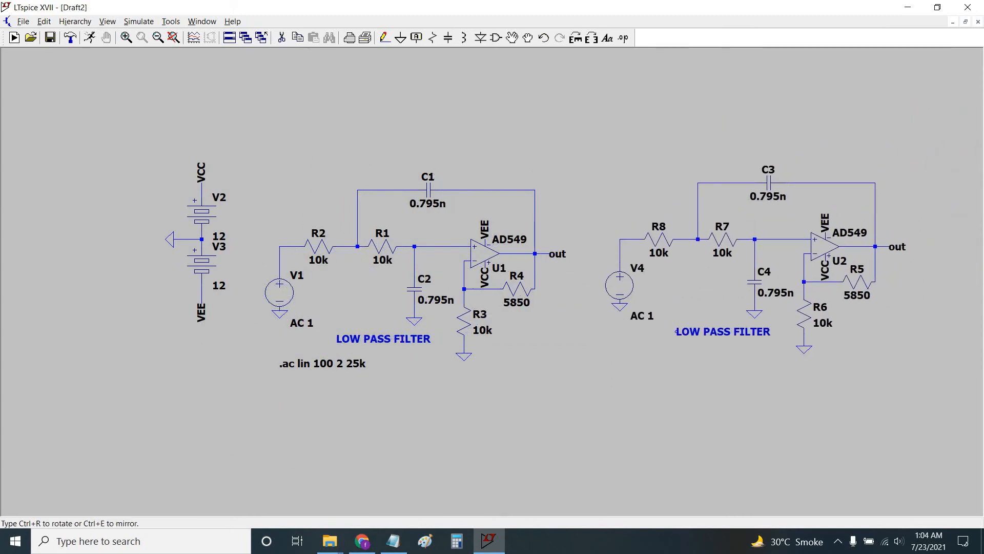
left_click(586, 379)
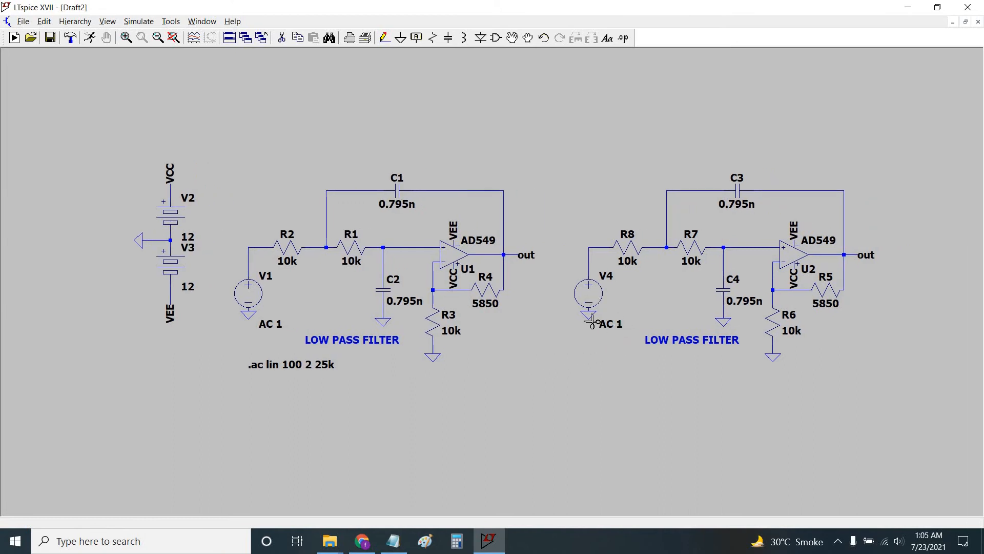
Delete the AC source V4 with its ground and input wire from the copied filter stage.
key("Delete")
left_click(588, 297)
left_click(588, 305)
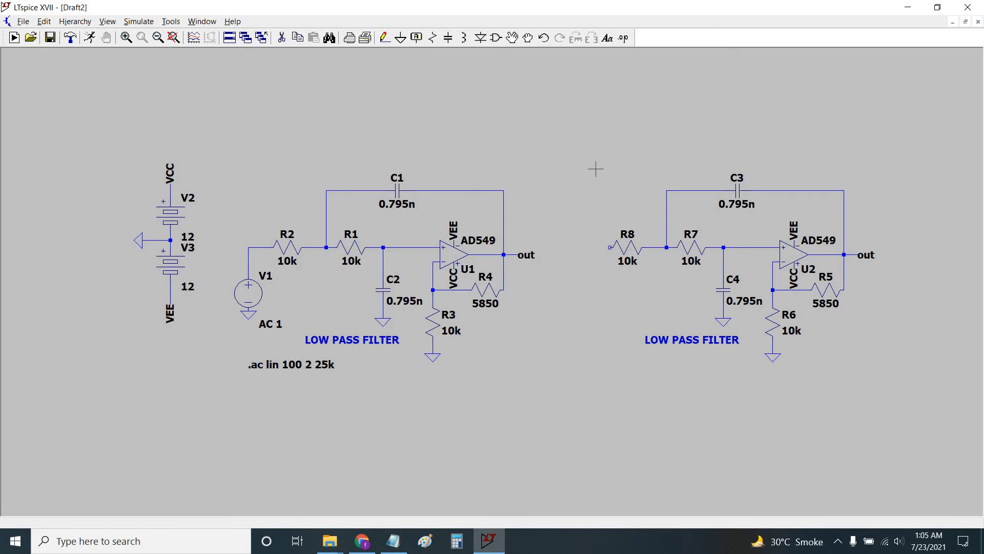
Move resistors R8 and R7 out of the copied stage into the empty area above it.
left_click_drag(584, 180, 538, 185)
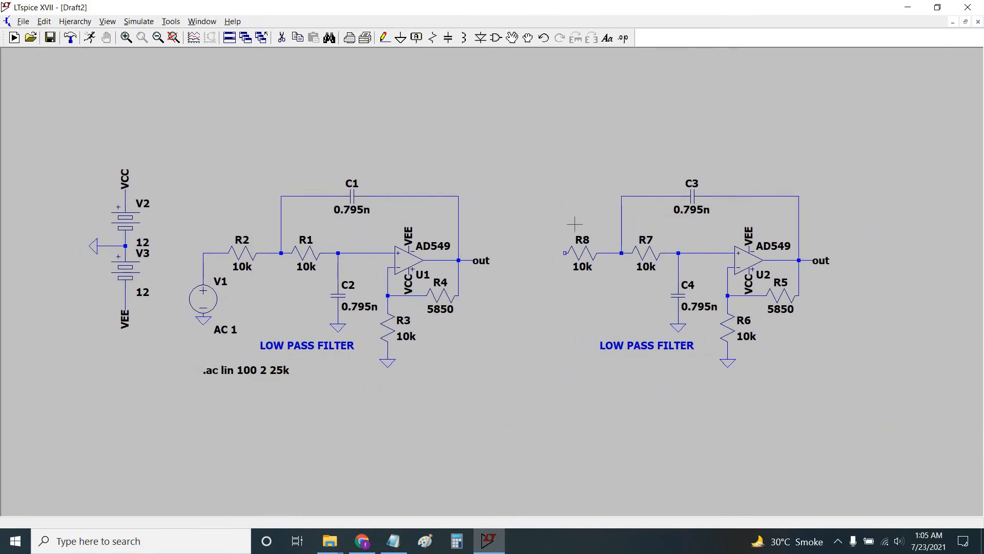
left_click(583, 253)
left_click(554, 133)
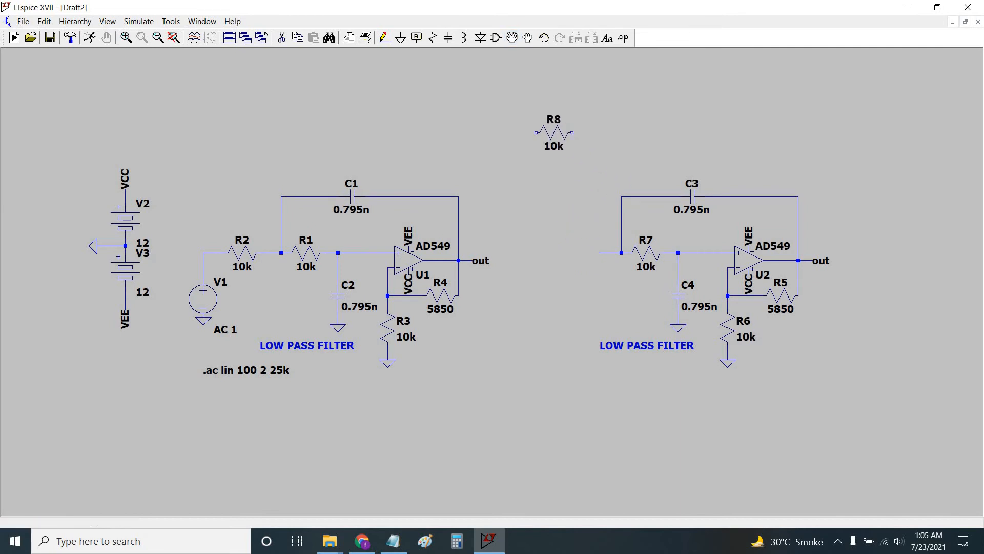
left_click(646, 254)
left_click(646, 133)
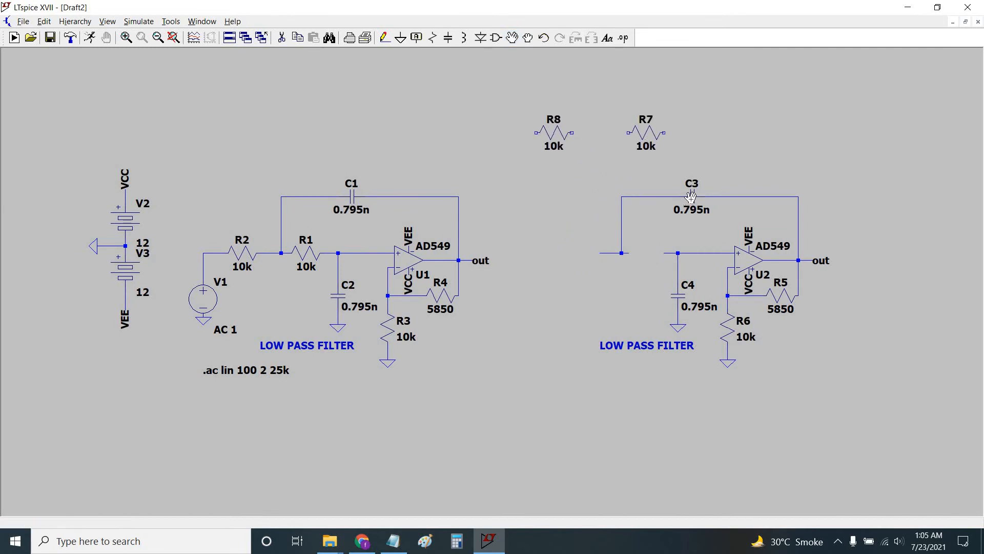
Move capacitor C3 to R8's former input position and place C4, rotated horizontally, in R7's former position.
left_click(693, 198)
left_click(586, 253)
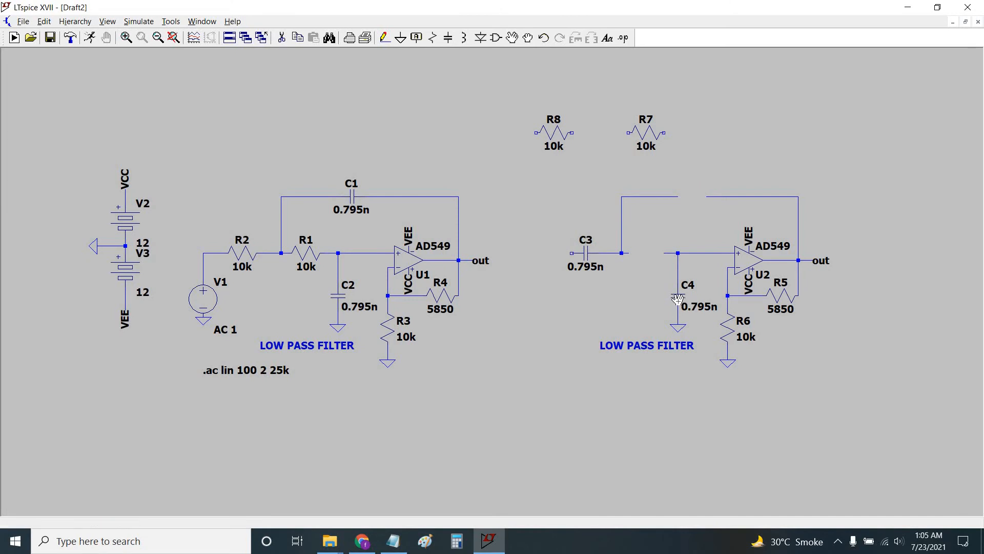
left_click(678, 297)
key("ctrl+r")
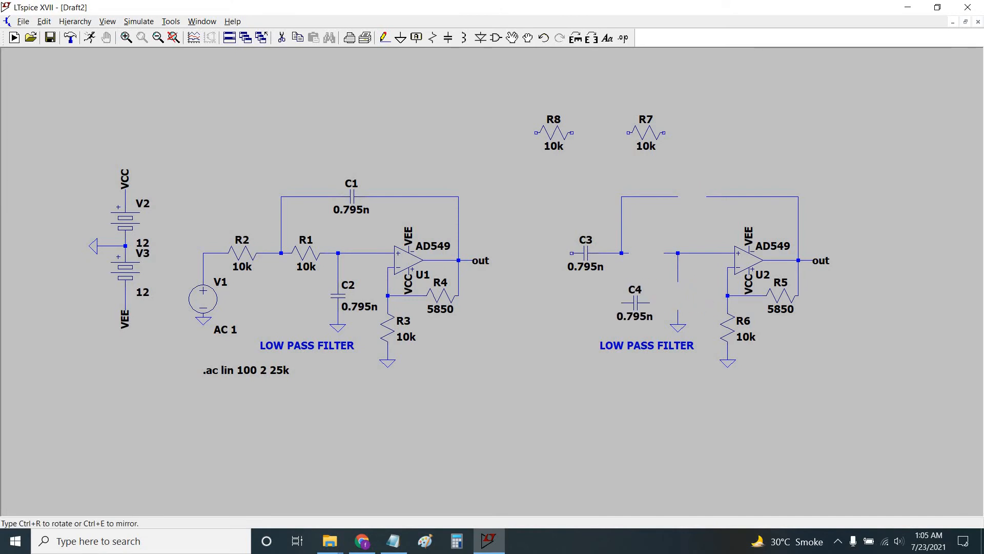
left_click(649, 253)
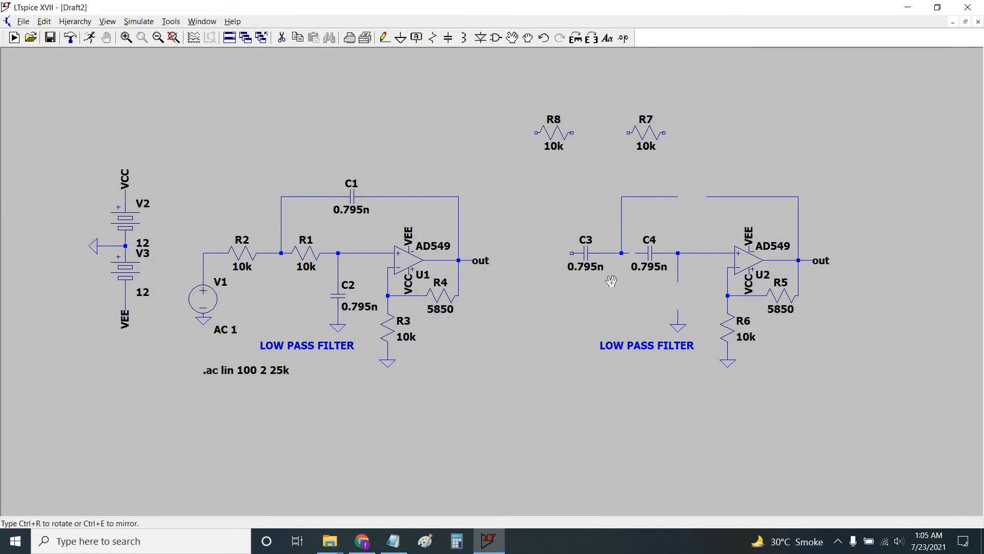
key("Escape")
Wire C4's input side to the junction with C3.
left_click(384, 37)
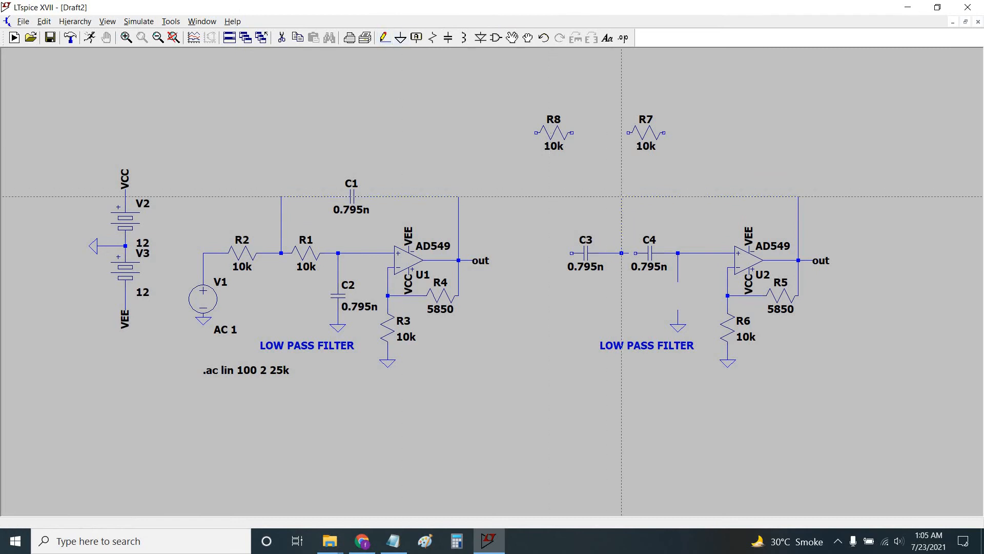
left_click(636, 253)
left_click(622, 253)
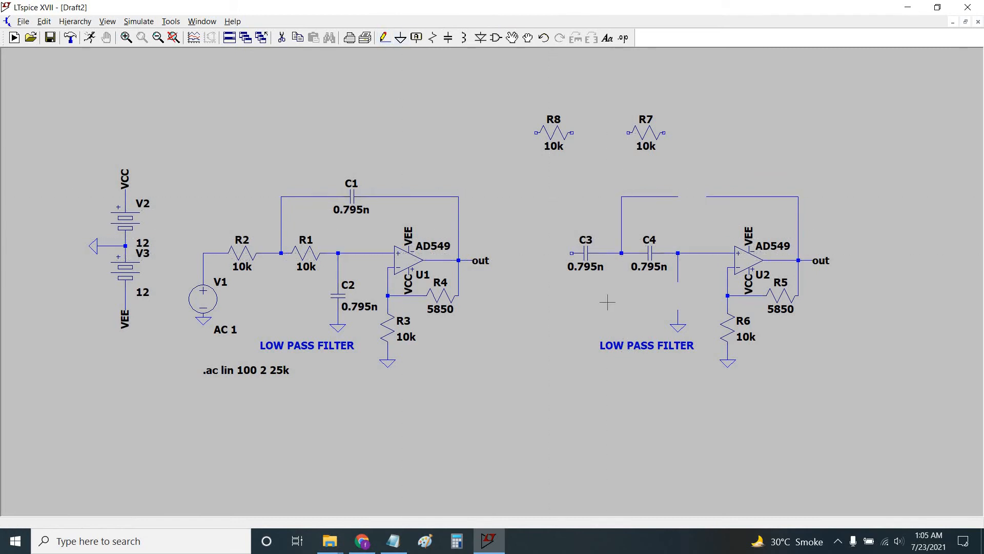
key("Escape")
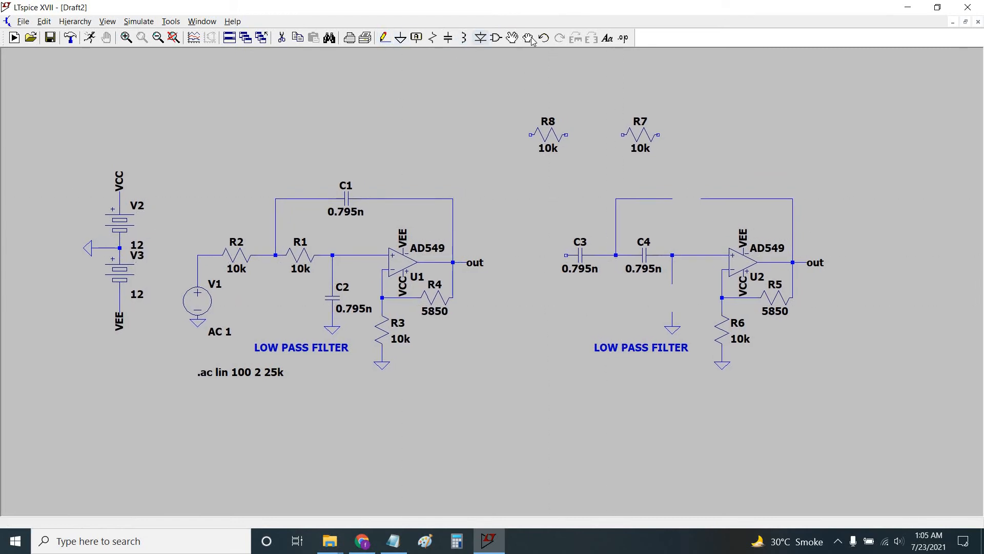
left_click(528, 38)
left_click(632, 147)
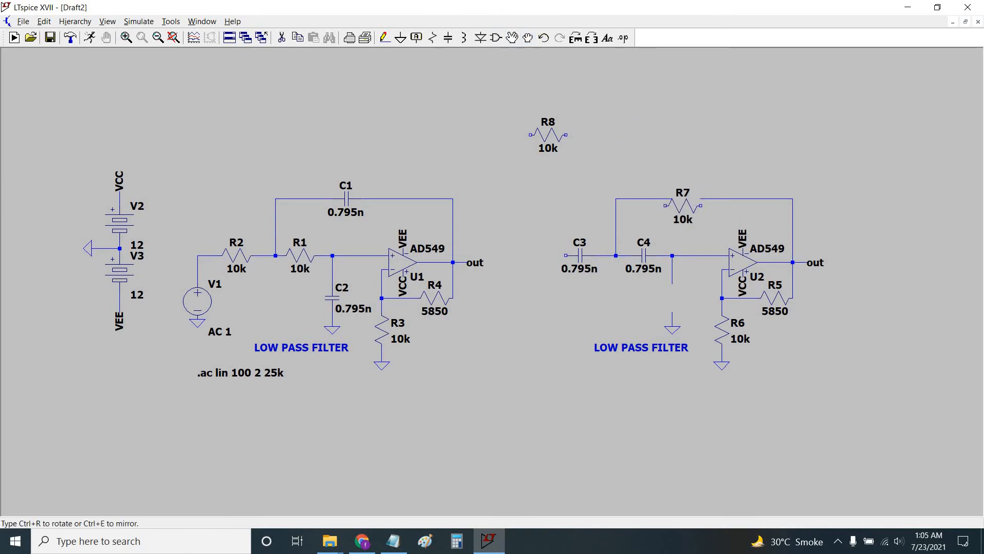
key("Escape")
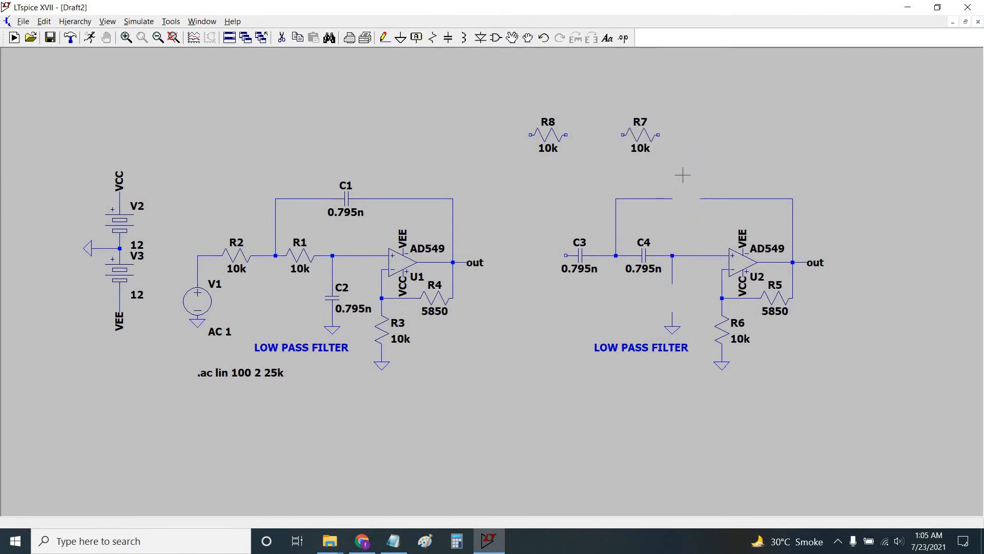
Remove the wire piece beside the feedback gap, place R7 in the gap, and wire it to the C3–C4 branch.
left_click(673, 198)
key("F8")
left_click(641, 137)
left_click(683, 199)
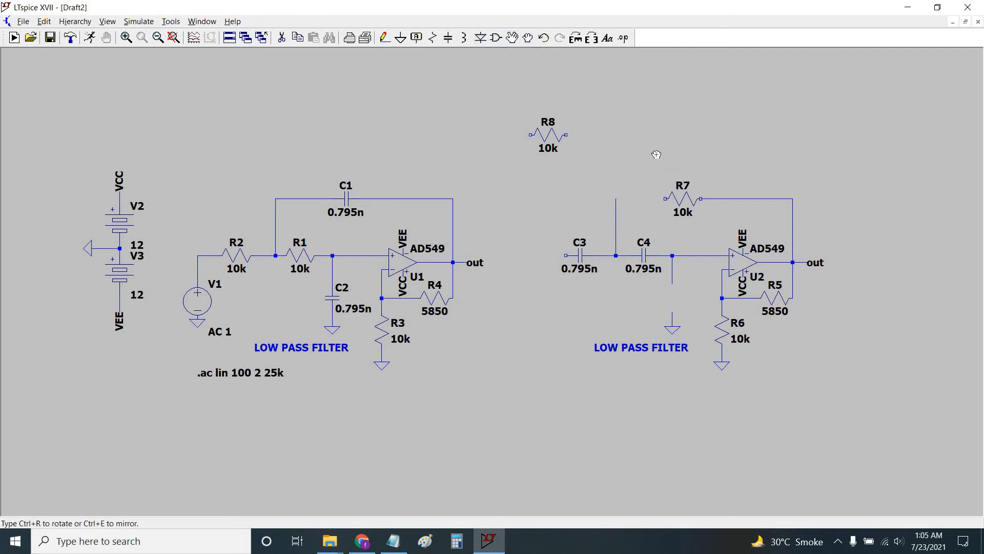
left_click(385, 38)
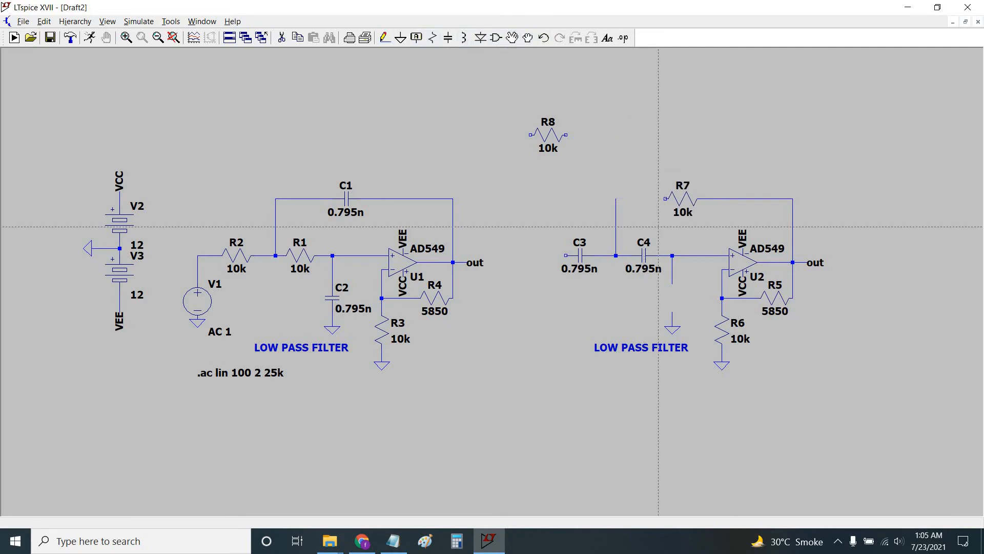
left_click(615, 199)
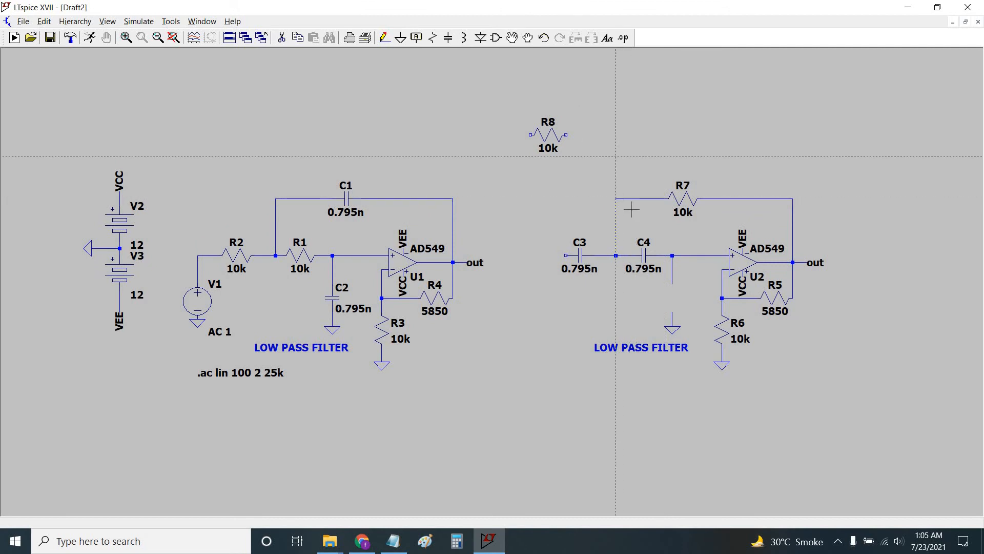
key("Escape")
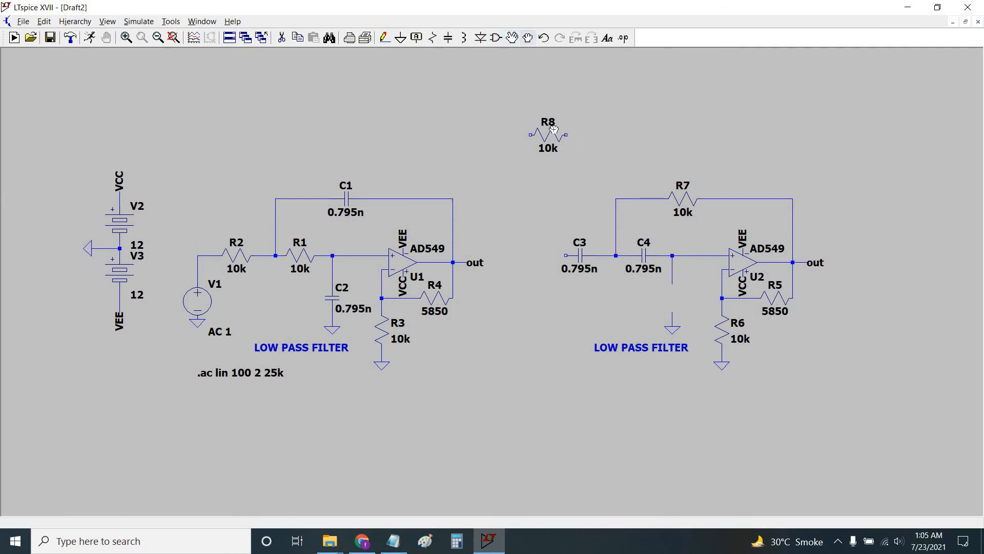
left_click(530, 39)
left_click(548, 135)
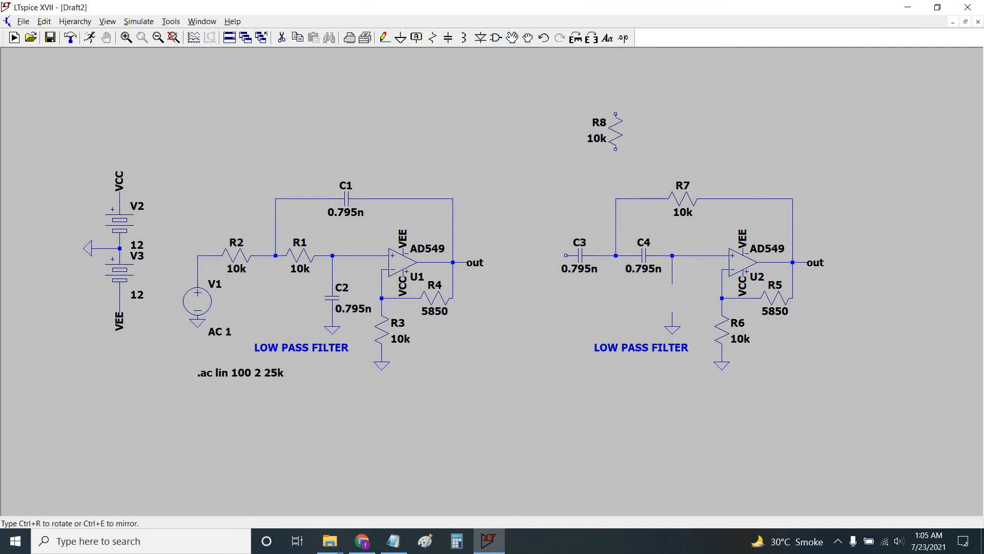
key("ctrl+r")
key("Escape")
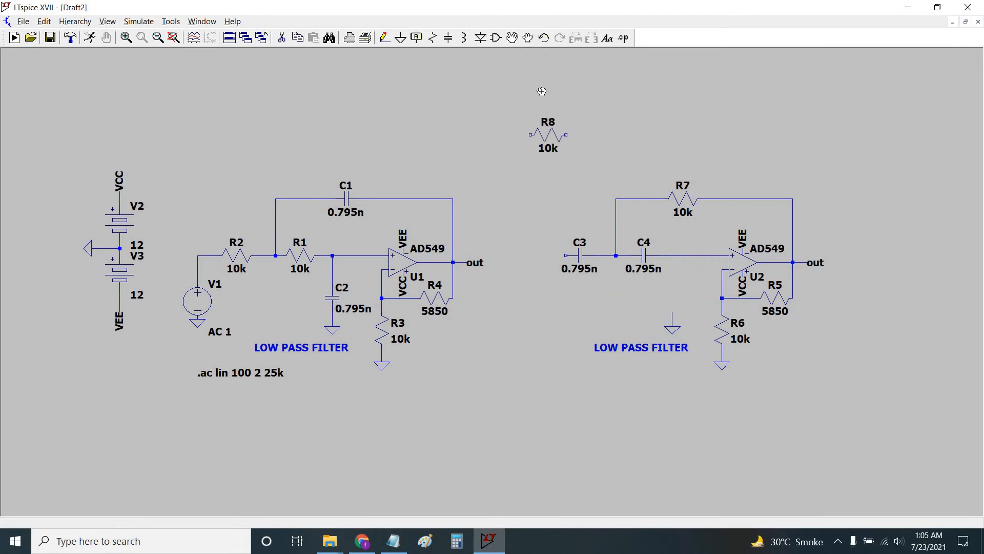
Rotate R8 to vertical, place it on the ground below U2's non-inverting input line, and wire it to that line.
left_click(530, 37)
left_click(549, 135)
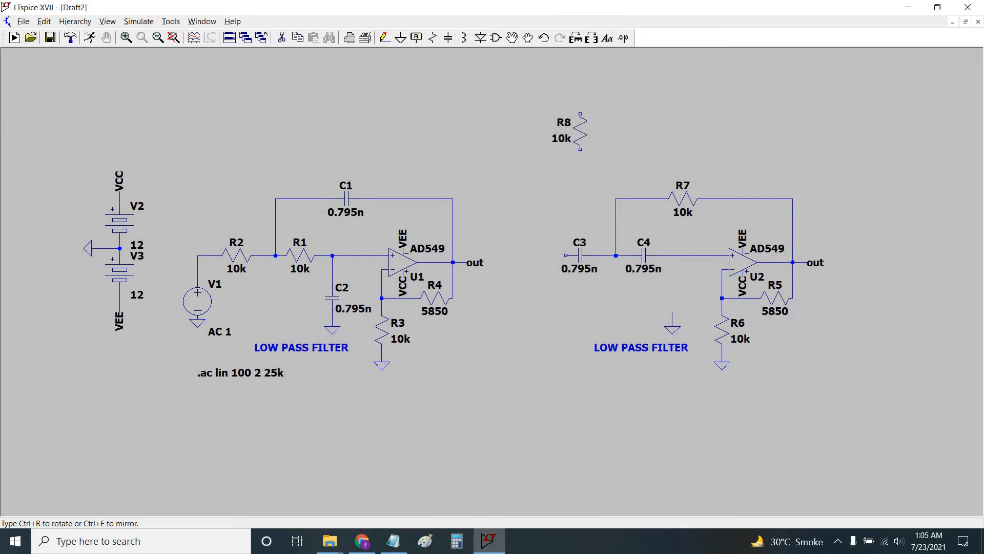
key("ctrl+r")
left_click(672, 297)
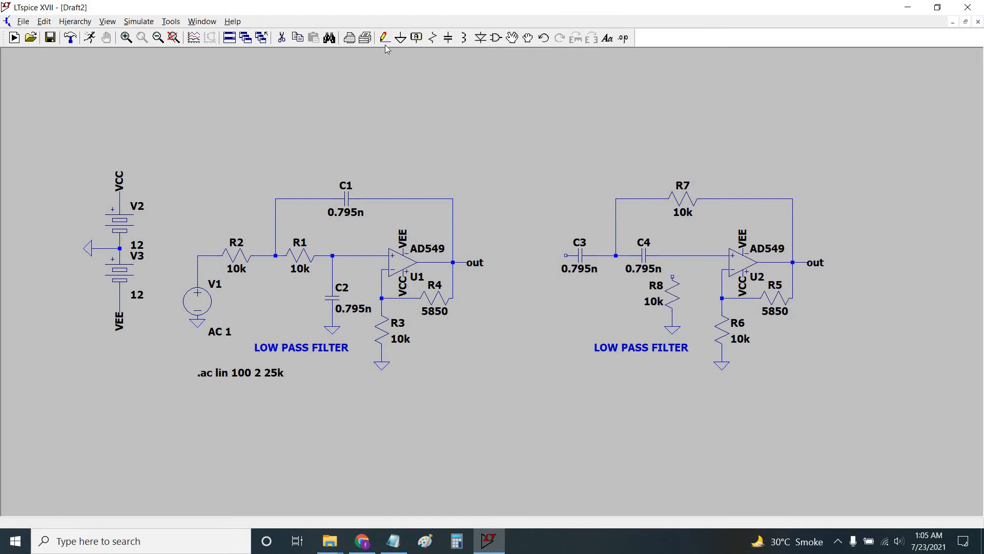
left_click(673, 276)
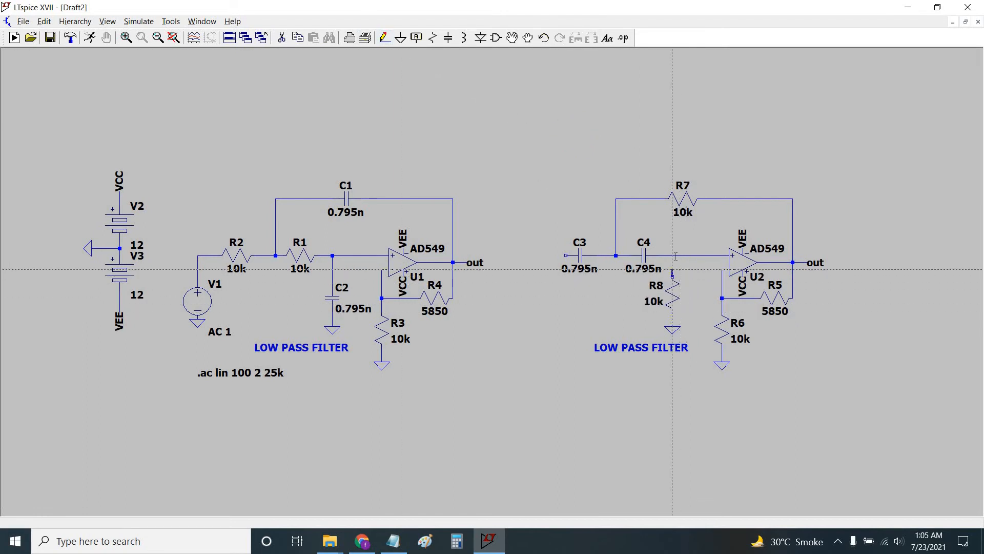
left_click(672, 255)
key("Escape")
Change the copied stage's comment text to "HIGH PASS FILTER".
right_click(636, 347)
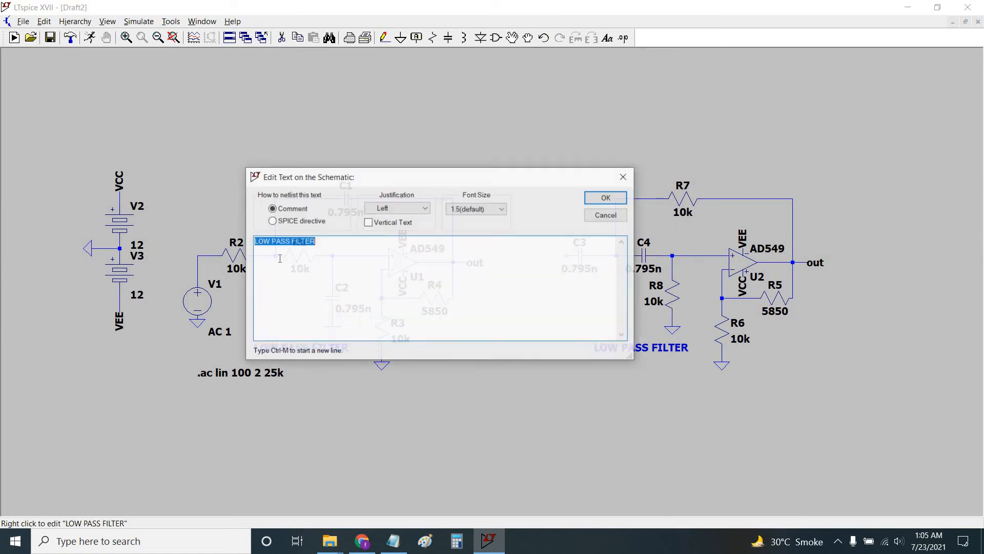
double_click(257, 240)
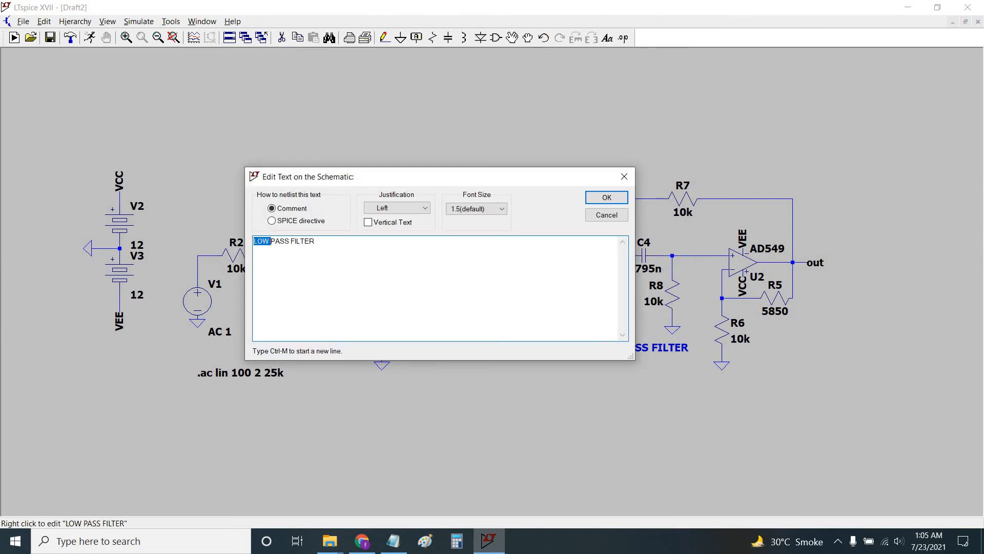
type("HIGH")
key("Return")
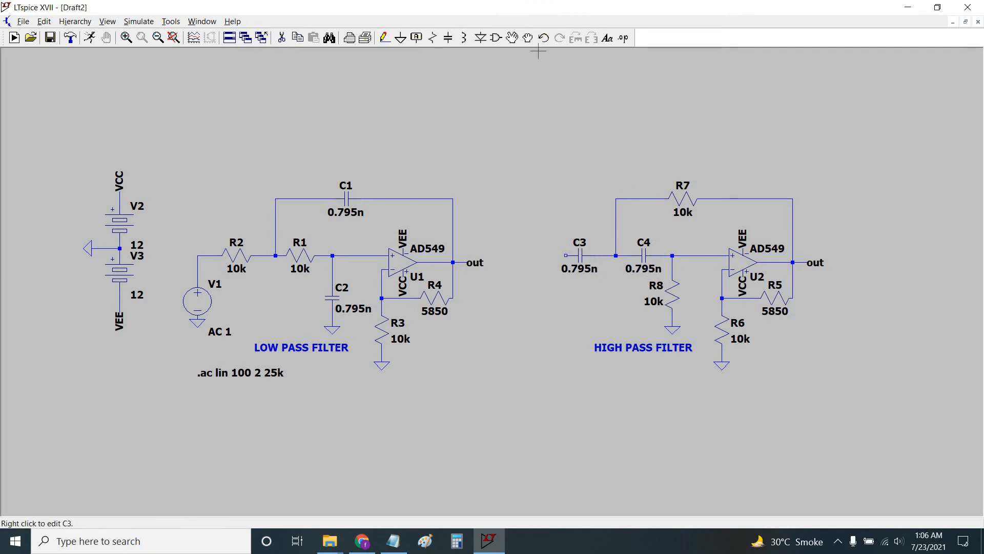
Move the whole high pass stage so that C3's input connects to the low pass filter's output.
left_click_drag(524, 165, 513, 160)
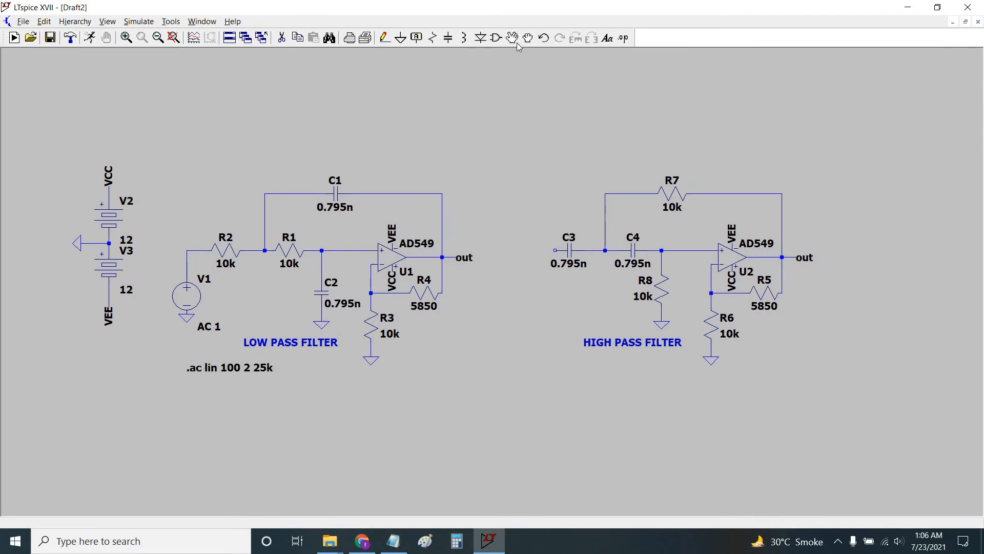
left_click_drag(496, 300, 540, 381)
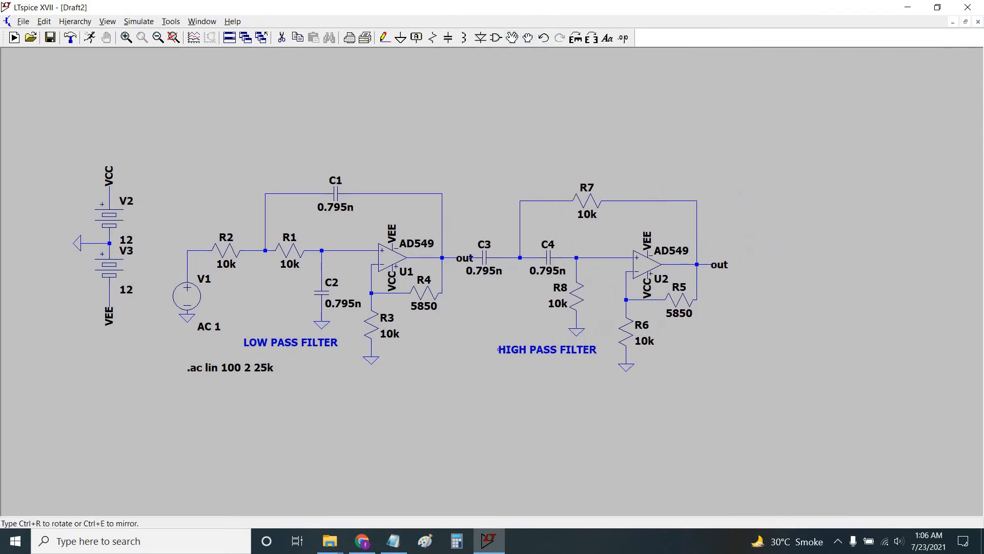
left_click(484, 350)
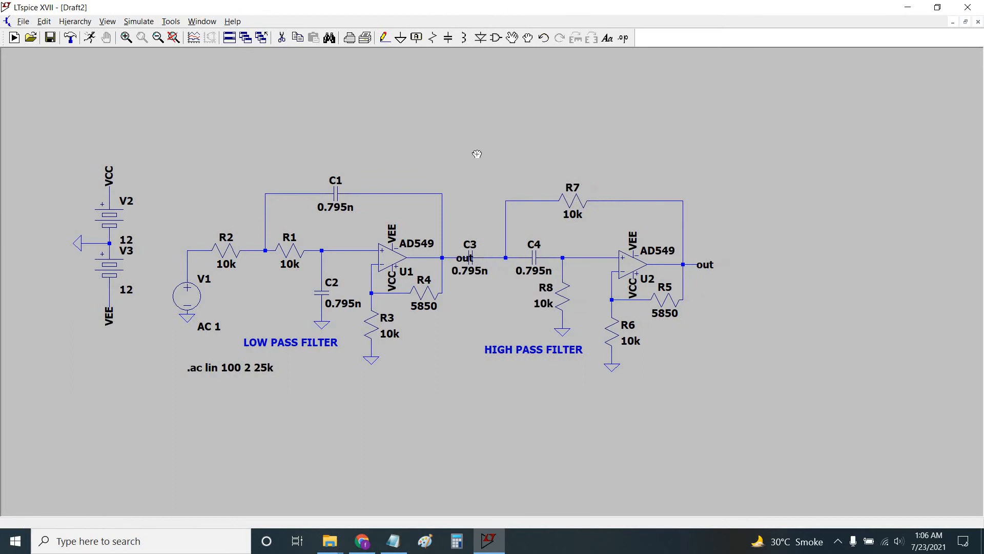
Move the low pass stage's out label off C3 into the empty area above the connection.
left_click(465, 258)
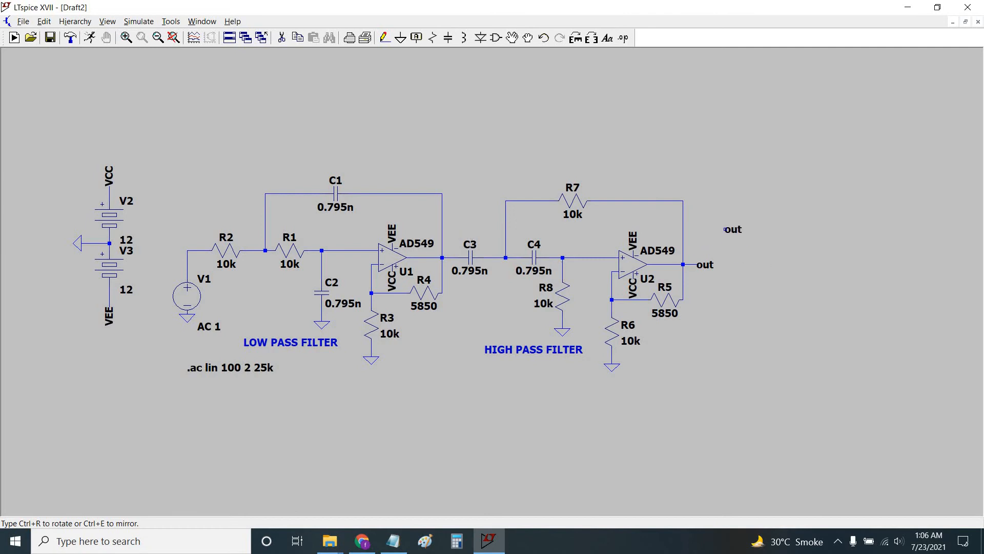
key("Escape")
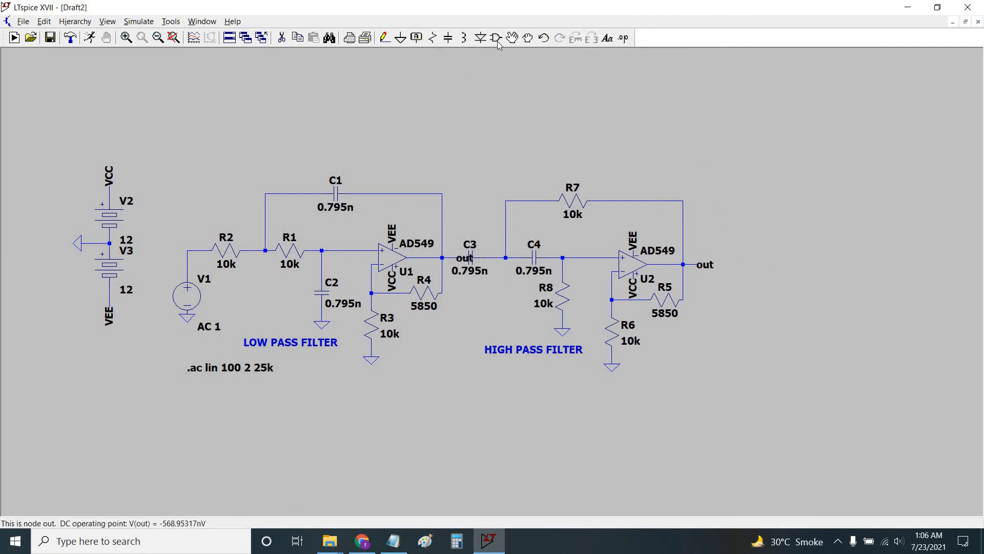
left_click(465, 258)
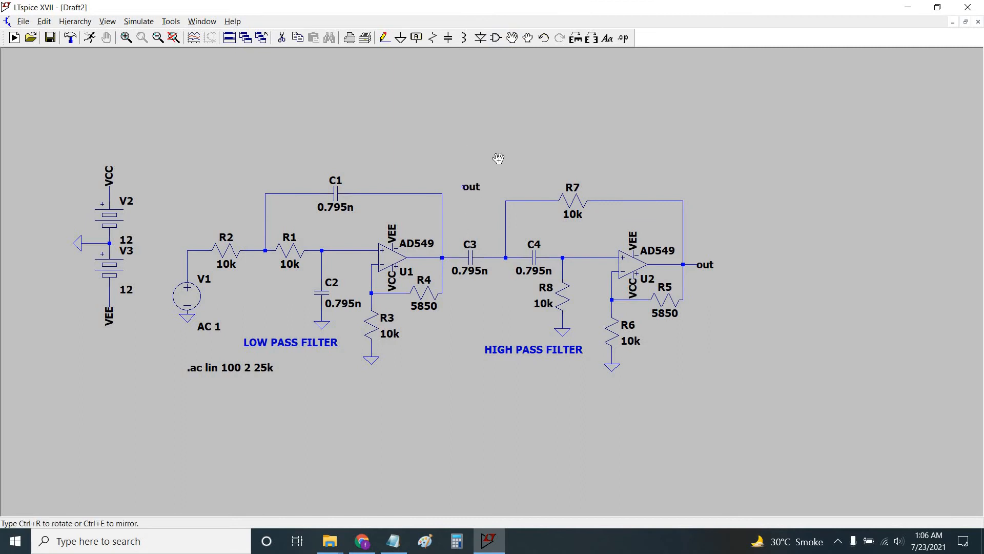
Delete the low pass stage's leftover out label from the empty area above the connection.
left_click(466, 149)
key("Delete")
left_click(494, 152)
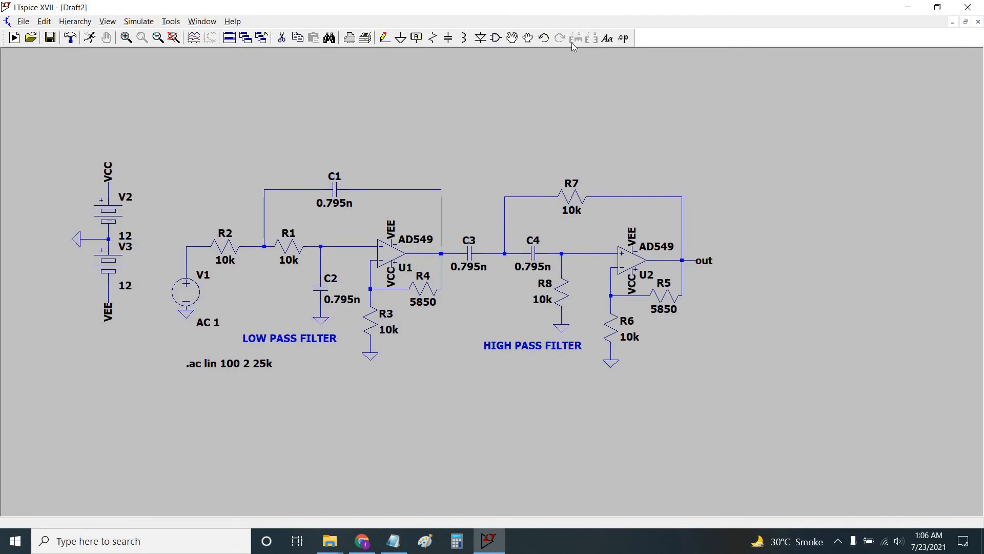
Shift the whole high pass stage slightly farther from the low pass stage, keeping the wire between them attached.
left_click(528, 38)
left_click_drag(747, 371, 534, 236)
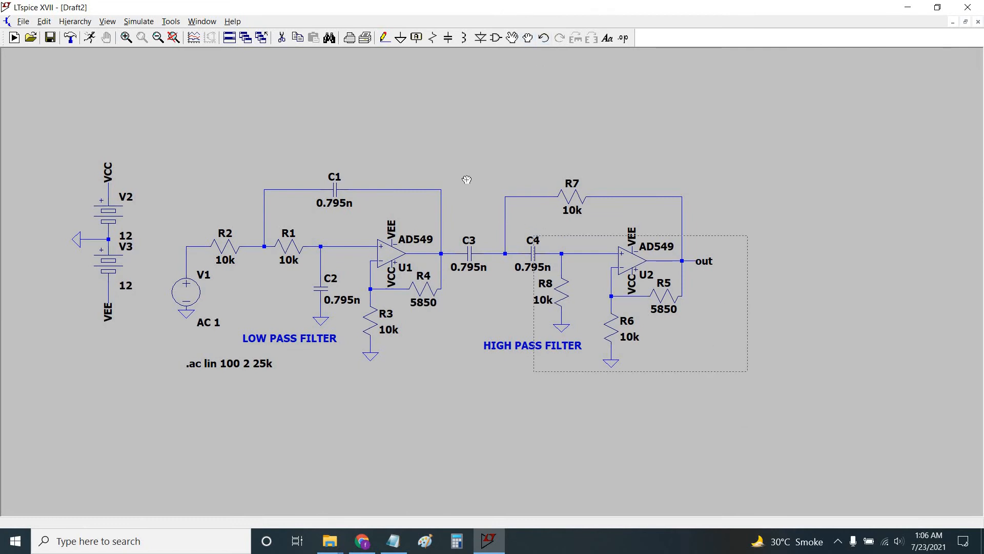
left_click_drag(467, 180, 449, 169)
left_click(464, 170)
key("Escape")
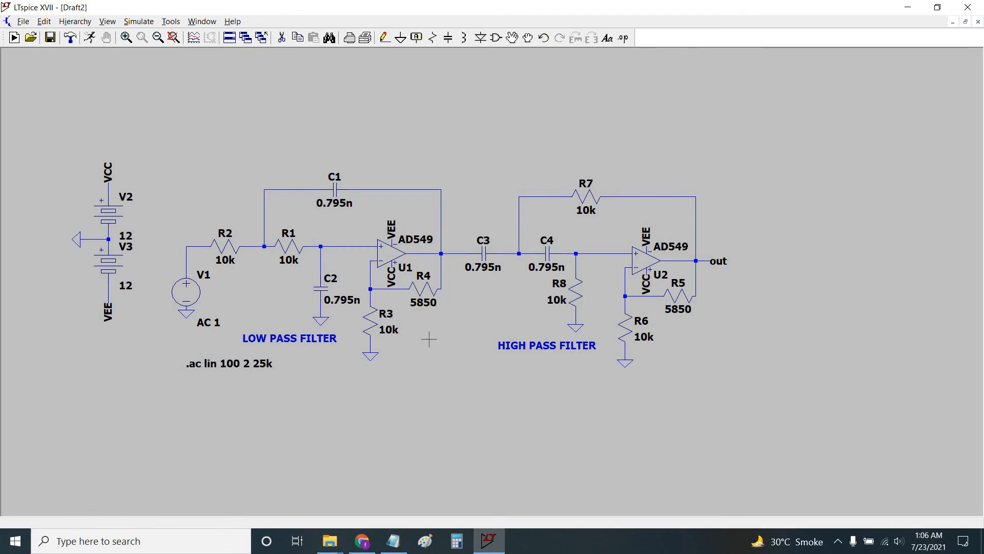
left_click_drag(437, 394, 451, 400)
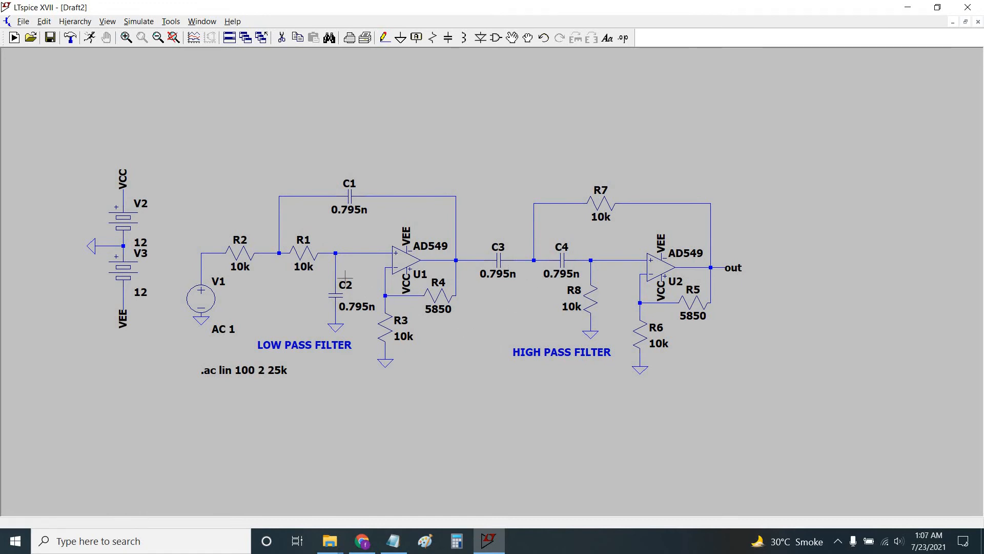
left_click_drag(514, 327, 506, 328)
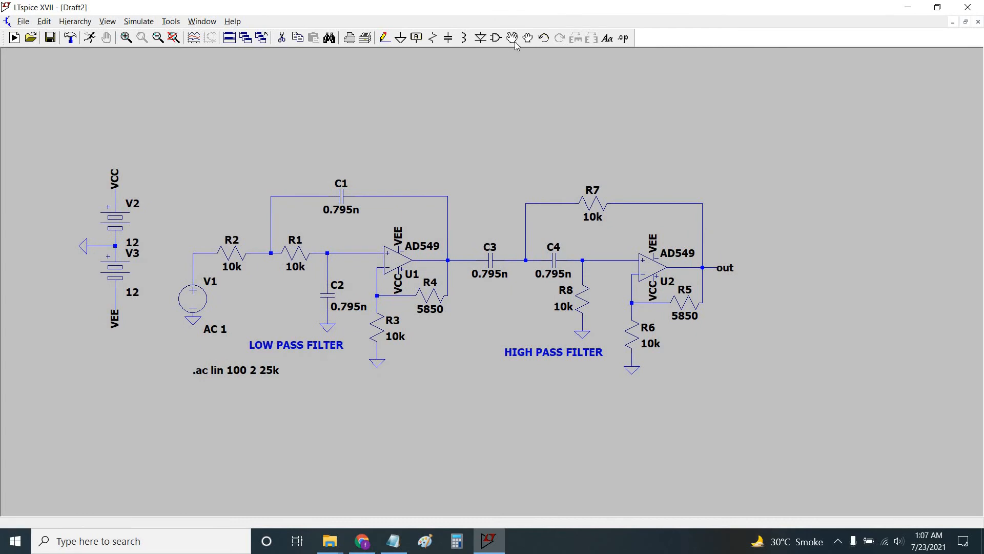
Add the text "20Hz" below the HIGH PASS FILTER title and make it a comment.
left_click(624, 39)
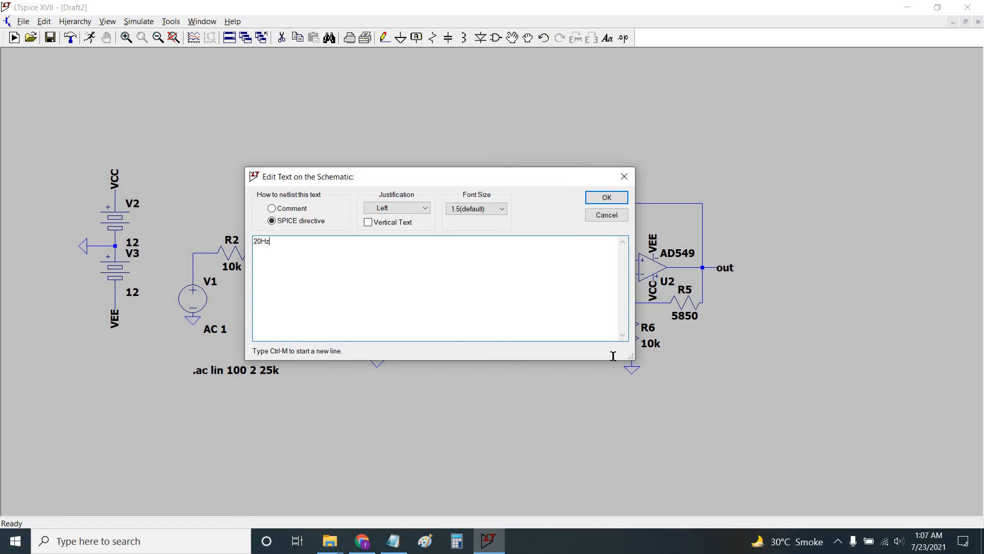
key("Return")
left_click(568, 369)
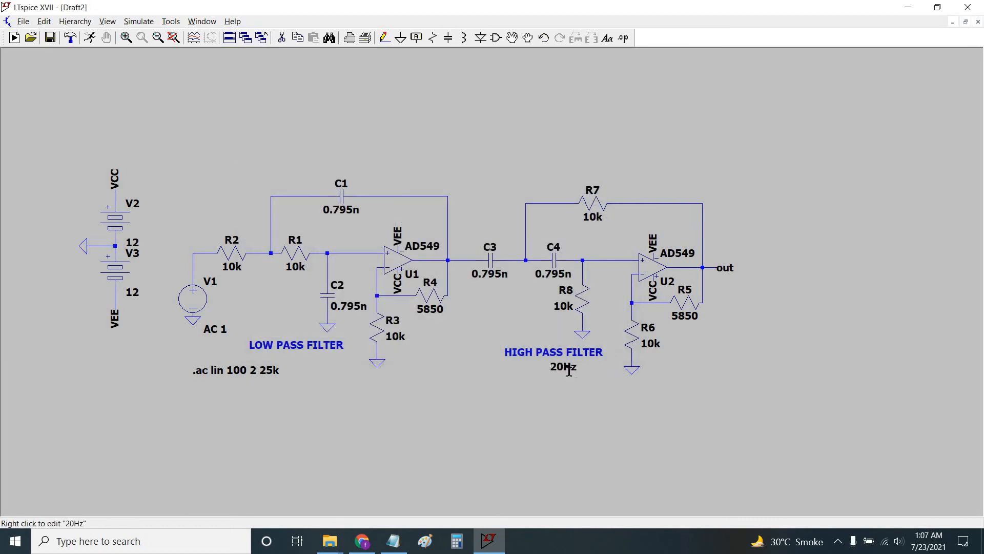
right_click(569, 369)
key("ctrl+c")
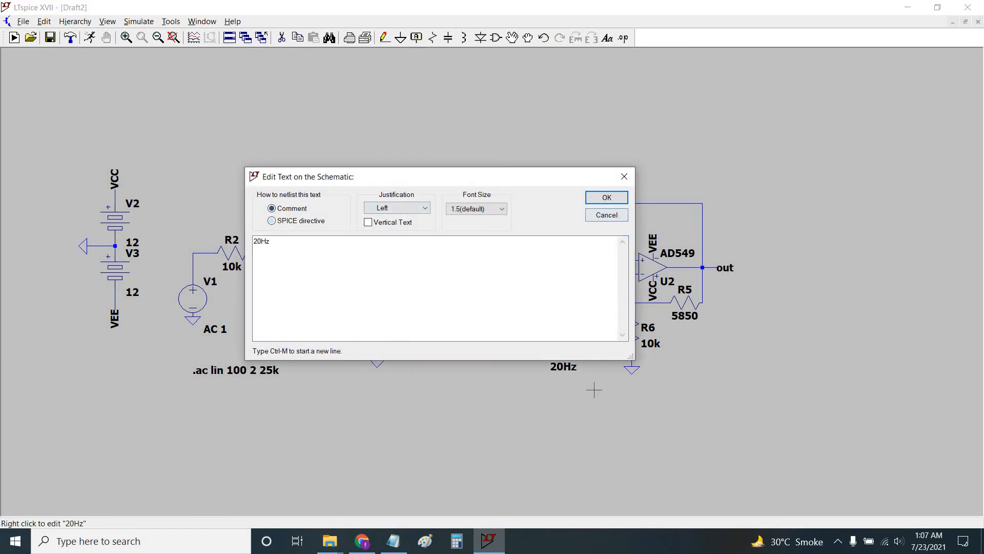
key("Return")
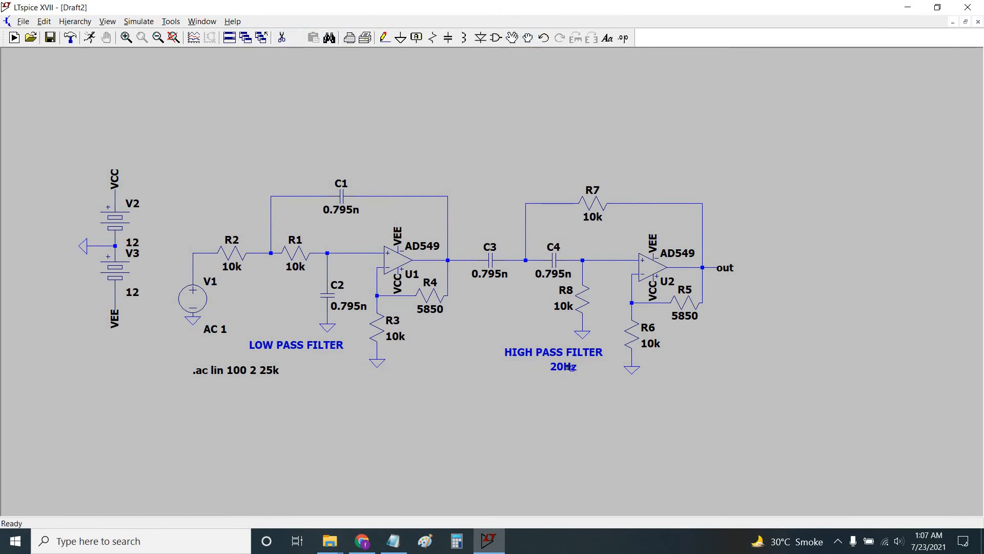
Duplicate the 20Hz comment below the LOW PASS FILTER title and change the copy to "20KHz".
left_click(314, 37)
left_click(304, 359)
right_click(304, 359)
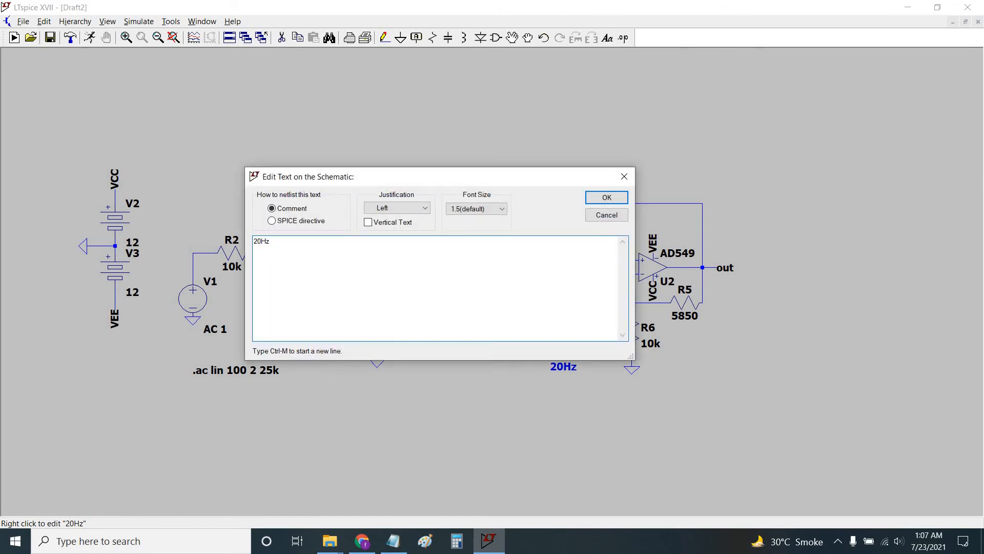
type("K")
key("Return")
left_click_drag(441, 374, 447, 373)
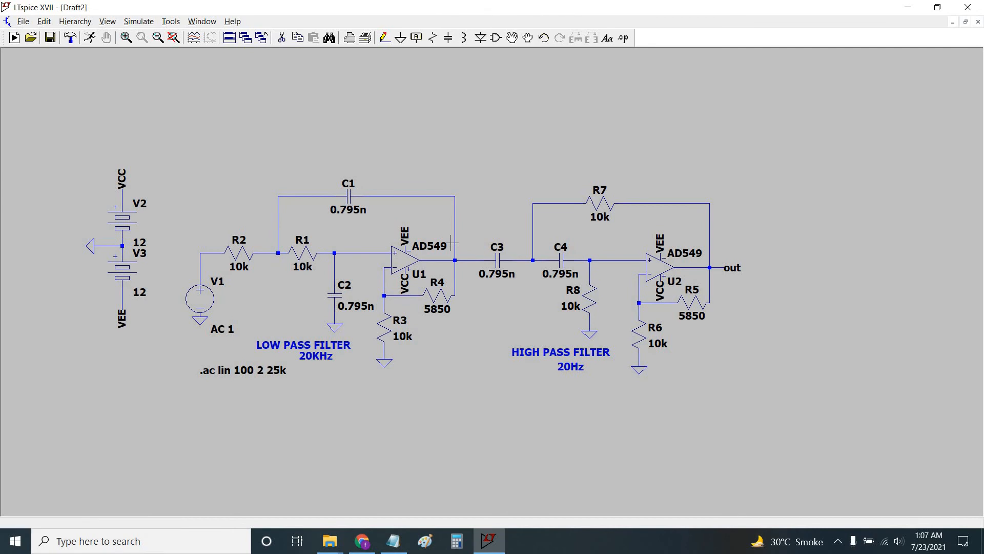
left_click_drag(495, 389, 490, 392)
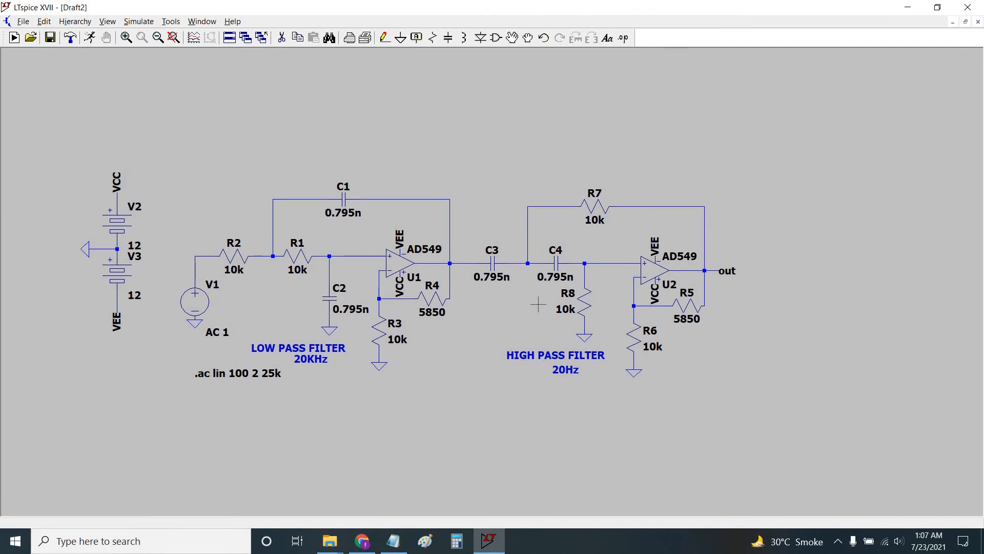
Switch to Notepad and write "Fc = 1/2*pi*R*C" and "20 = 1/2*pi*R*C" in a blank note.
left_click(392, 543)
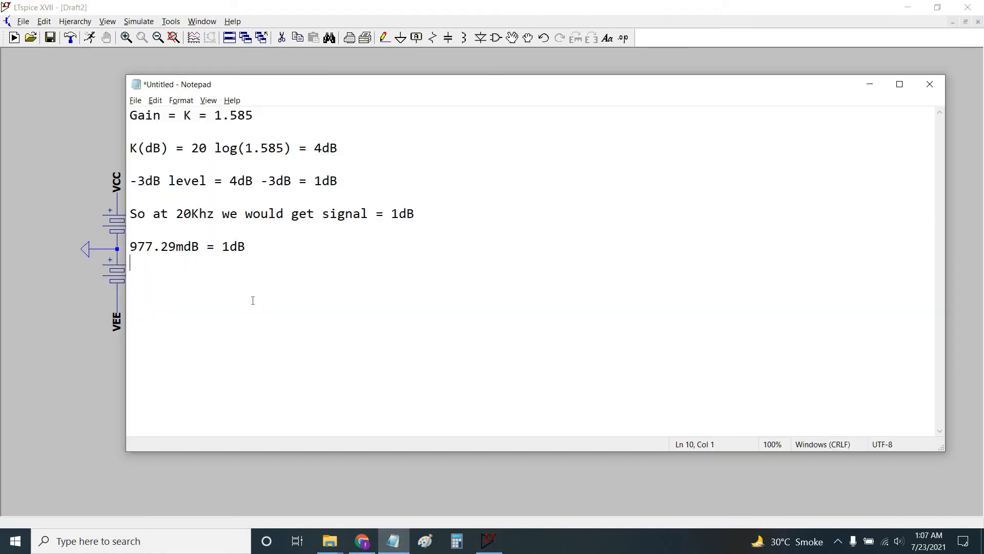
key("alt+Tab")
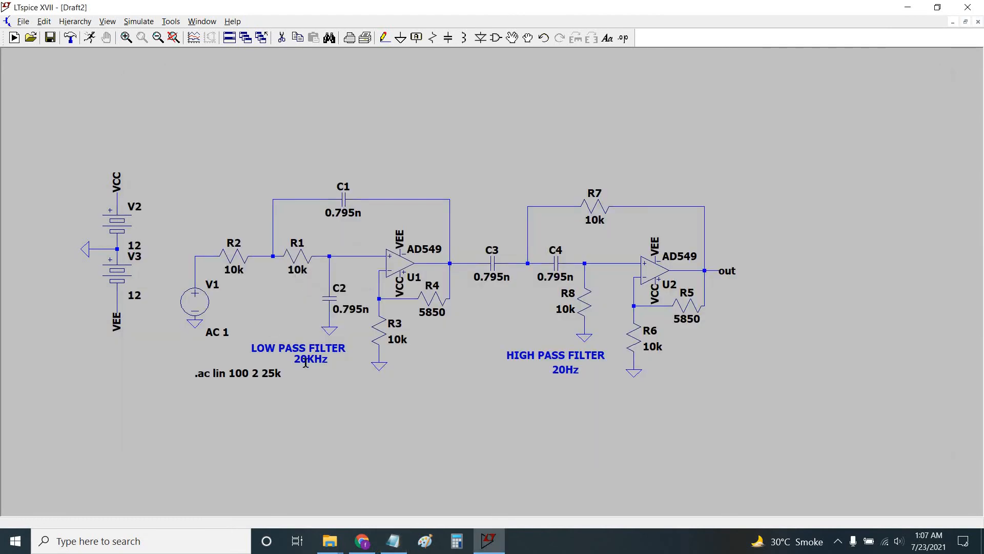
key("alt+Tab")
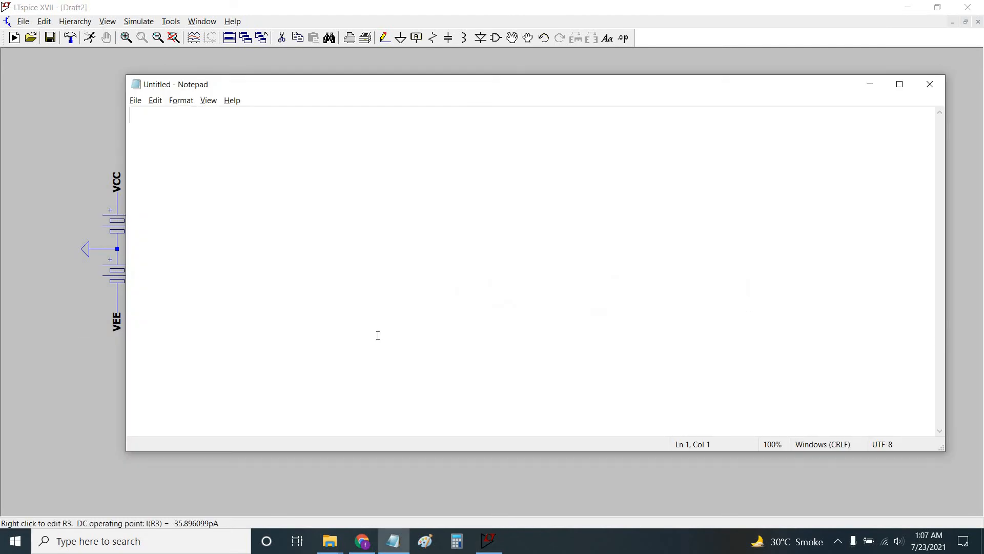
type("Fc = 1/2*pi*R*C")
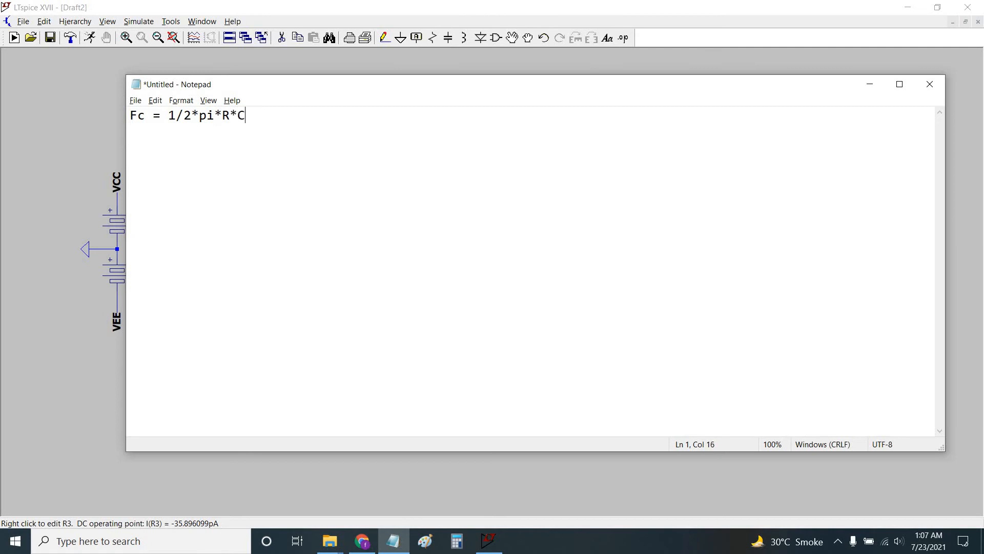
type("0 = 1/2*pi*R*C  ")
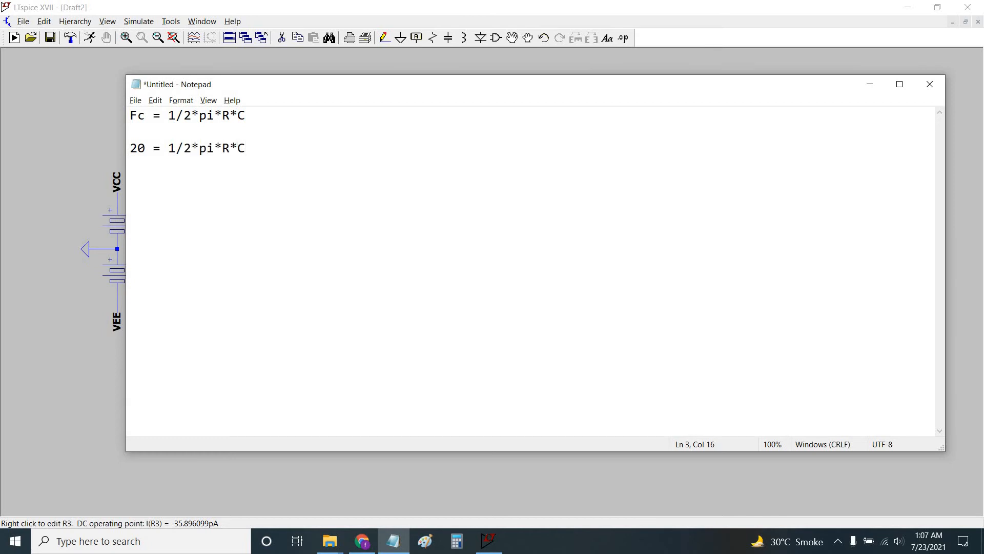
Add the lines "Let again assume R = 10K" and "C = 1/2*pi*10K*20" to the note.
type("Let again assume")
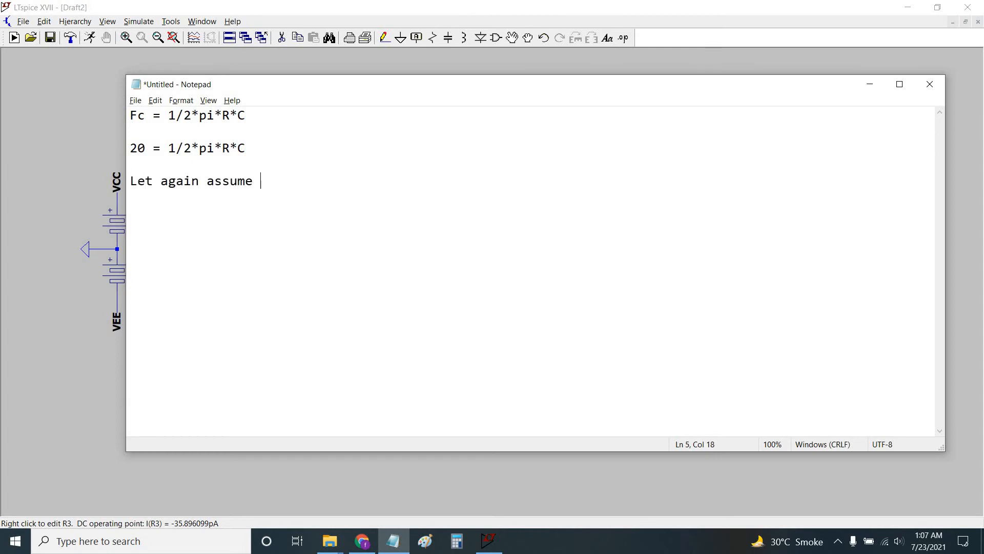
type(" R = 10")
type("pi*")
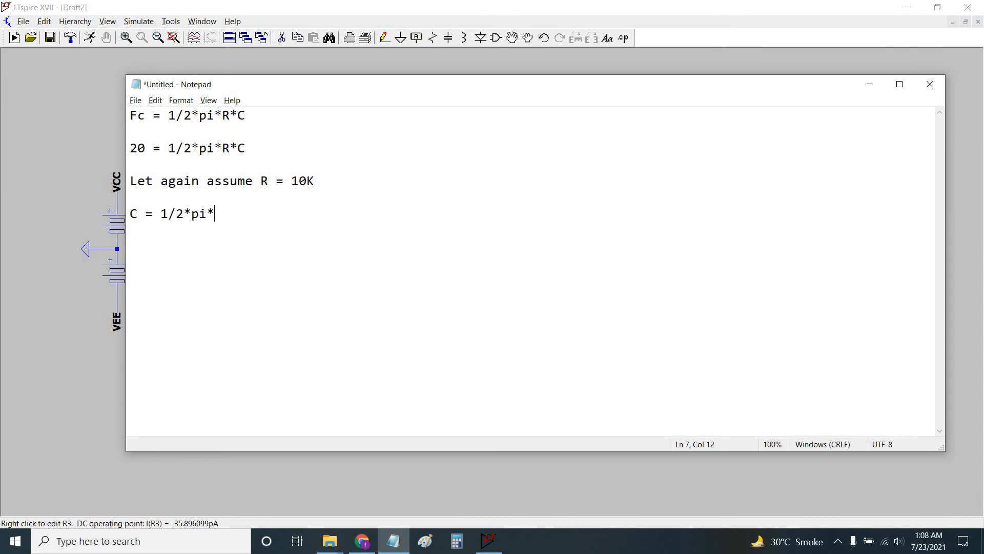
type("10K*20")
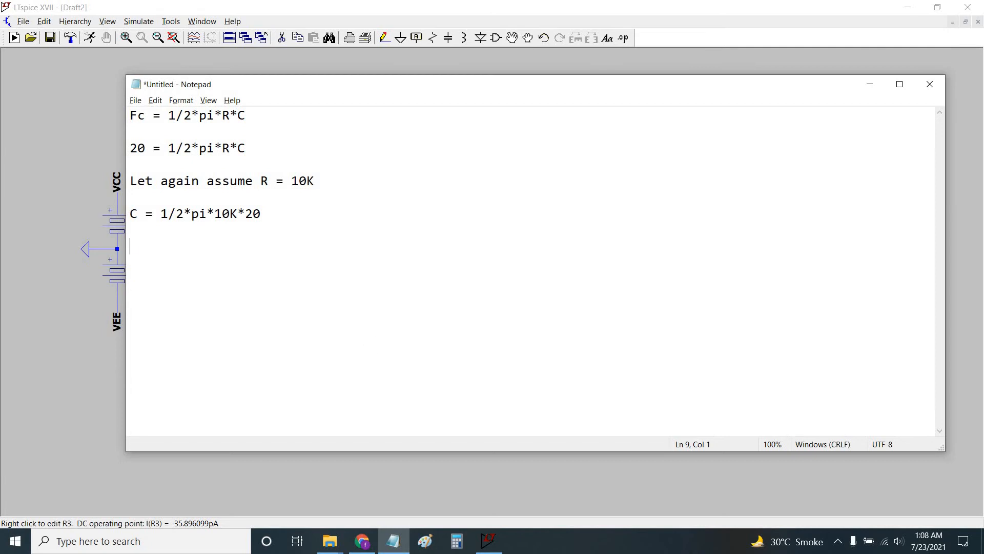
Write the result "C = 0.795uF" below the calculation and highlight the assumed 10K resistance.
type("0.795uF")
key("shift+Left")
key("shift+Left")
key("shift+Left")
key("shift+Left")
key("shift+Left")
key("shift+Left")
key("shift+Left")
key("shift+Left")
key("shift+Left")
key("shift+Left")
key("shift+Left")
left_click(231, 240)
double_click(295, 181)
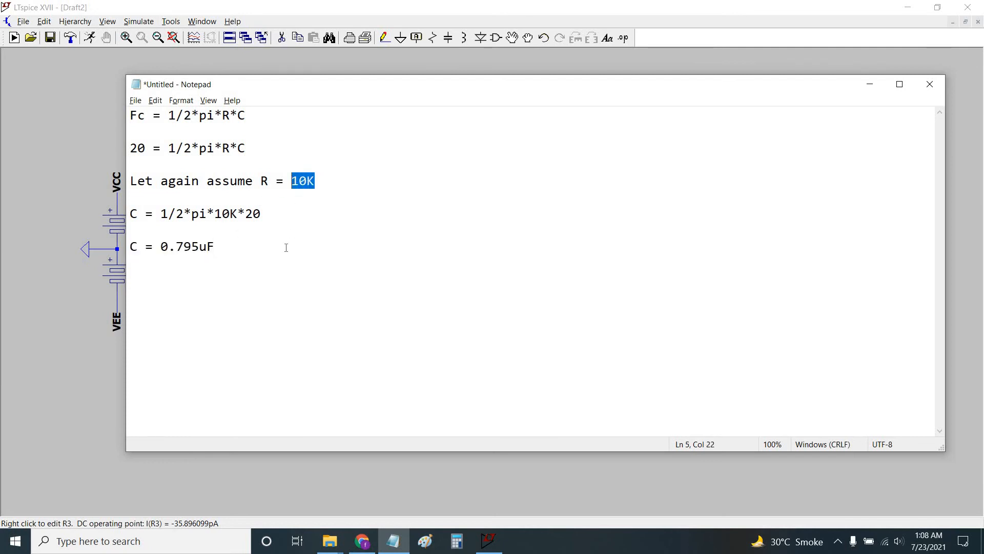
Return to LTspice and set C3's capacitance to 0.795u.
key("alt+Tab")
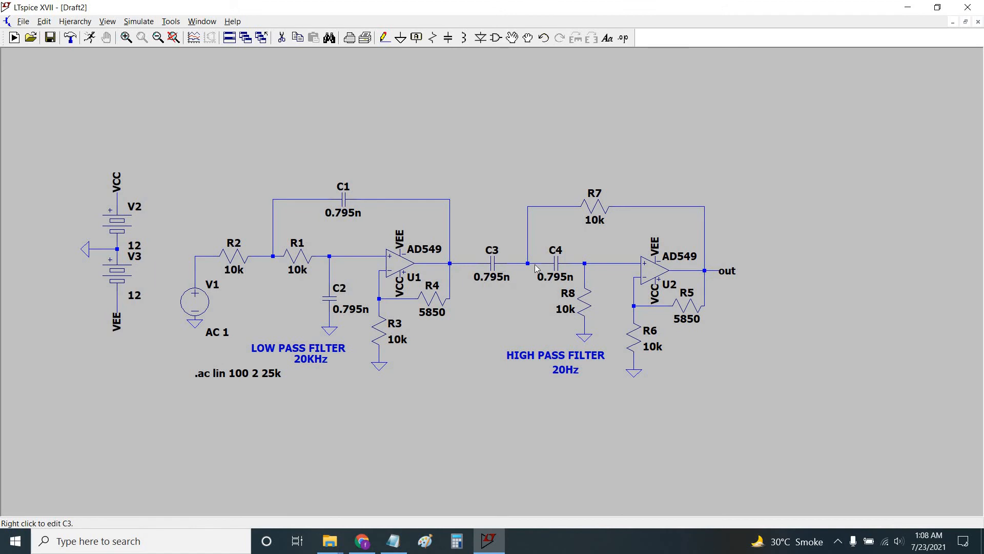
right_click(500, 266)
key("End")
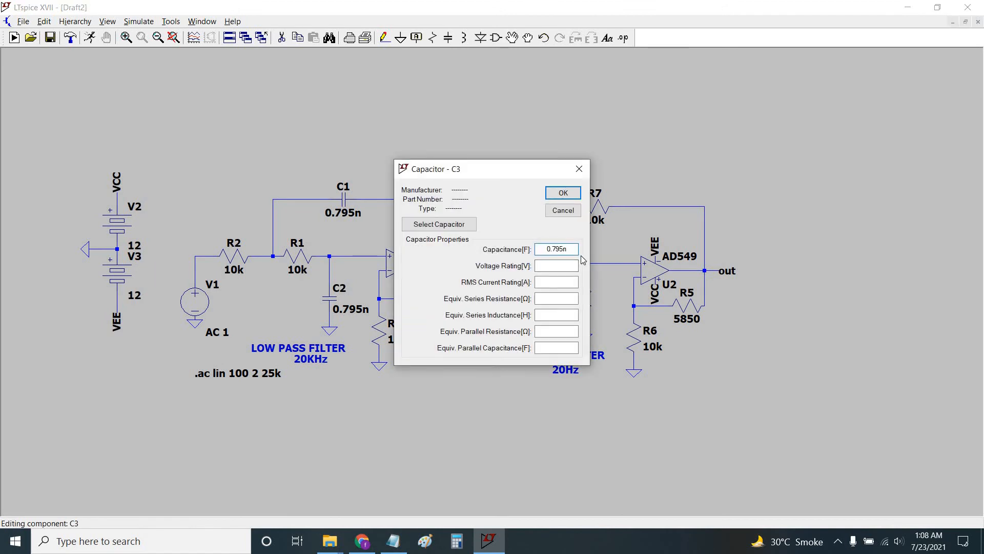
key("BackSpace")
type("u")
key("Return")
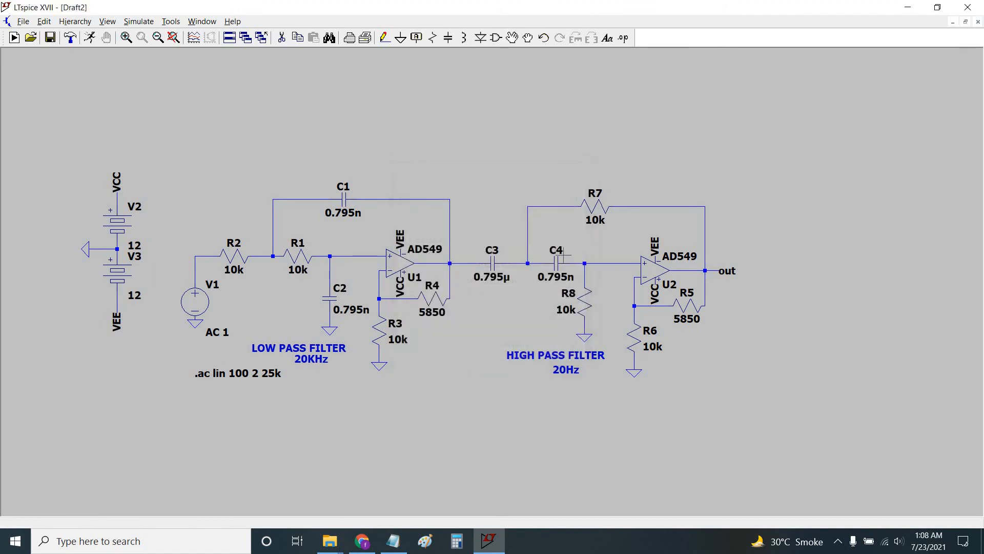
Set C4's capacitance to 0.795u.
right_click(571, 251)
key("End")
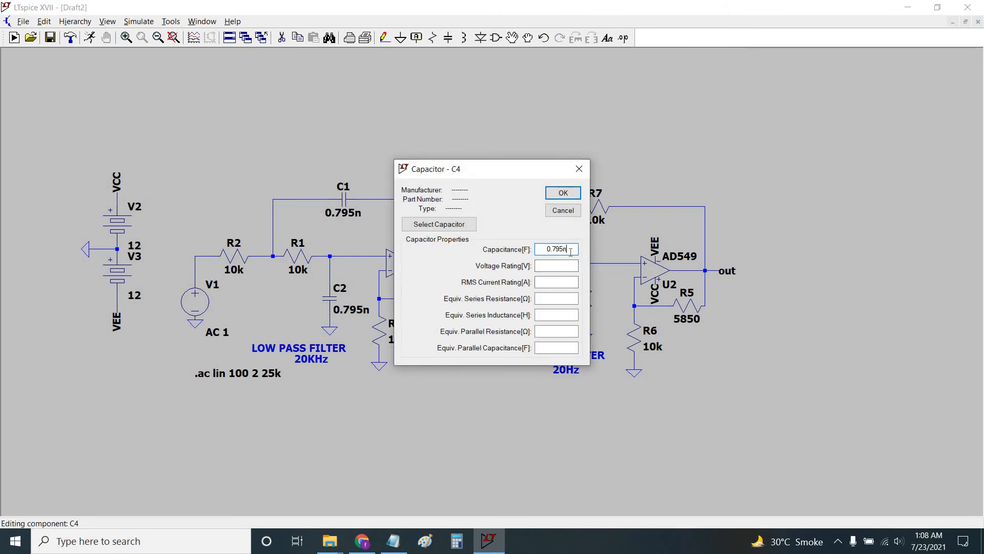
key("BackSpace")
type("u")
key("Return")
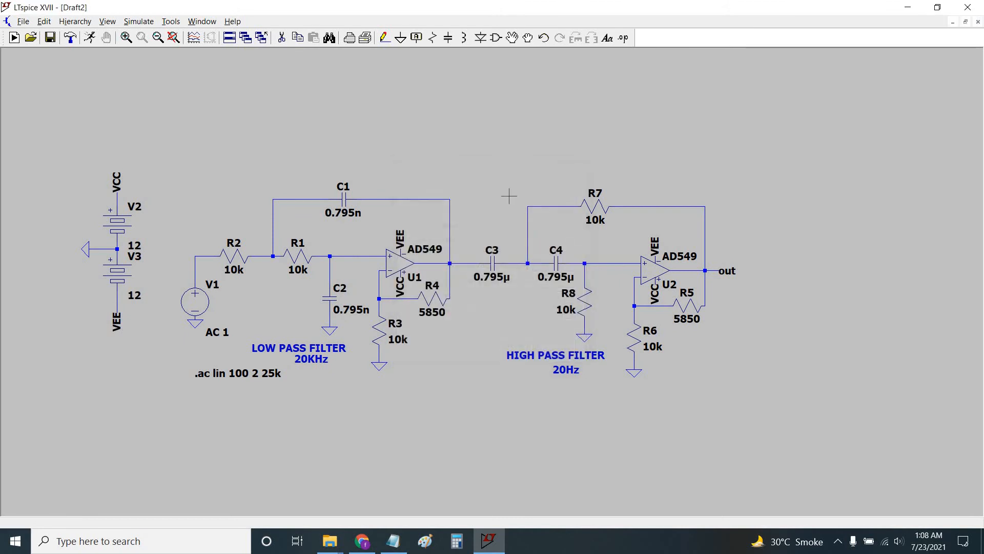
Compare the capacitance calculated in the Notepad note with the C3 and C4 values in the LTspice schematic.
left_click_drag(509, 196, 494, 204)
key("alt+Tab")
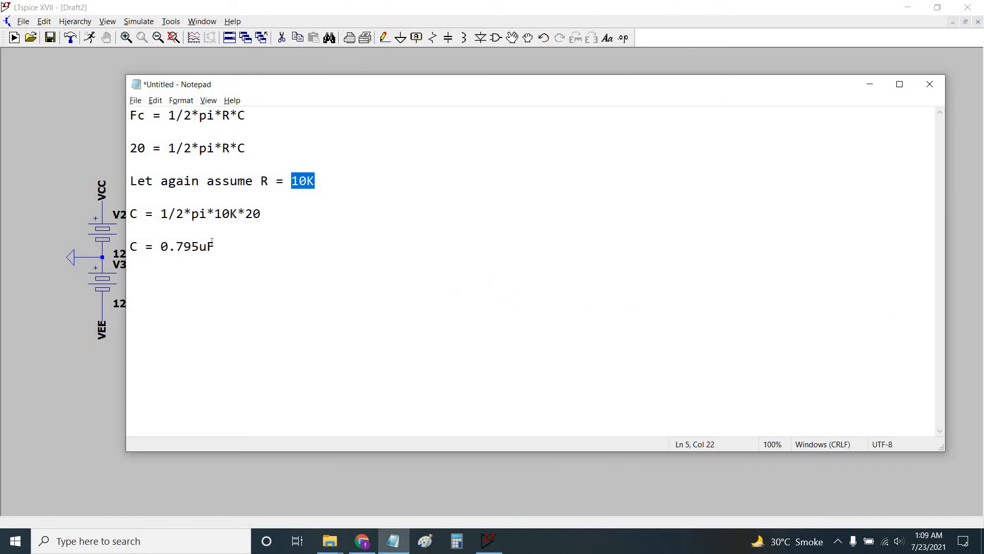
left_click_drag(200, 247, 160, 247)
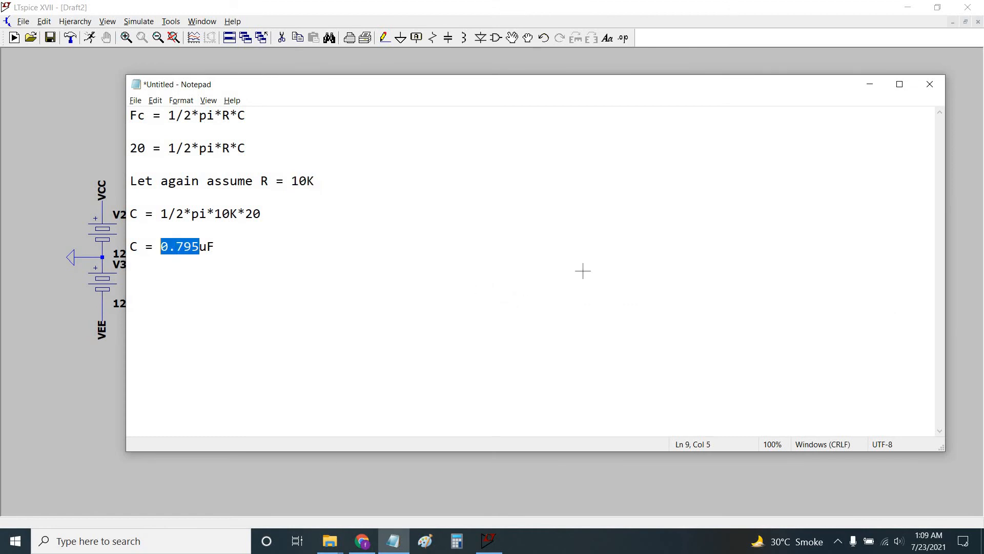
key("alt+Tab")
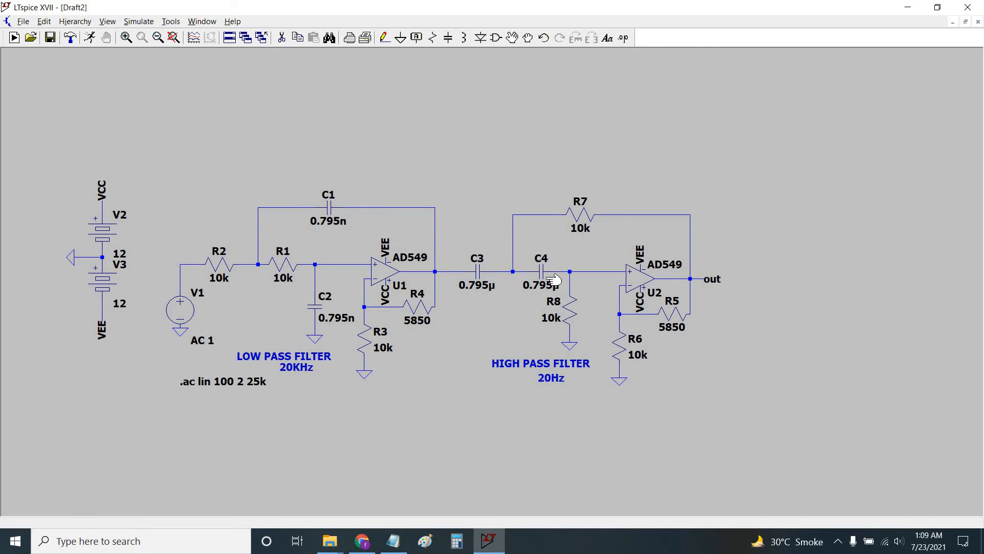
left_click_drag(712, 357, 708, 360)
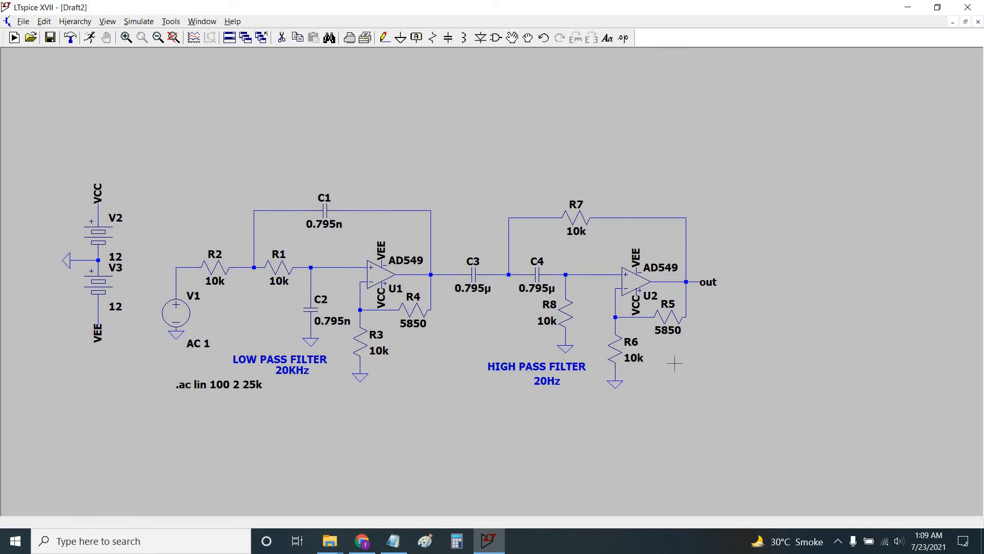
left_click_drag(661, 346, 667, 348)
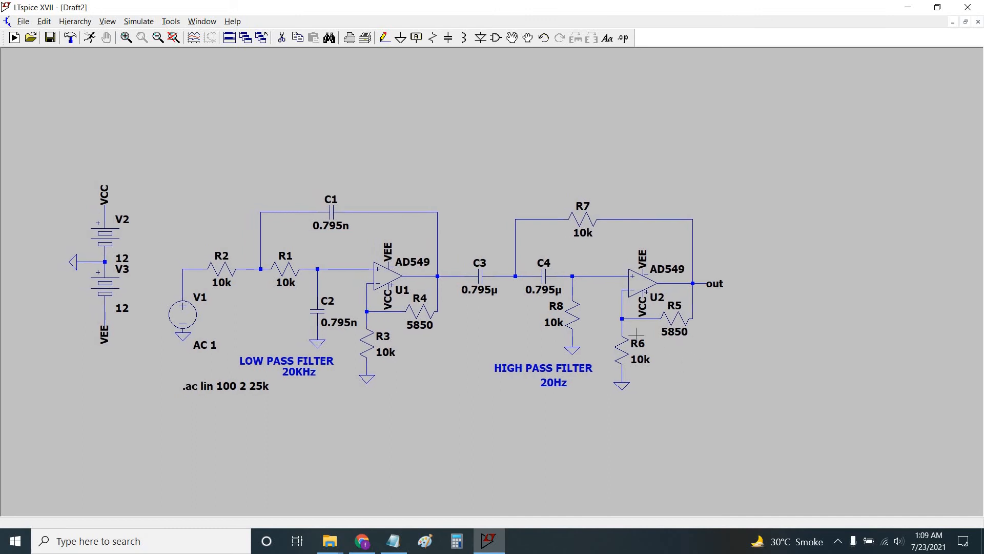
mouse_move(684, 382)
left_mouse_down()
mouse_move(690, 375)
mouse_move(679, 383)
left_mouse_up()
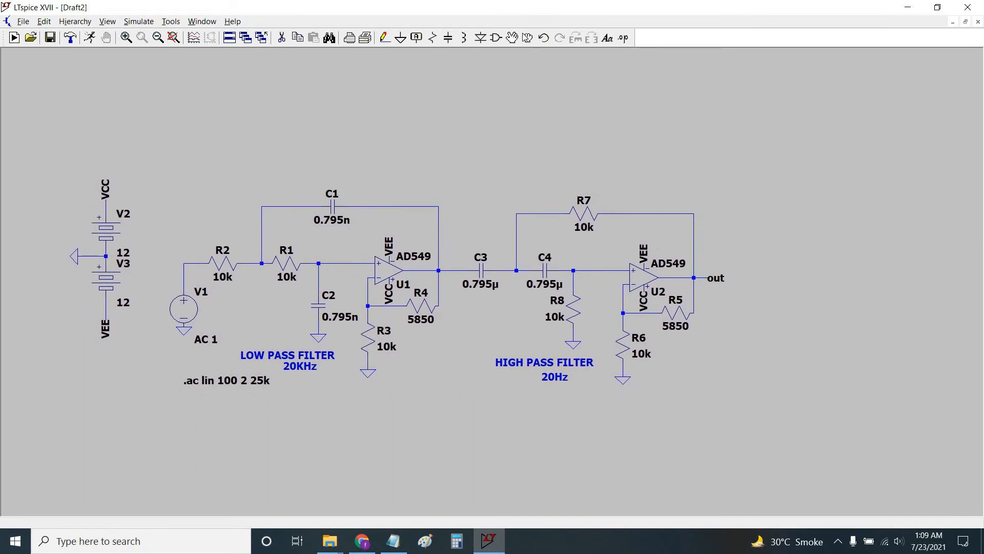
Move the high pass stage's out label slightly farther from U2's output, stretching its wire.
left_click(708, 275)
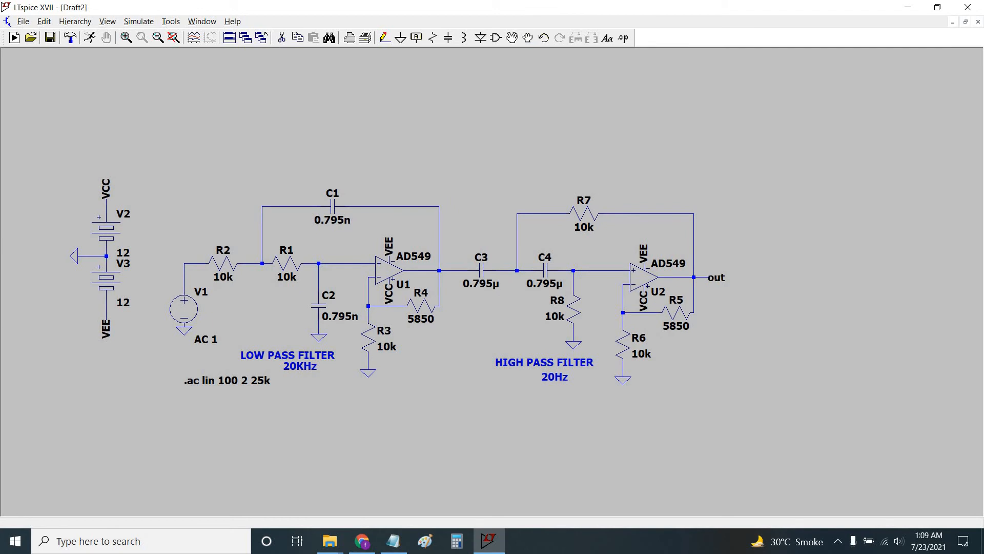
left_click(715, 275)
key("Escape")
Run the AC simulation of the cascaded low pass and high pass filters.
left_click_drag(322, 130, 320, 128)
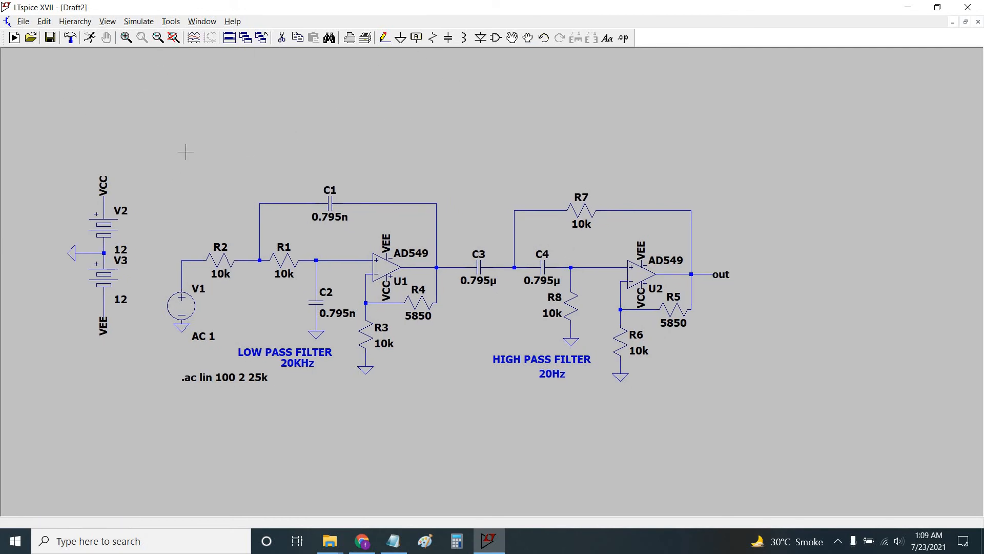
left_click(93, 37)
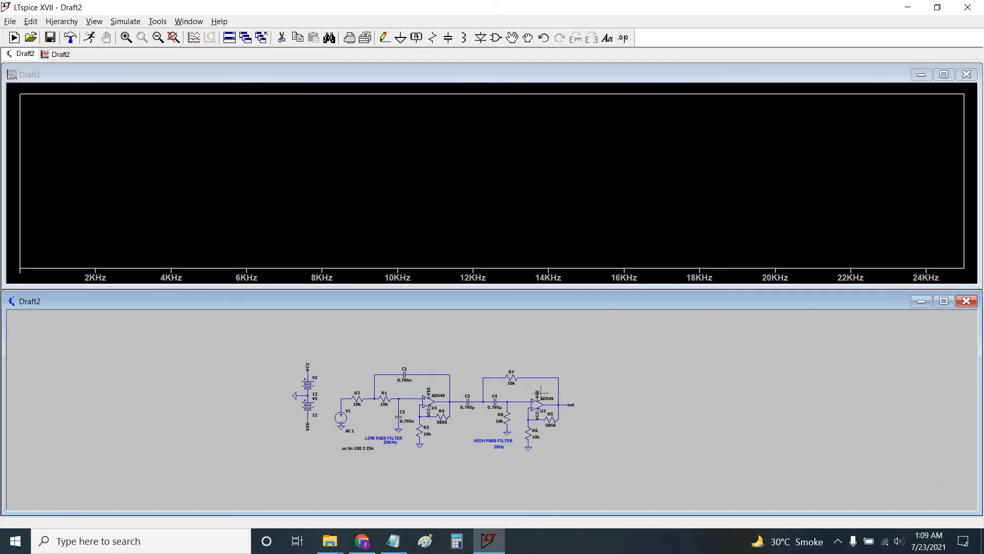
Plot the voltage at the out node of the cascaded low pass and high pass filters.
scroll(571, 387, "up", 3)
left_click(591, 416)
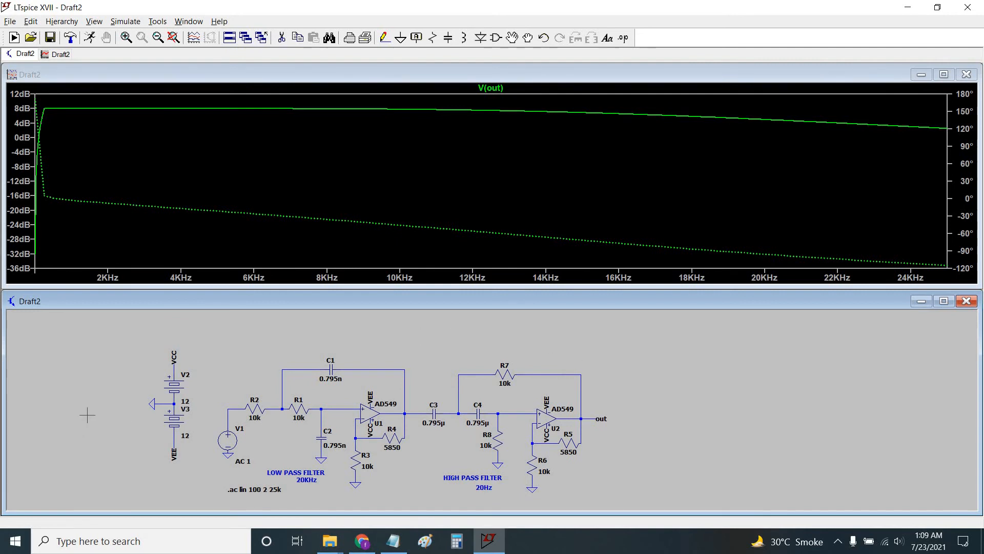
scroll(77, 404, "up", 2)
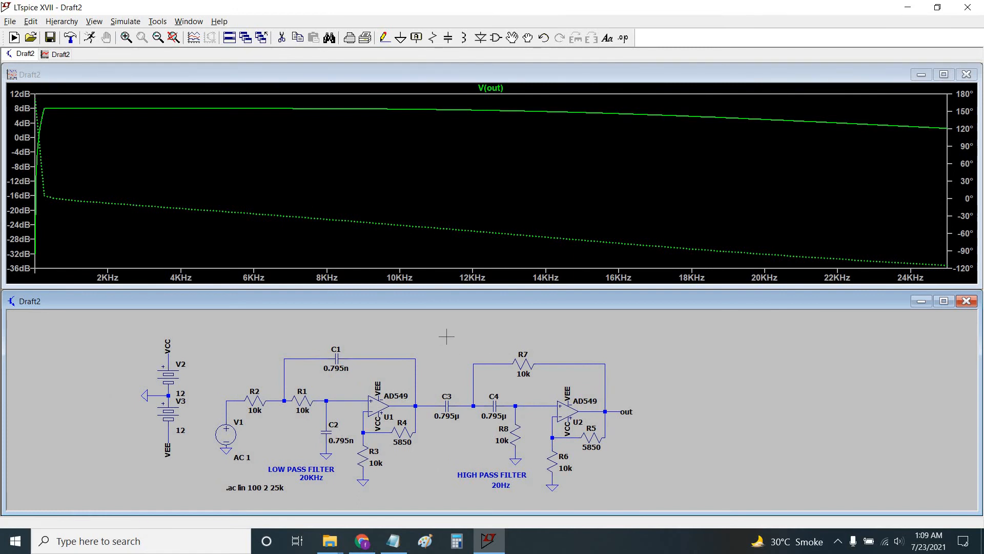
mouse_move(445, 353)
left_mouse_down()
mouse_move(443, 342)
mouse_move(459, 353)
left_mouse_up()
scroll(460, 353, "up", 3)
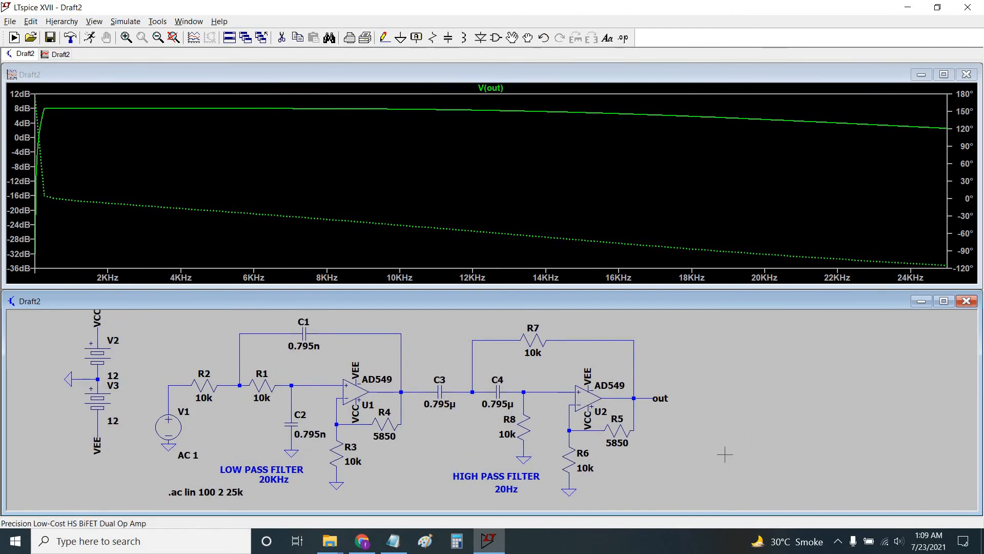
mouse_move(718, 452)
left_mouse_down()
mouse_move(712, 446)
mouse_move(725, 464)
left_mouse_up()
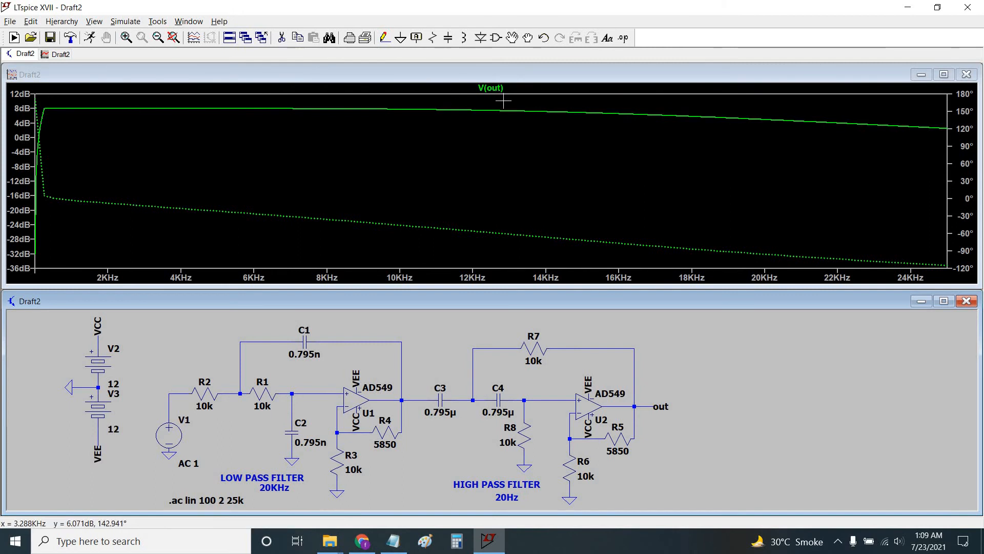
Attach a cursor to the V(out) trace and read the response at about 2 kHz.
left_click(490, 88)
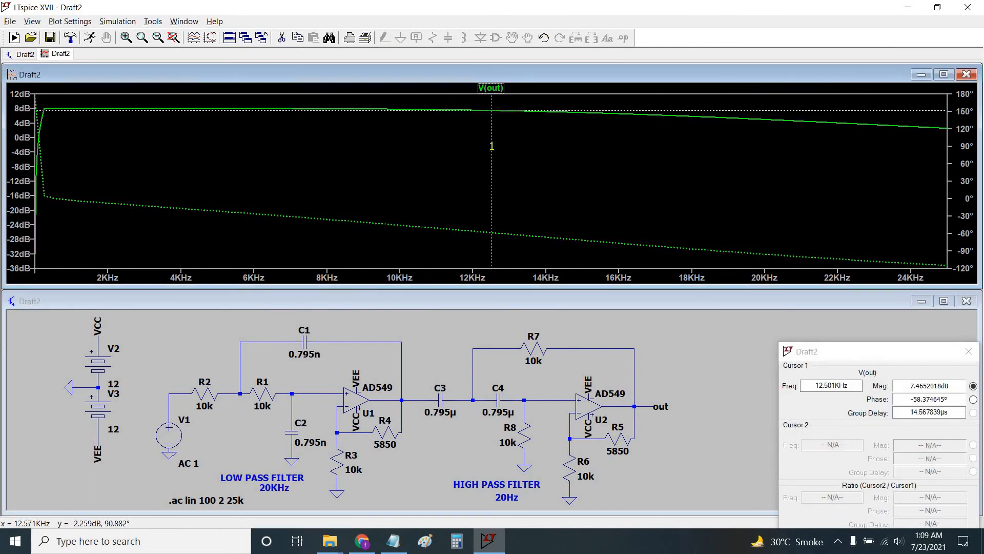
left_click_drag(138, 167, 108, 195)
left_click(969, 351)
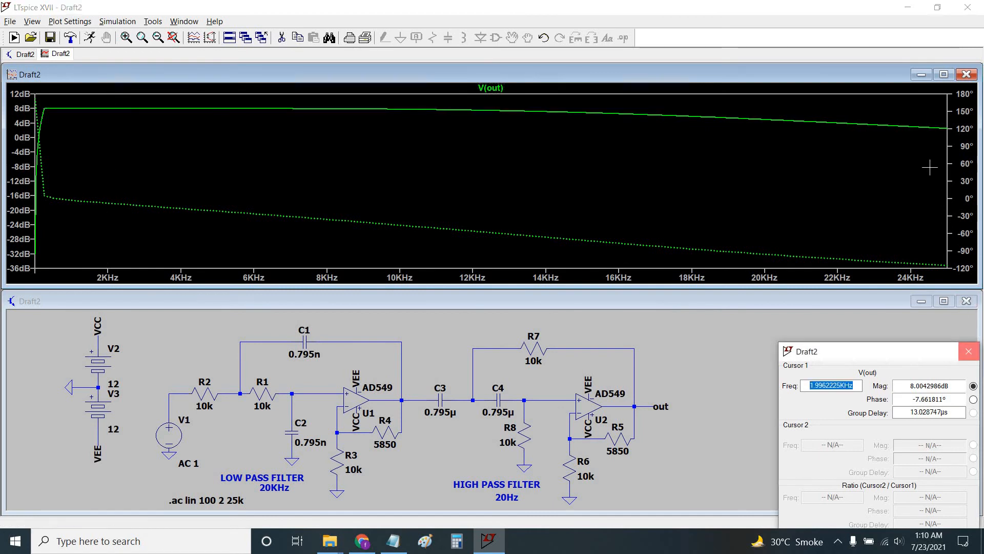
Set the AC analysis start frequency to 0.2 Hz and rerun the simulation to plot V(out).
left_click(944, 301)
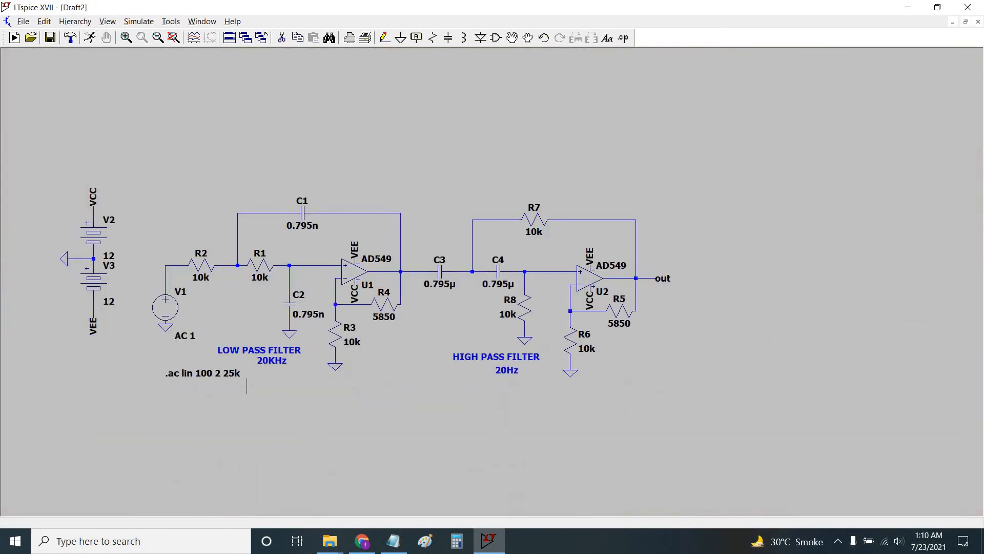
scroll(247, 386, "up", 1)
right_click(358, 366)
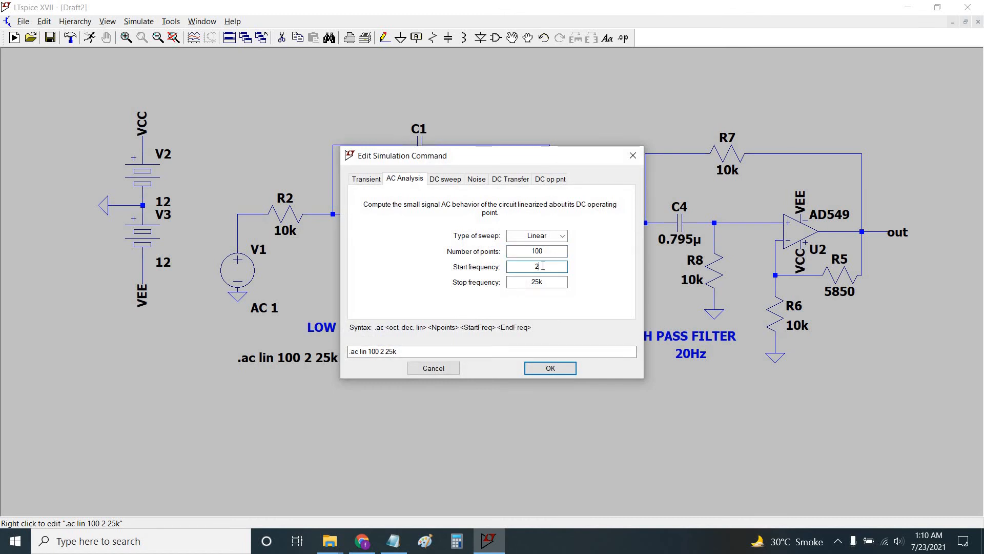
double_click(538, 266)
type("0.2")
key("Return")
left_click_drag(404, 403, 397, 407)
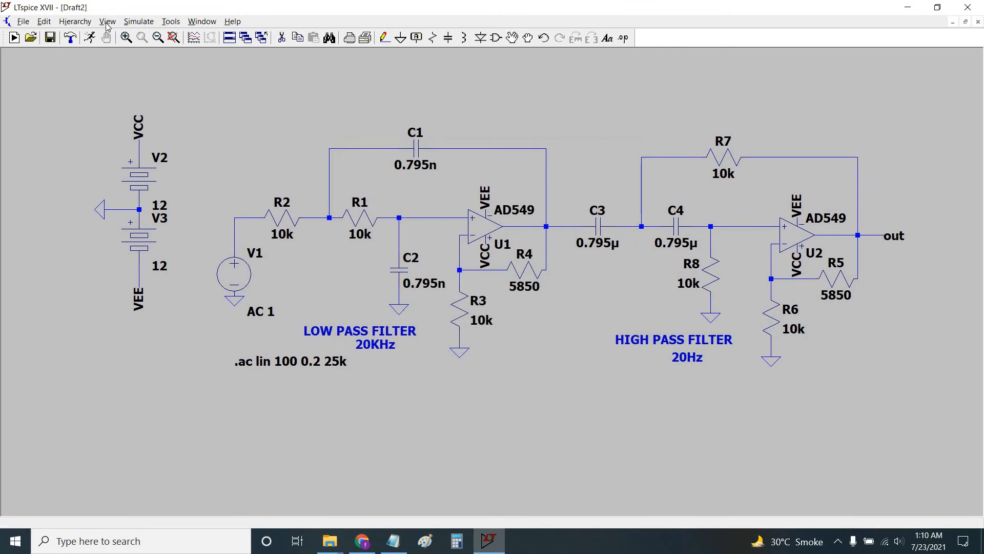
left_click(90, 38)
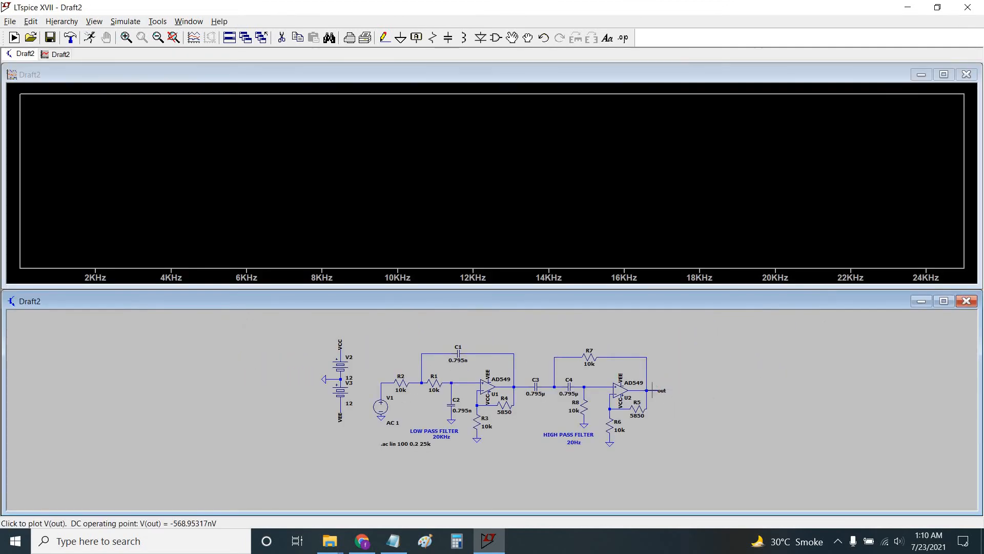
left_click(652, 389)
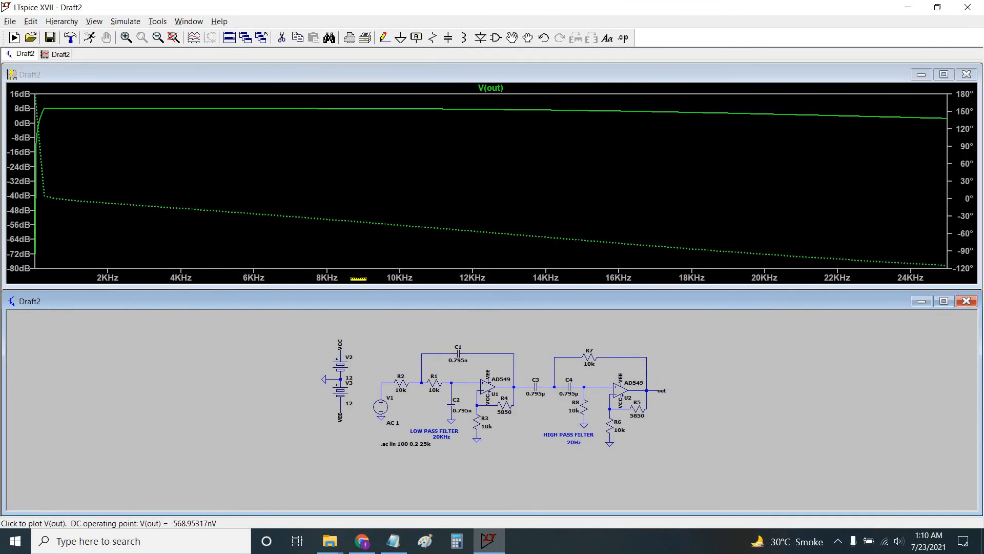
Measure V(out) with a cursor on the low-frequency roll-off, down to about 70 Hz.
left_click(495, 89)
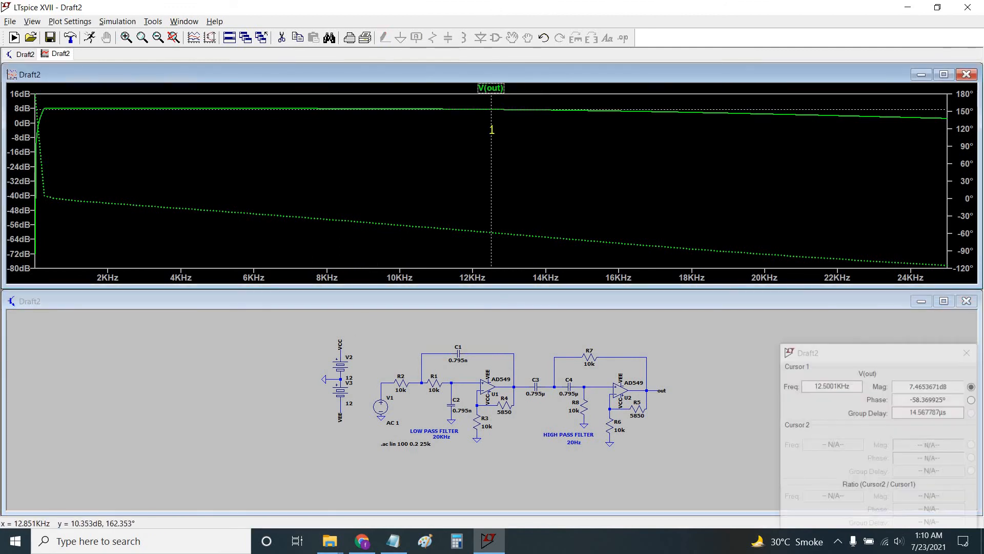
left_click_drag(493, 130, 40, 197)
left_click_drag(820, 356, 746, 180)
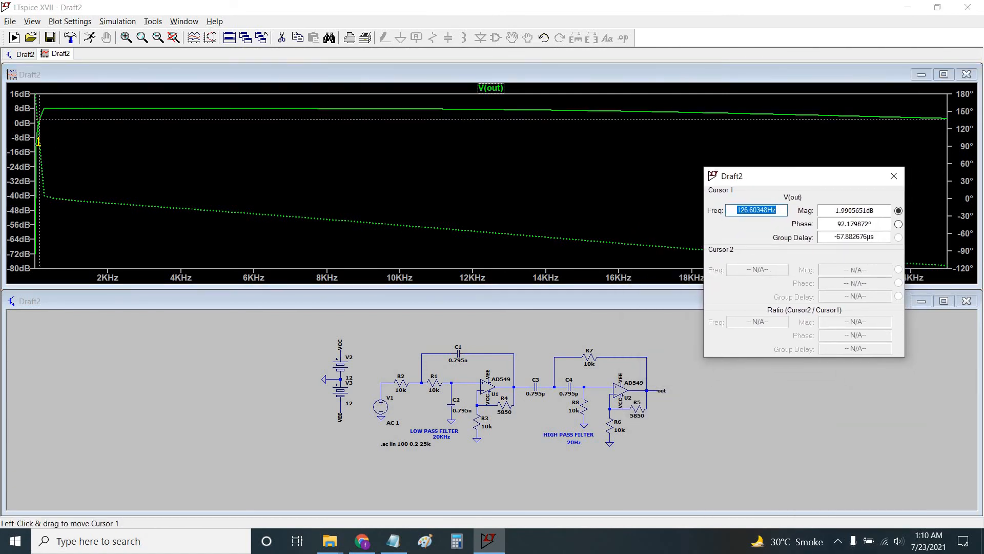
left_click_drag(40, 141, 38, 129)
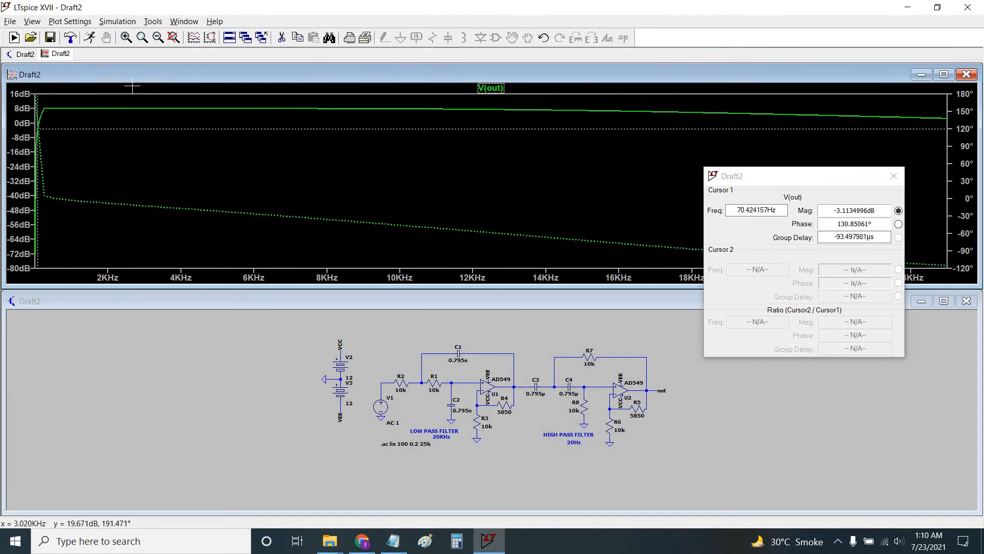
Zoom the response plot to the range below about 2.7 kHz and read the magnitude near 20 Hz with the cursor.
mouse_move(133, 85)
left_mouse_down()
mouse_move(40, 150)
mouse_move(20, 275)
left_mouse_up()
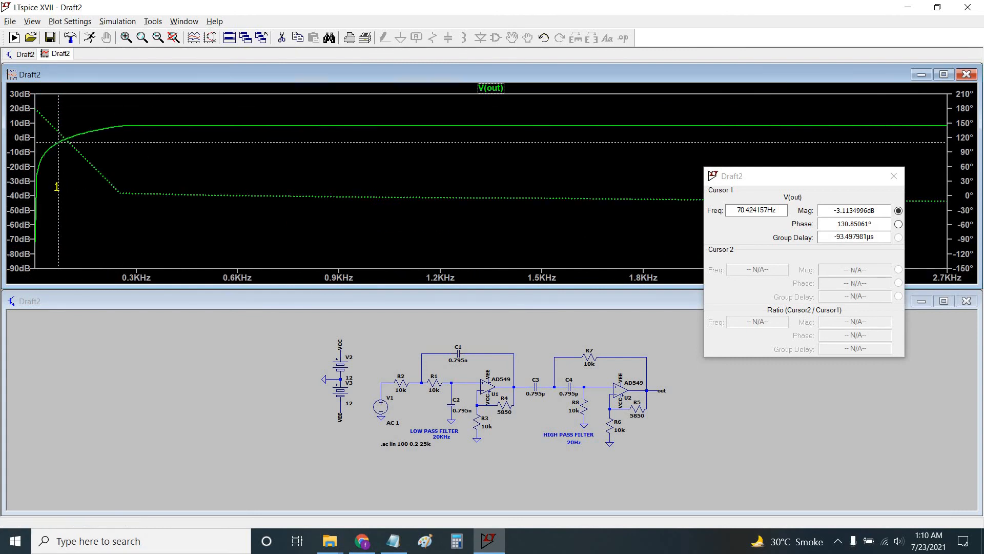
mouse_move(62, 185)
left_mouse_down()
mouse_move(87, 183)
mouse_move(55, 193)
left_mouse_up()
left_click_drag(53, 146, 42, 157)
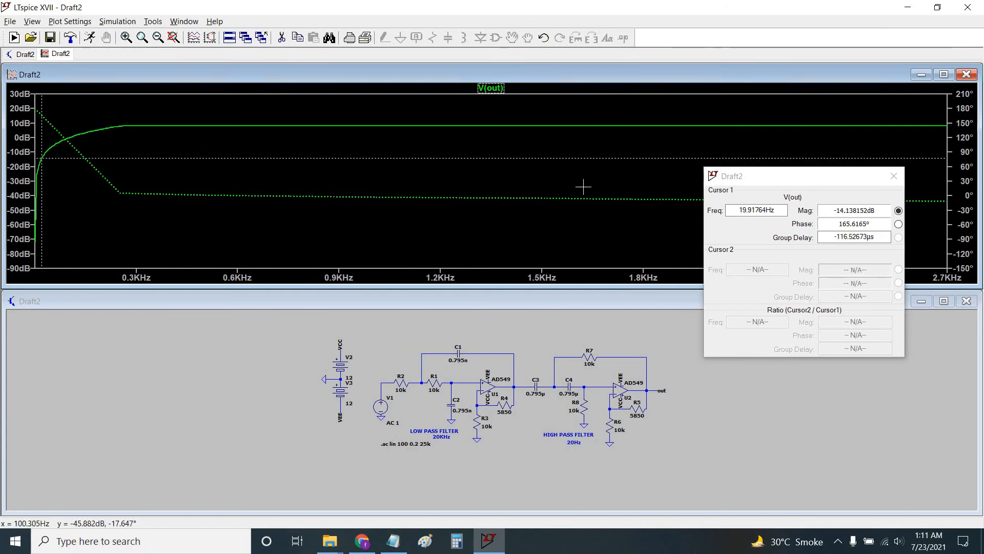
left_click_drag(805, 179, 779, 181)
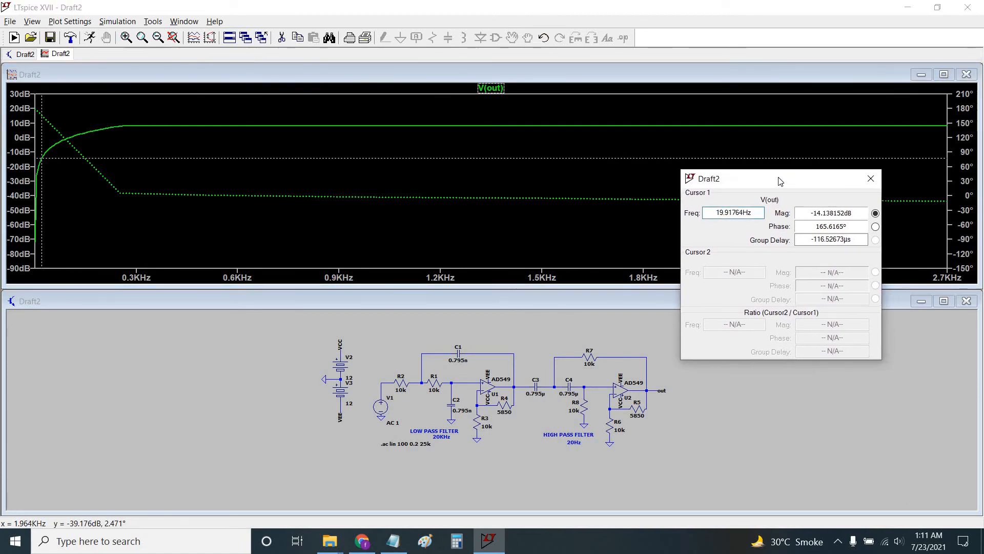
double_click(850, 214)
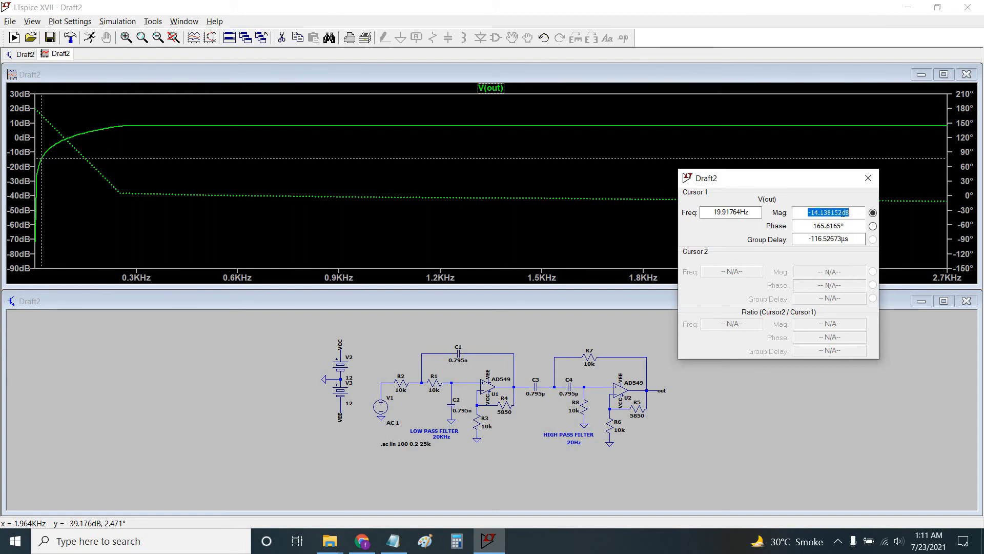
left_click_drag(850, 212, 815, 214)
left_click_drag(801, 259, 860, 399)
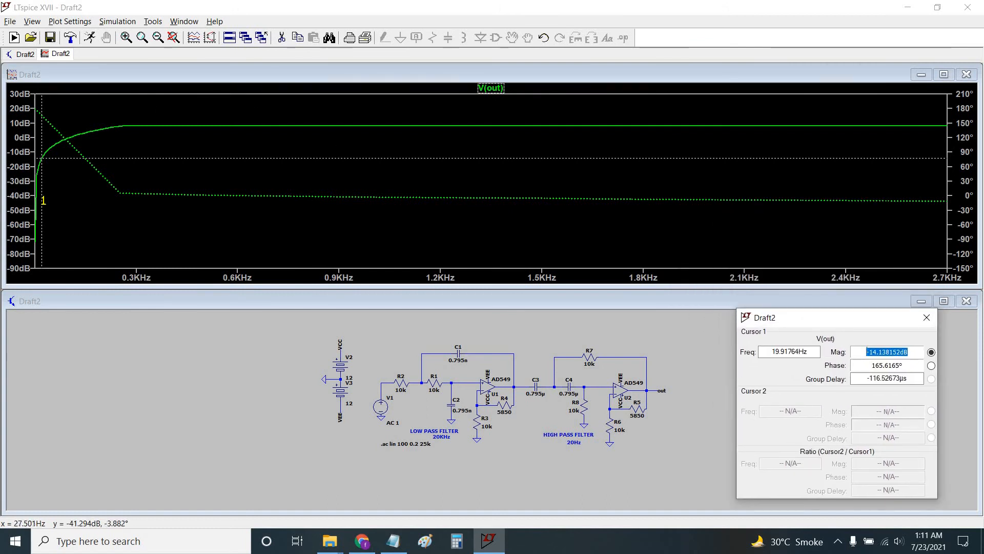
Move the cursor onto the flat passband at about 1.5 kHz and read the V(out) magnitude.
left_click_drag(41, 197, 374, 196)
mouse_move(617, 183)
left_mouse_down()
mouse_move(551, 118)
mouse_move(644, 119)
mouse_move(536, 185)
left_mouse_up()
left_click_drag(817, 324, 692, 146)
left_click(743, 176)
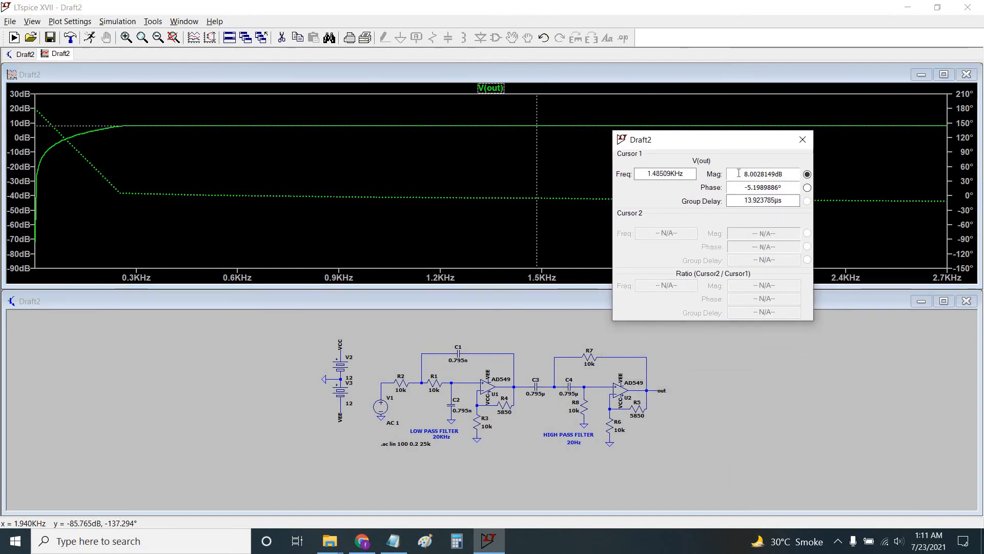
left_click_drag(743, 176, 785, 174)
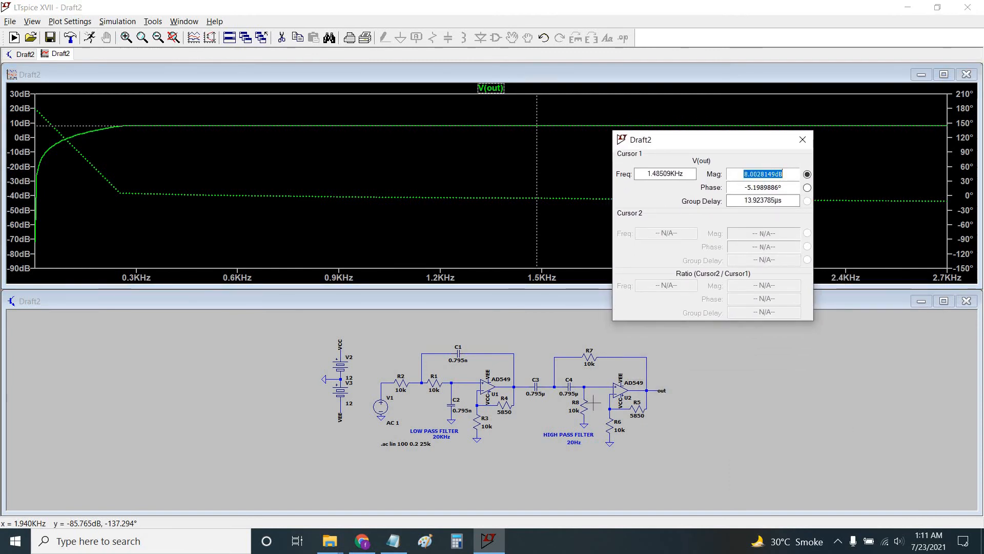
Compare the passband magnitude in the cursor readout with the two filter stages in the schematic, then dismiss the readout.
left_click(494, 453)
scroll(494, 454, "up", 3)
left_click_drag(483, 454, 465, 482)
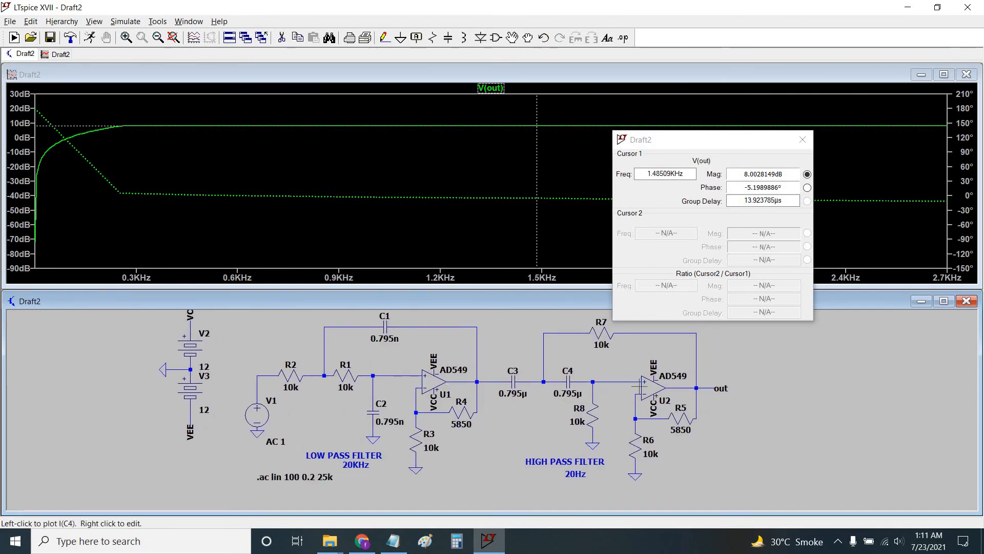
left_click_drag(481, 449, 476, 442)
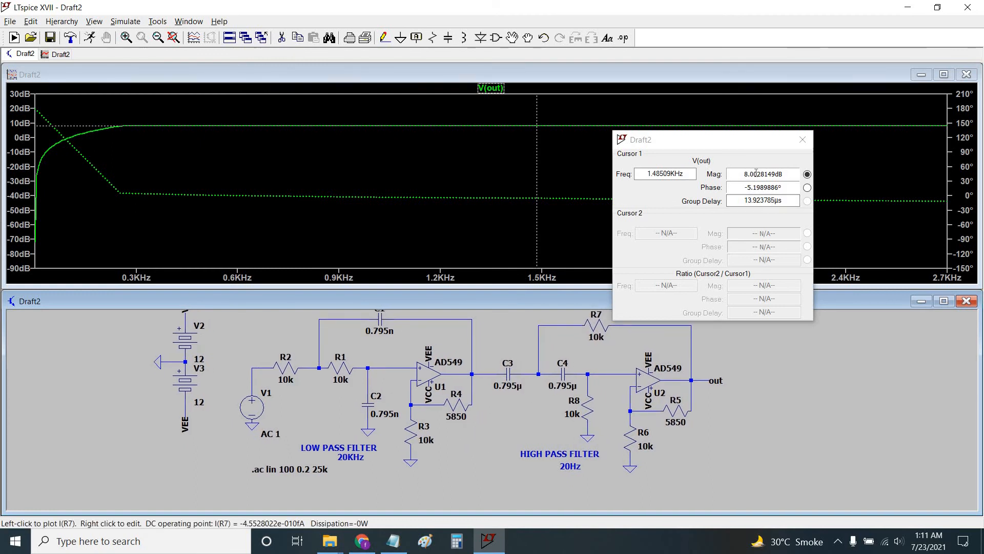
mouse_move(744, 174)
left_mouse_down()
mouse_move(760, 171)
mouse_move(749, 173)
left_mouse_up()
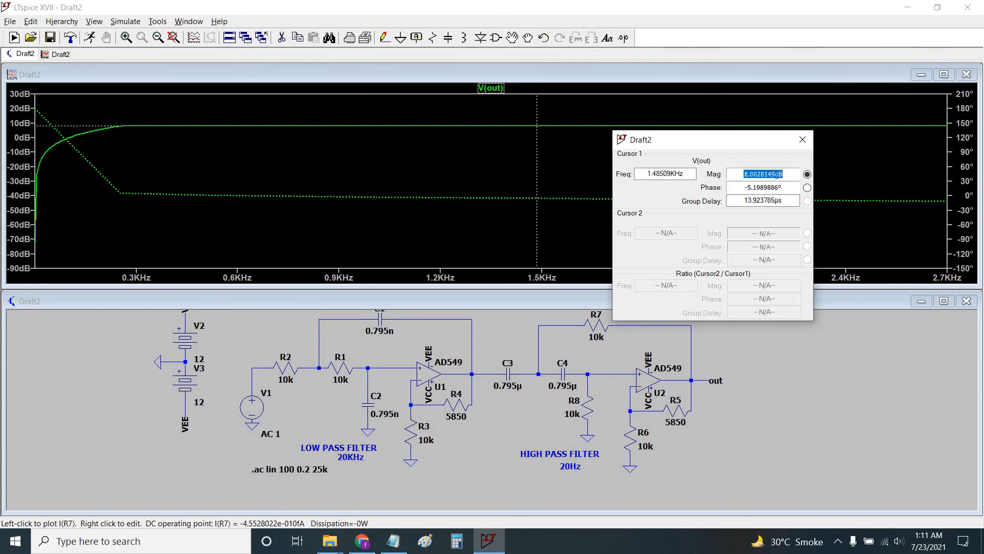
left_click_drag(786, 176, 741, 177)
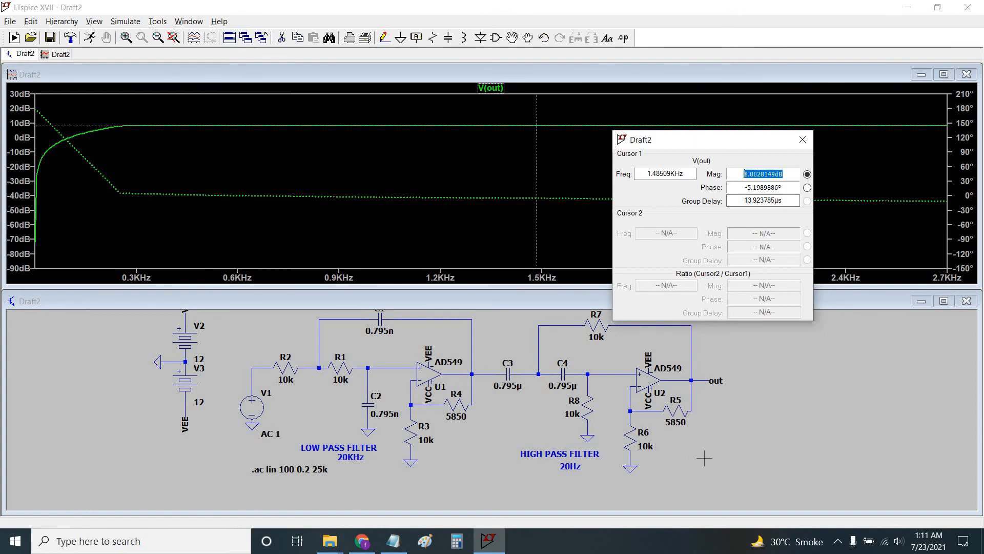
left_click(625, 467)
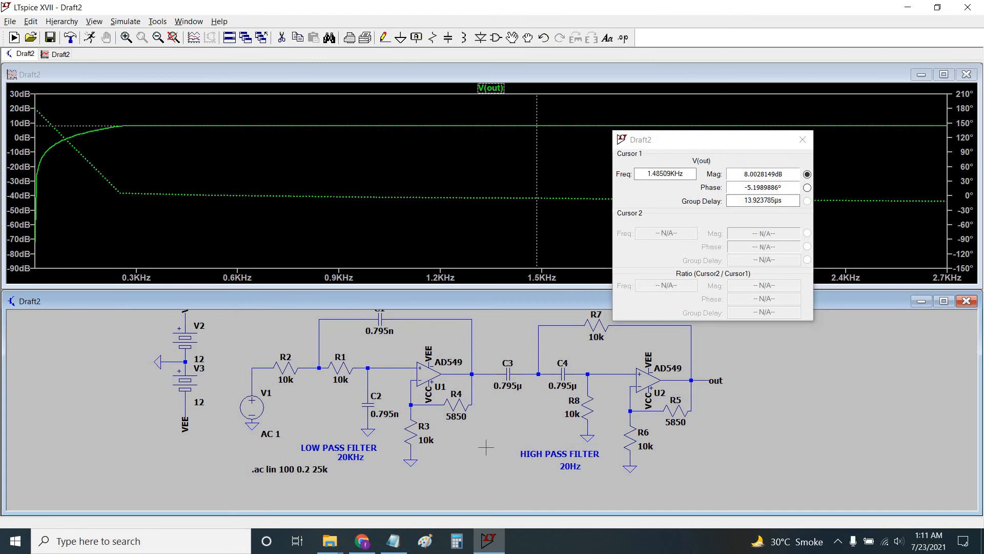
left_click(803, 139)
Delete resistors R5 and R6 and the ground below R6 from the high pass stage.
left_click_drag(656, 441, 657, 439)
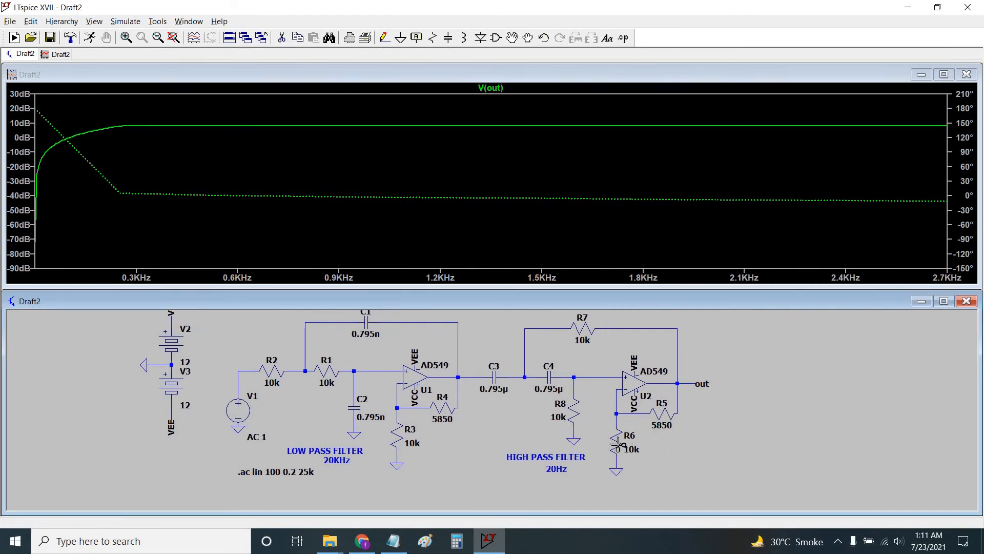
left_click(661, 413)
left_click(617, 445)
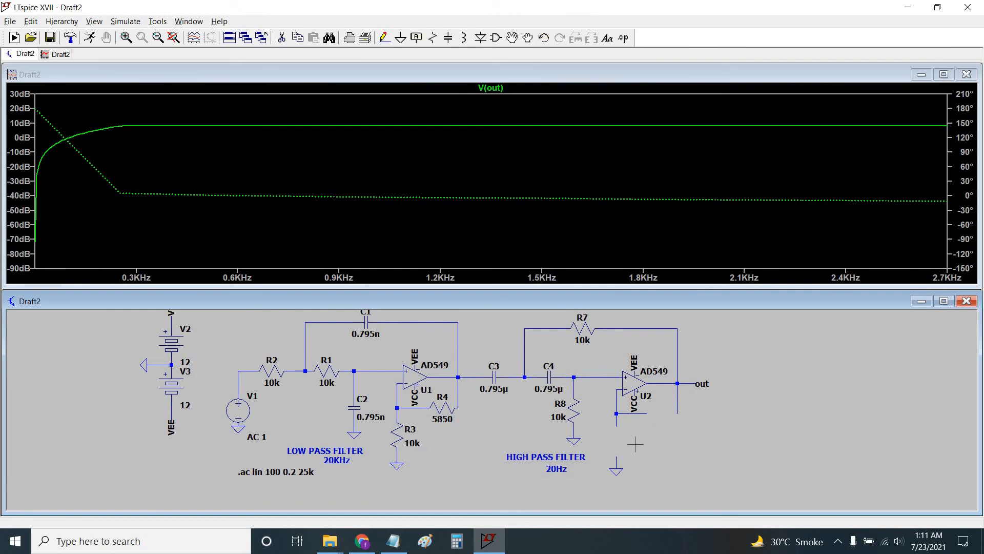
left_click(616, 461)
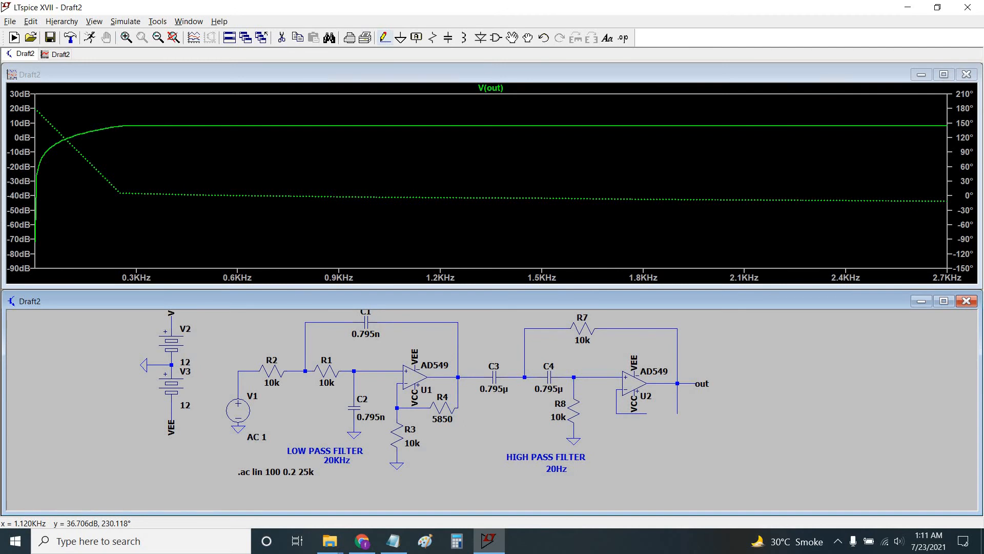
Wire U2's inverting input directly to its output, making the high pass stage unity gain.
left_click(384, 37)
left_click(677, 413)
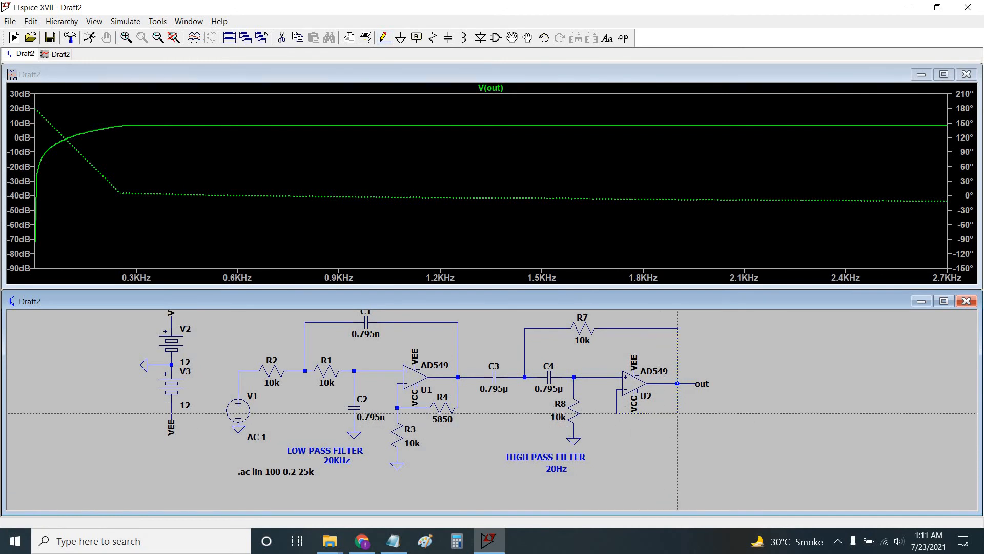
left_click(647, 413)
key("Escape")
scroll(648, 438, "up", 4)
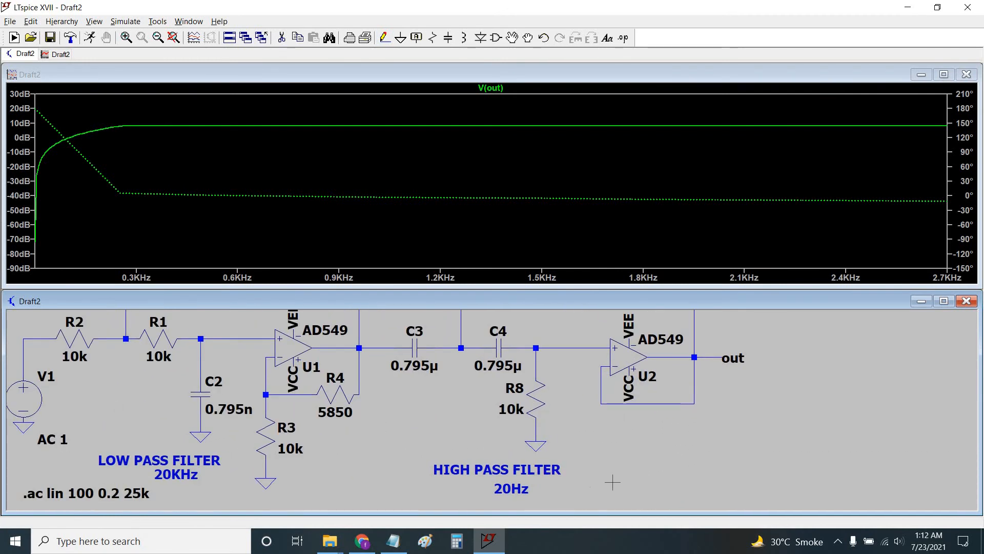
scroll(644, 474, "down", 1)
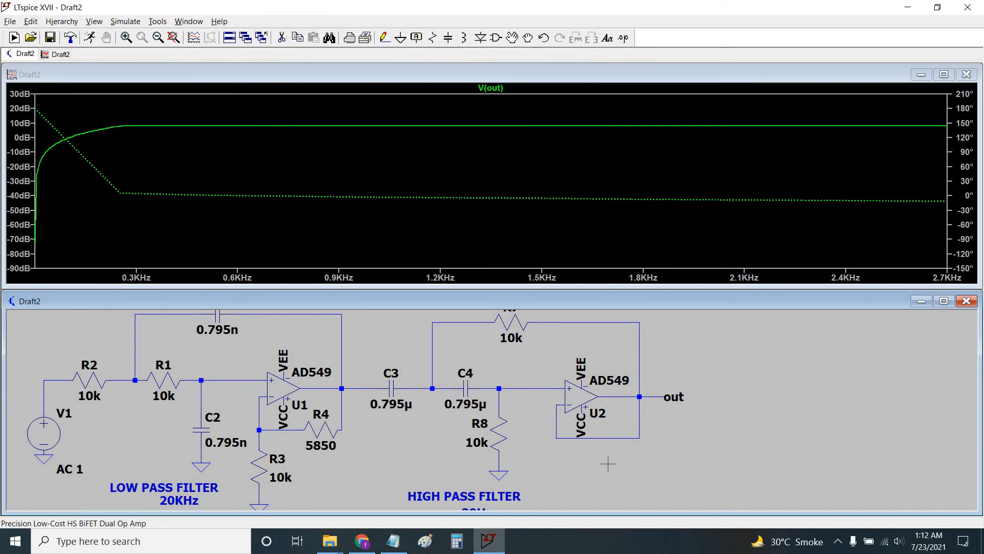
scroll(604, 415, "down", 1)
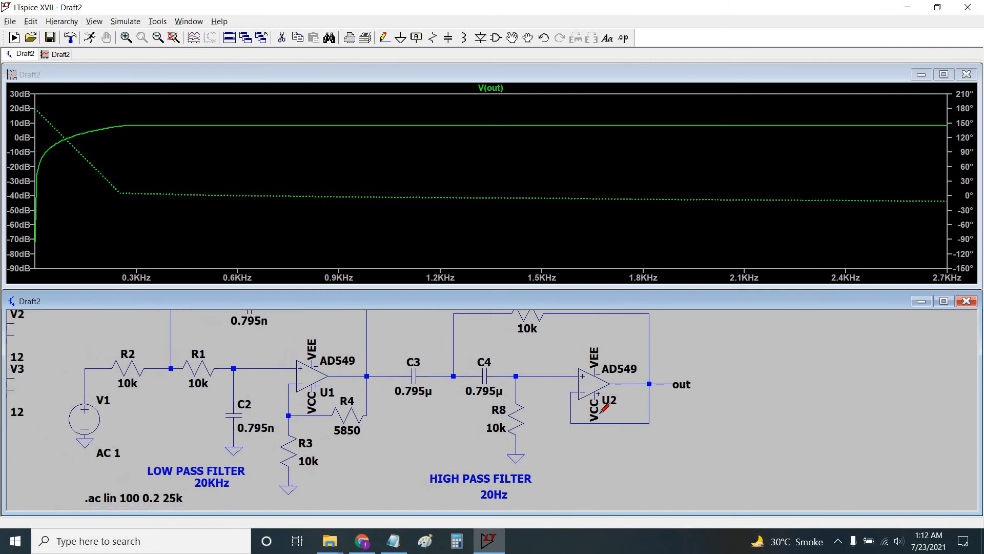
scroll(605, 410, "down", 1)
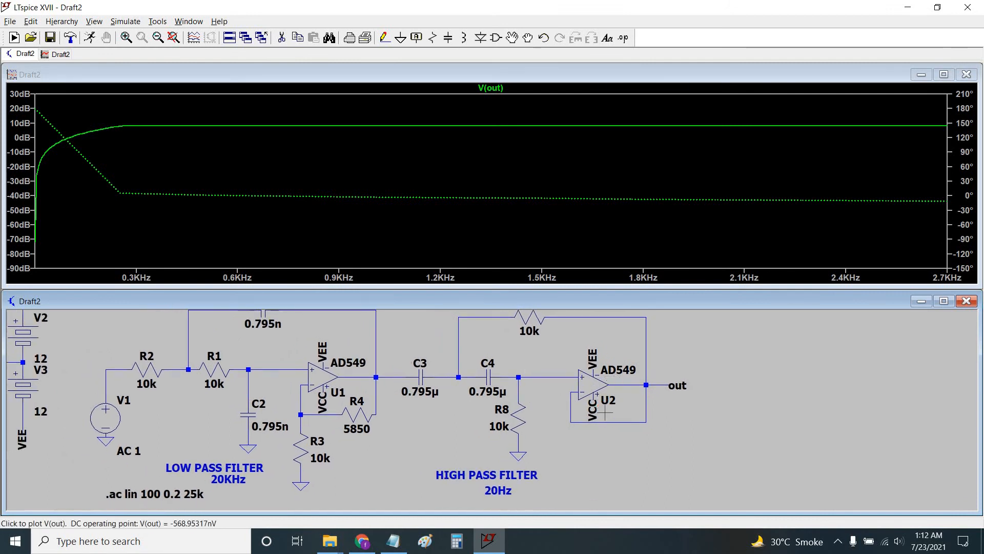
scroll(690, 438, "down", 5)
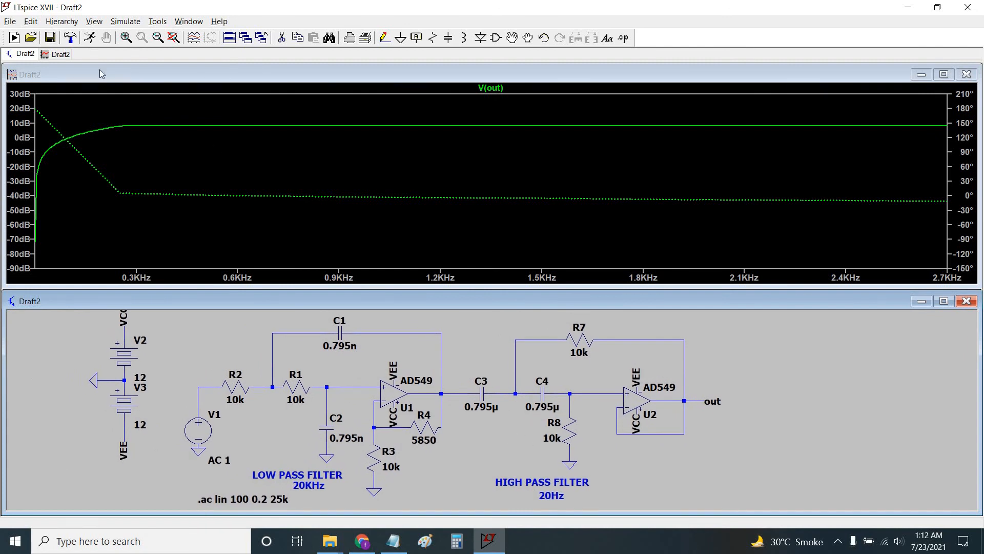
Rerun the AC simulation with the unity-gain high pass stage and read V(out)'s passband magnitude with the cursor at about 966 Hz.
left_click(90, 37)
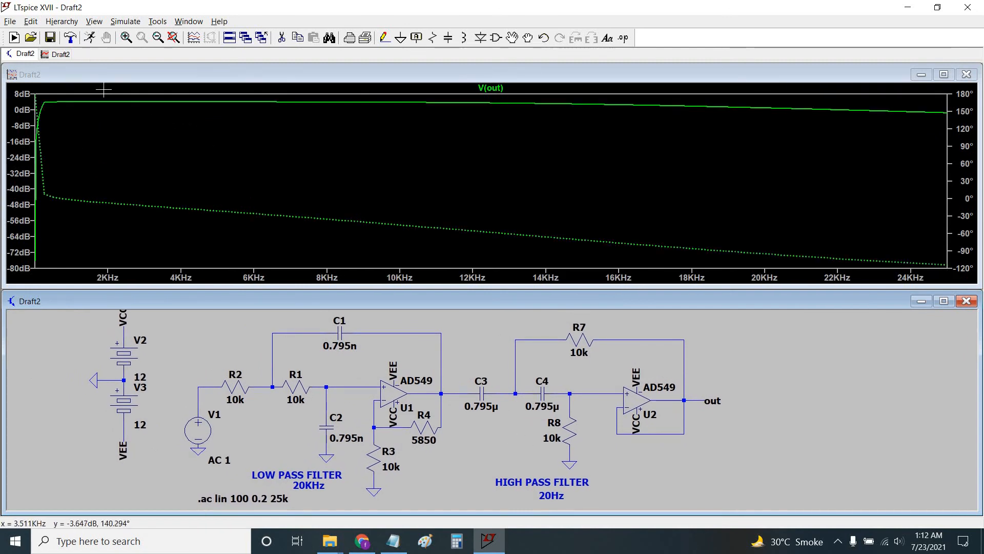
left_click_drag(91, 88, 10, 278)
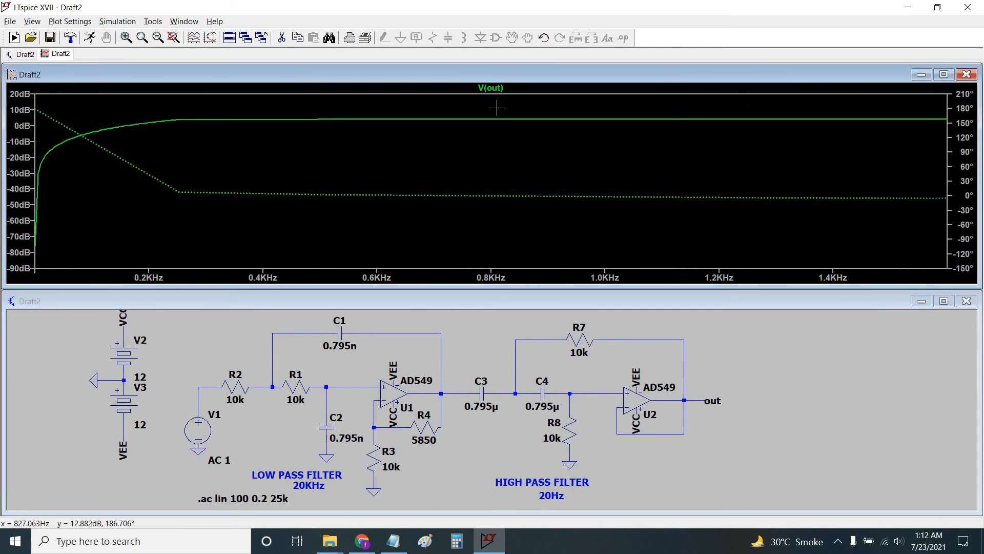
left_click(491, 88)
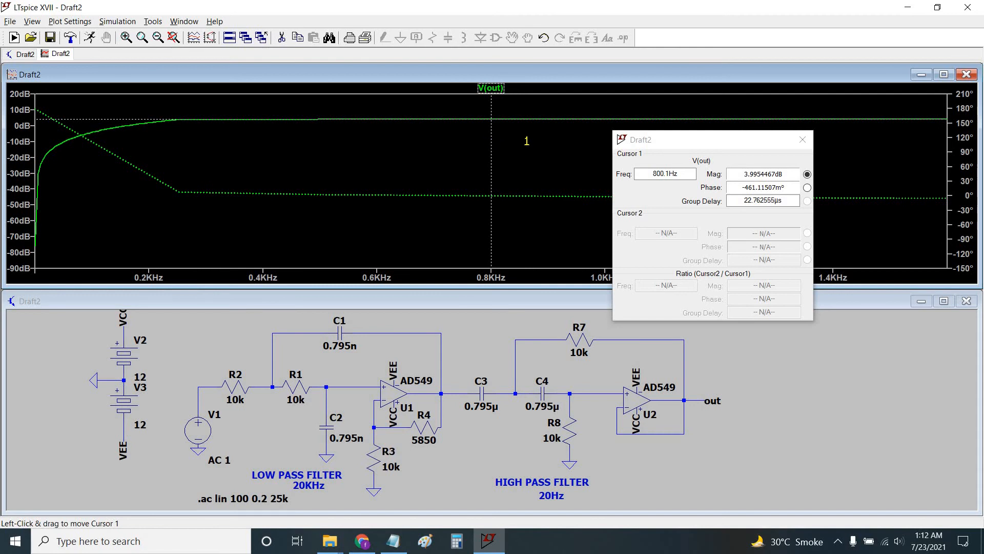
left_click_drag(527, 141, 622, 144)
left_click_drag(745, 144, 792, 138)
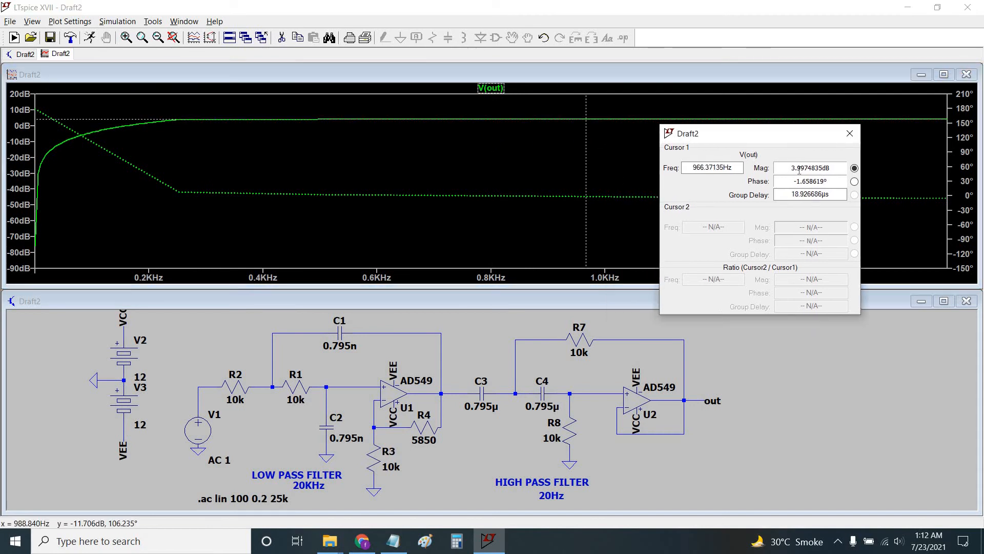
mouse_move(587, 134)
left_mouse_down()
mouse_move(438, 134)
mouse_move(620, 133)
mouse_move(441, 140)
mouse_move(135, 124)
mouse_move(226, 119)
mouse_move(102, 129)
mouse_move(137, 124)
left_mouse_up()
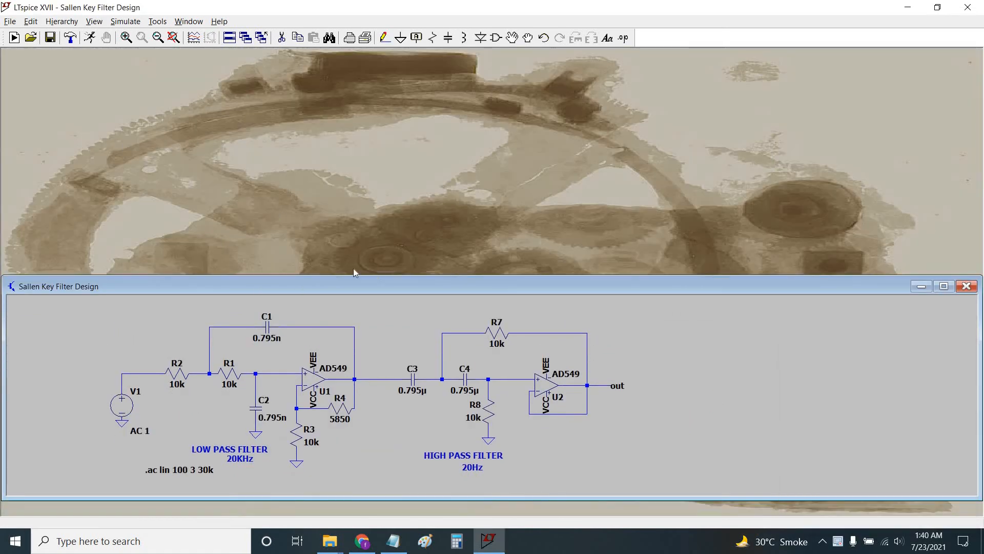
Run the 3 Hz to 30 kHz AC sweep of the Sallen Key Filter Design schematic and plot V(out).
left_click_drag(362, 285, 367, 286)
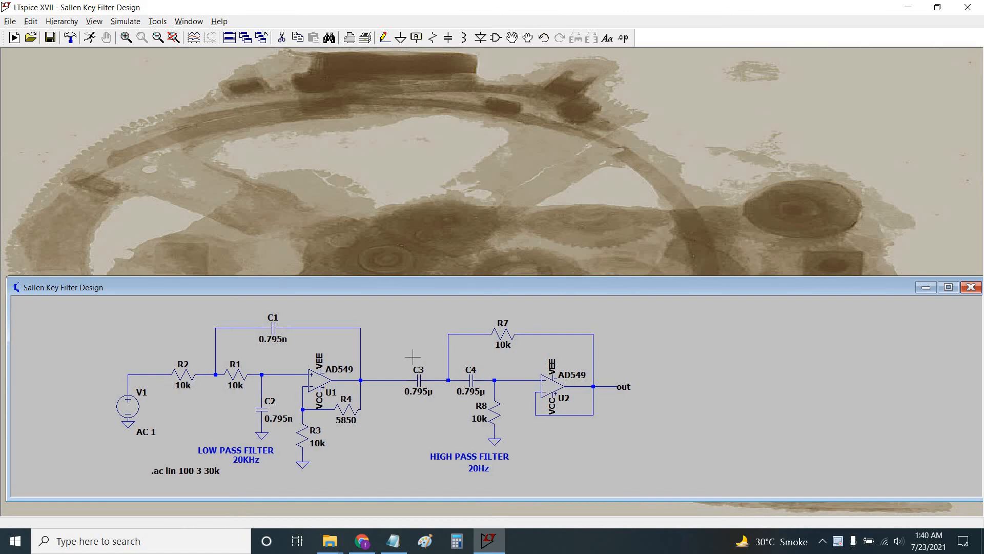
scroll(413, 356, "up", 1)
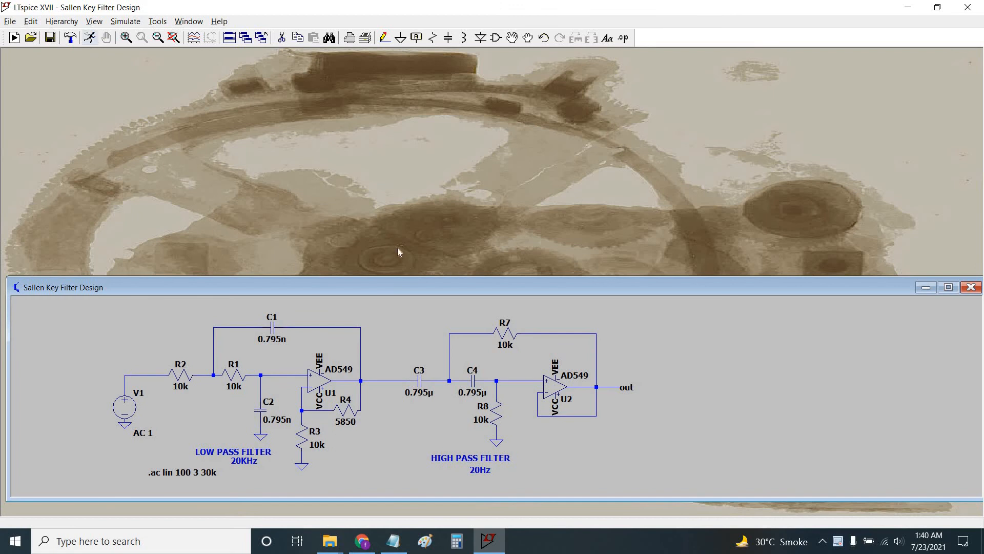
left_click(89, 38)
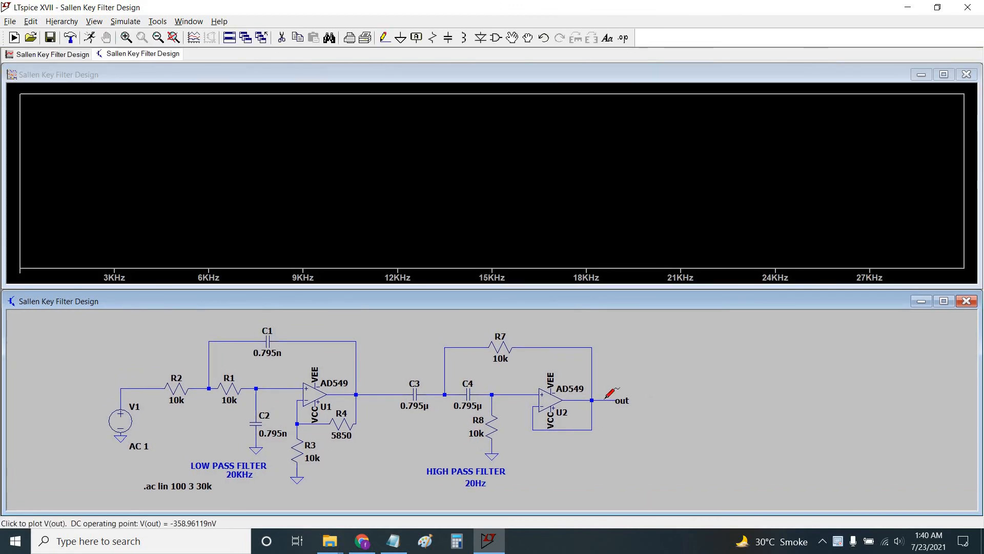
left_click(606, 398)
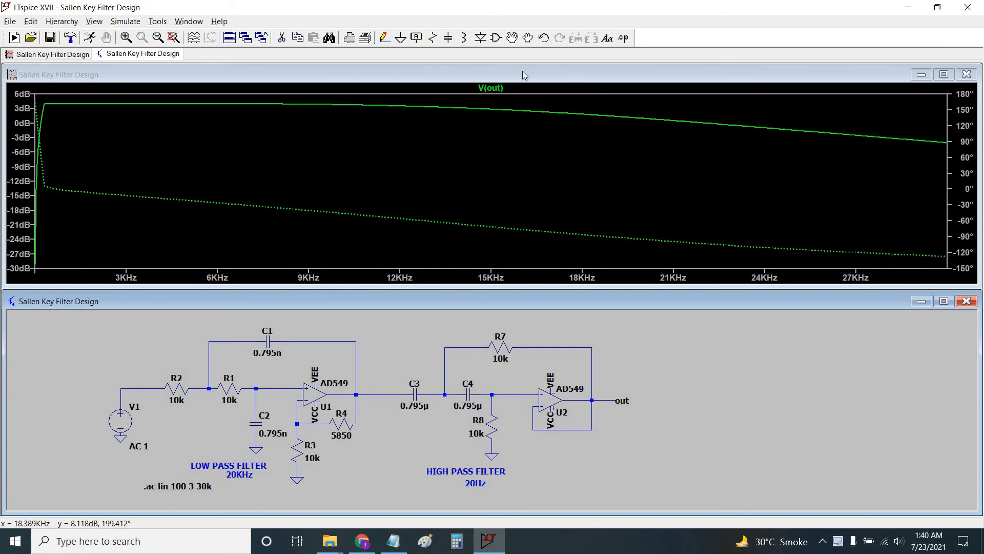
left_click(321, 118)
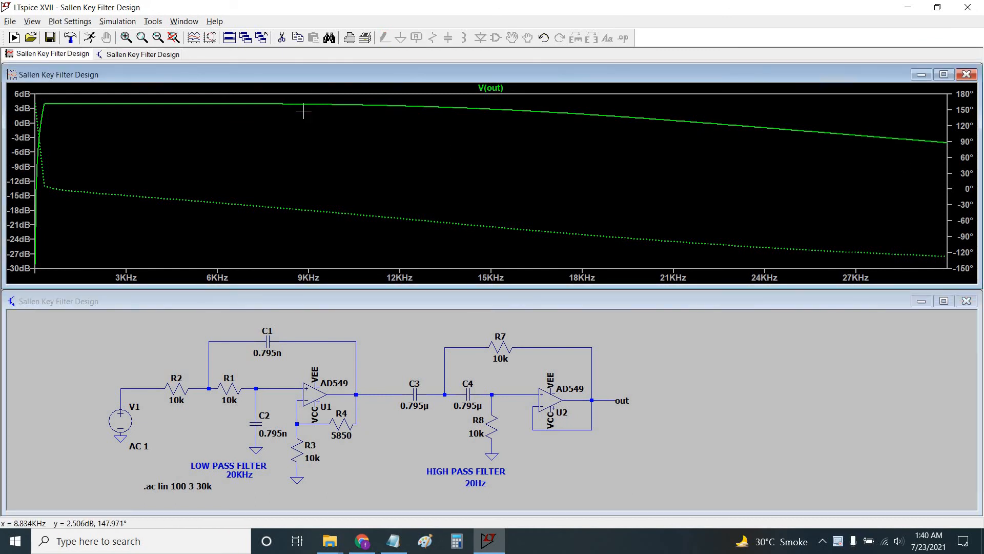
left_click(400, 337)
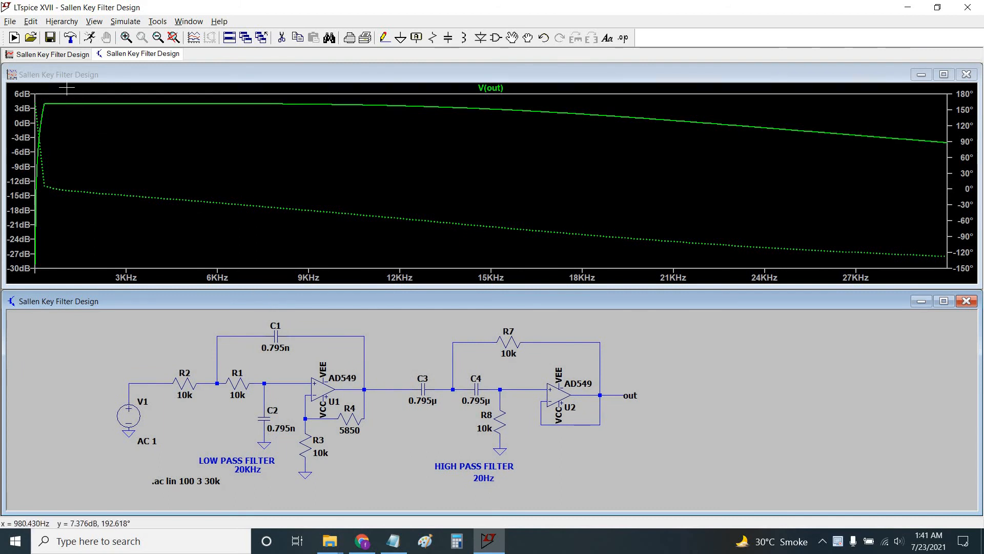
Place a cursor on V(out)'s low-frequency slope where the magnitude is about 1 dB and read the lower cutoff frequency.
left_click_drag(66, 88, 27, 281)
left_click(503, 89)
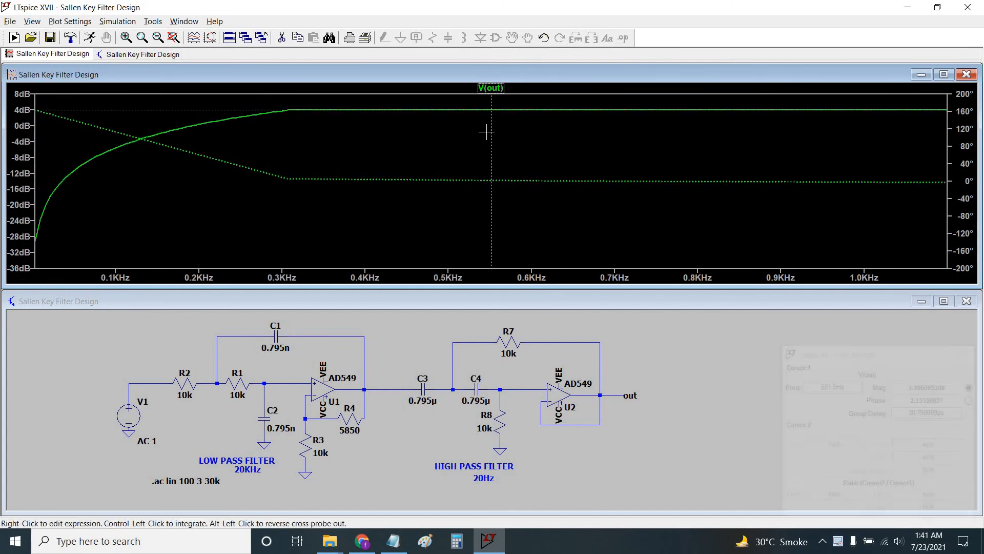
left_click_drag(316, 145, 212, 144)
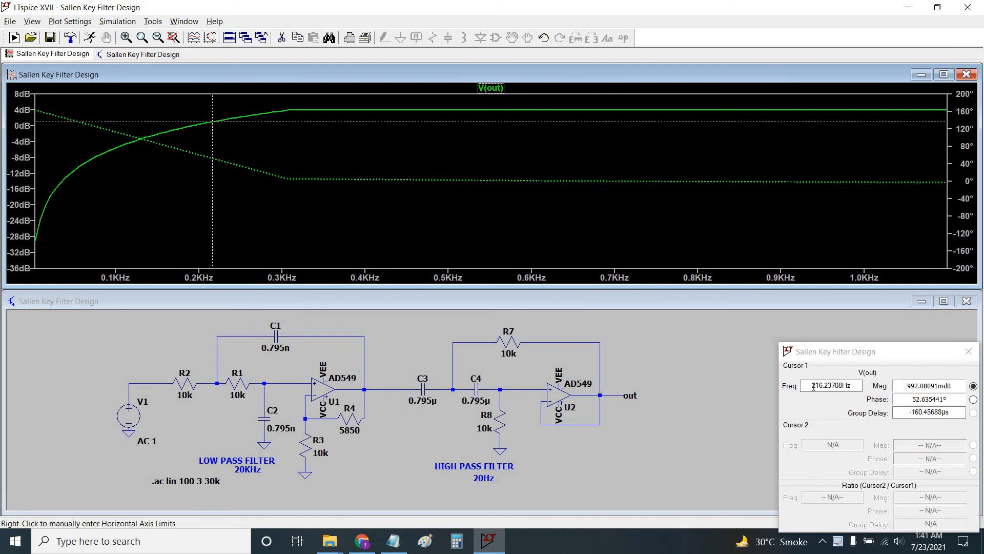
left_click_drag(813, 386, 823, 389)
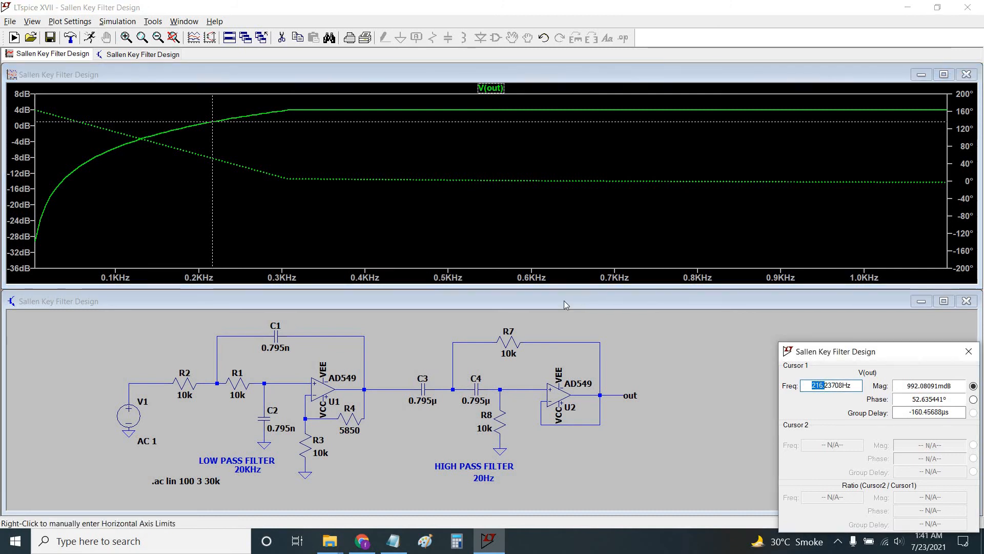
left_click(576, 301)
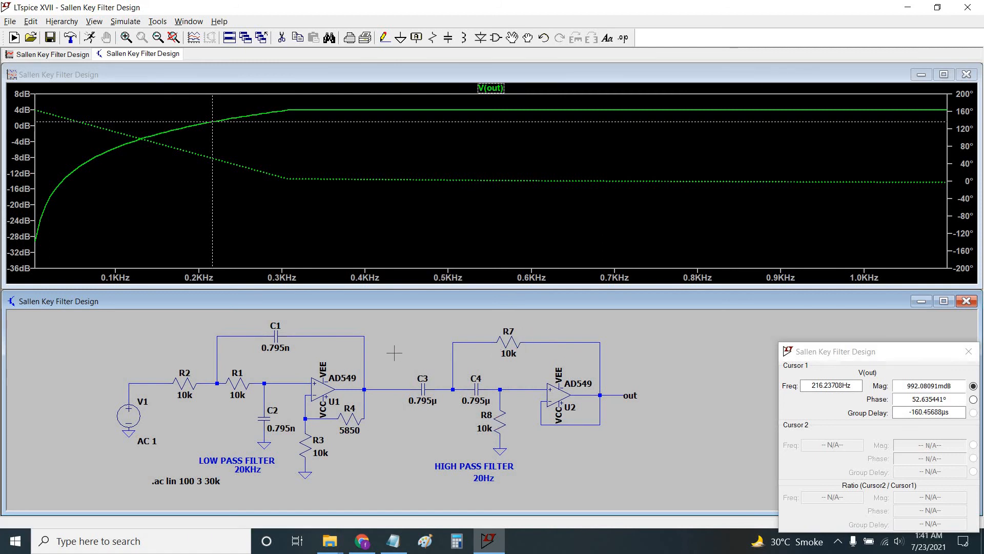
left_click_drag(394, 354, 396, 355)
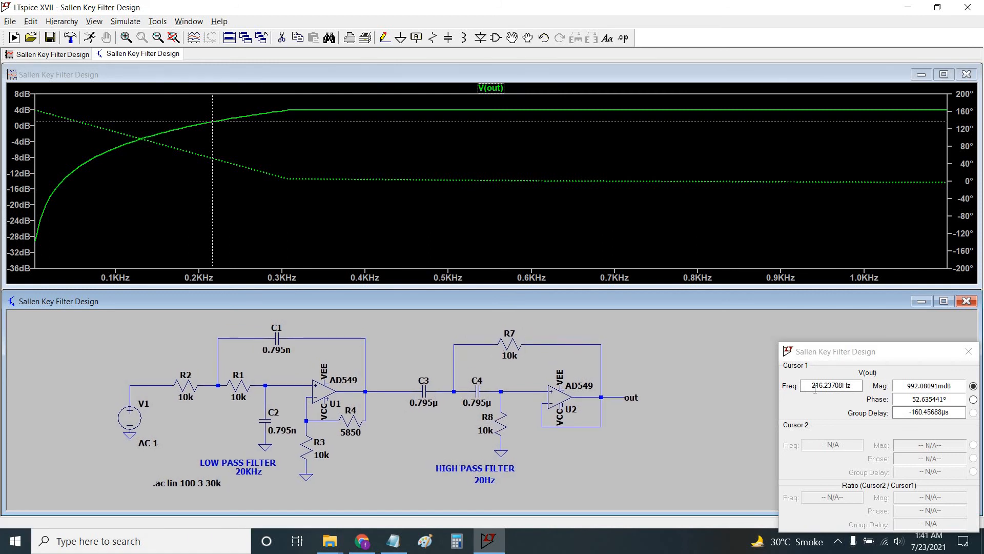
left_click_drag(811, 386, 822, 386)
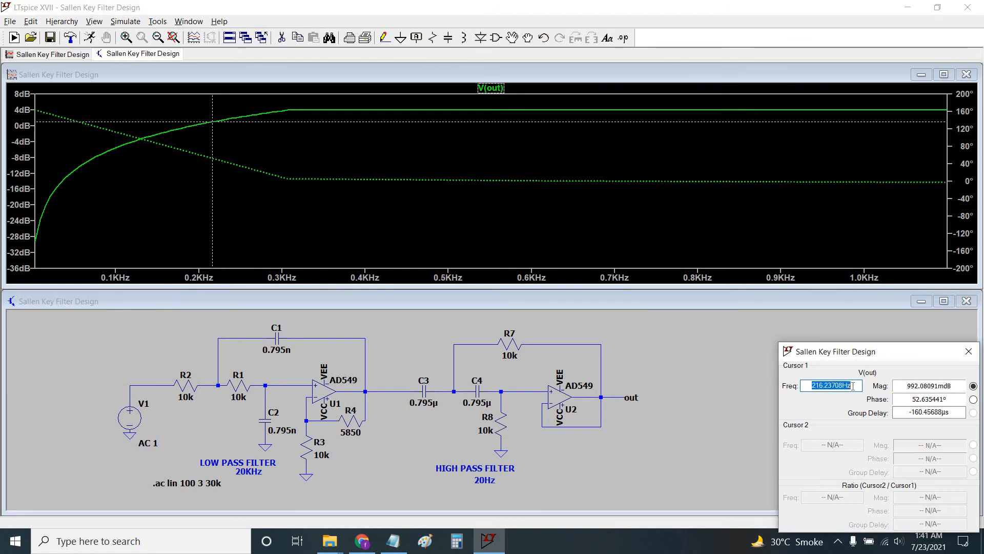
left_click(813, 386)
left_click_drag(848, 385, 853, 387)
left_click(516, 345)
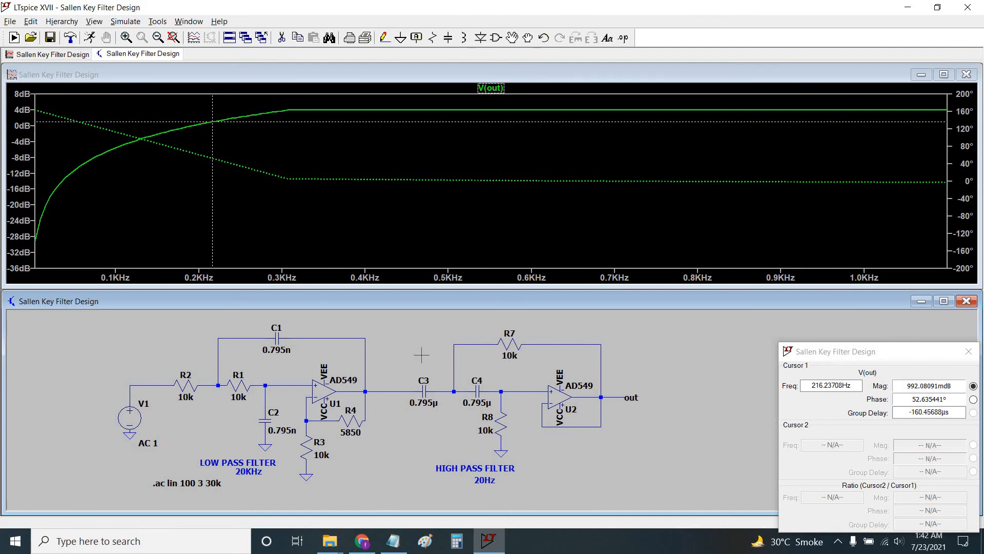
Set resistors R7 and R8 in the high pass stage to 100k each.
left_click_drag(422, 354, 419, 355)
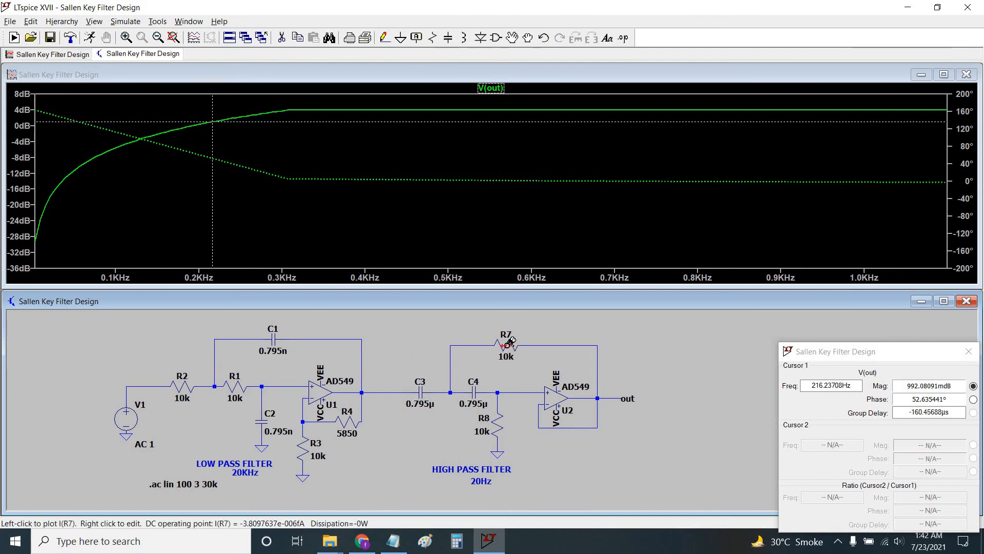
right_click(545, 370)
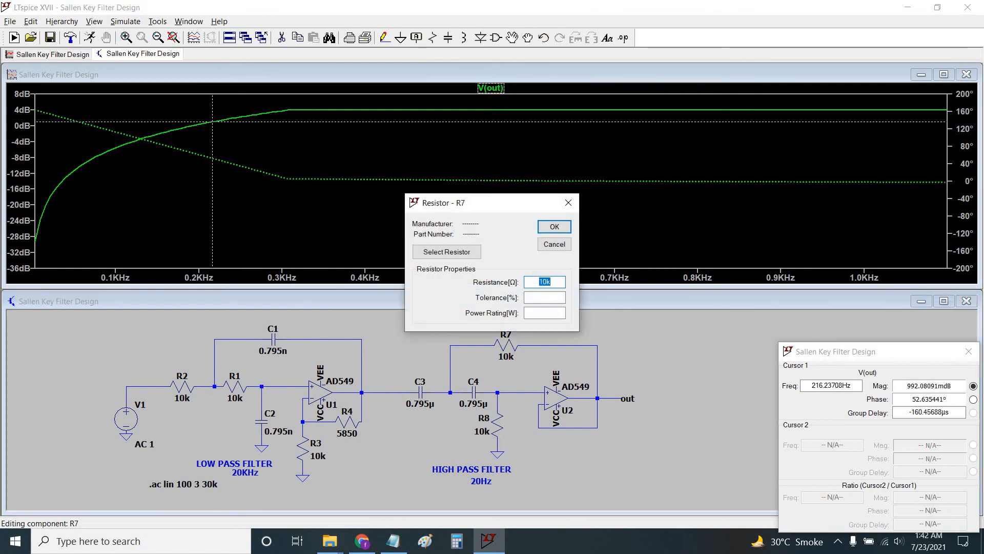
key("Return")
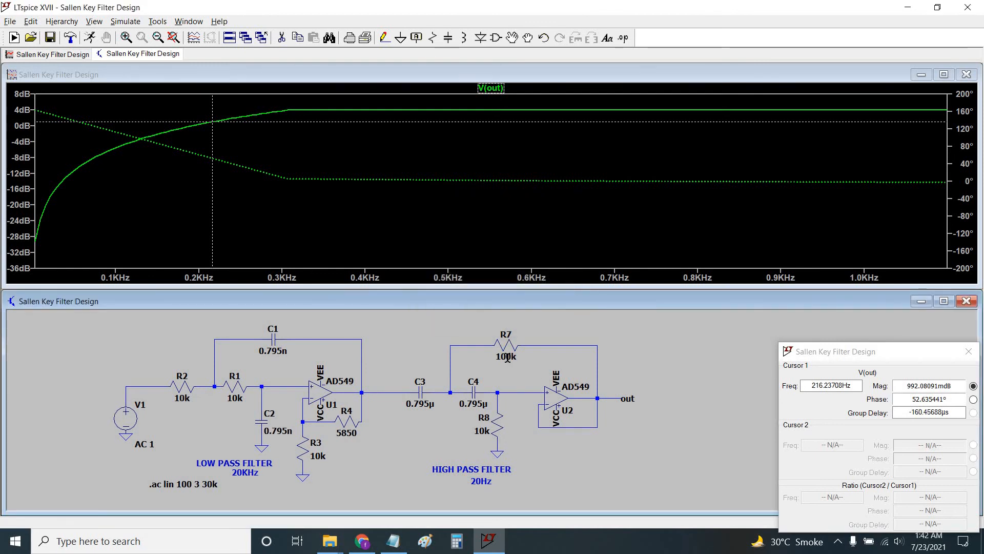
right_click(498, 423)
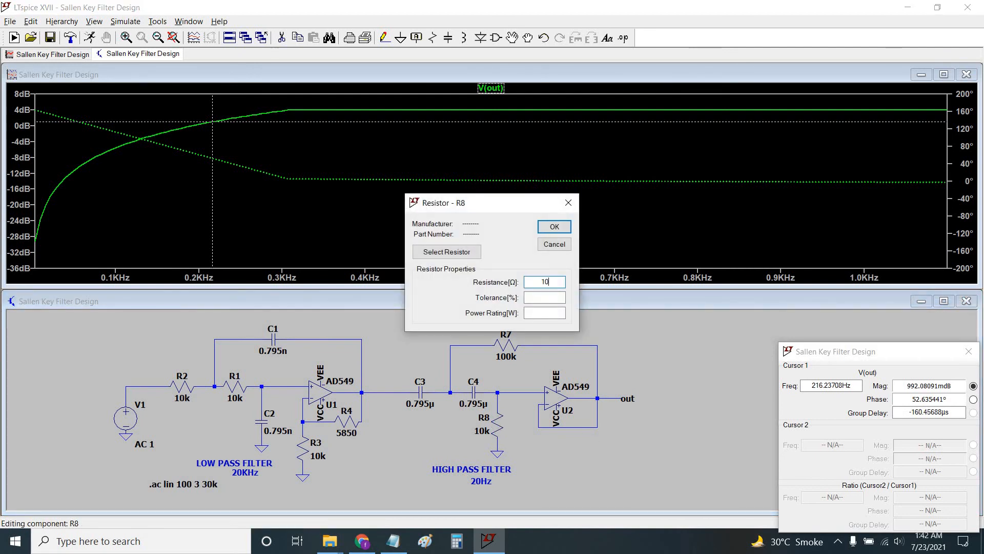
key("Return")
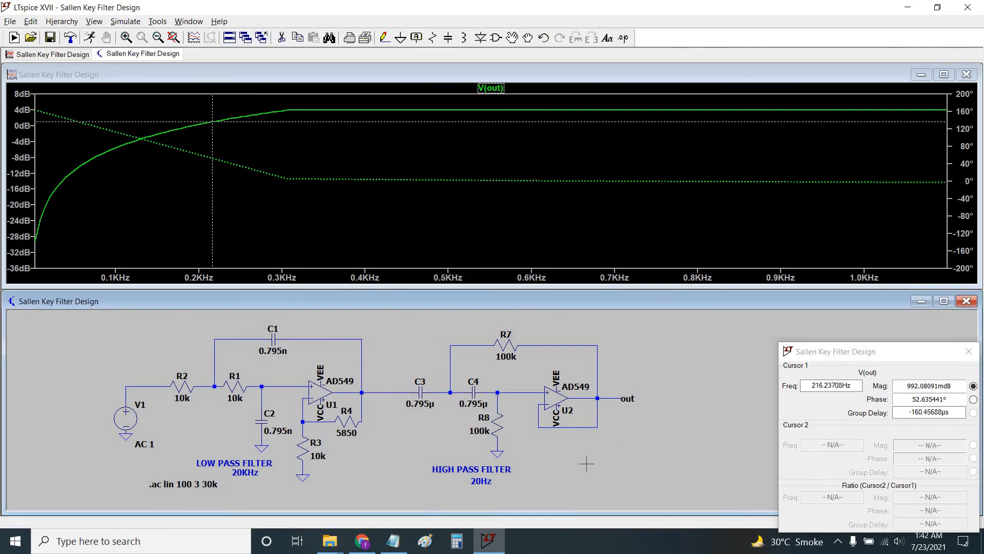
Rerun the AC simulation and move the V(out) cursor along the low-frequency slope to about 19.7 Hz.
left_click_drag(592, 465, 586, 458)
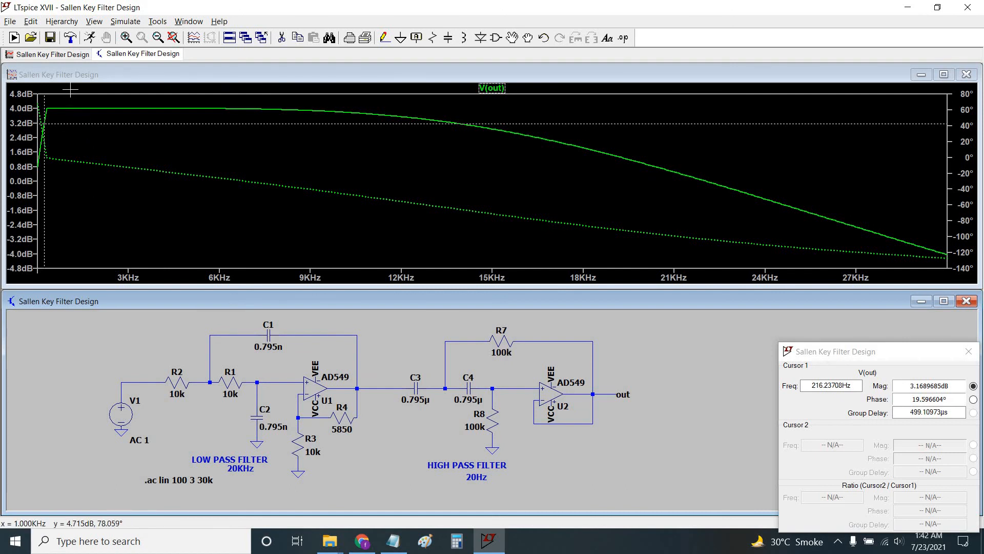
left_click_drag(70, 90, 37, 282)
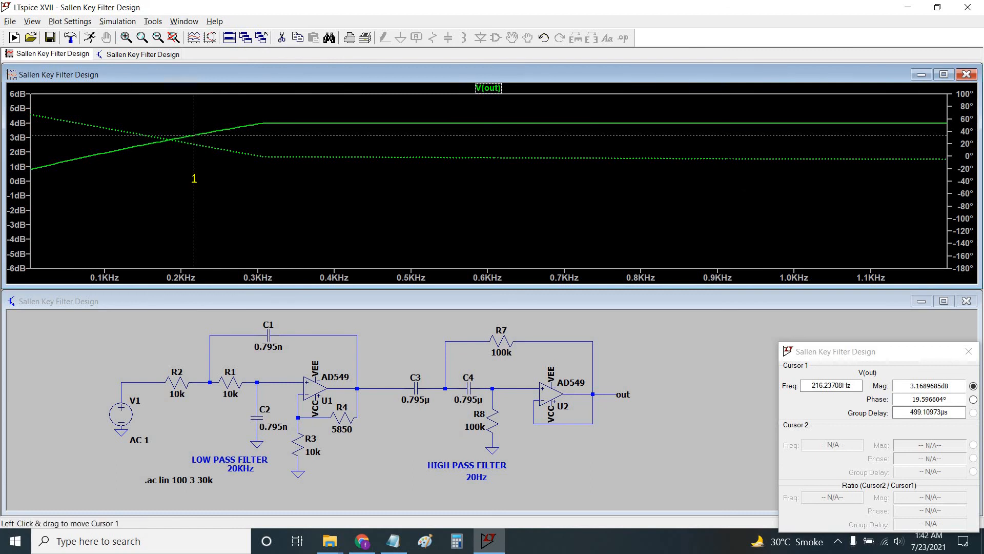
left_click_drag(186, 179, 550, 201)
left_click_drag(477, 201, 42, 222)
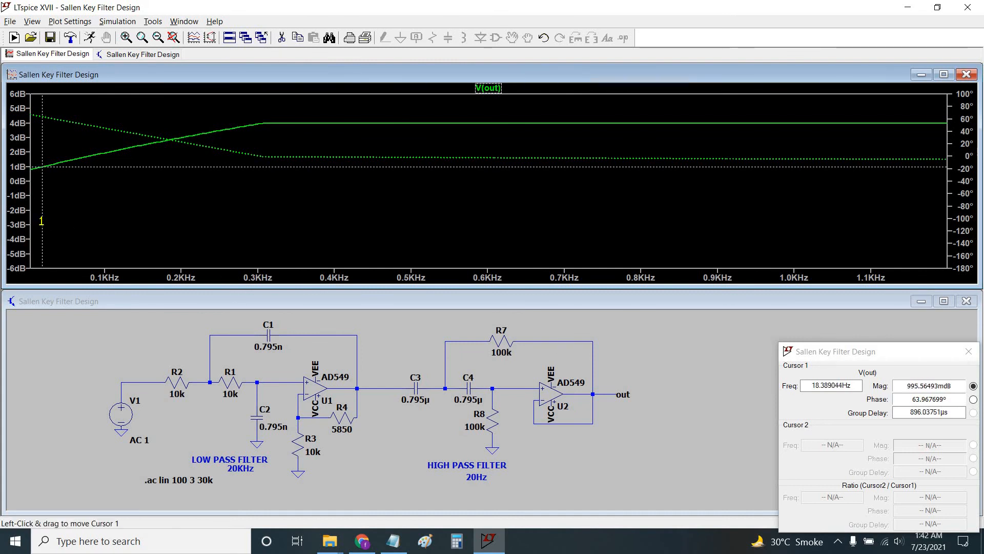
left_click_drag(42, 222, 44, 222)
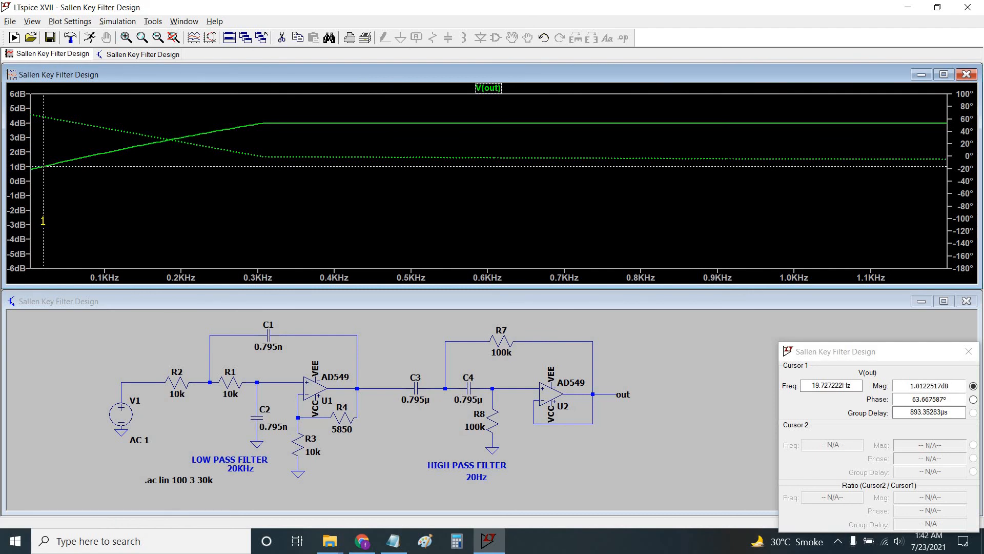
Read the cursor's frequency and magnitude at the lower cutoff, then dismiss the readout.
double_click(826, 385)
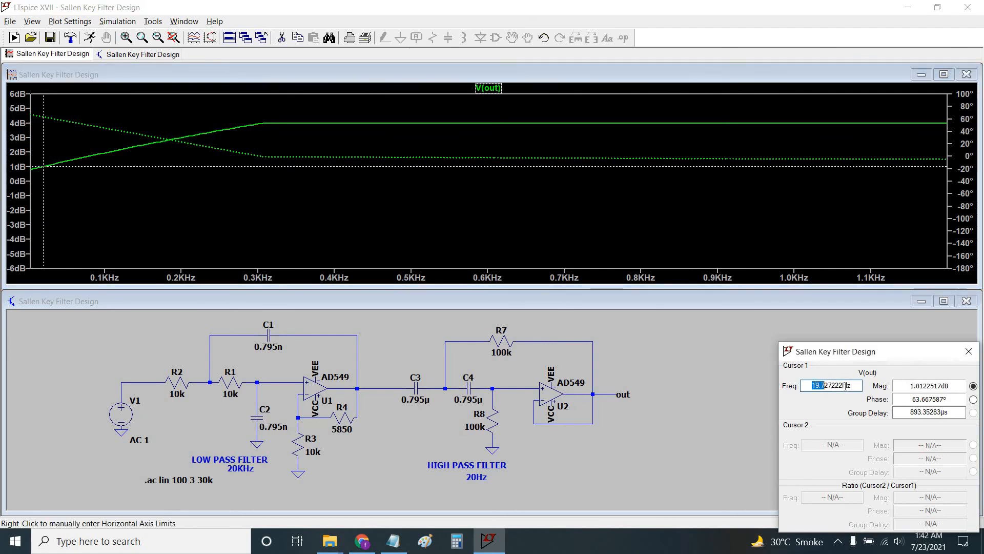
left_click_drag(922, 358, 754, 200)
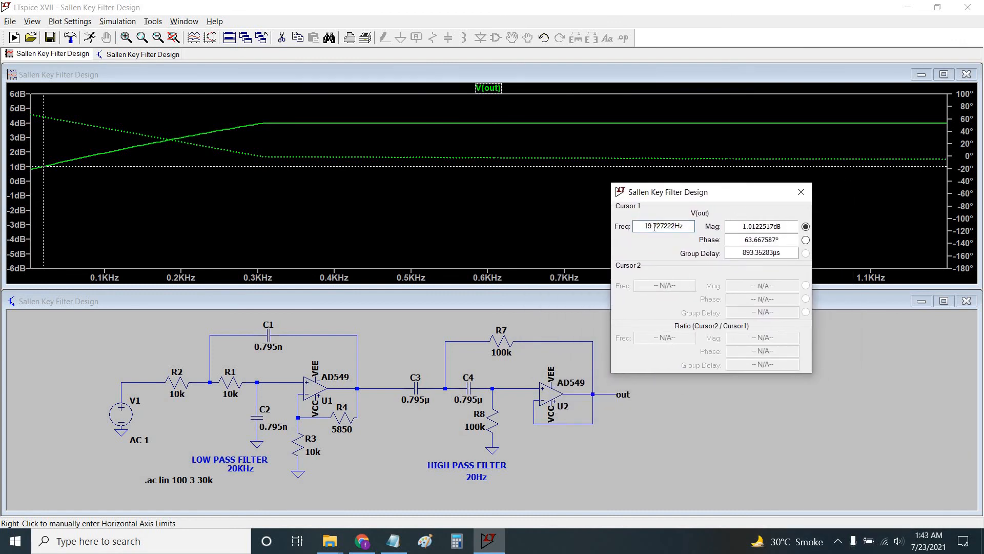
double_click(759, 226)
left_click(787, 230)
left_click_drag(696, 193, 703, 193)
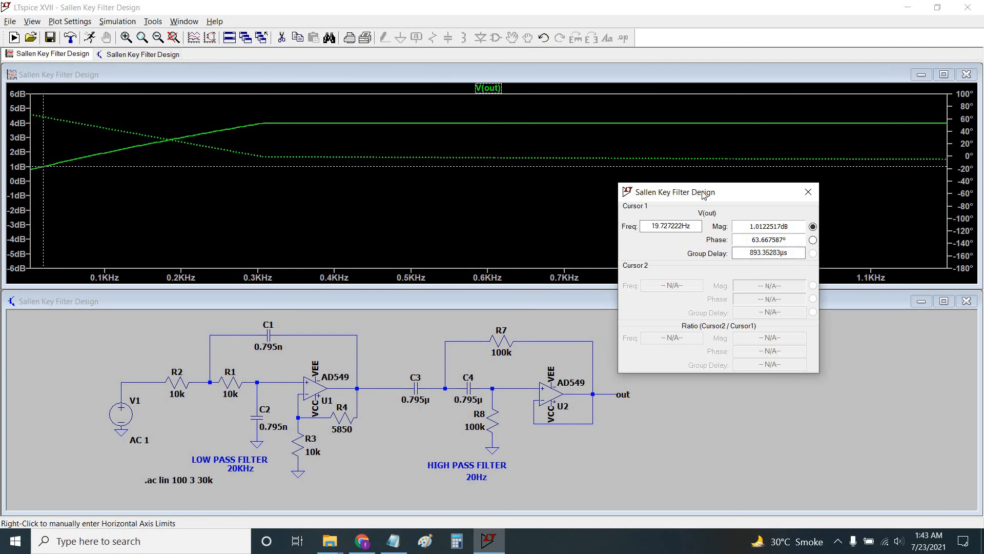
left_click_drag(670, 222, 677, 231)
left_click(649, 229)
left_click(809, 192)
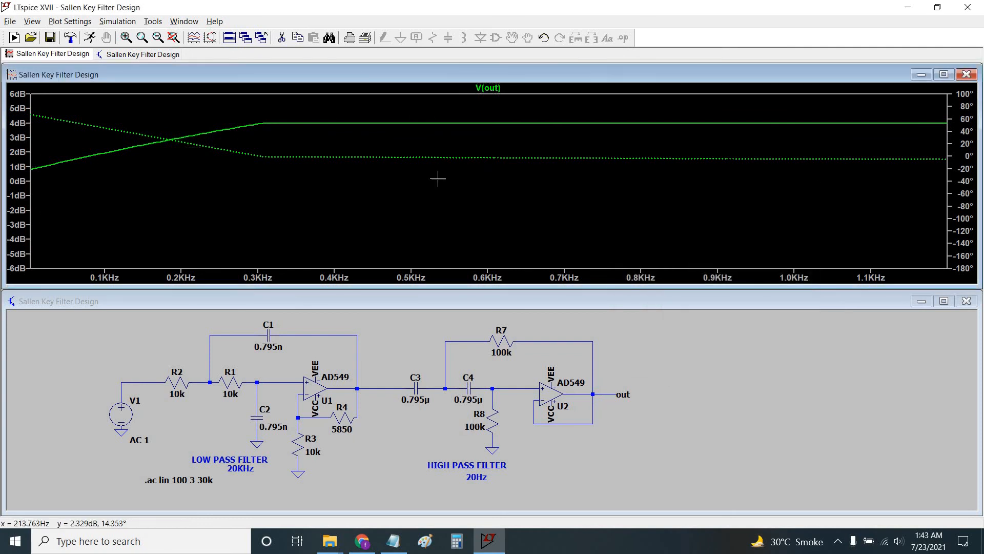
Show the full V(out) sweep and place a cursor at about 19.9 kHz to read the magnitude at the upper cutoff.
right_click(333, 198)
left_click(350, 197)
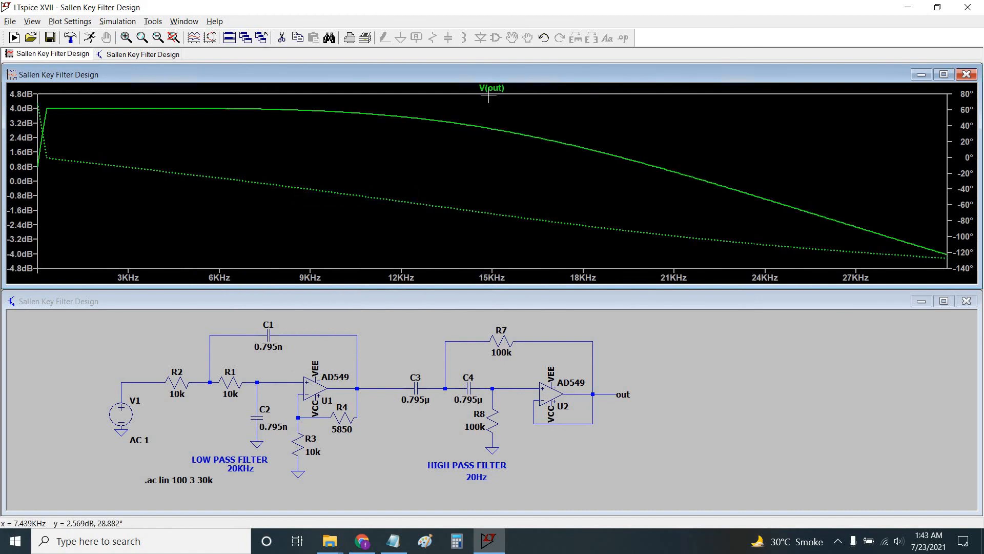
left_click(502, 88)
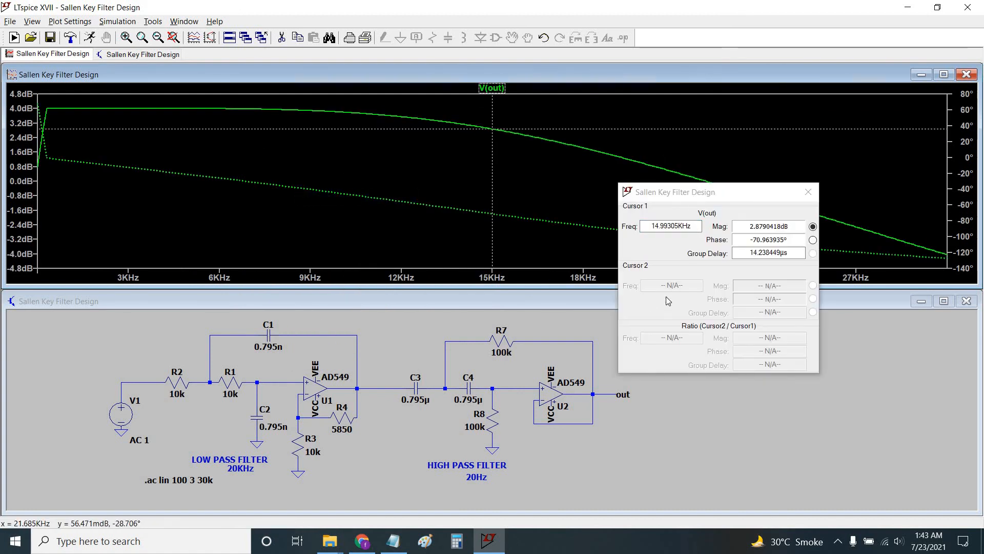
left_click_drag(687, 189, 263, 229)
left_click_drag(490, 147, 643, 163)
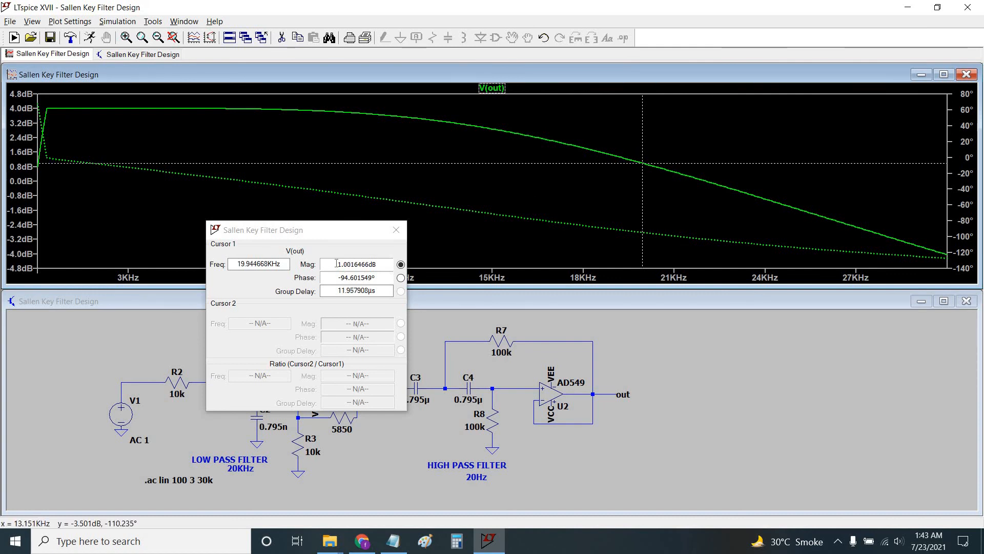
left_click_drag(338, 263, 352, 261)
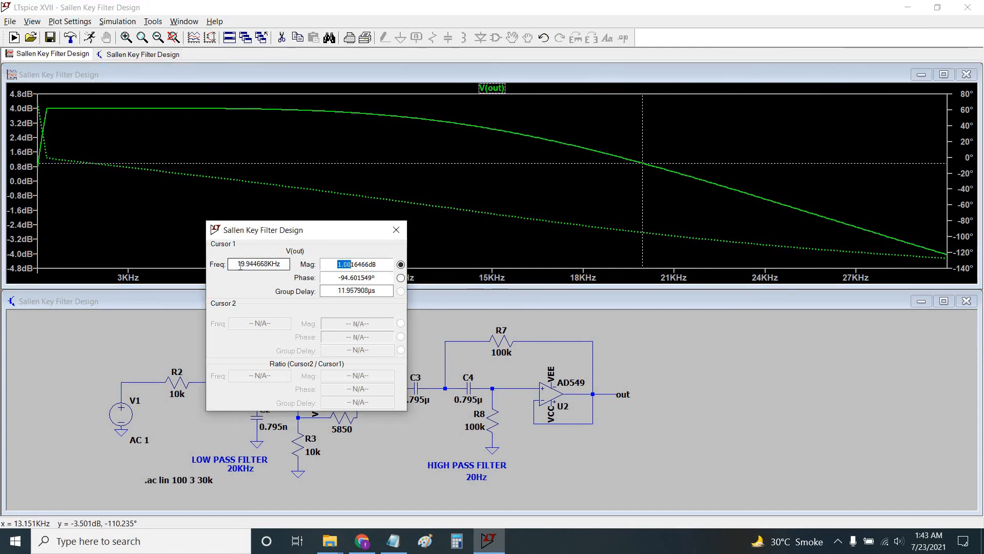
Examine the cursor's frequency and magnitude at the upper cutoff and move the readout clear of the schematic.
left_click_drag(250, 264, 237, 264)
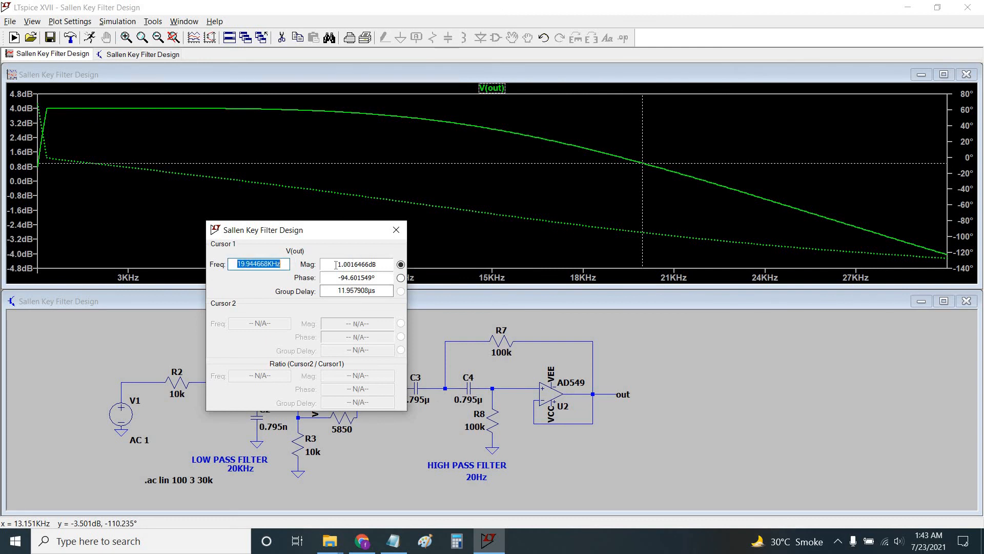
left_click_drag(378, 264, 346, 232)
left_click_drag(721, 239, 843, 291)
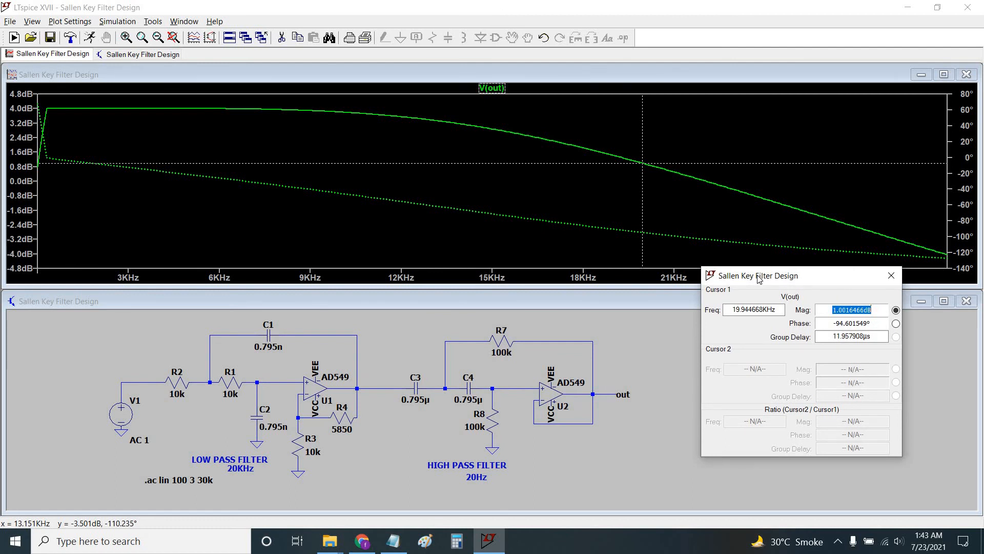
left_click_drag(759, 277, 751, 280)
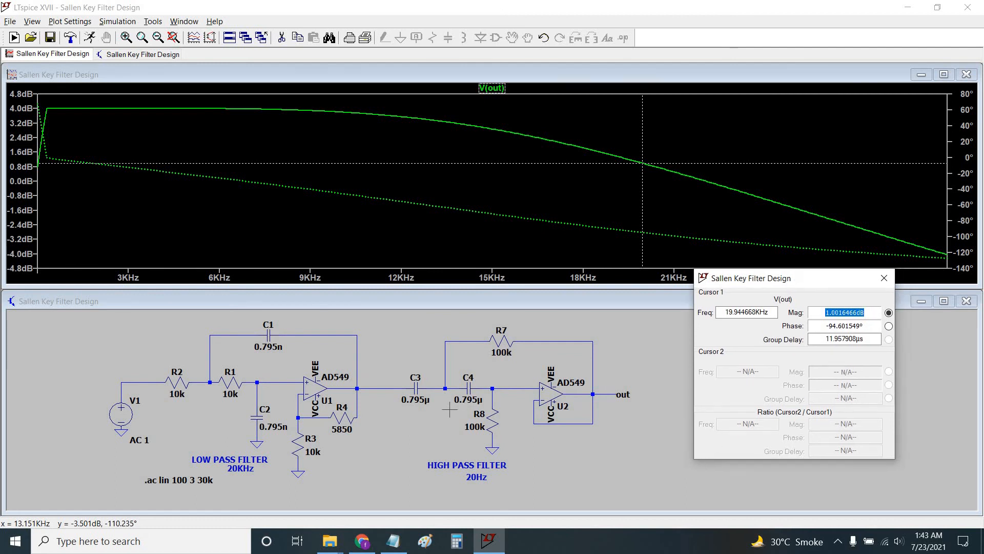
left_click(396, 425)
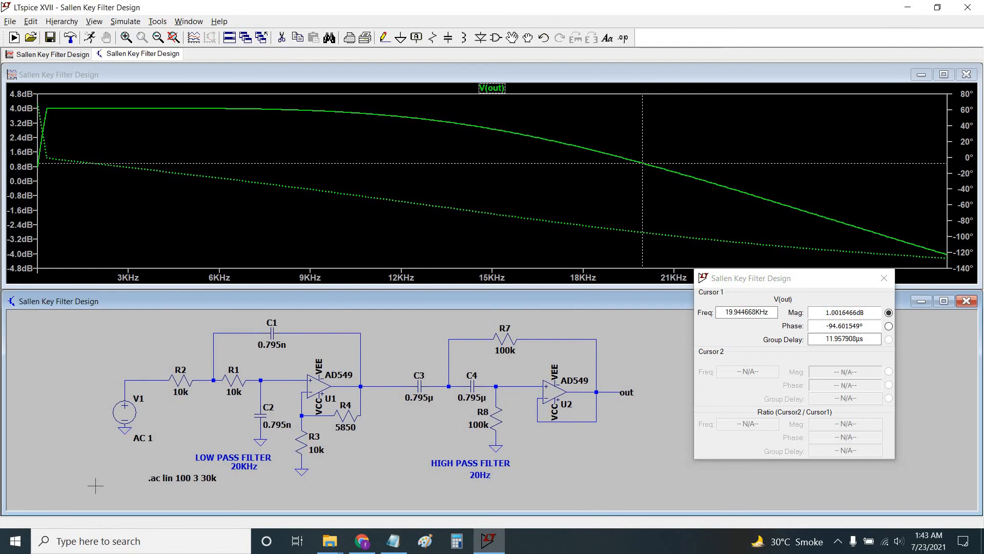
Set the AC sweep's start frequency to 0.2 Hz, keeping 100 linear points up to 30k, and rerun the simulation.
right_click(182, 477)
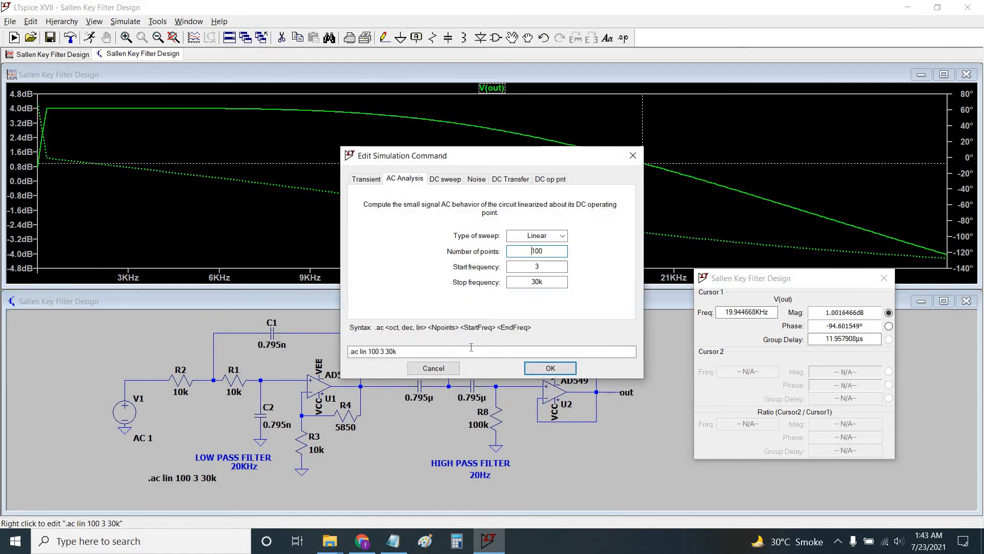
mouse_move(545, 269)
left_mouse_down()
mouse_move(521, 267)
mouse_move(552, 283)
left_mouse_up()
double_click(547, 282)
double_click(545, 266)
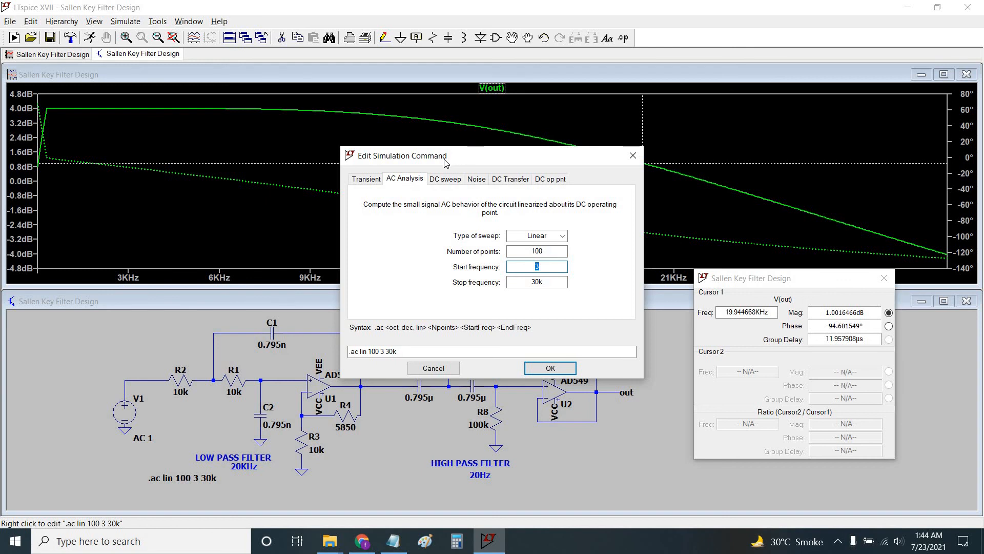
left_click_drag(446, 163, 377, 188)
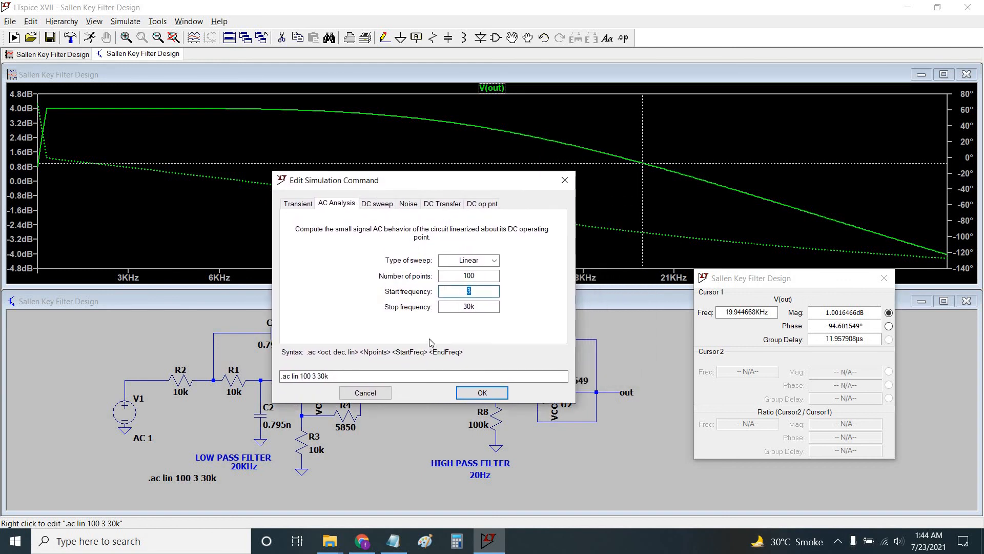
double_click(467, 291)
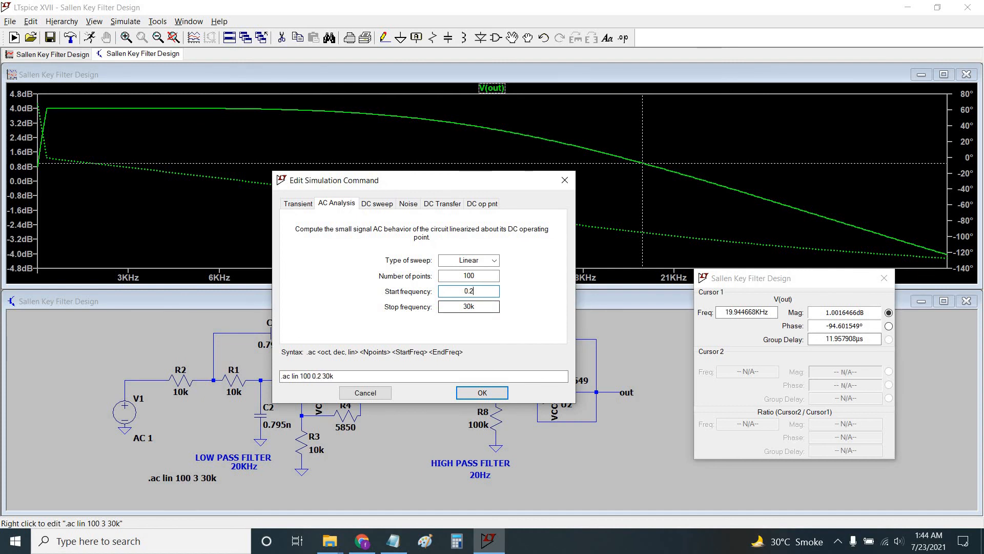
key("Tab")
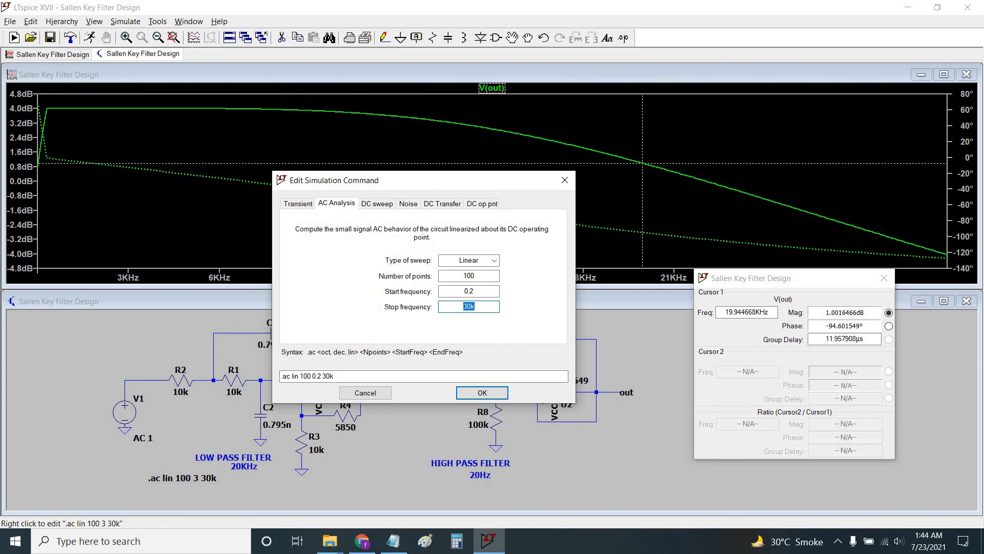
left_click(482, 392)
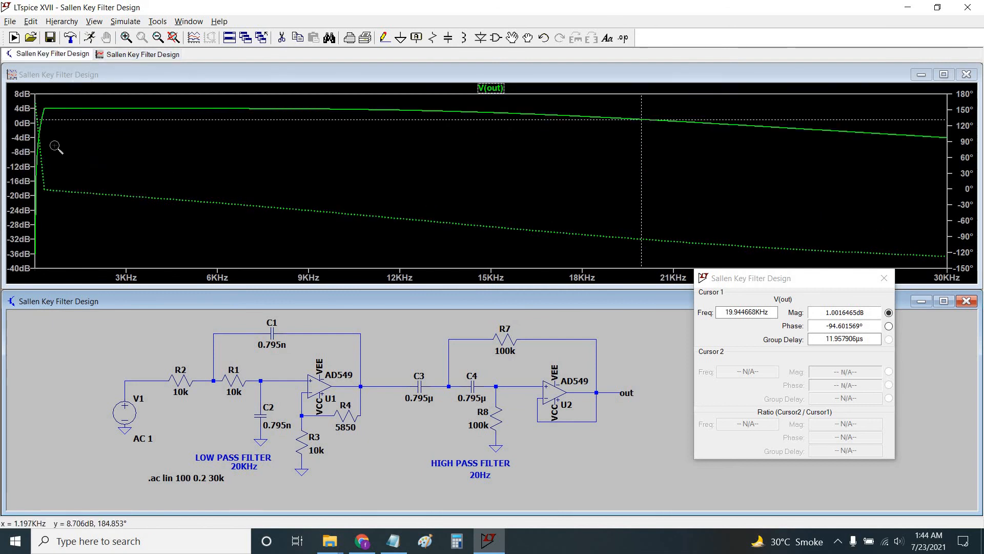
Move the V(out) cursor along the low-frequency slope to about 181 Hz, then dismiss its readout.
left_click_drag(74, 86, 19, 259)
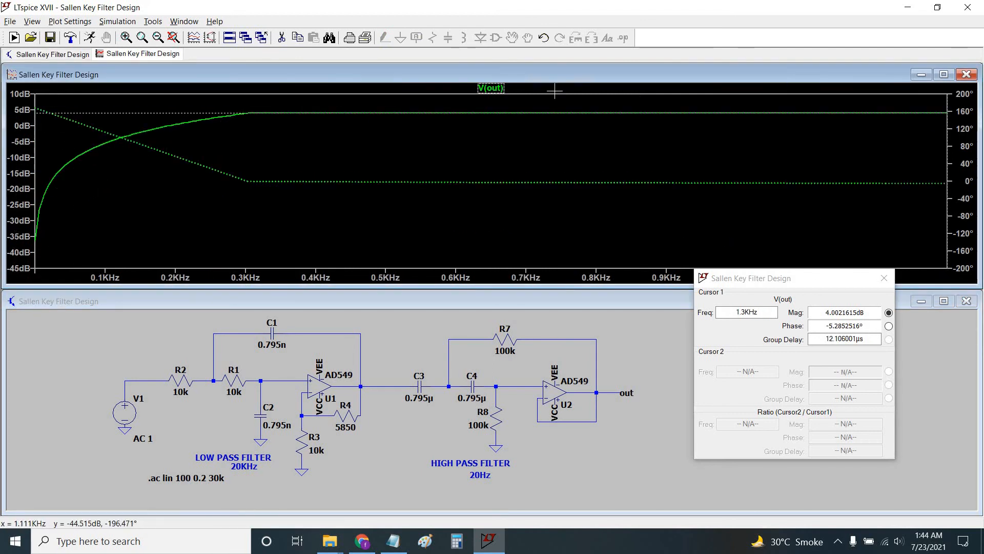
left_click(491, 88)
left_click(491, 88)
mouse_move(214, 155)
left_mouse_down()
mouse_move(153, 172)
mouse_move(178, 165)
left_mouse_up()
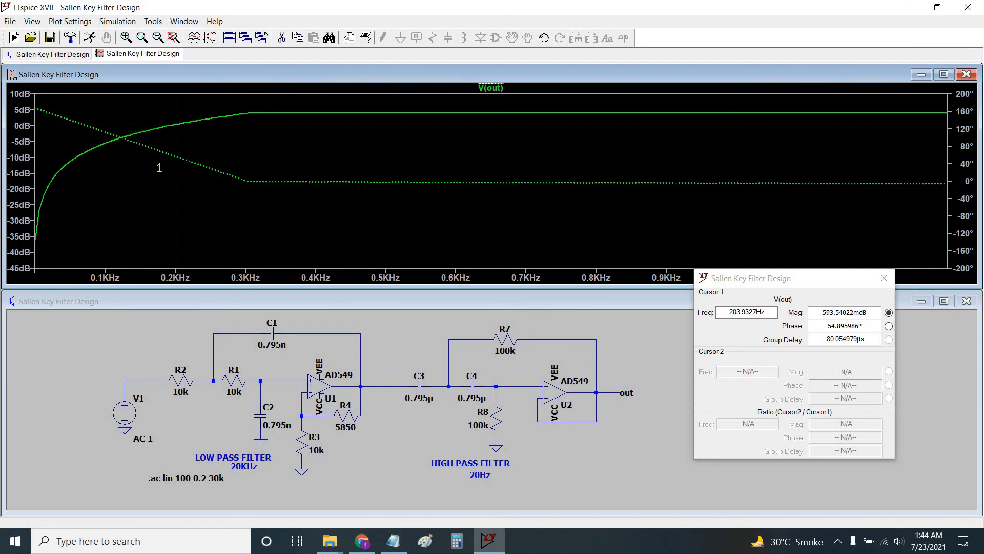
mouse_move(159, 168)
left_mouse_down()
mouse_move(152, 170)
mouse_move(175, 161)
mouse_move(162, 160)
left_mouse_up()
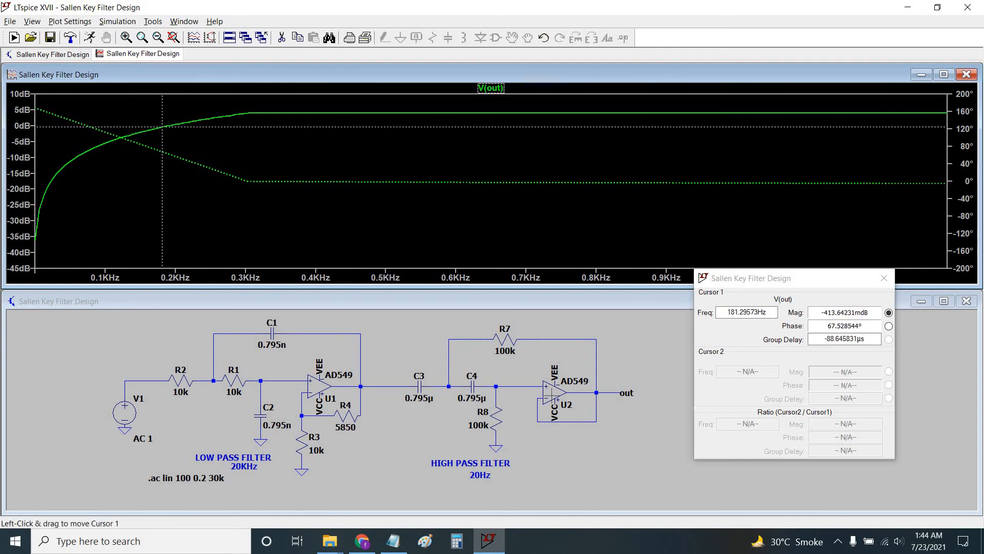
left_click(884, 278)
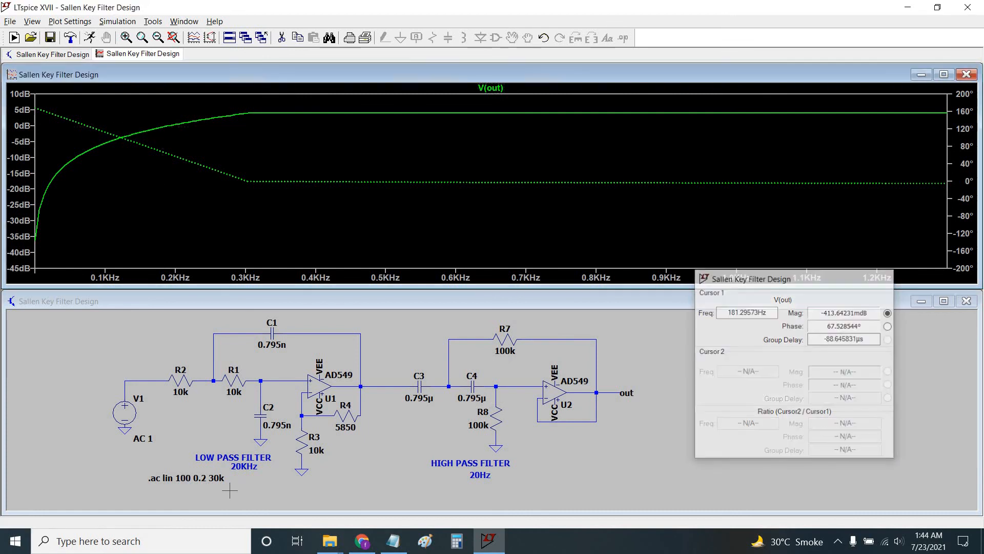
Restore the AC sweep's start frequency to 3 Hz and rerun the simulation.
left_click(204, 478)
right_click(204, 478)
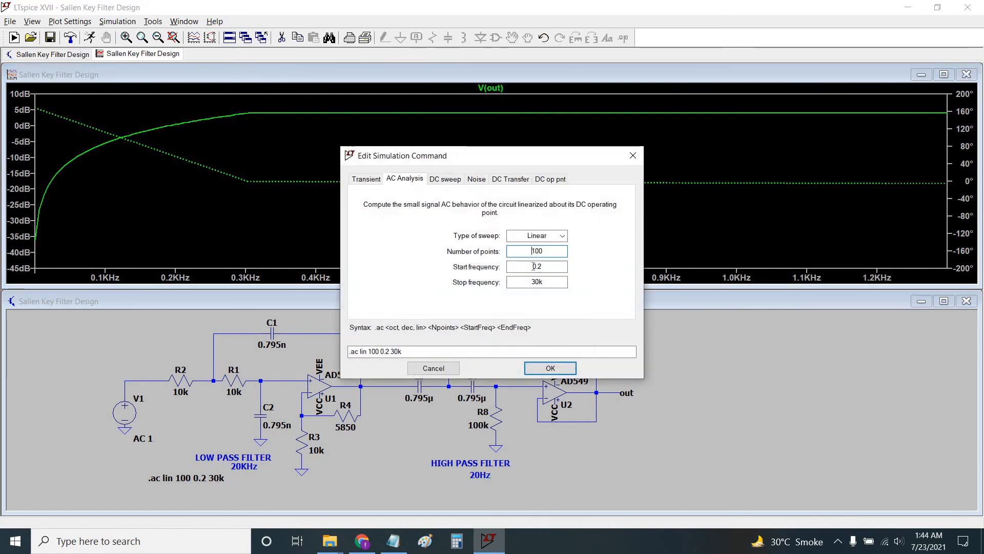
key("Tab")
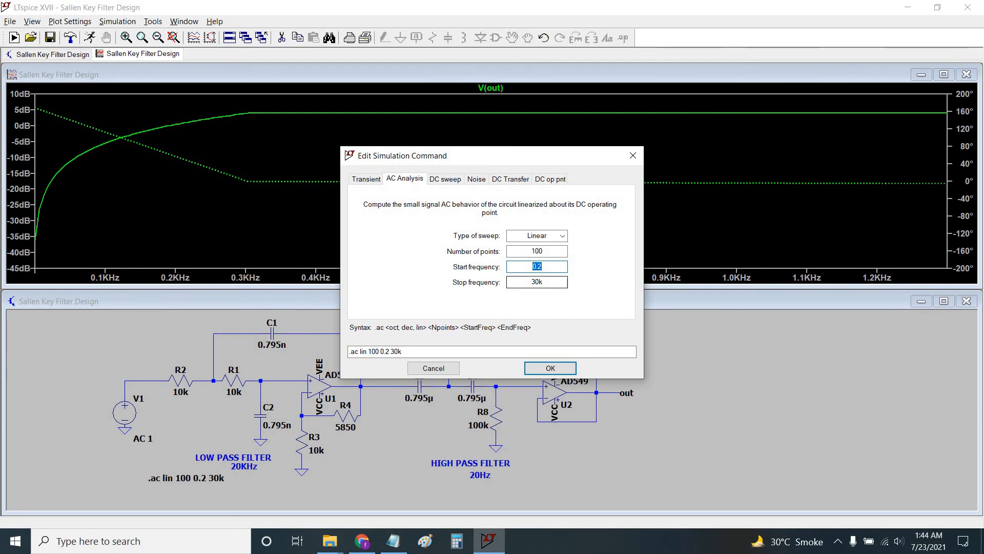
key("Return")
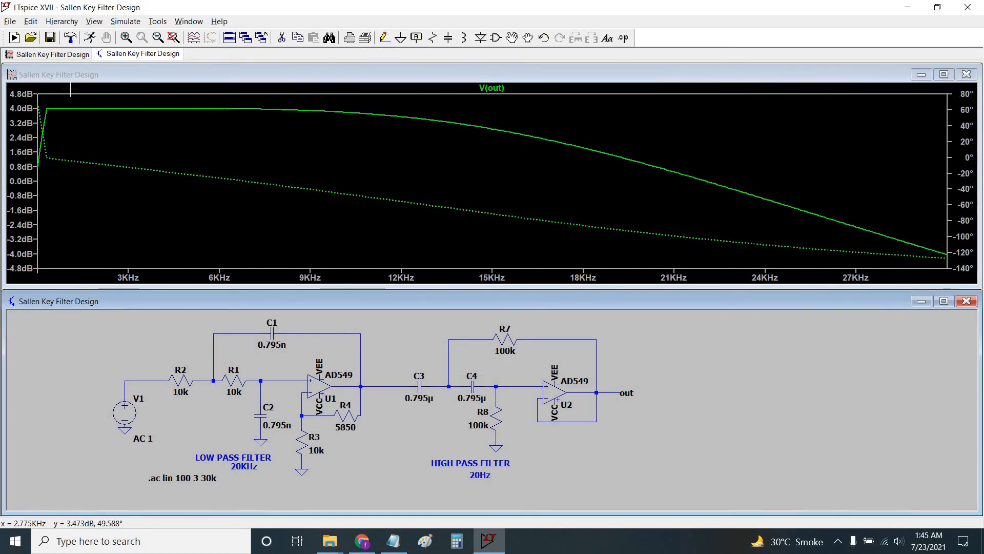
Place a cursor on V(out) and move it down the low-frequency slope to about 19.7 Hz.
left_click_drag(28, 250, 24, 272)
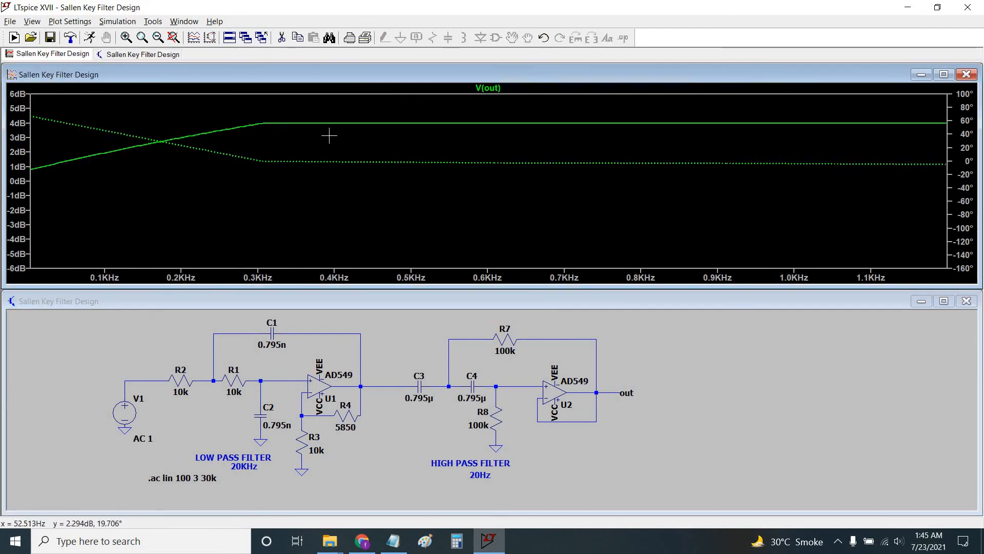
left_click(495, 95)
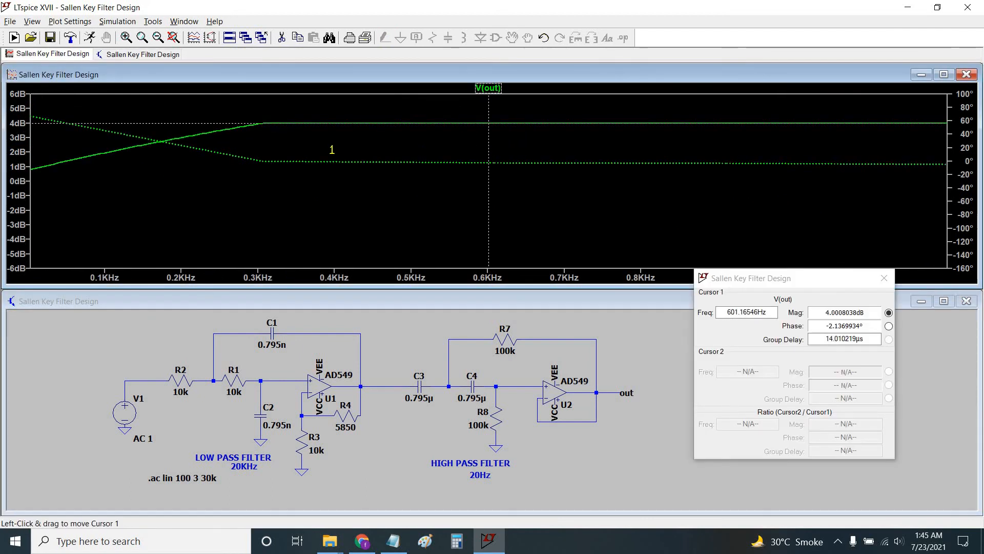
left_click_drag(336, 123, 113, 151)
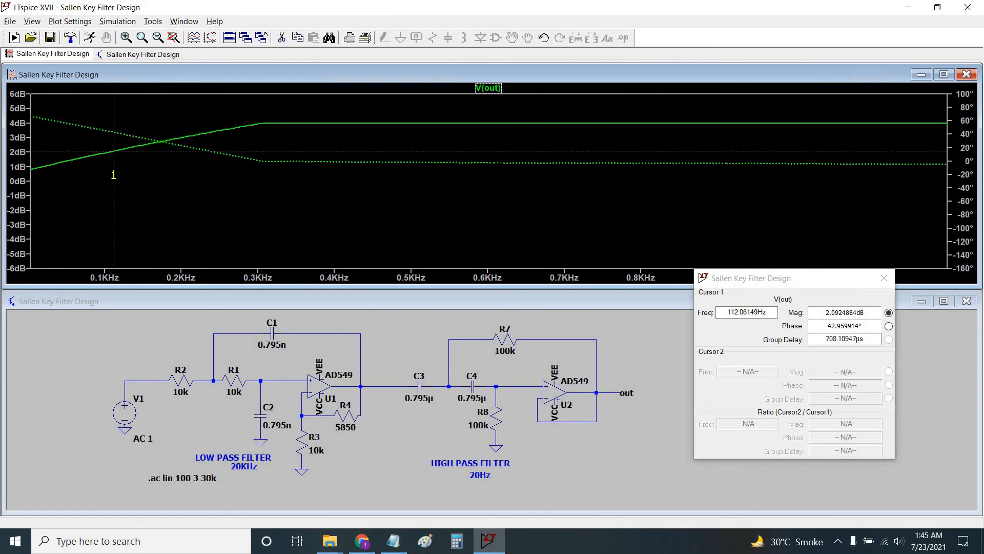
left_click_drag(114, 152, 42, 167)
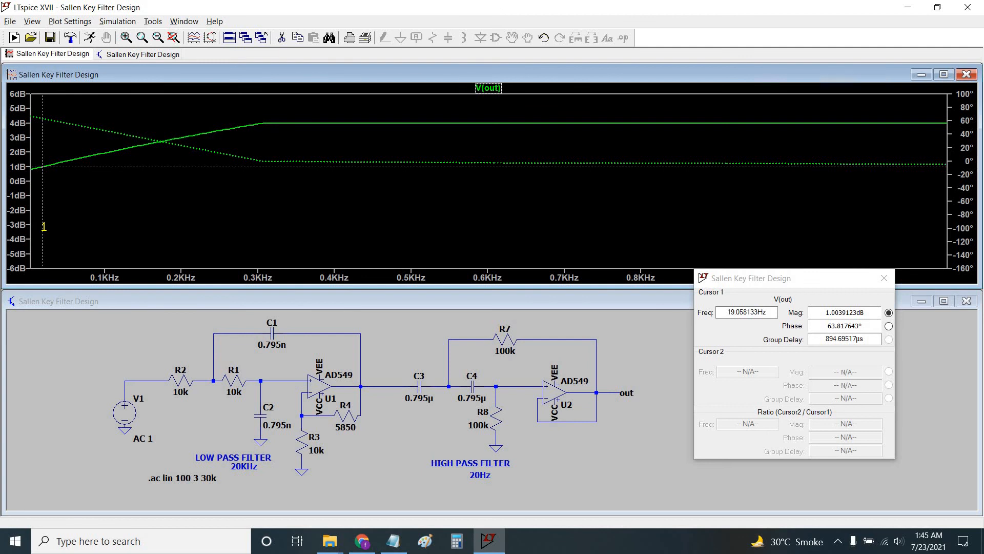
left_click_drag(43, 167, 43, 167)
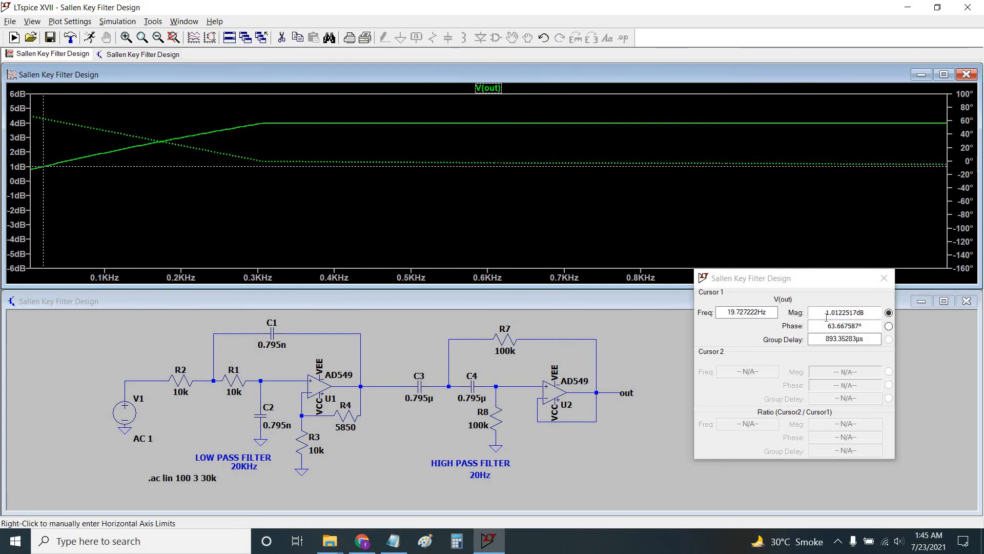
Examine the cursor's magnitude at the lower cutoff, keeping the readout clear of the schematic.
left_click_drag(825, 315, 865, 316)
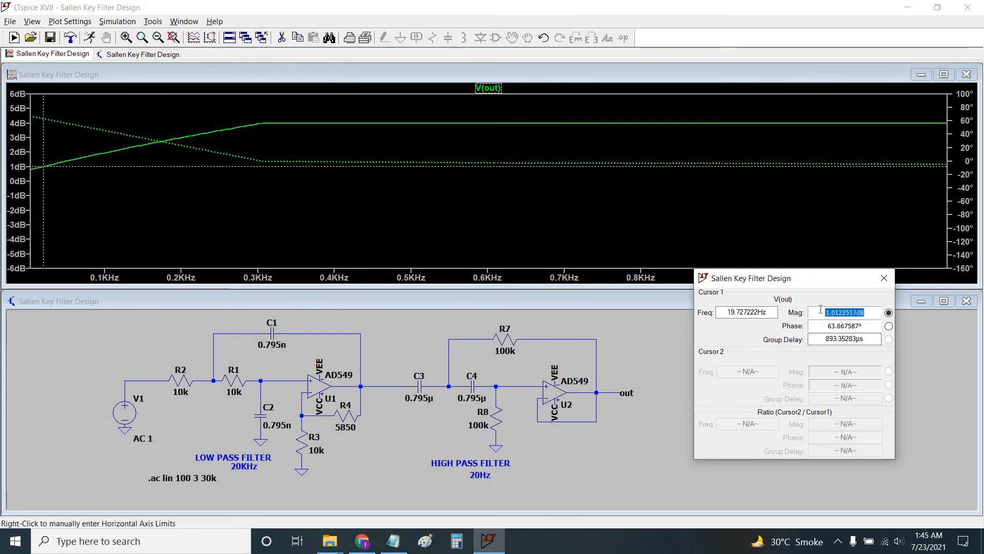
left_click(854, 313)
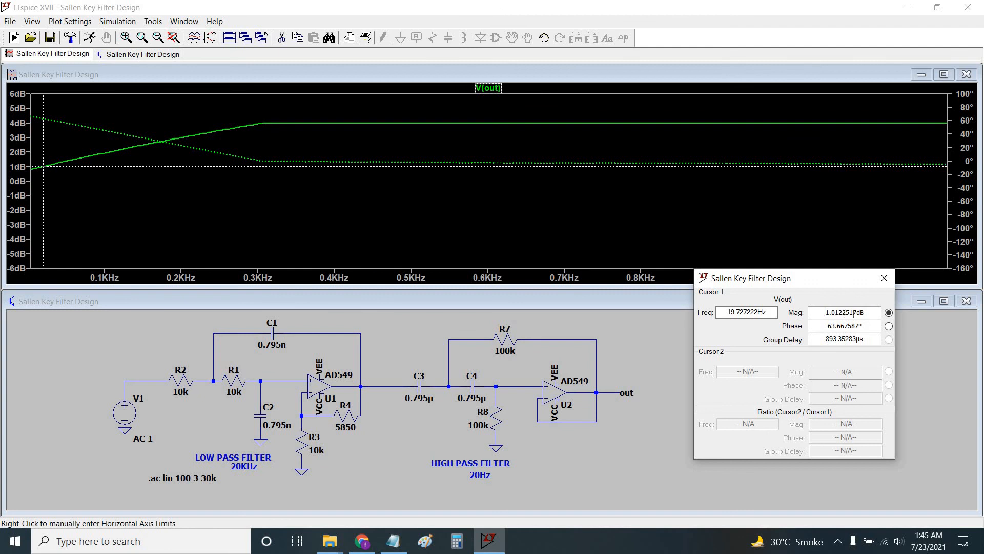
left_click(887, 278)
left_click_drag(733, 222, 680, 195)
left_click(553, 463)
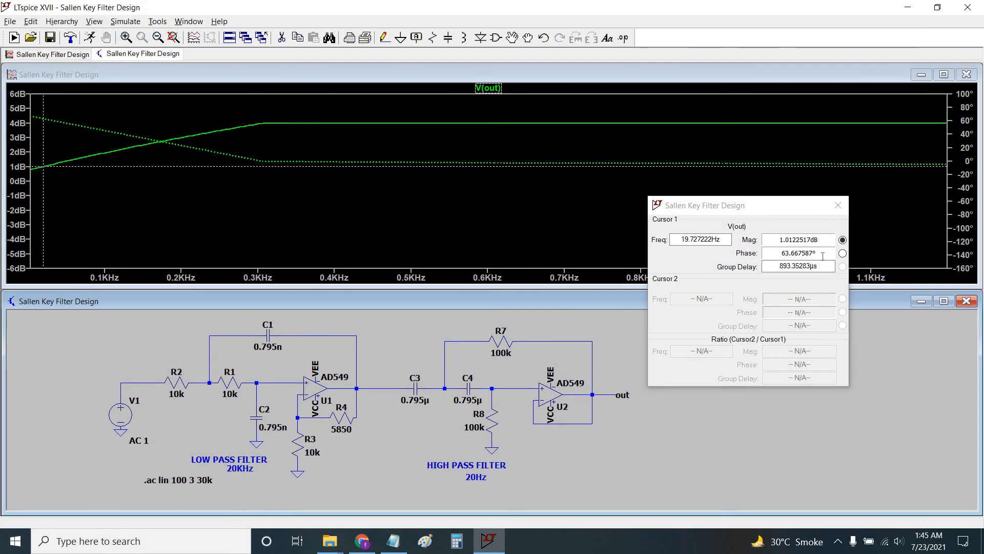
left_click(751, 218)
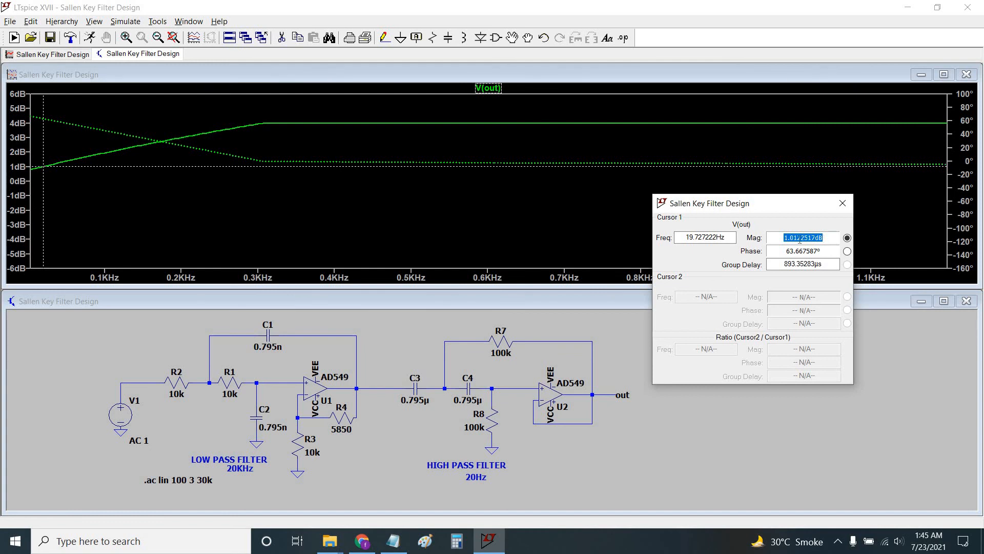
left_click(822, 237)
double_click(786, 239)
left_click_drag(783, 236, 827, 239)
left_click_drag(792, 209, 801, 210)
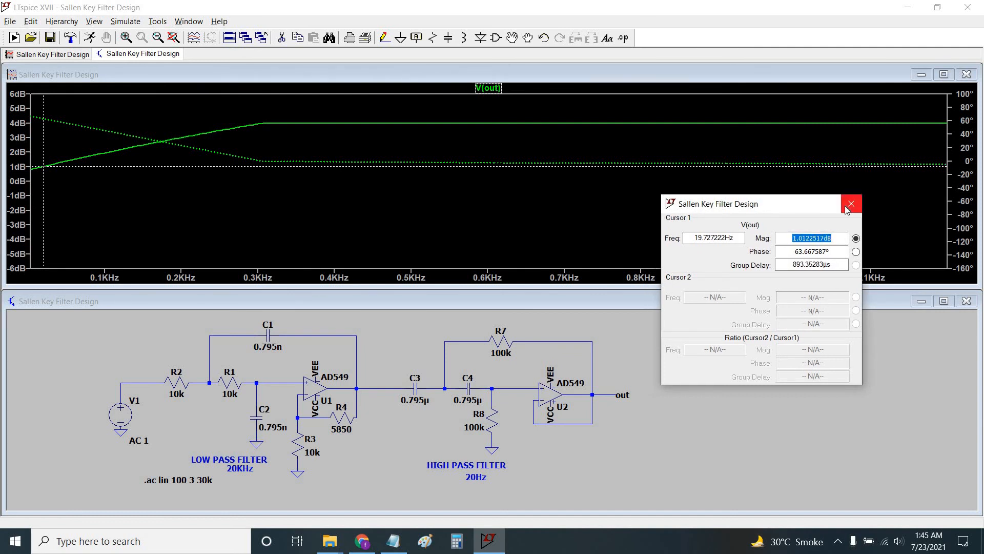
Dismiss the cursor readout and fit the V(out) plot to the full frequency sweep.
left_click(851, 204)
right_click(762, 229)
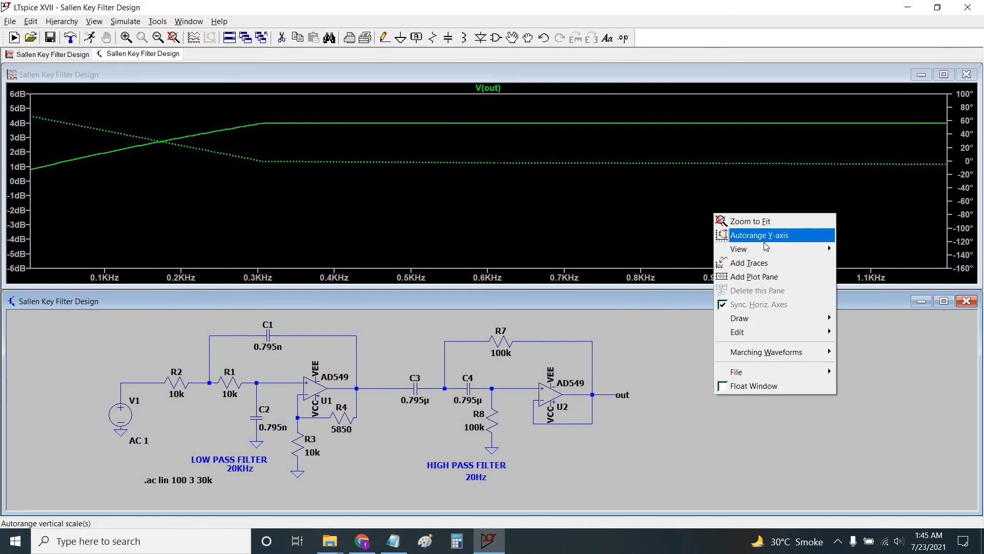
mouse_move(764, 249)
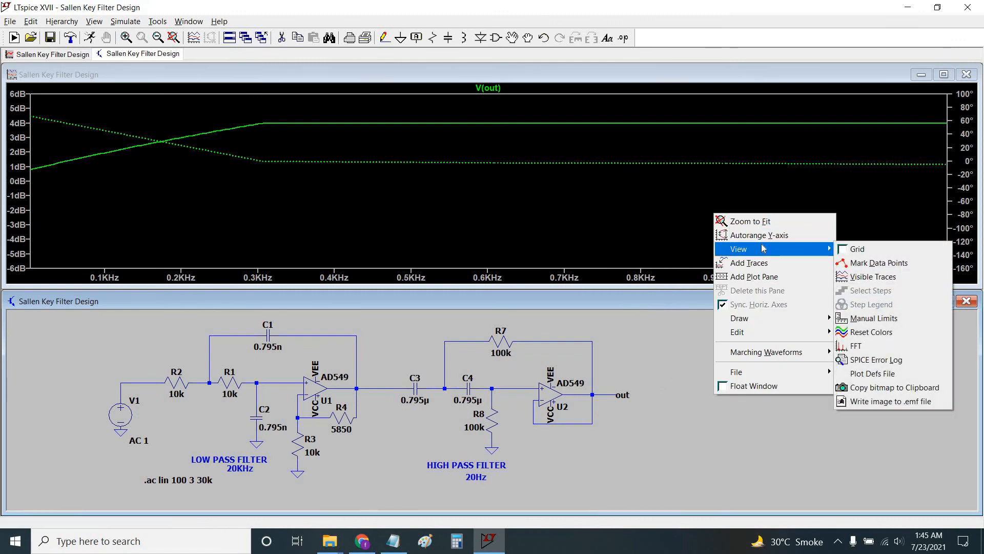
right_click(591, 209)
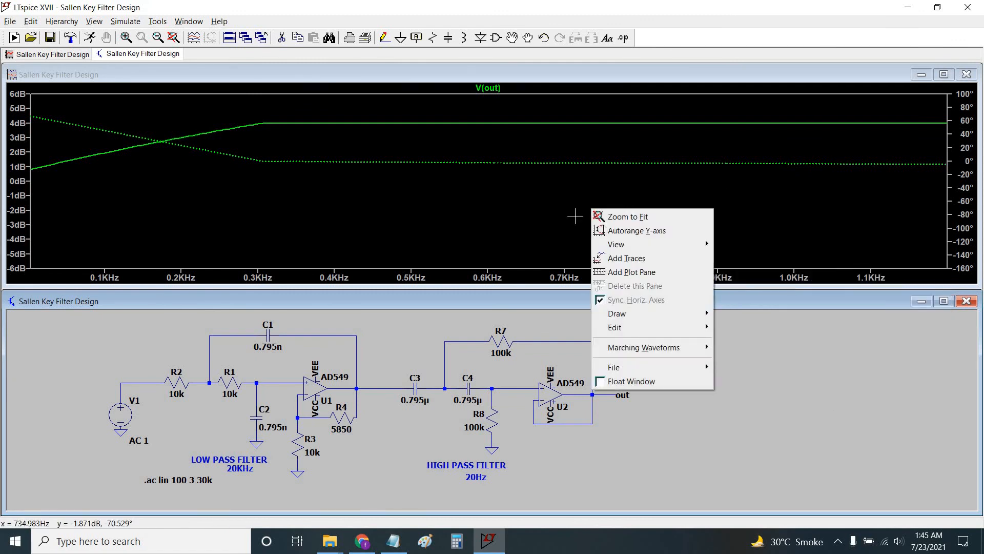
left_click(598, 216)
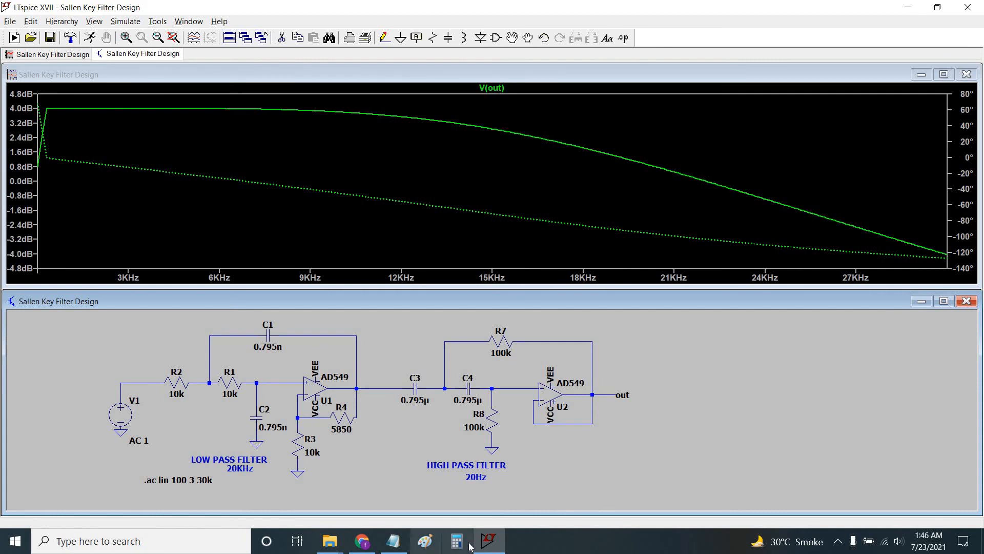